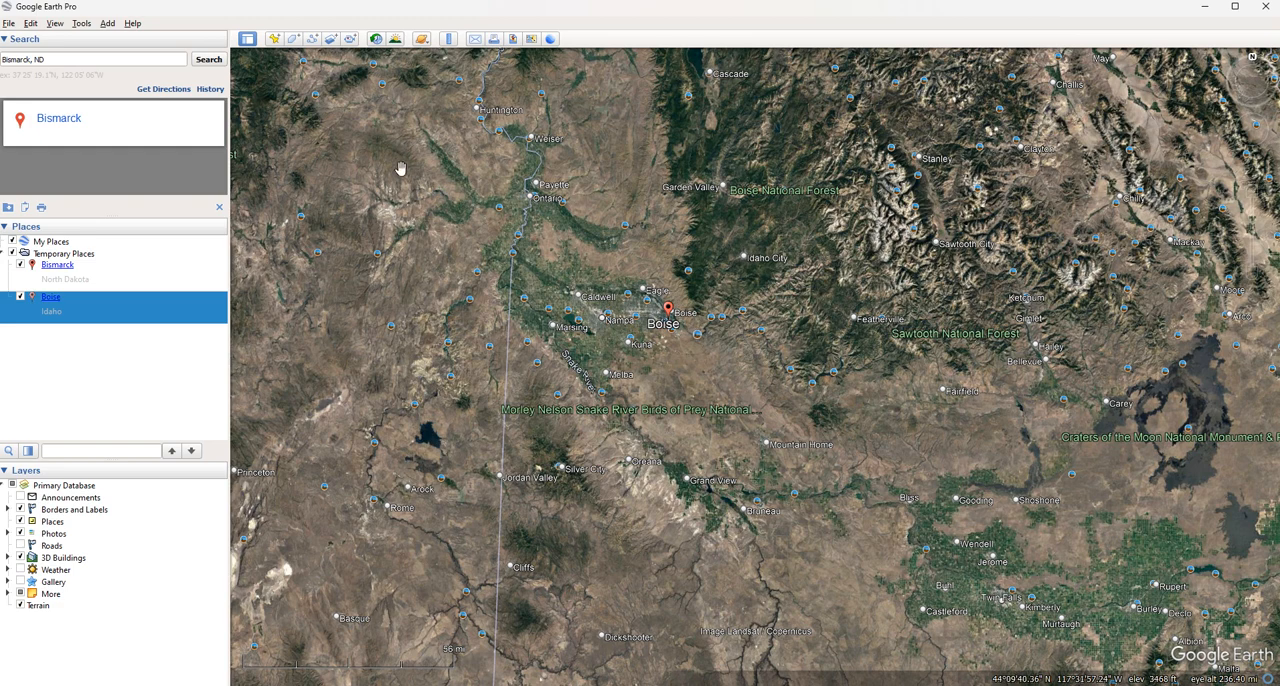
Review the file types that can be opened, and close the file dialog without opening anything
click(8, 23)
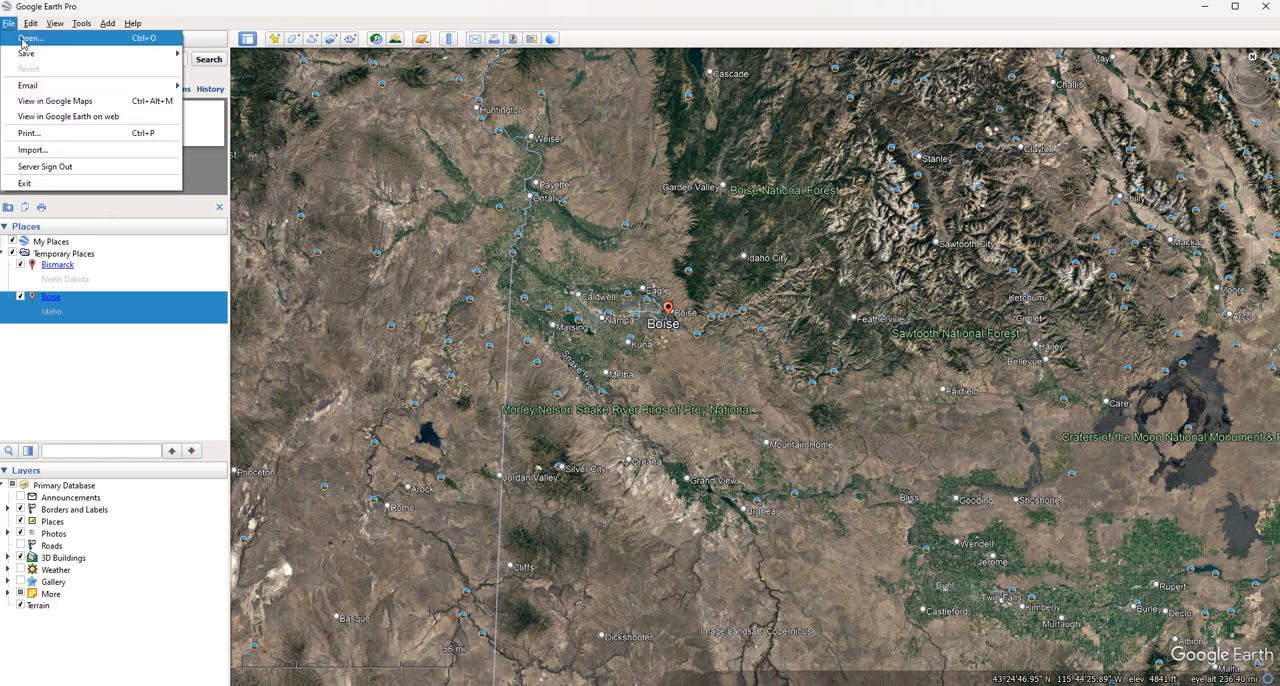
click(24, 39)
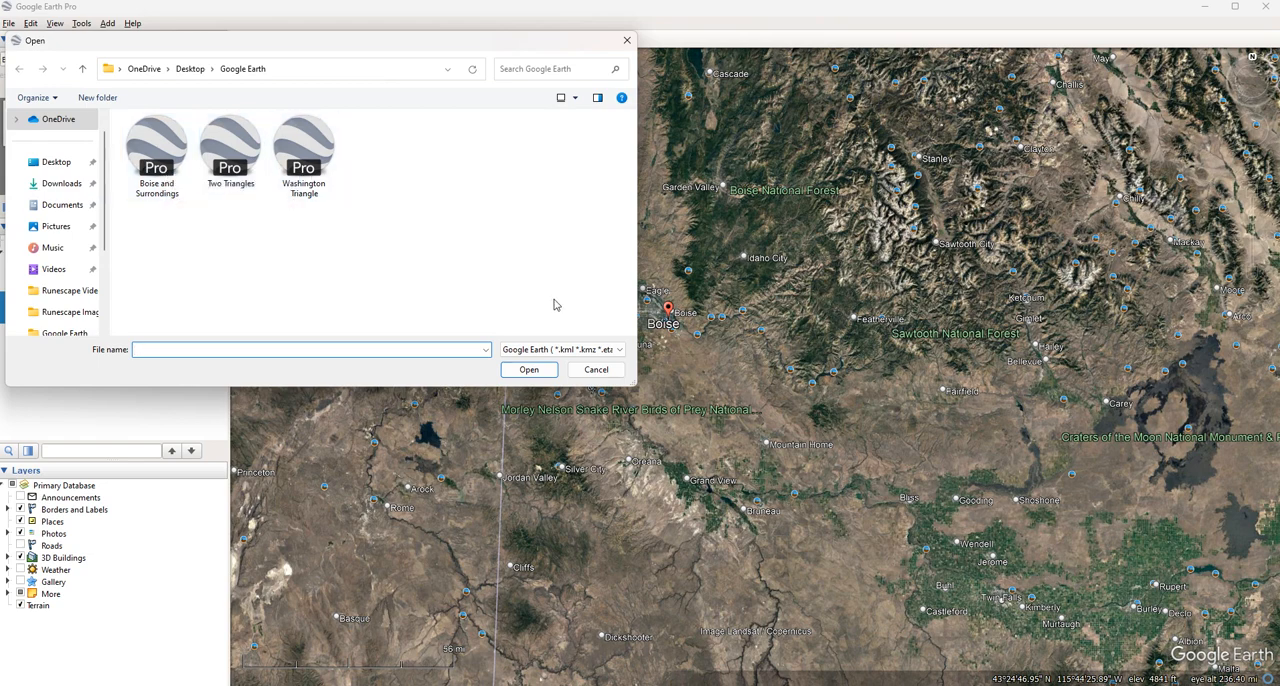
click(575, 350)
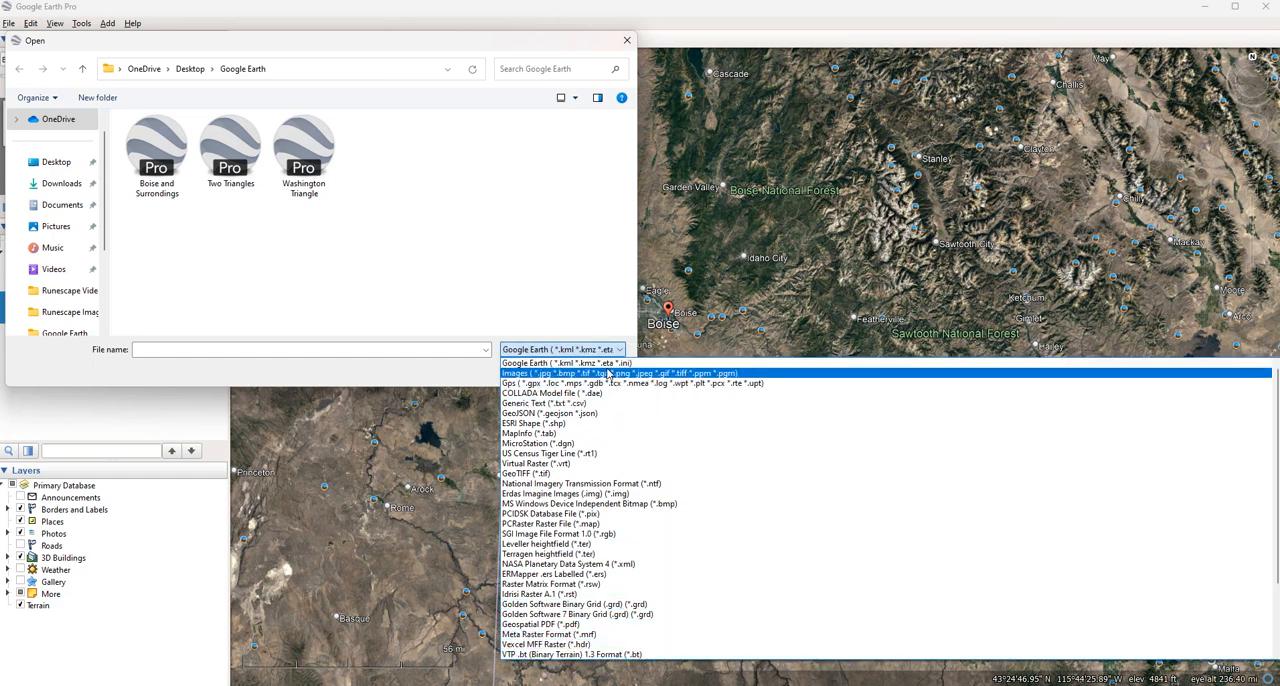
click(560, 306)
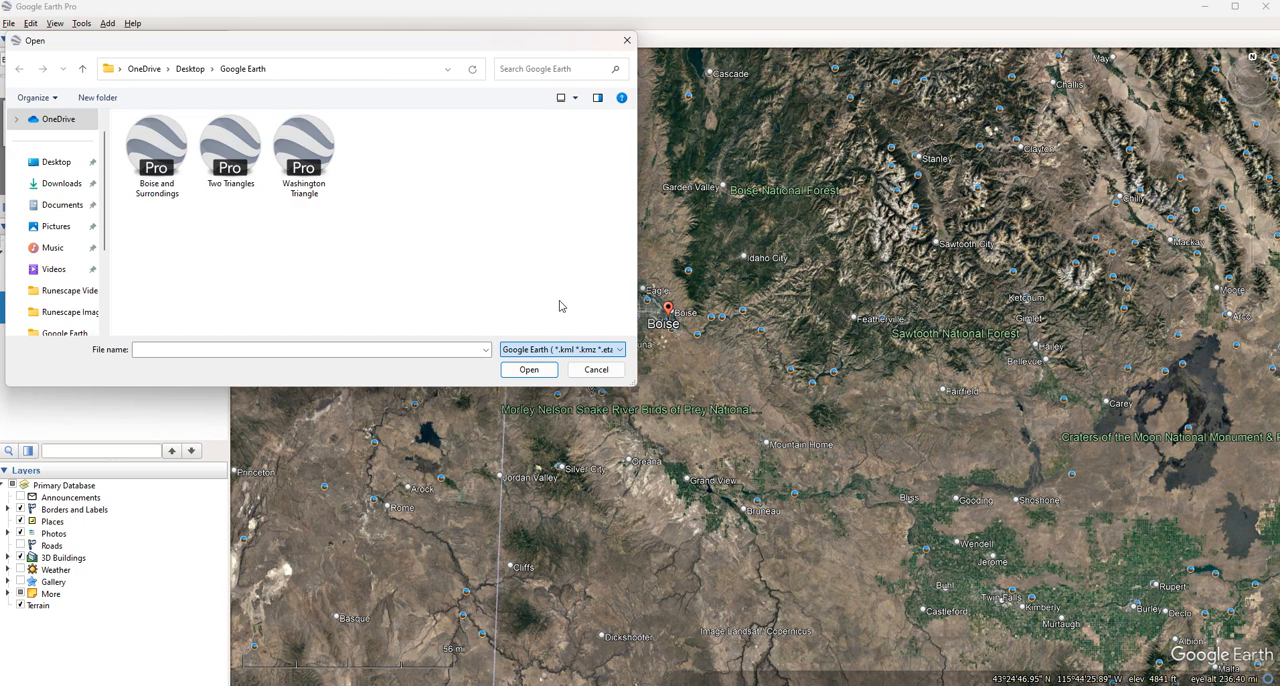
click(596, 369)
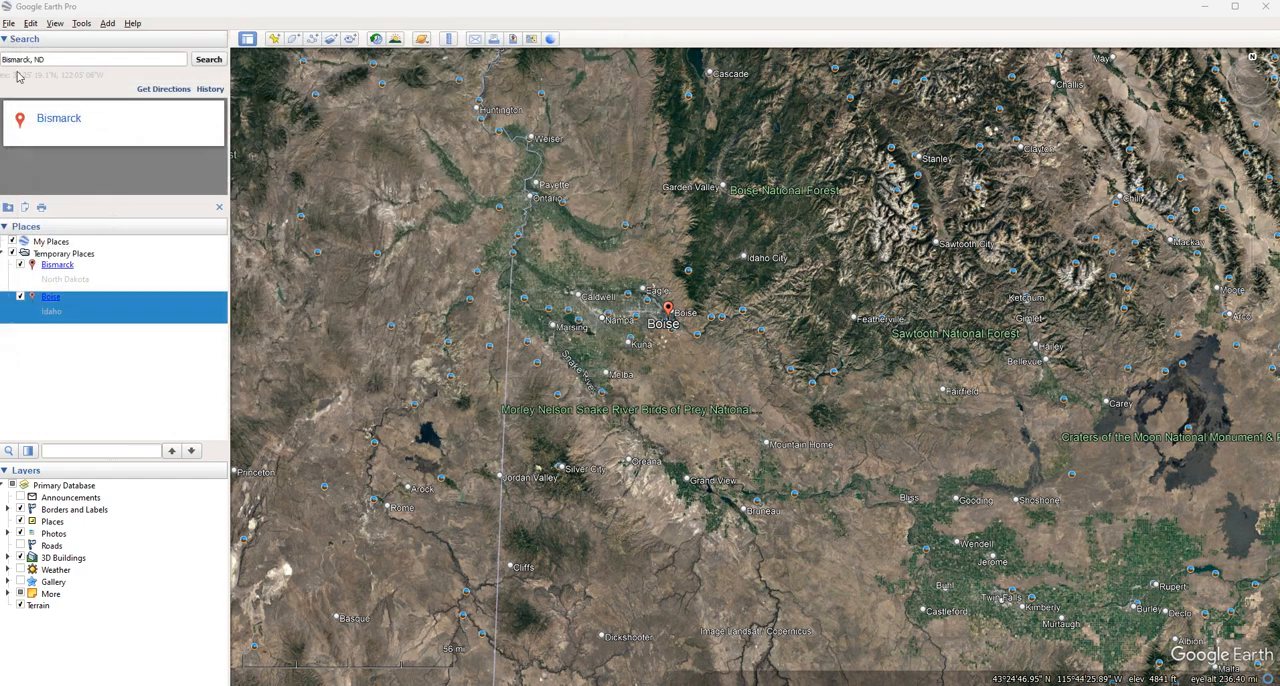
Review the file formats that can be imported, and close the dialog without importing anything
click(9, 22)
mouse_move(60, 53)
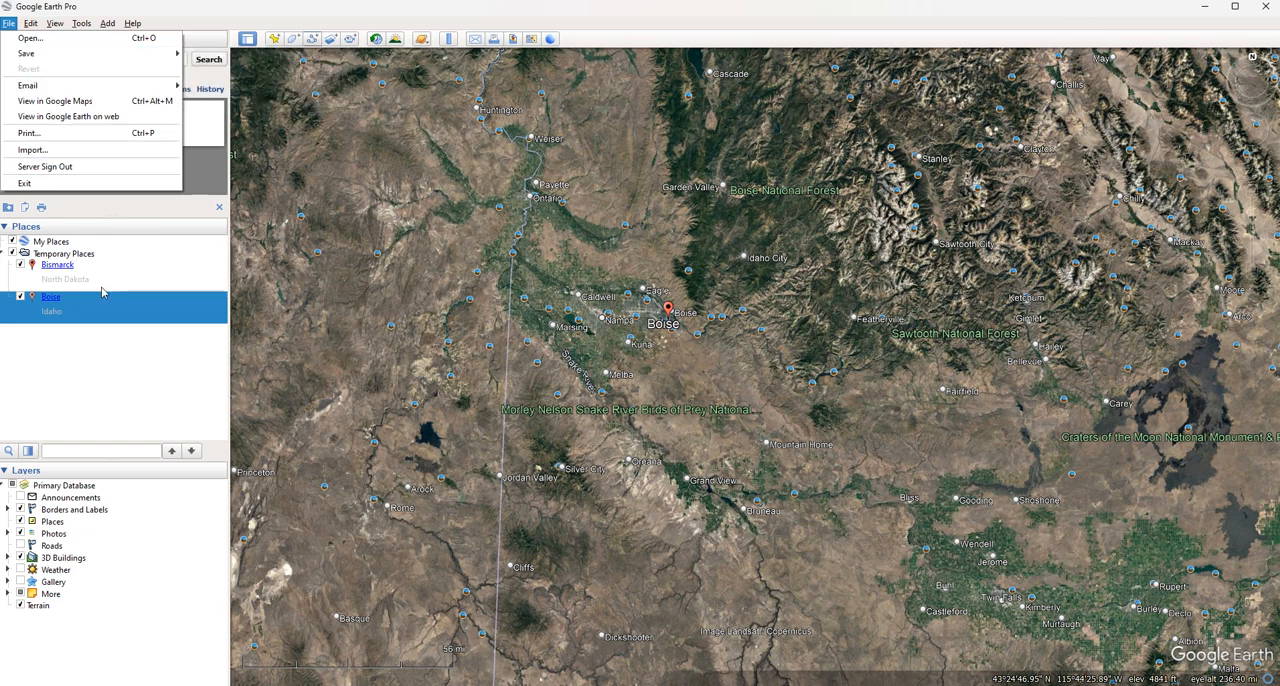
mouse_move(78, 89)
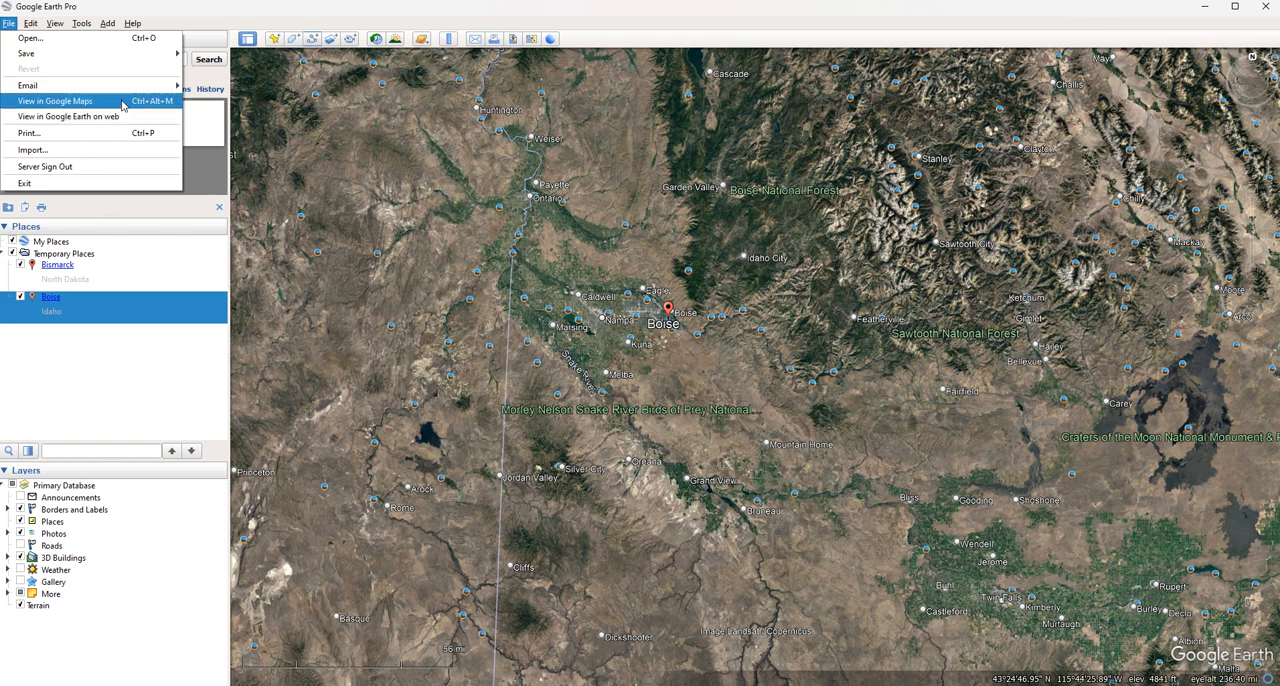
click(102, 154)
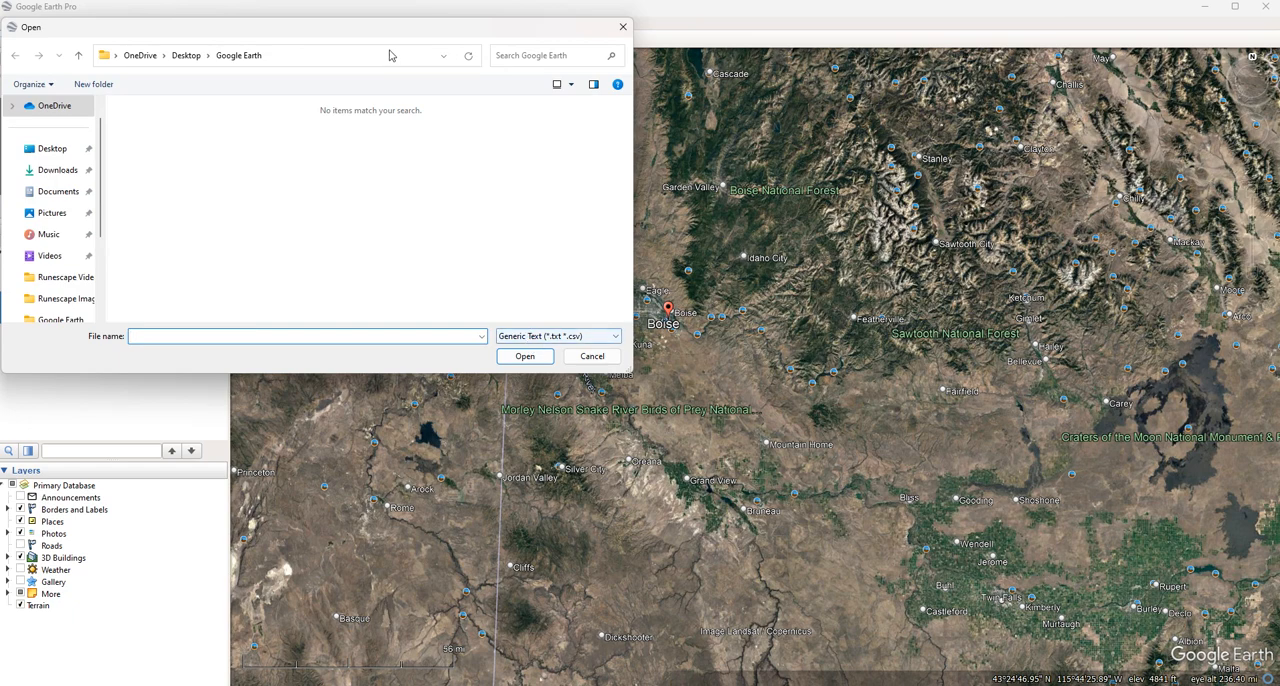
click(576, 354)
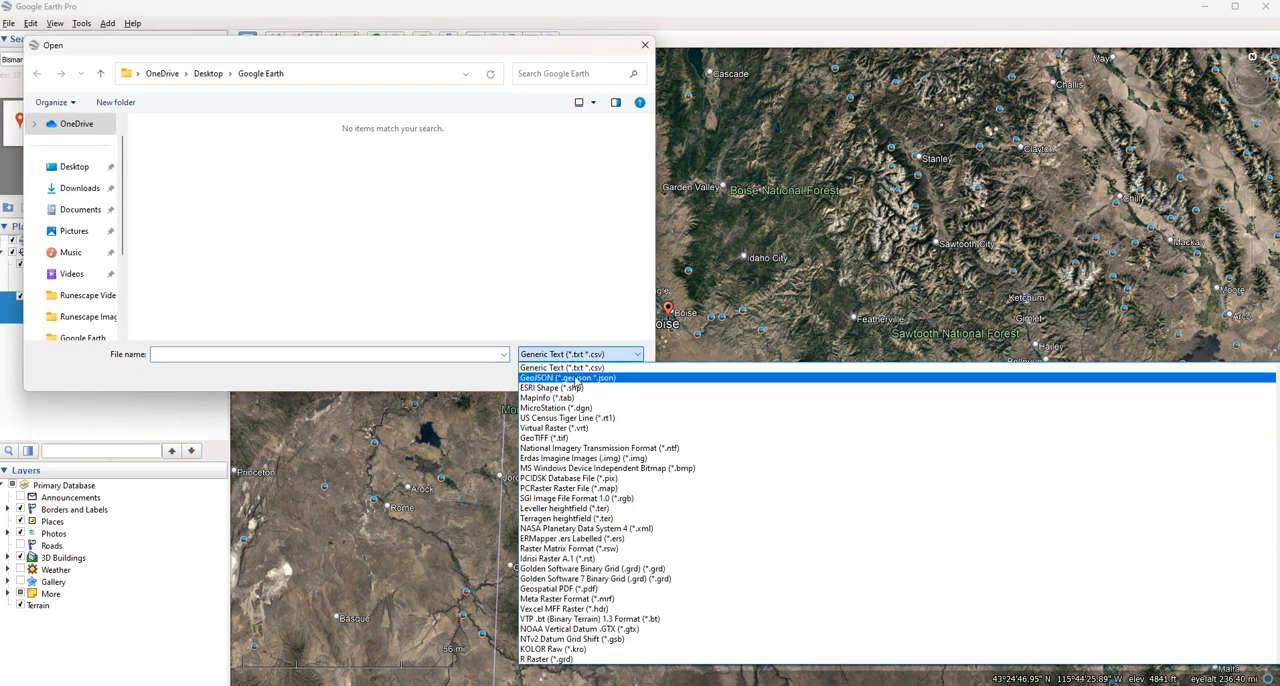
click(555, 325)
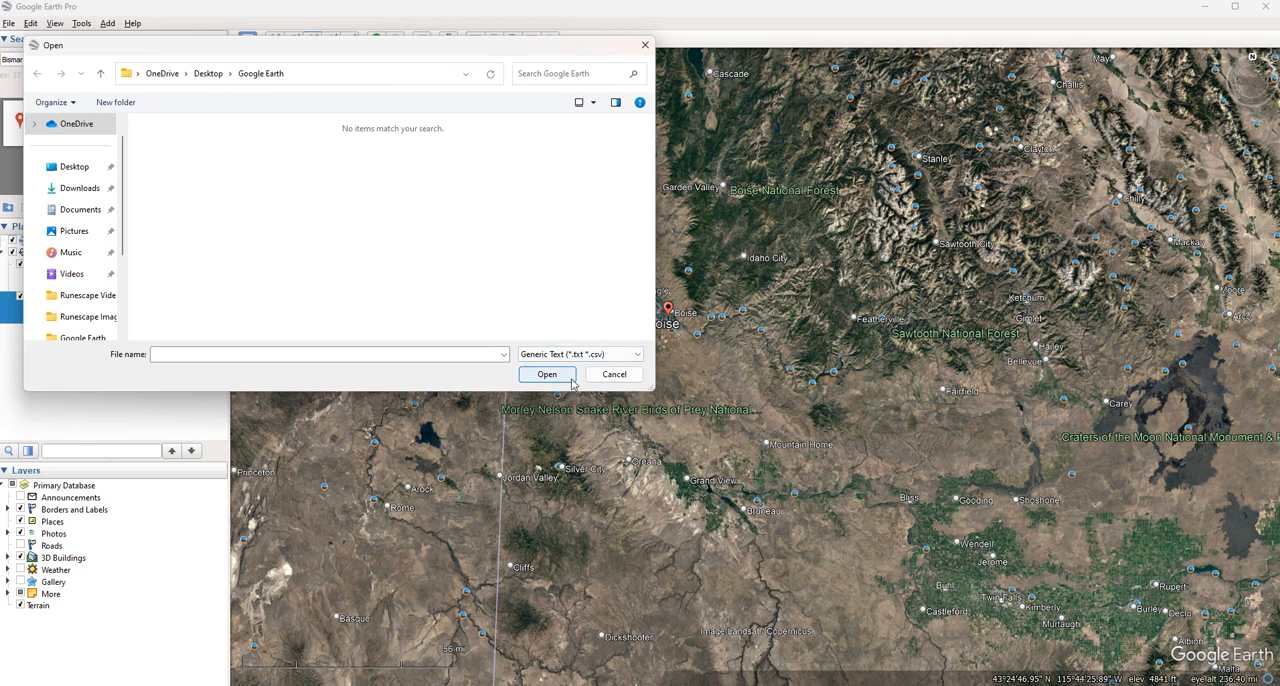
click(610, 373)
Cut the Boise place from Temporary Places and paste it back below Bismarck
click(8, 23)
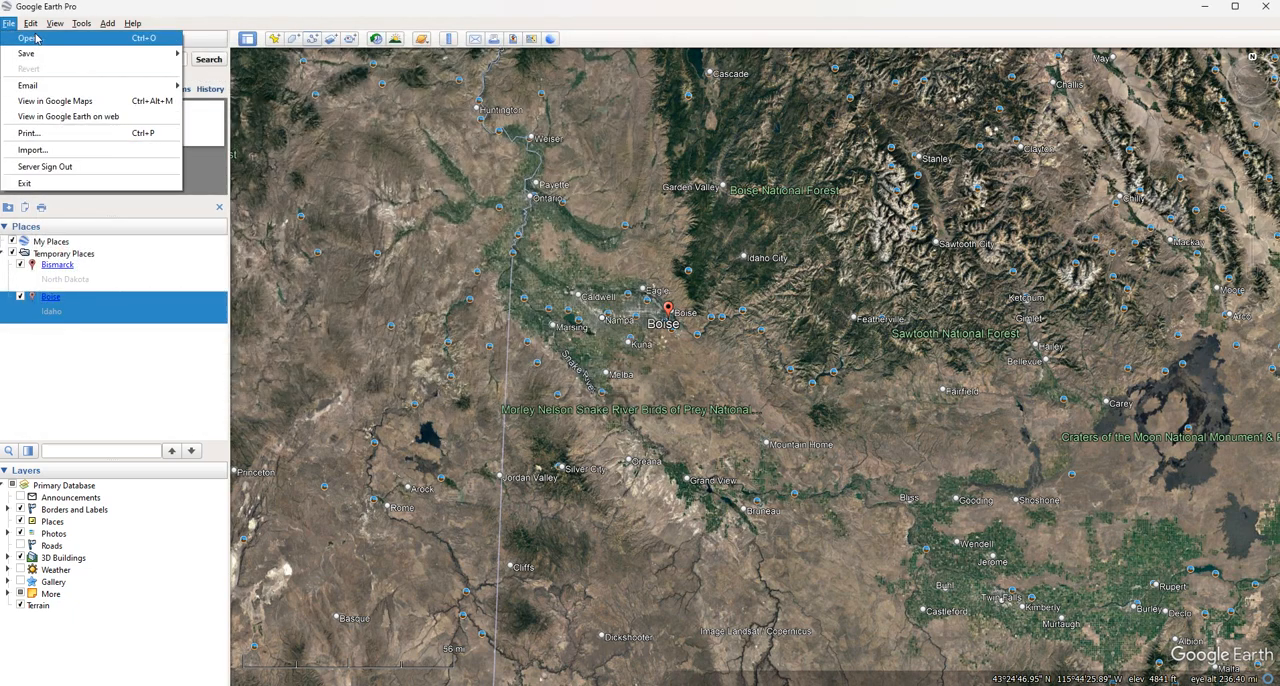
mouse_move(31, 23)
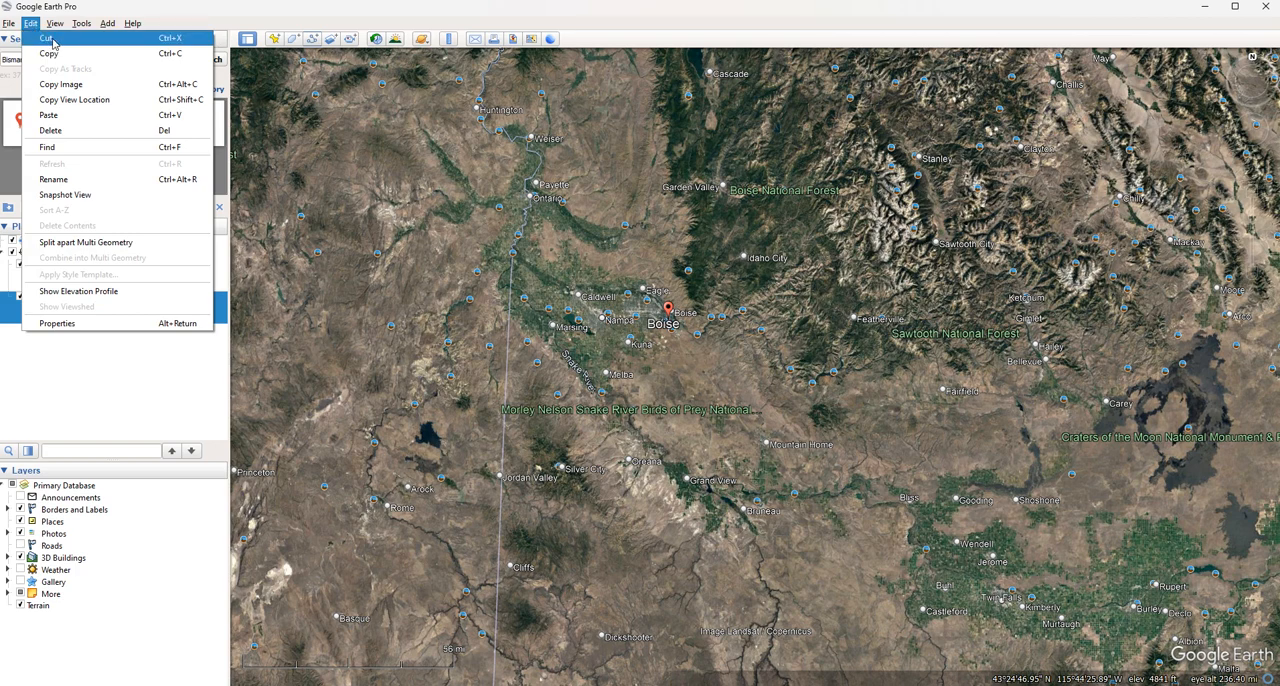
click(52, 42)
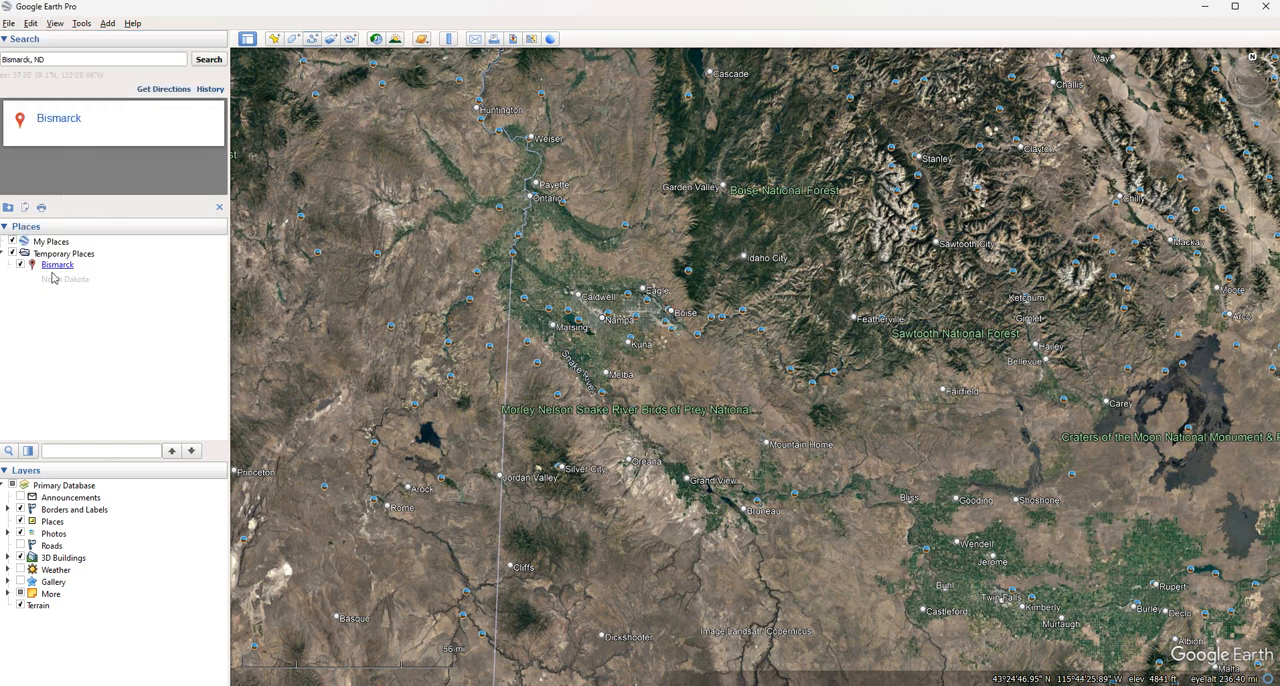
click(31, 24)
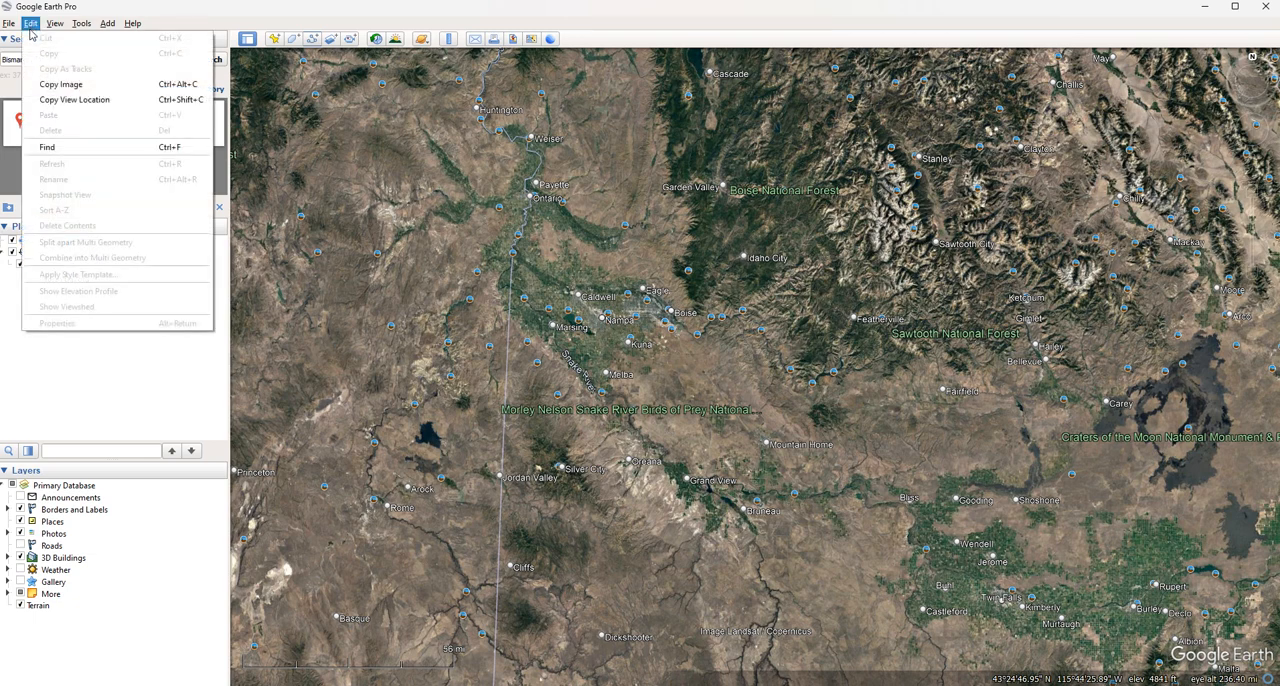
click(29, 349)
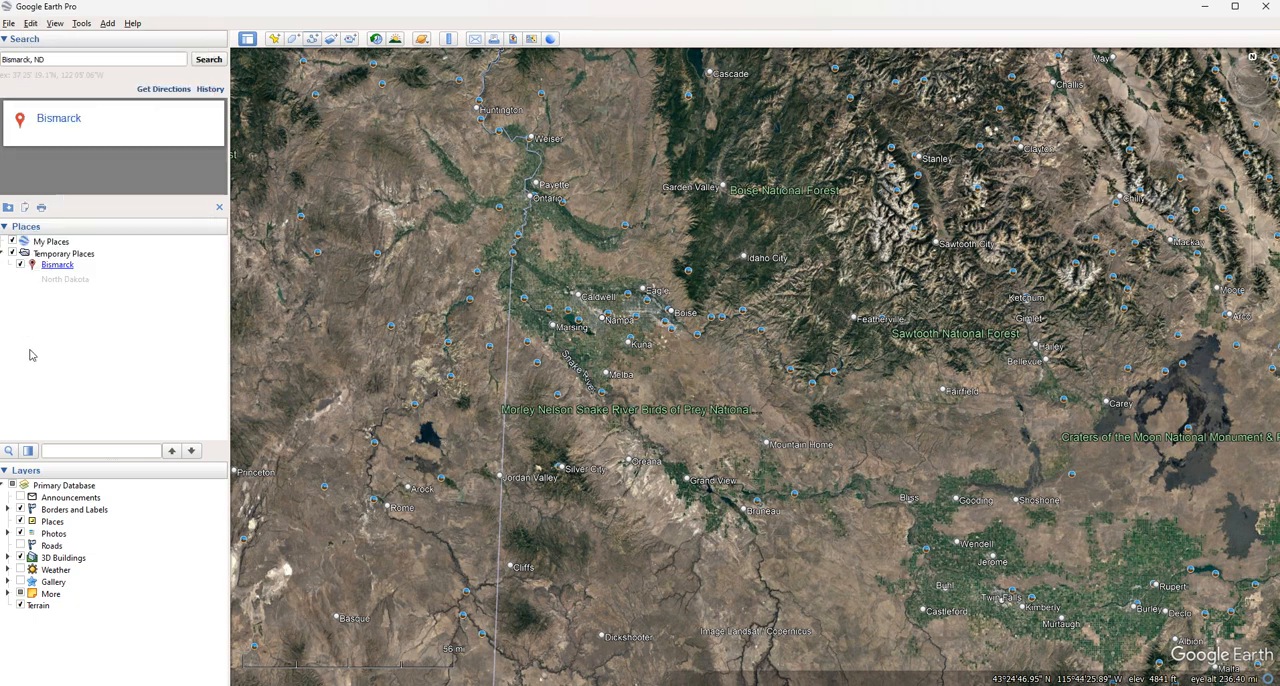
click(41, 290)
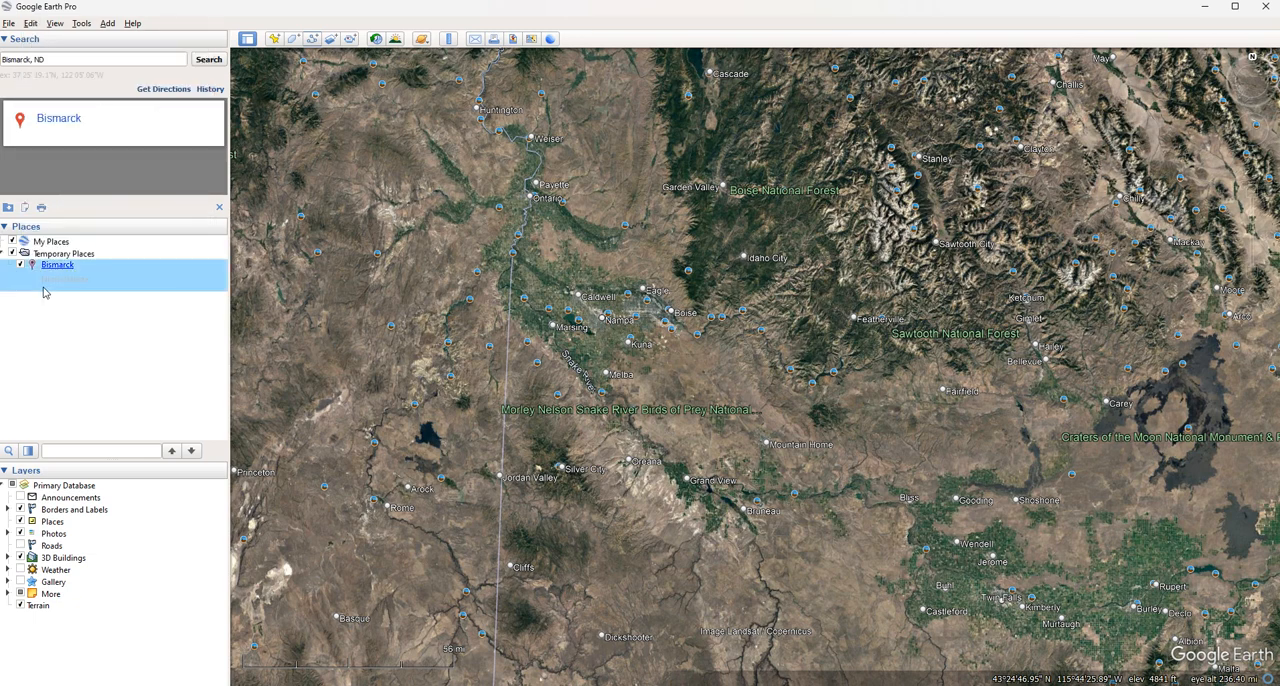
right_click(43, 292)
click(88, 332)
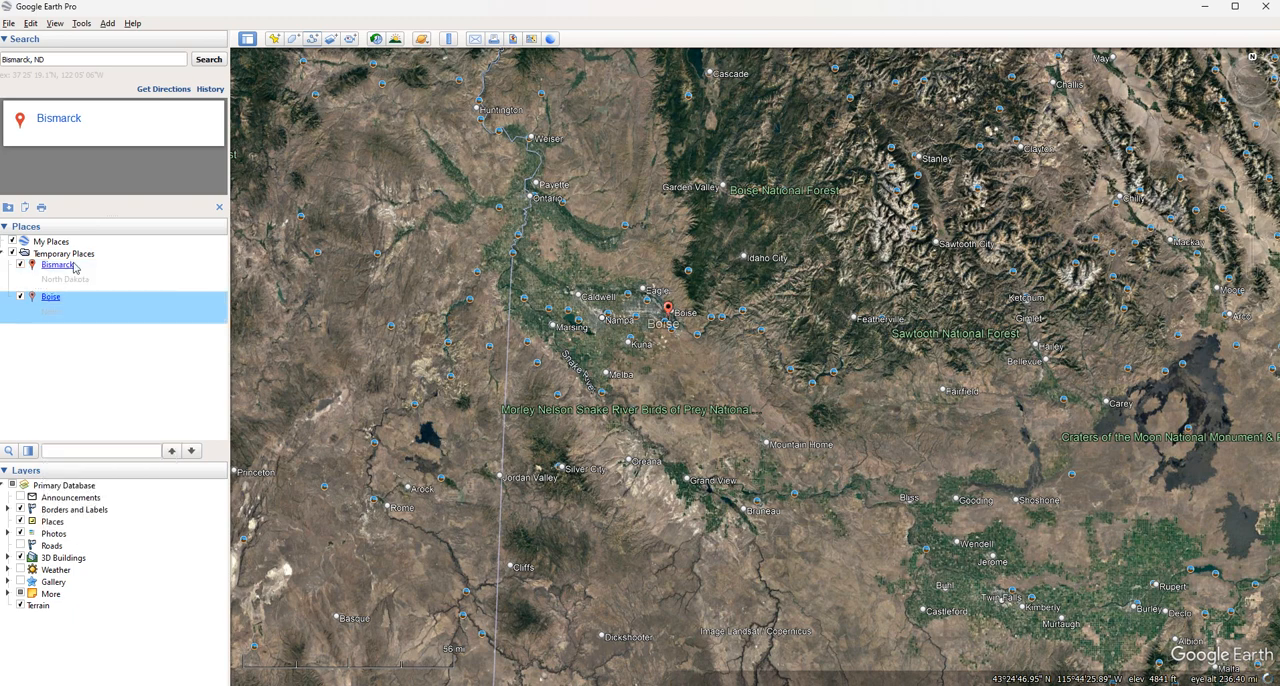
Open the name of the Boise place for editing
click(33, 24)
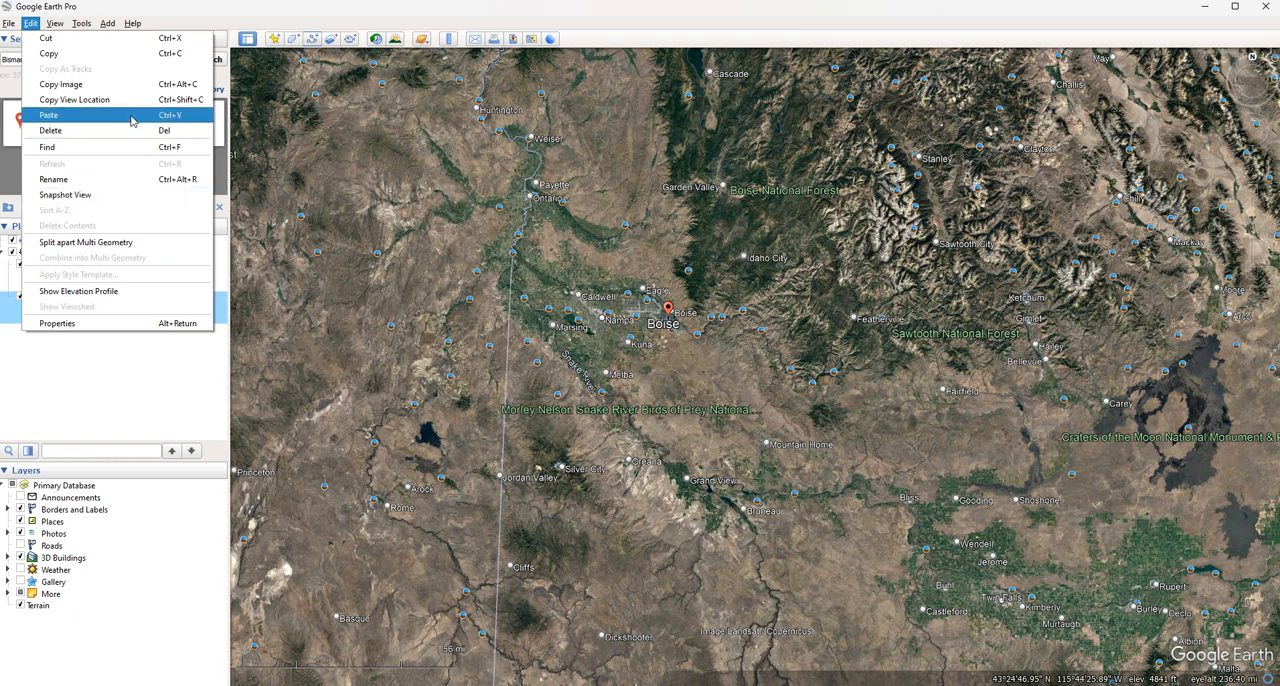
click(123, 188)
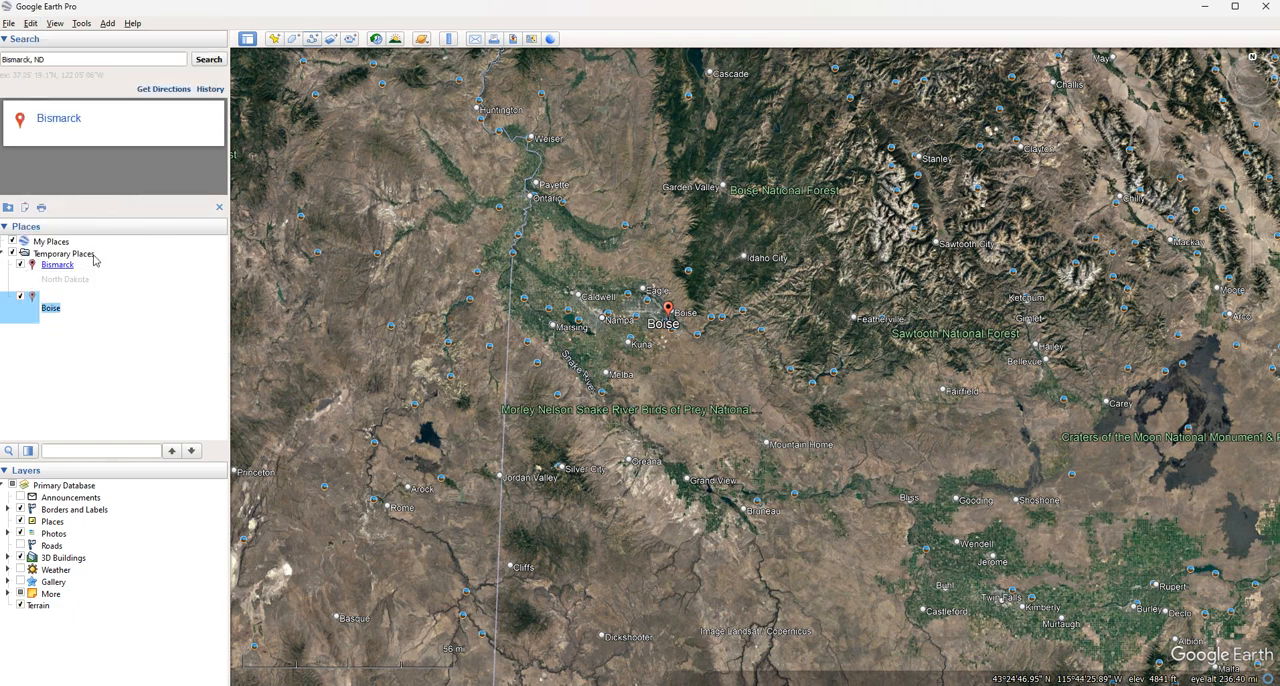
Split apart the multi geometry of the Boise place and view the information balloon of its LinearRing part
click(31, 23)
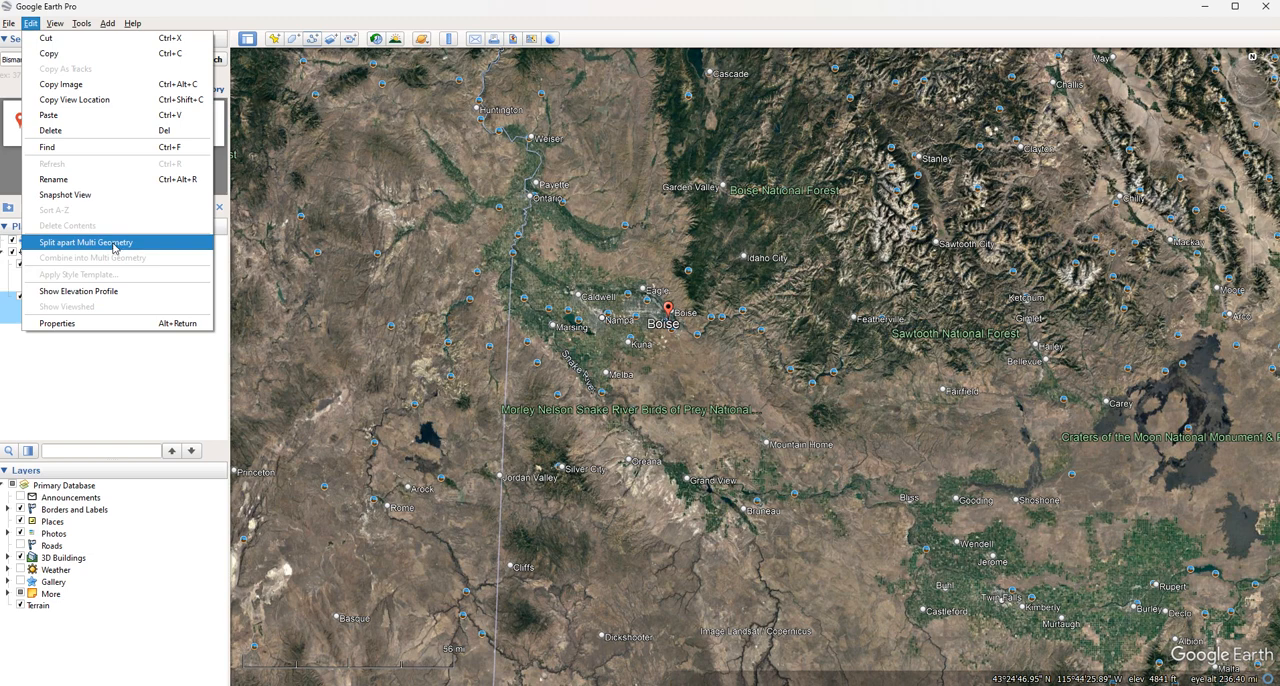
click(114, 243)
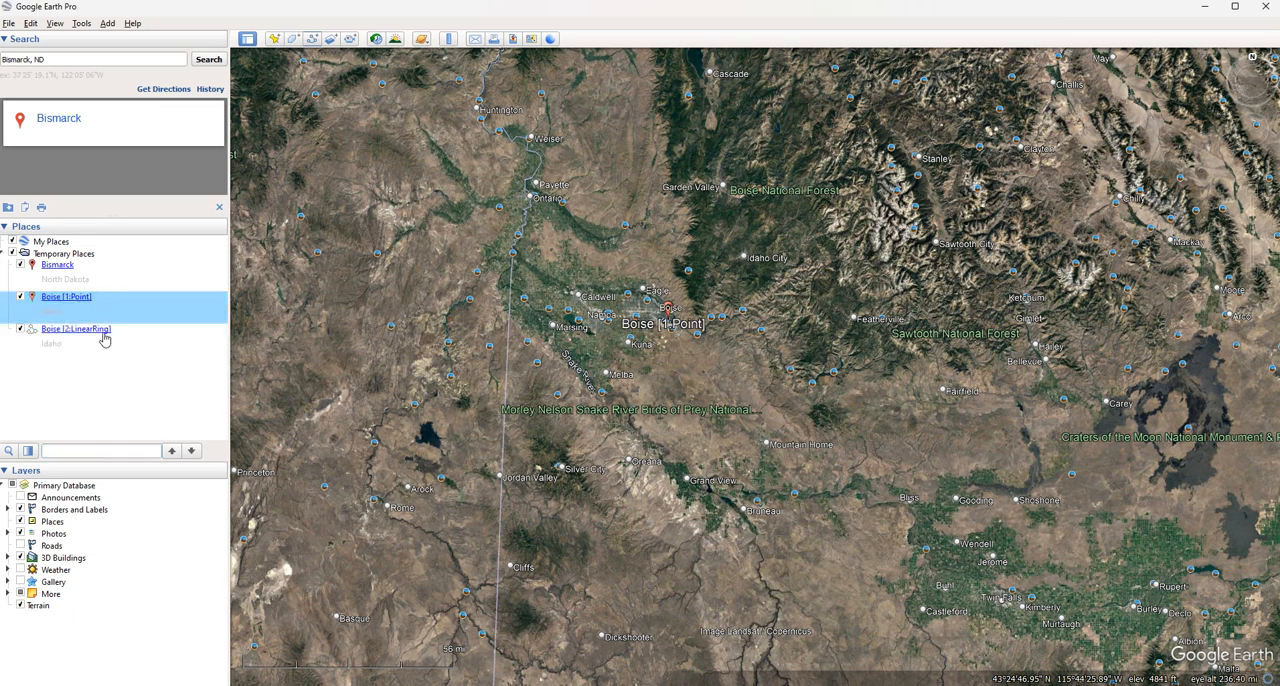
click(101, 336)
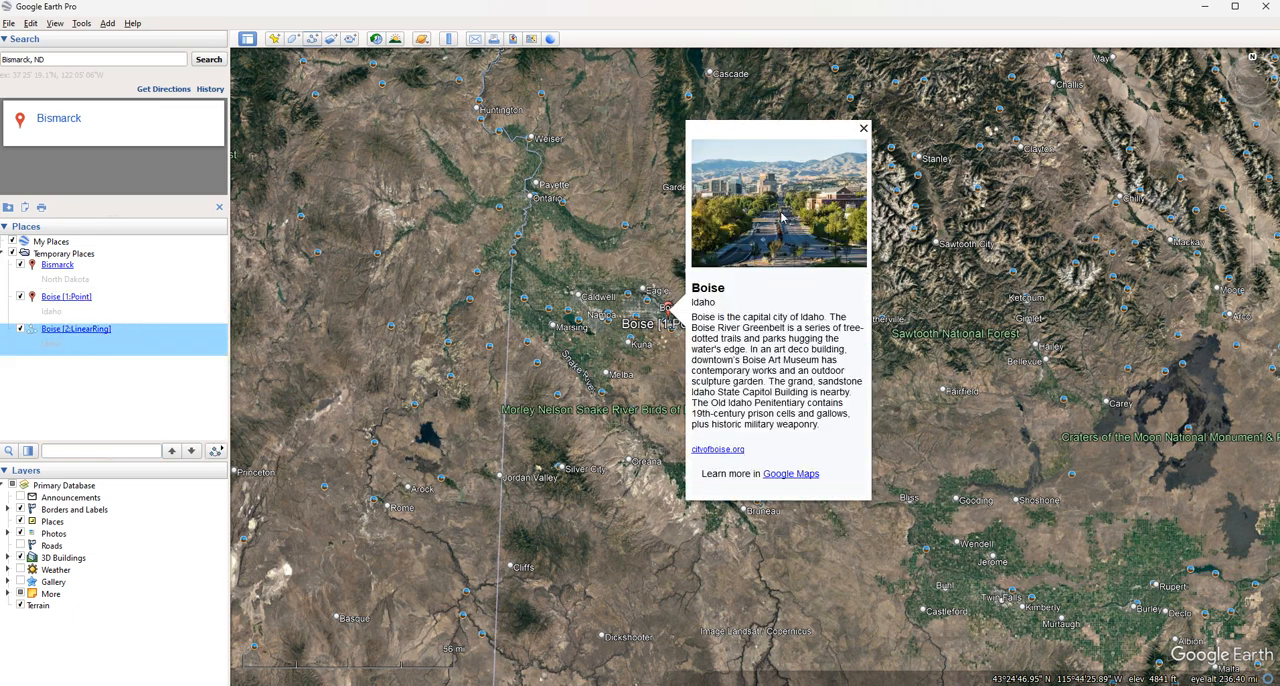
click(864, 129)
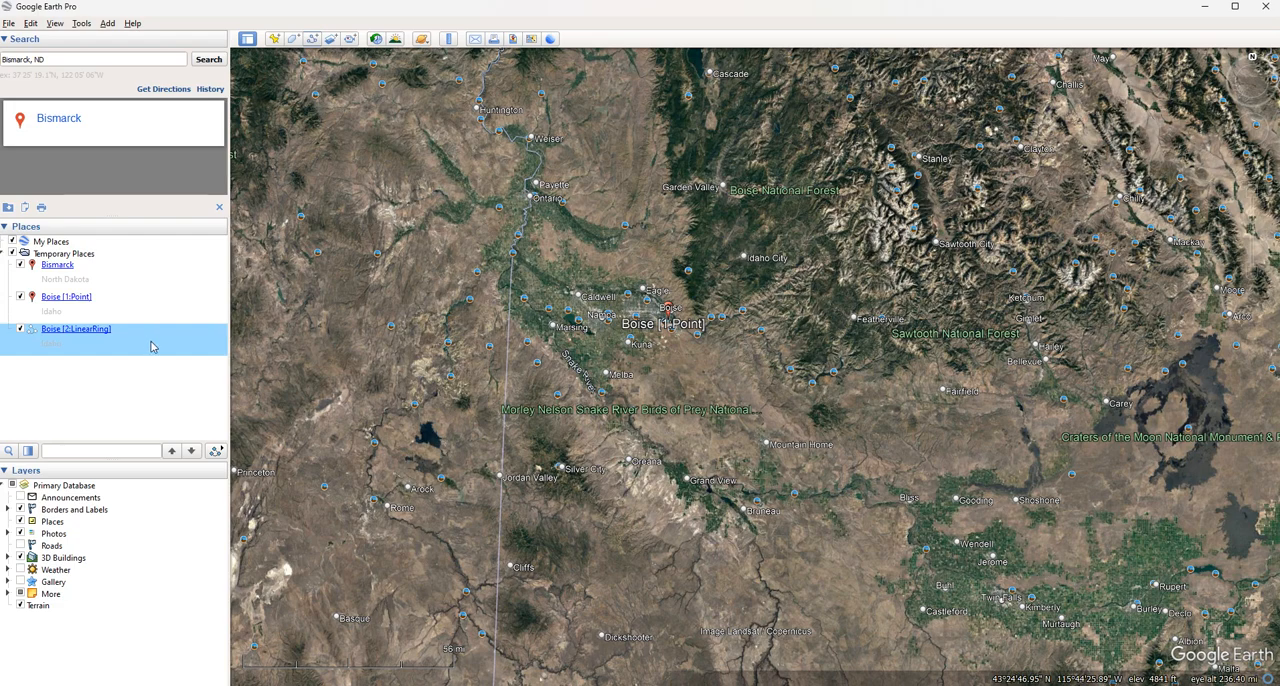
Show the elevation profile of Boise [2:LinearRing] and select a range of about 38 mi on the graph
right_click(57, 336)
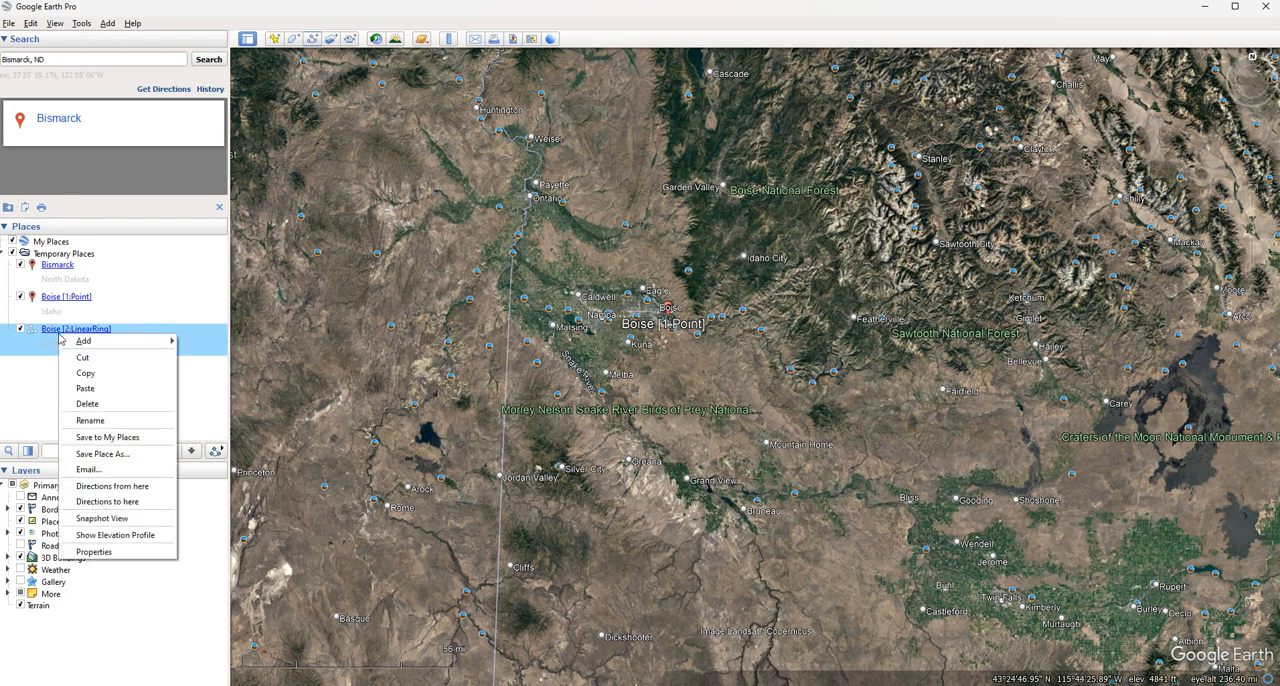
click(152, 528)
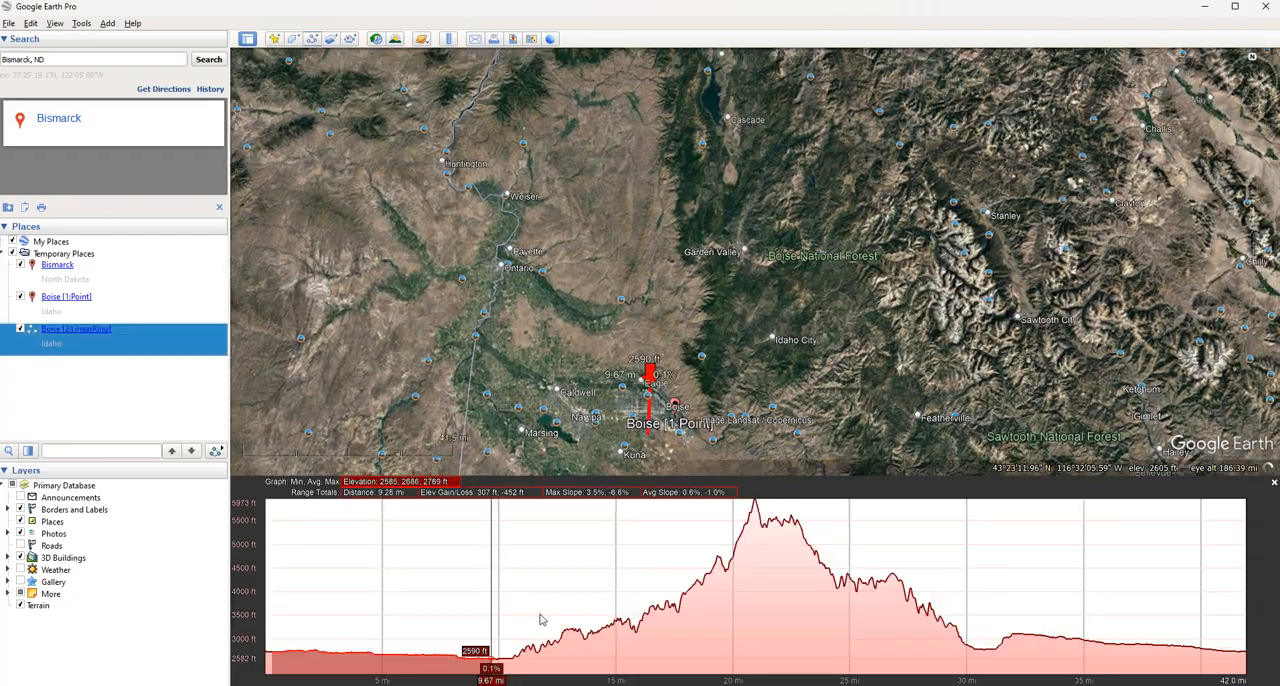
mouse_move(540, 620)
mouse_down()
mouse_move(823, 543)
mouse_move(1097, 543)
mouse_move(1263, 630)
mouse_move(1002, 545)
mouse_move(929, 600)
mouse_move(895, 535)
mouse_move(841, 578)
mouse_move(264, 605)
mouse_move(1160, 600)
mouse_up()
Paste the original Boise place back and delete the split Boise [1:Point] and Boise [2:LinearRing] entries
right_click(86, 350)
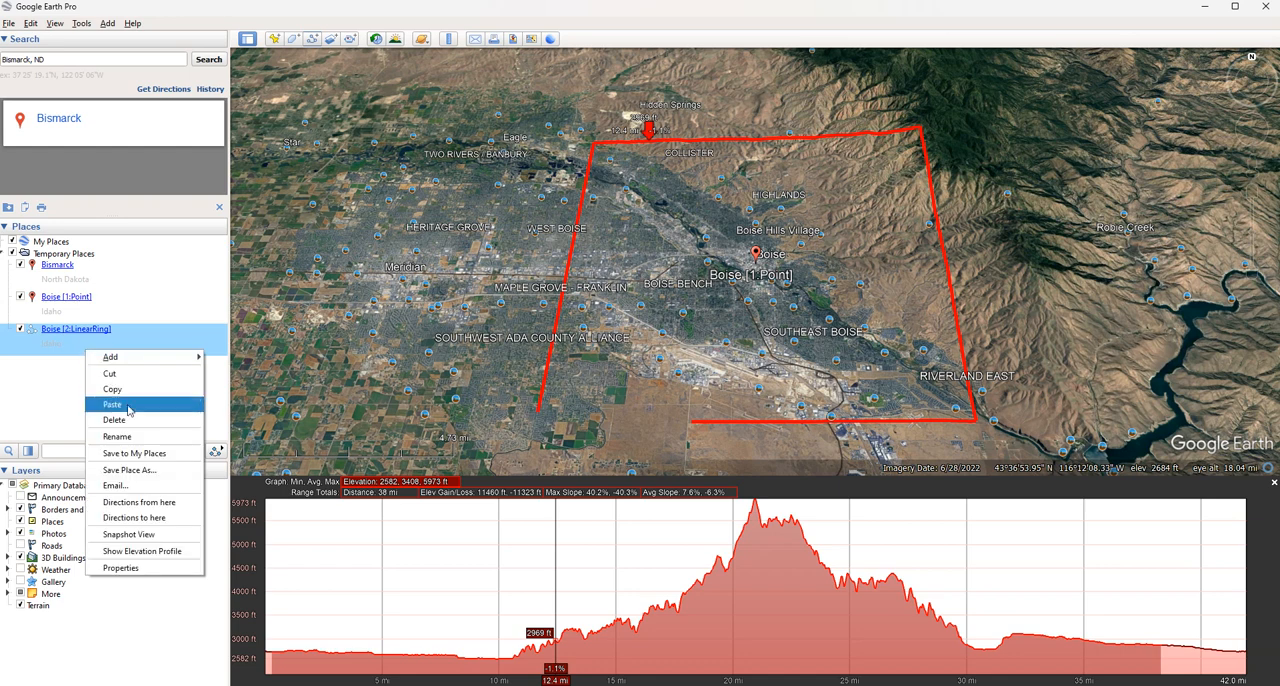
click(130, 410)
right_click(70, 306)
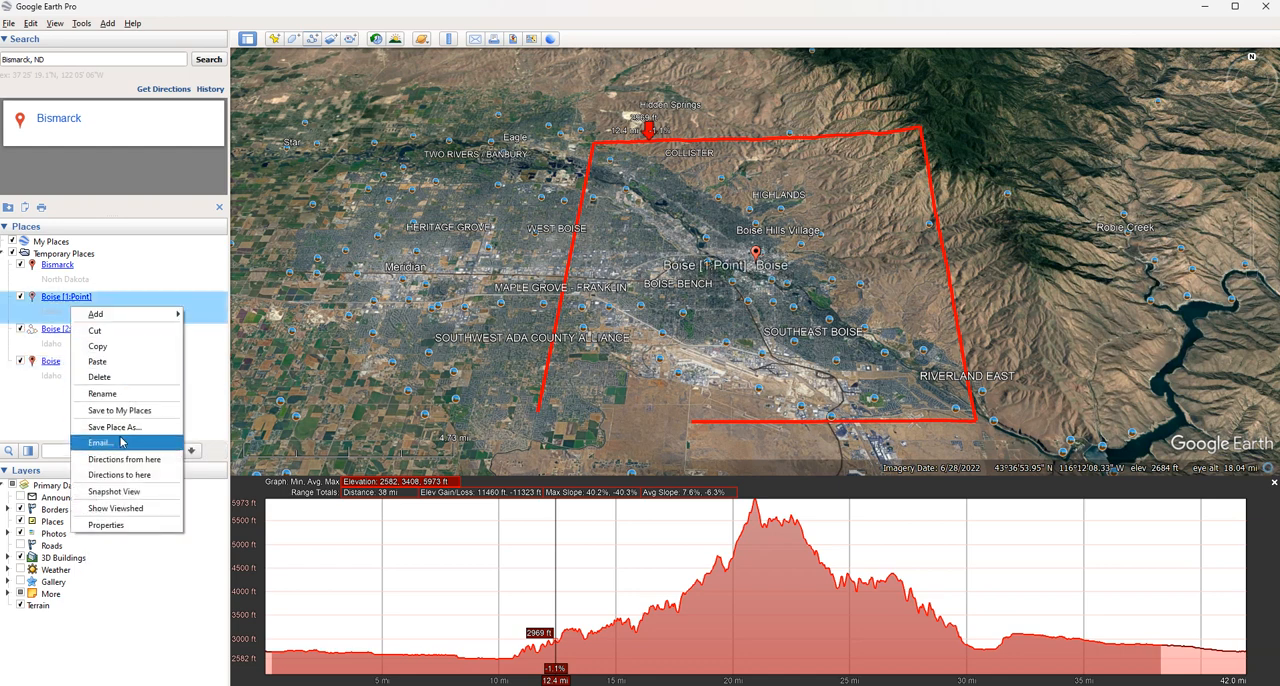
click(103, 376)
click(658, 364)
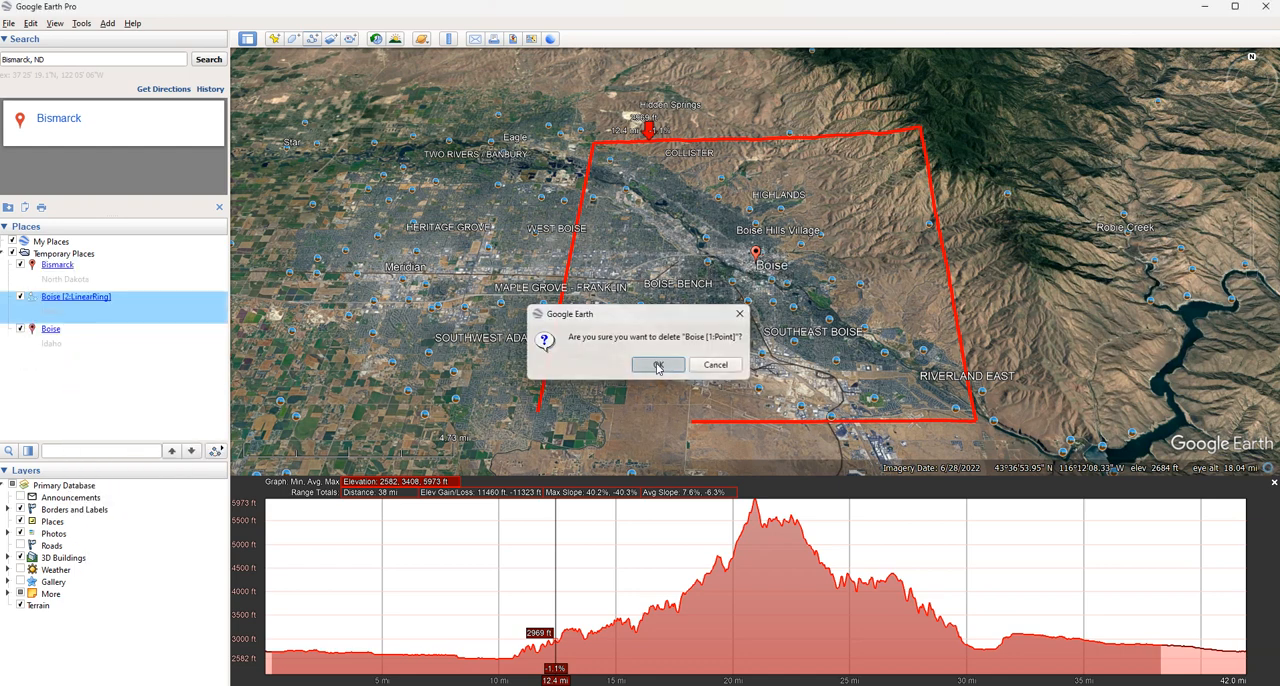
right_click(112, 314)
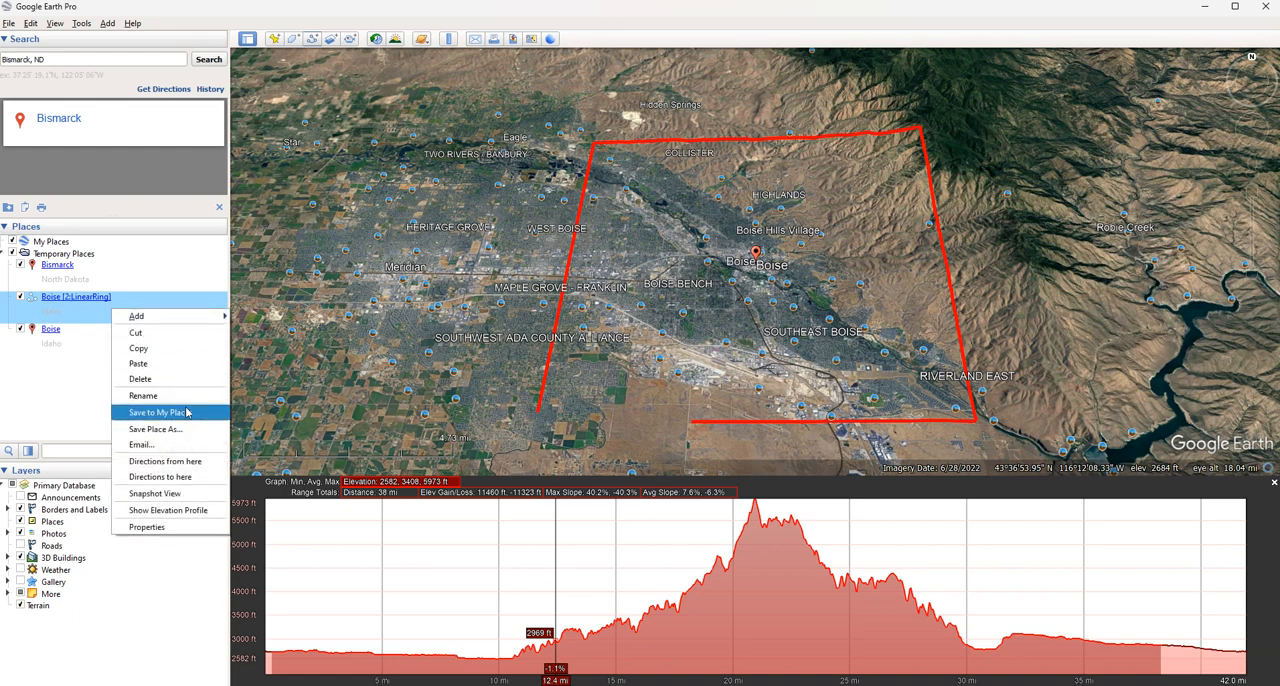
click(140, 363)
click(664, 365)
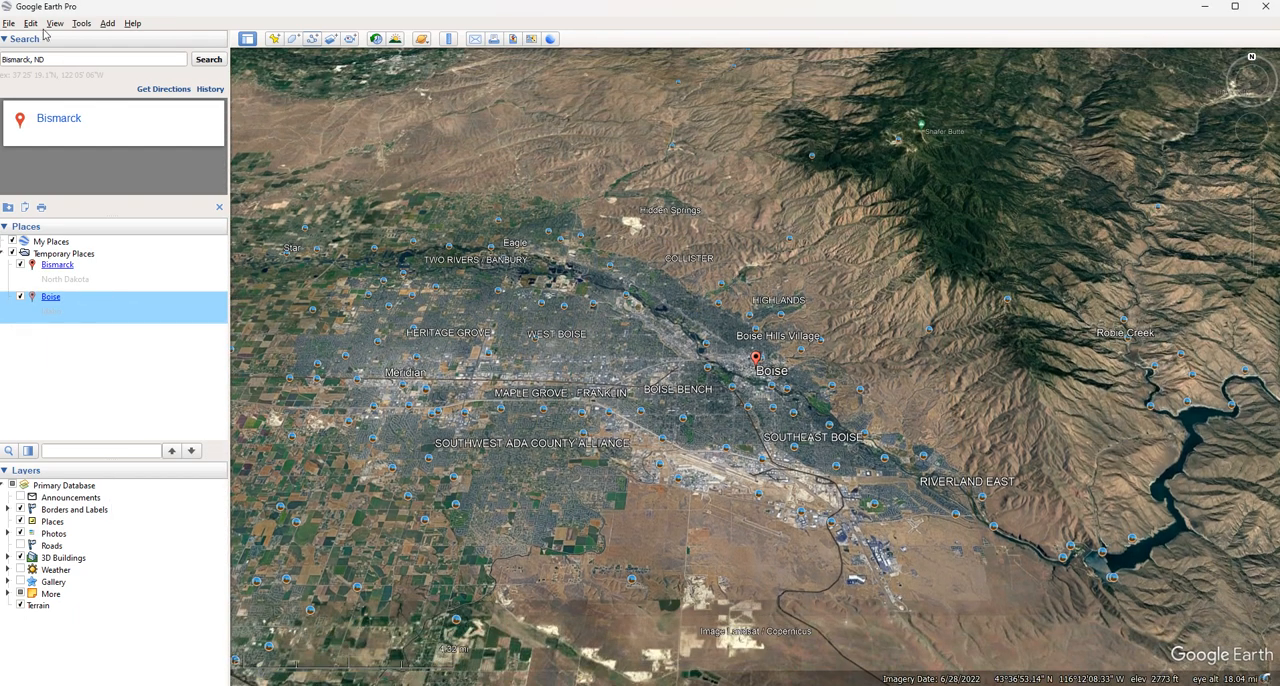
Show the elevation profile of the Boise place and select about 41.9 mi of the route on the graph
click(30, 23)
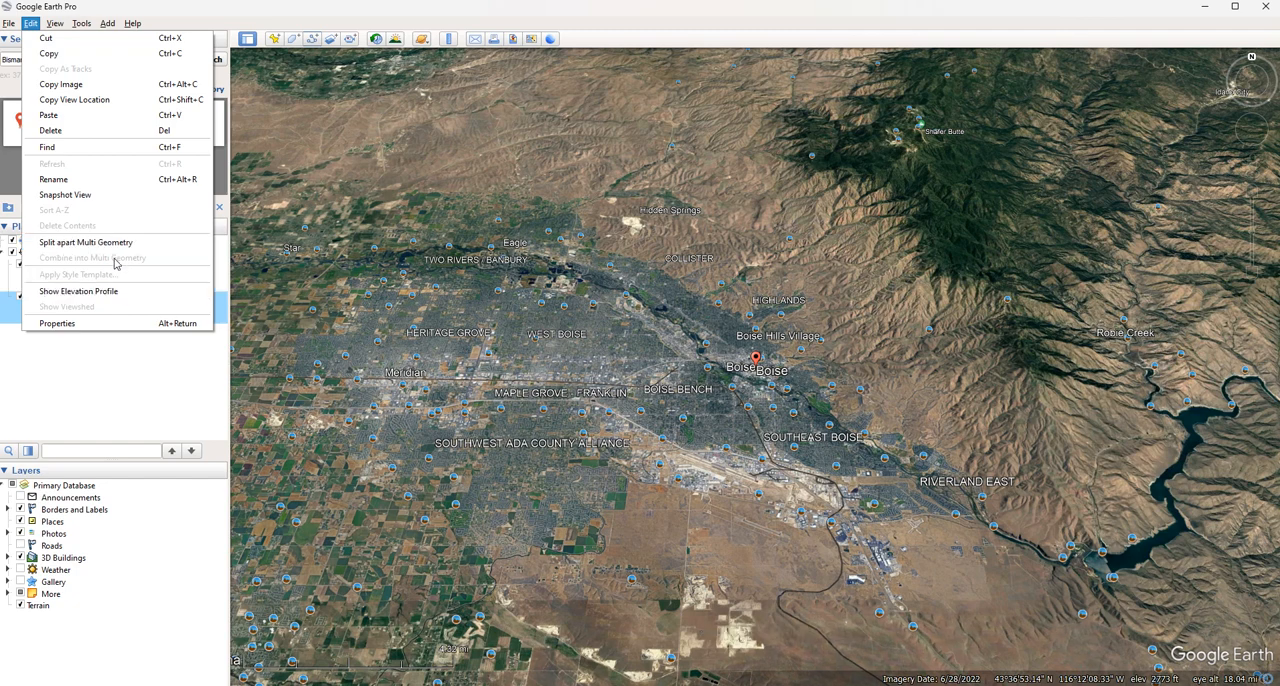
click(118, 291)
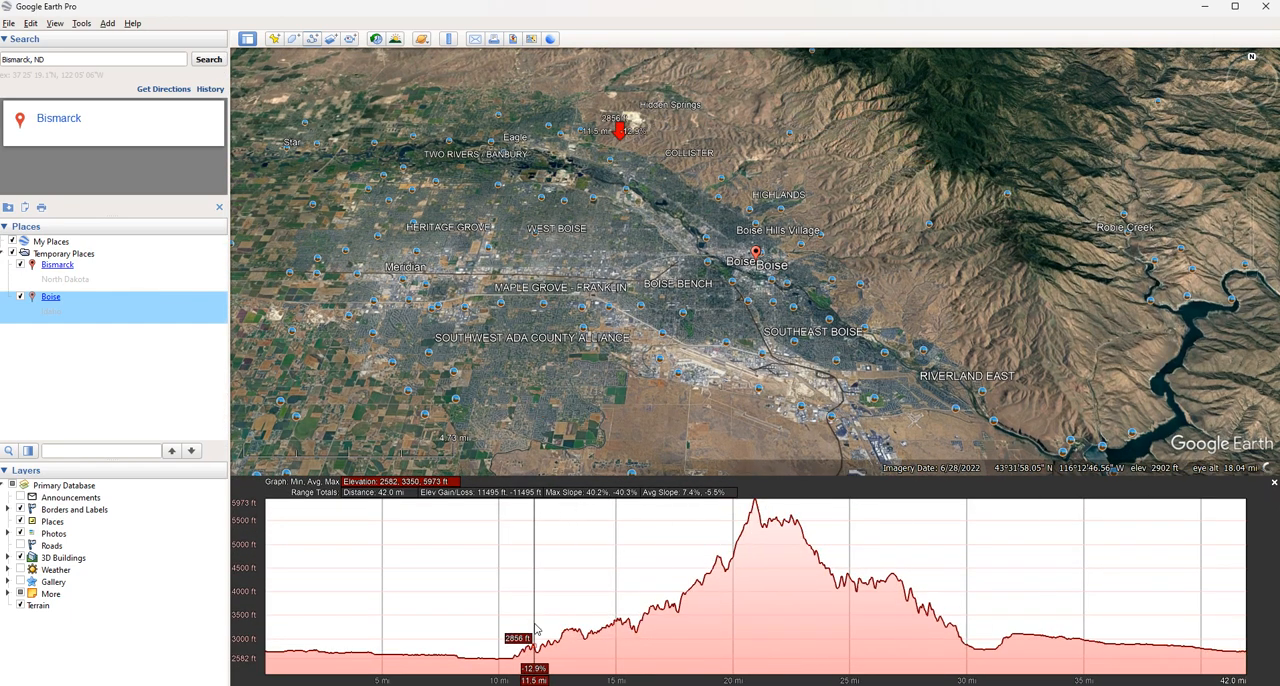
drag(405, 640, 485, 627)
click(485, 628)
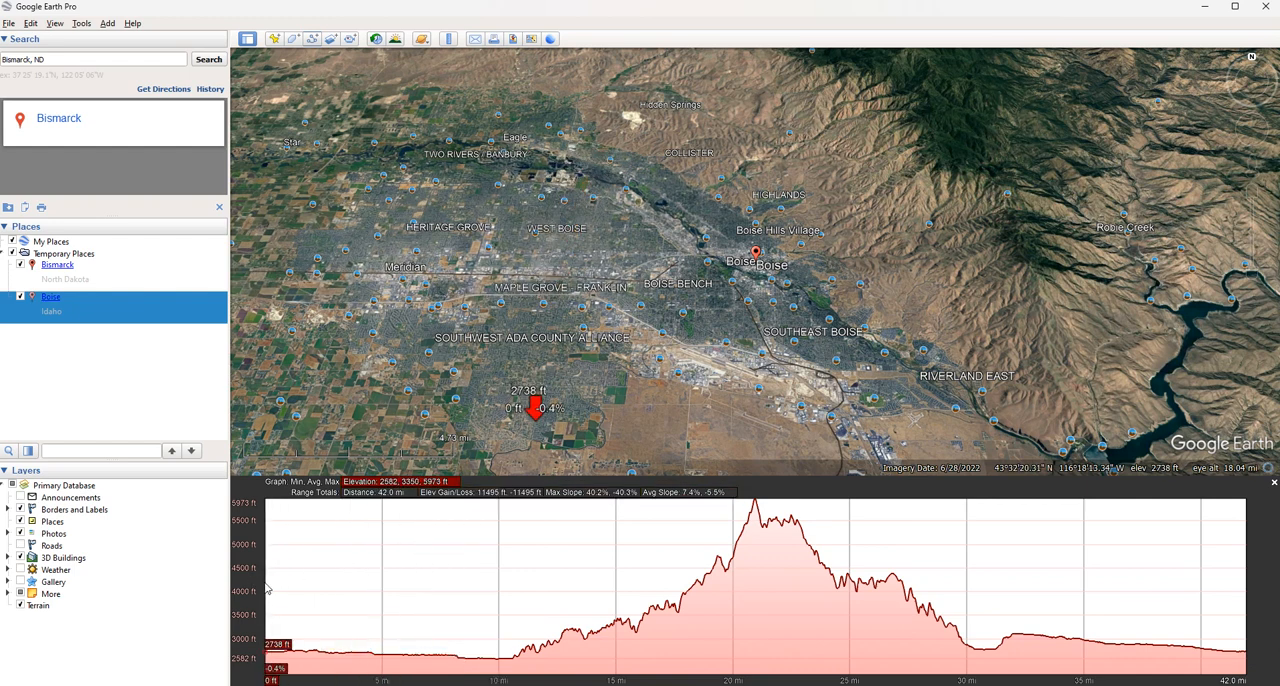
drag(268, 590, 1246, 606)
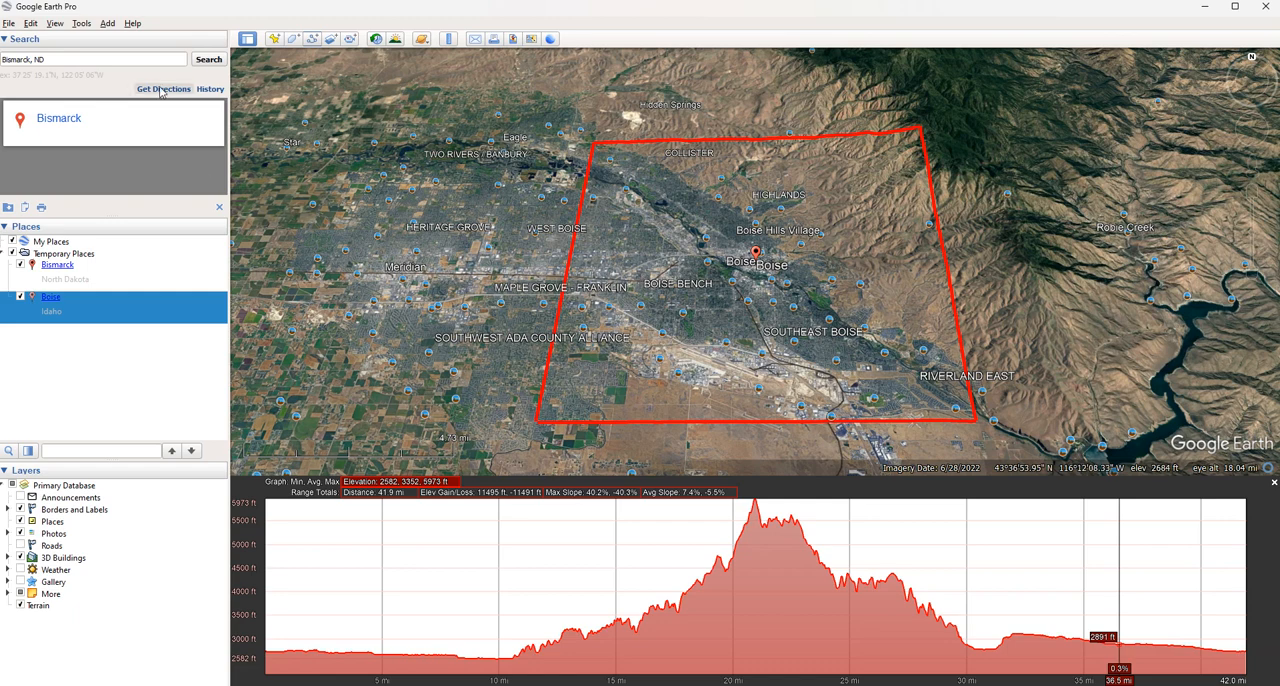
View the properties of the Boise placemark without changing them, and close its elevation profile
click(32, 23)
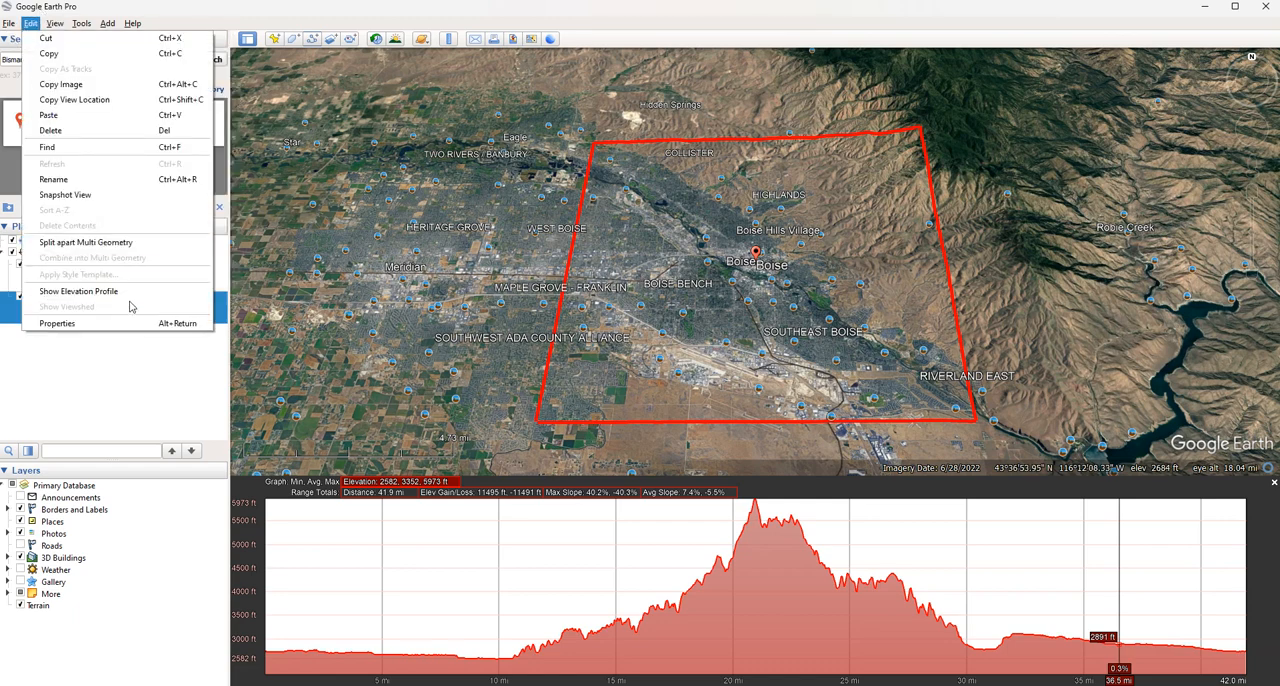
click(155, 323)
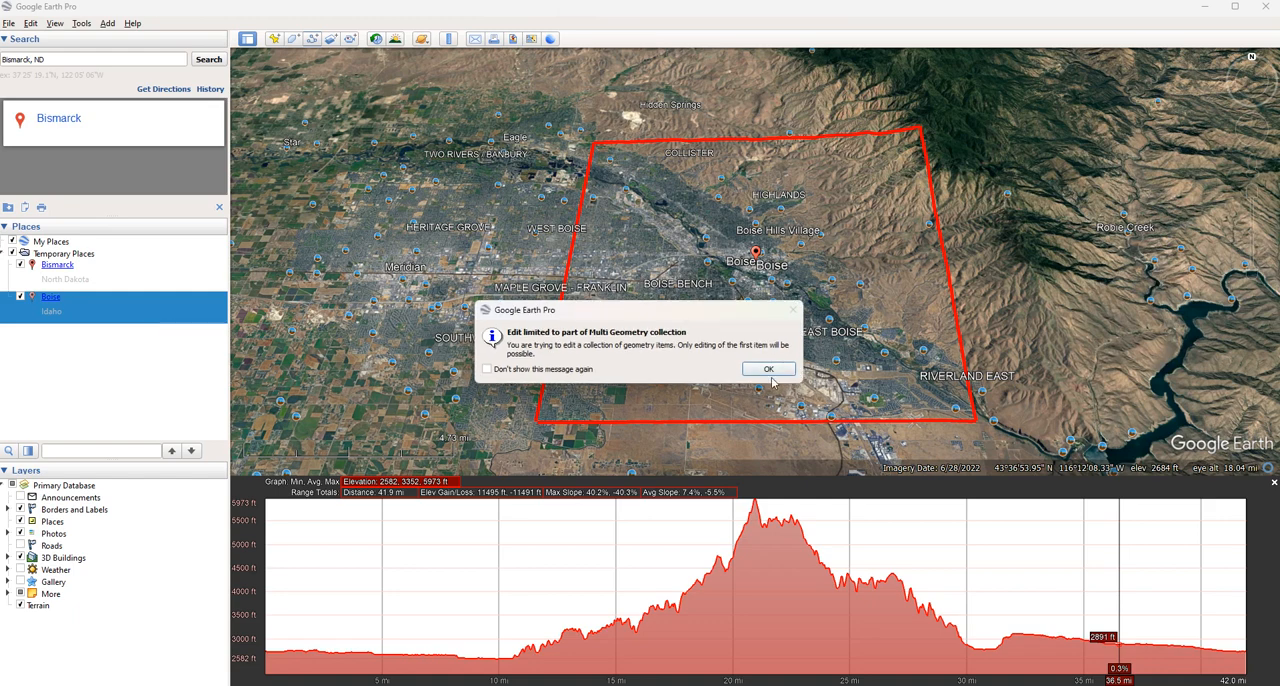
click(769, 370)
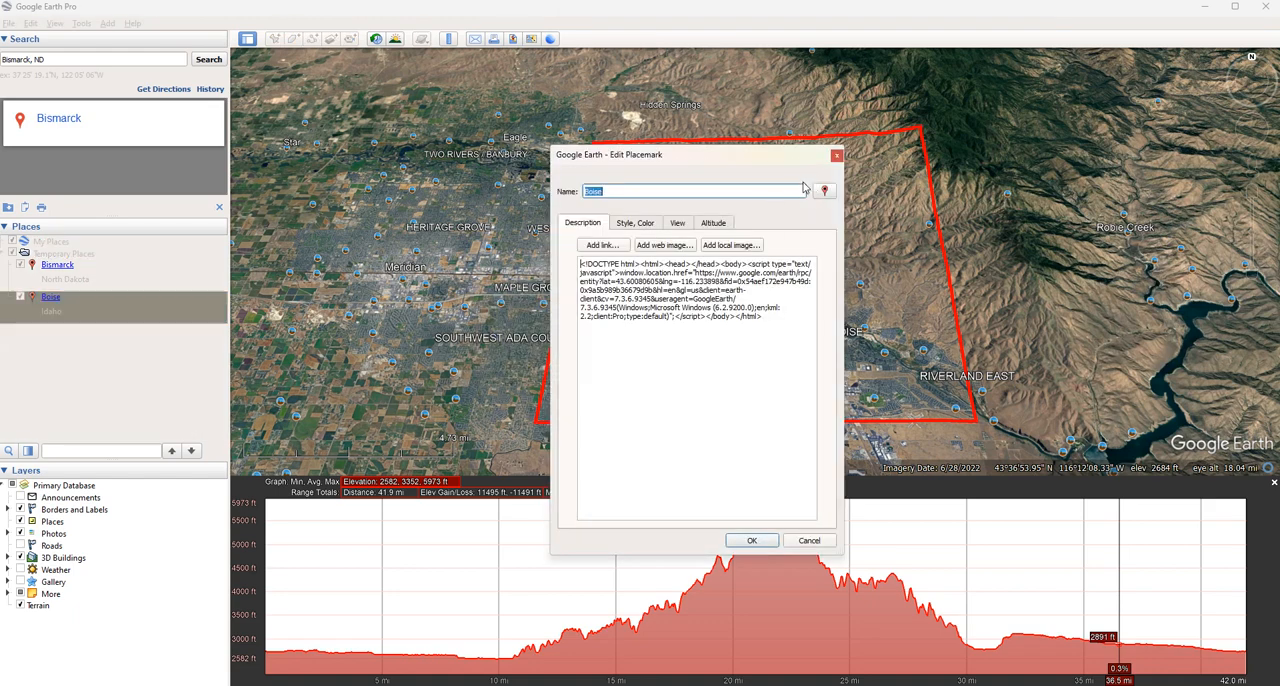
click(836, 160)
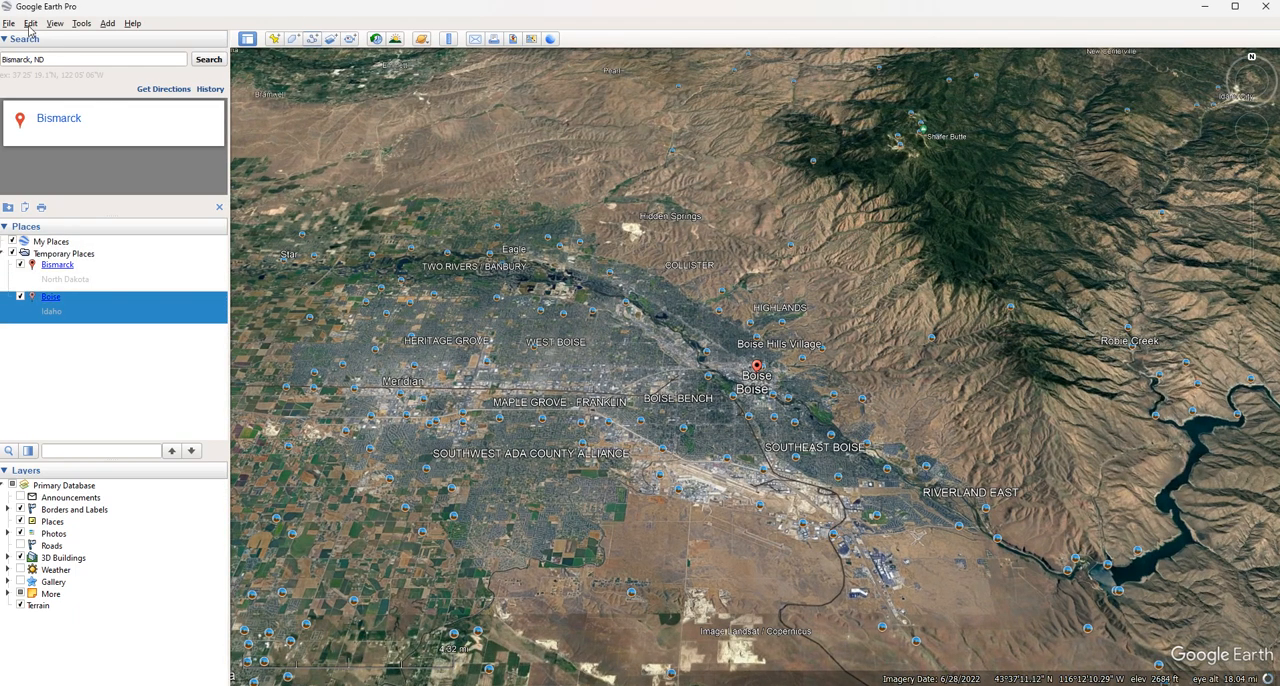
click(31, 26)
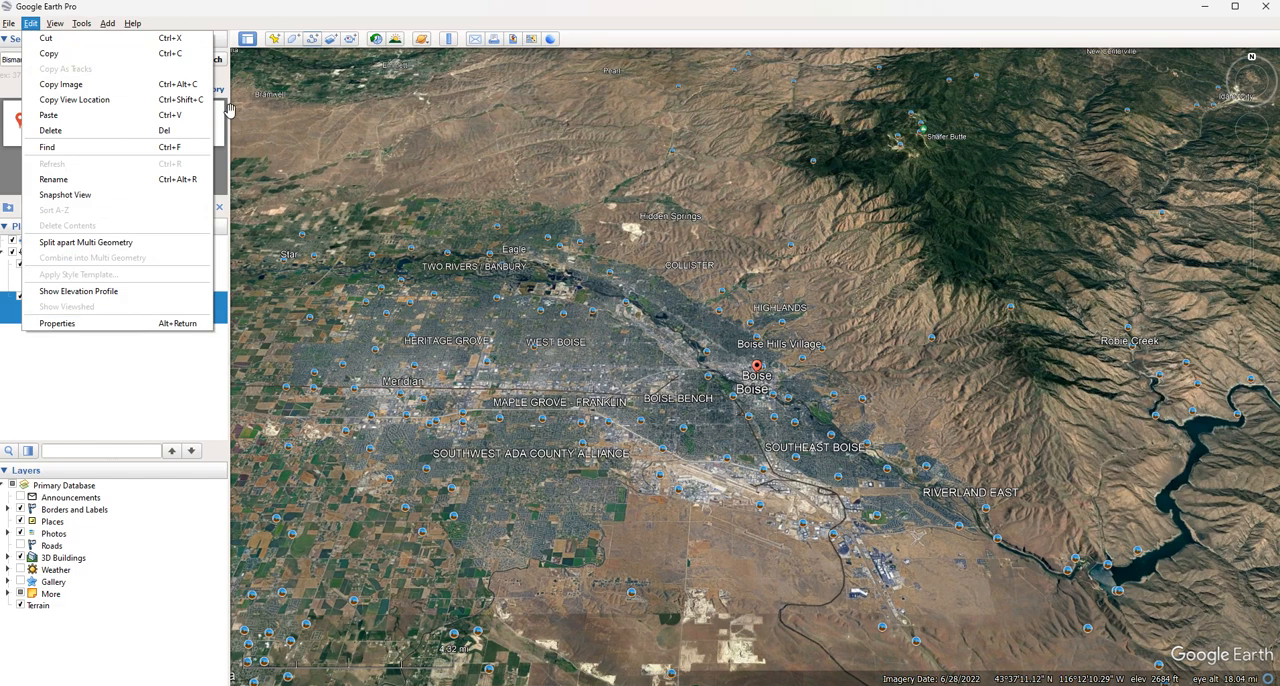
click(211, 30)
Hide the toolbar above the map and show it again
click(55, 23)
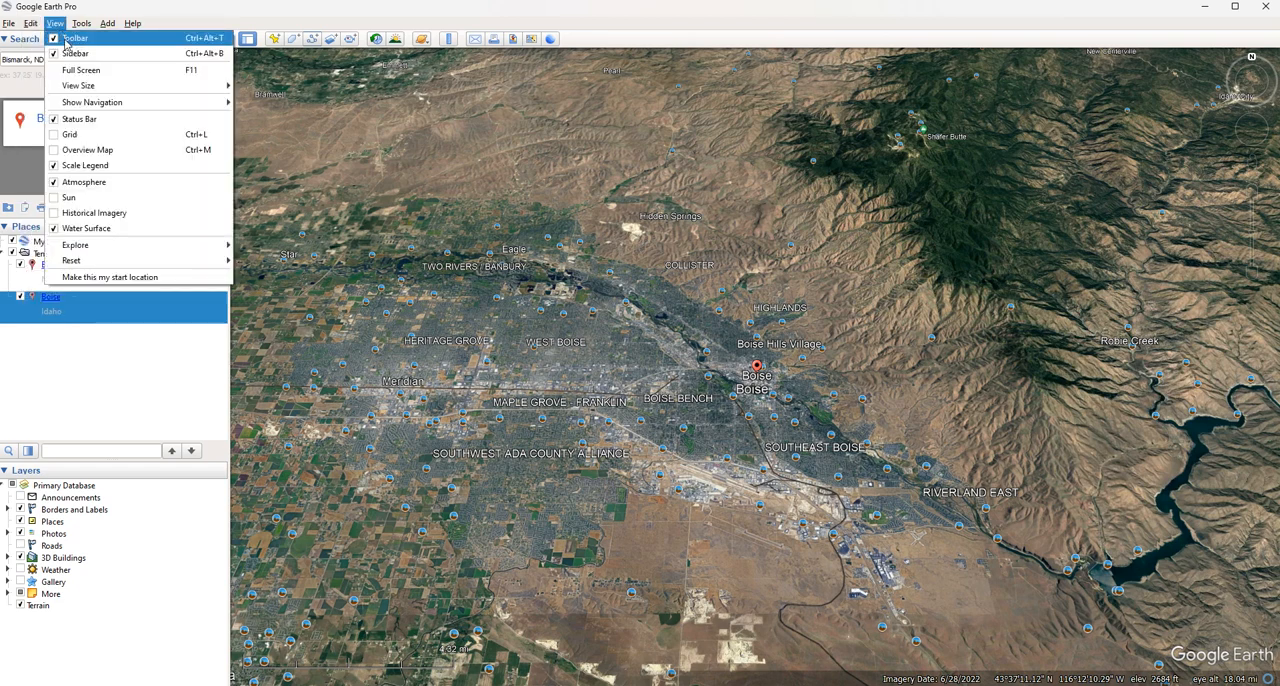
click(66, 38)
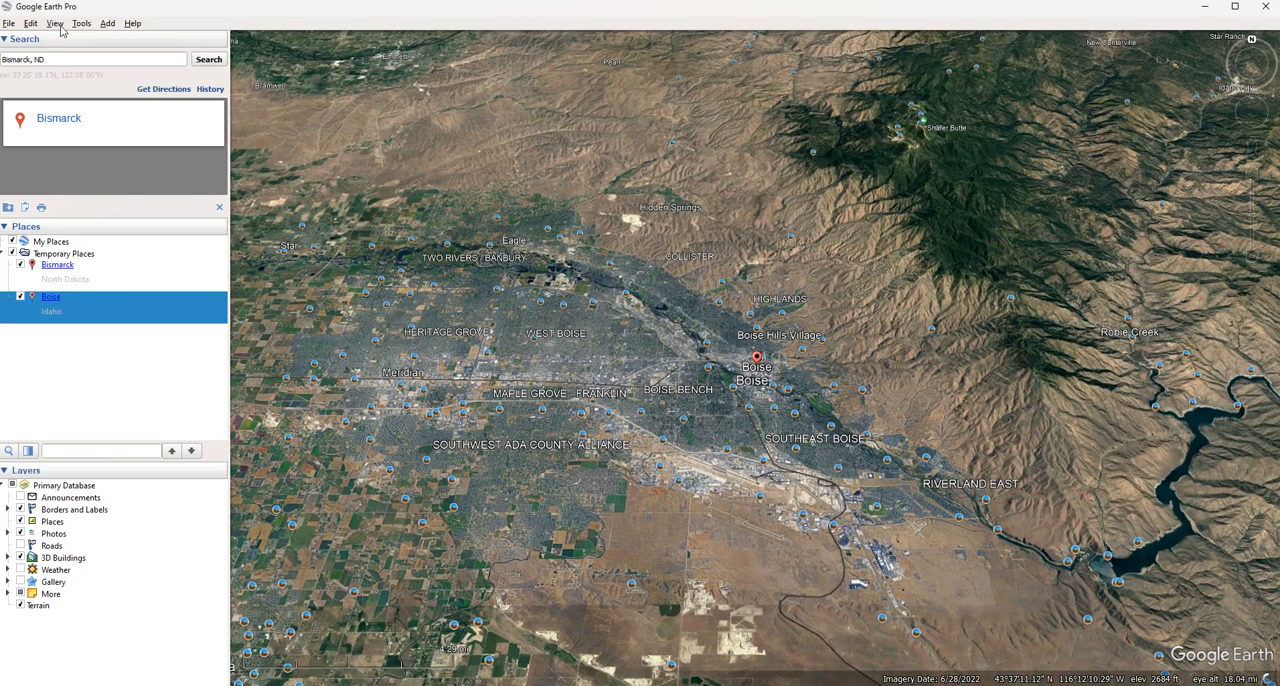
click(55, 23)
click(58, 38)
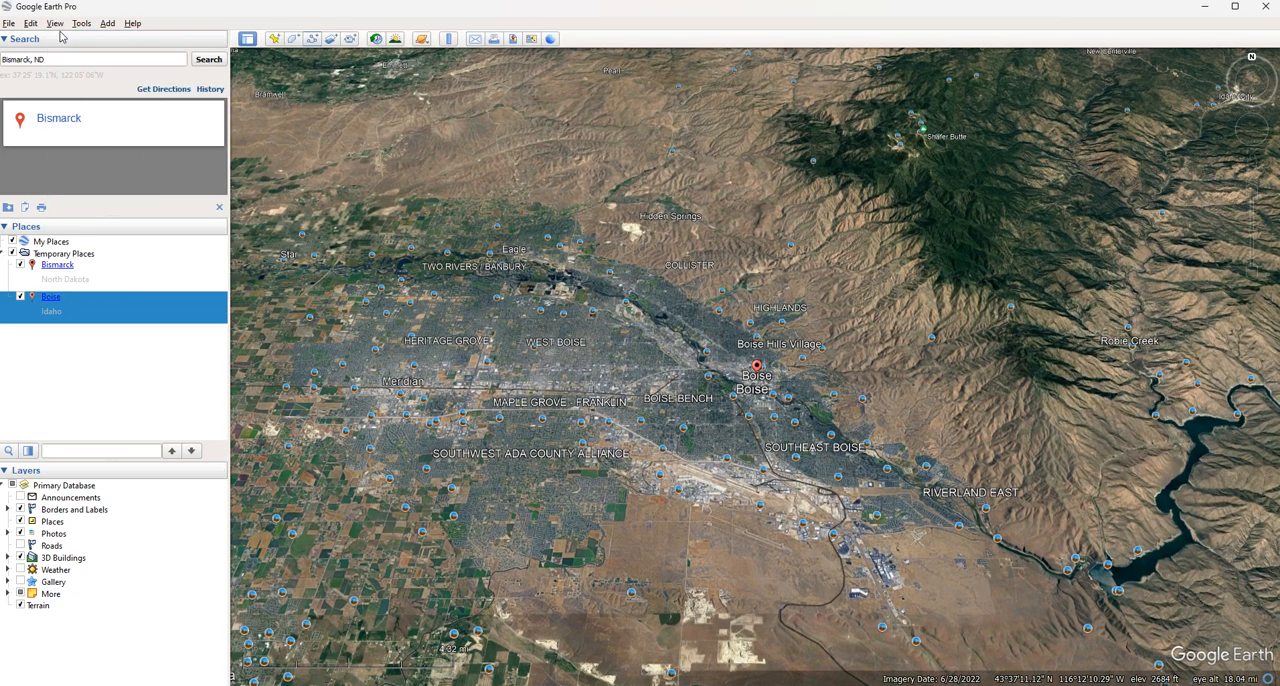
Hide the sidebar to widen the map view and bring it back
click(55, 23)
click(60, 51)
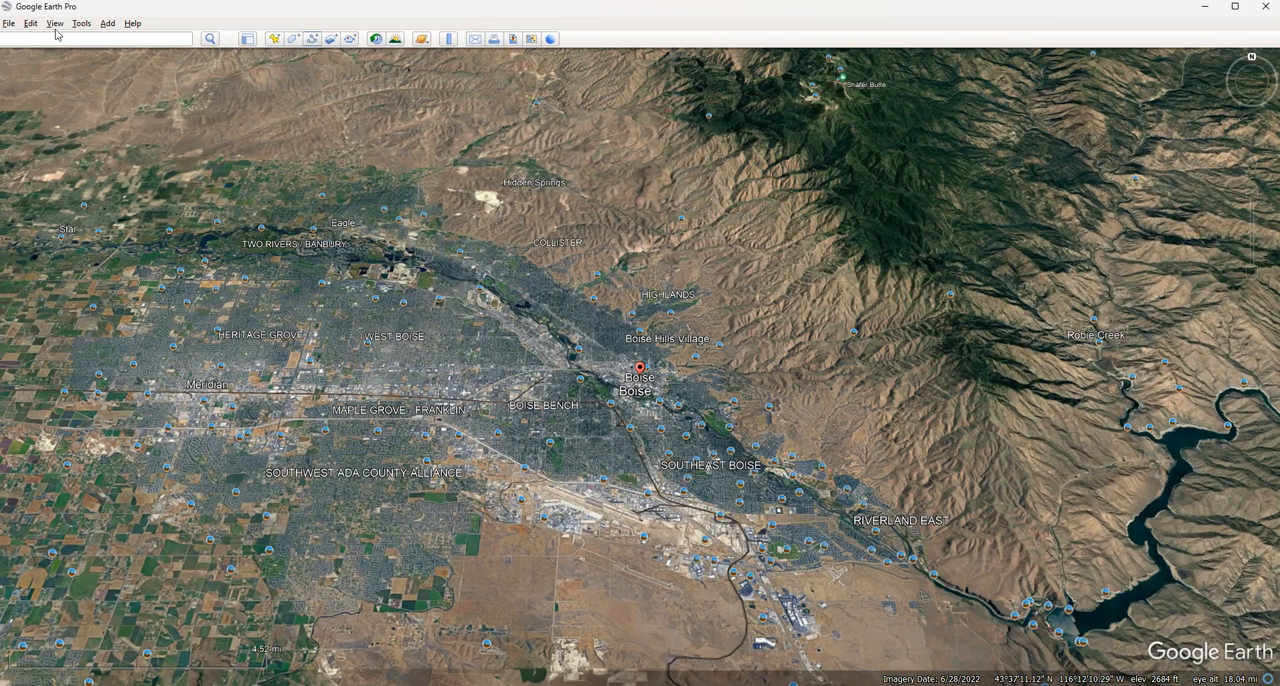
click(55, 23)
click(60, 52)
Review the view size presets, set the navigation controls to Compass Only, and return them to Automatically
click(55, 23)
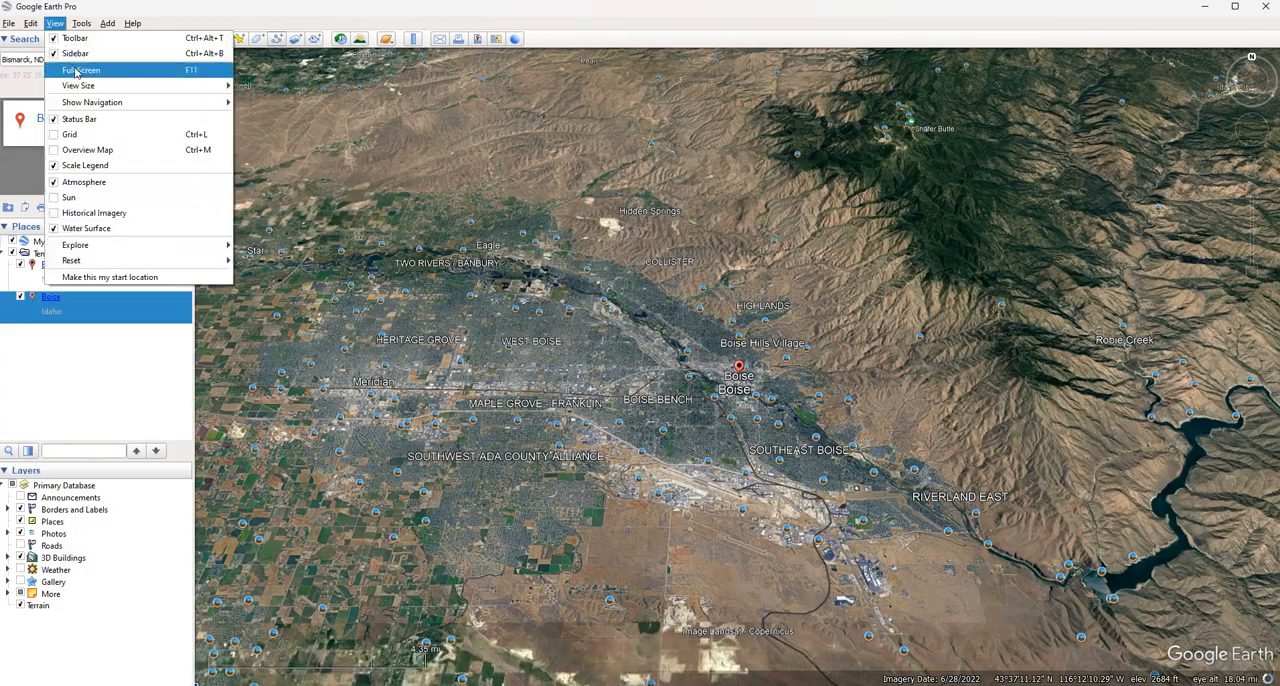
mouse_move(92, 88)
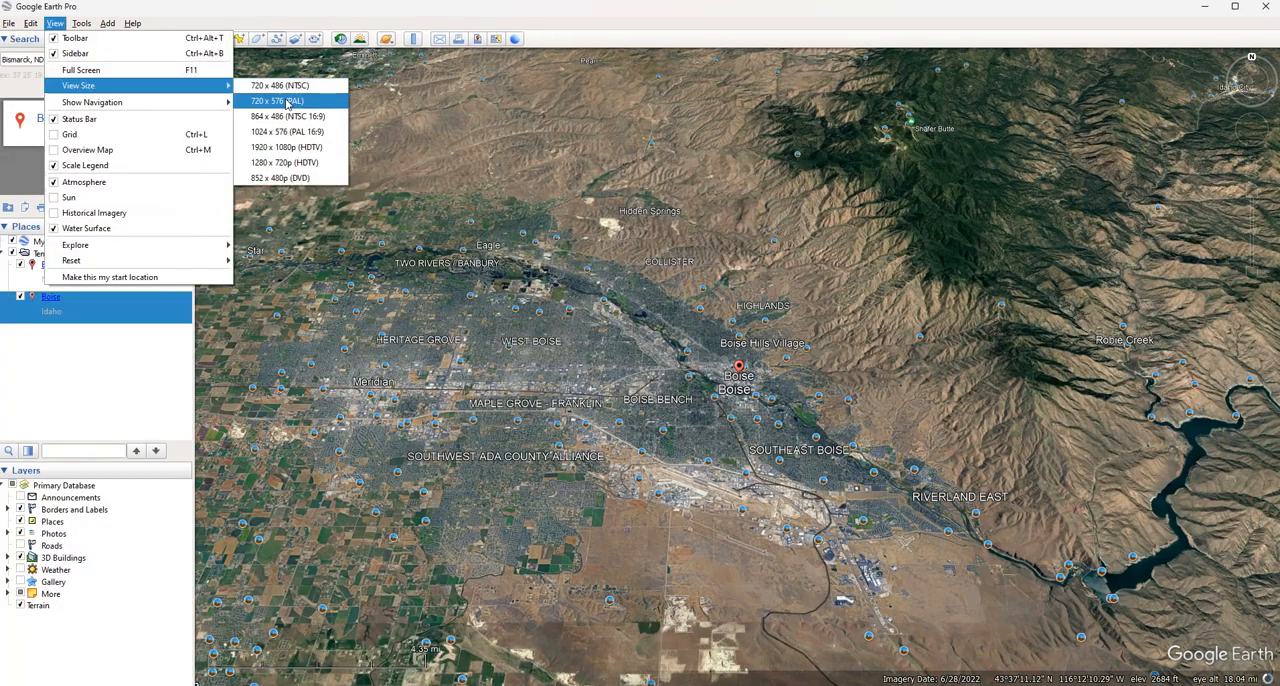
mouse_move(133, 106)
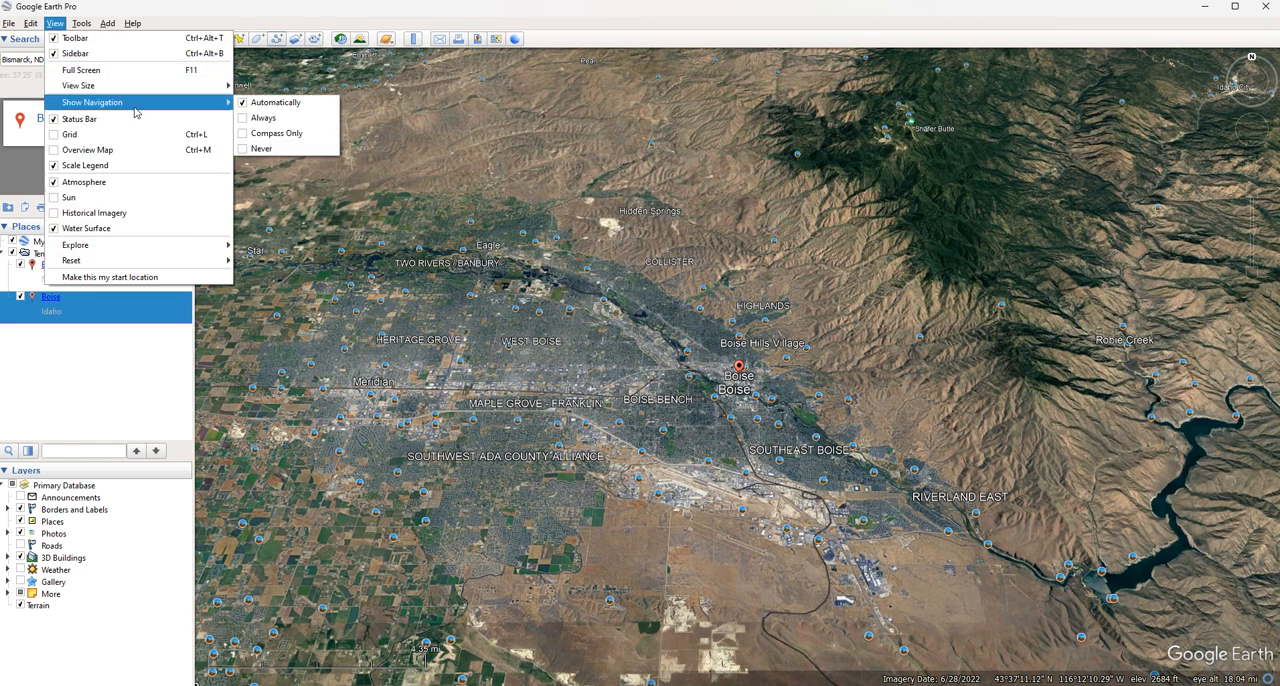
click(255, 133)
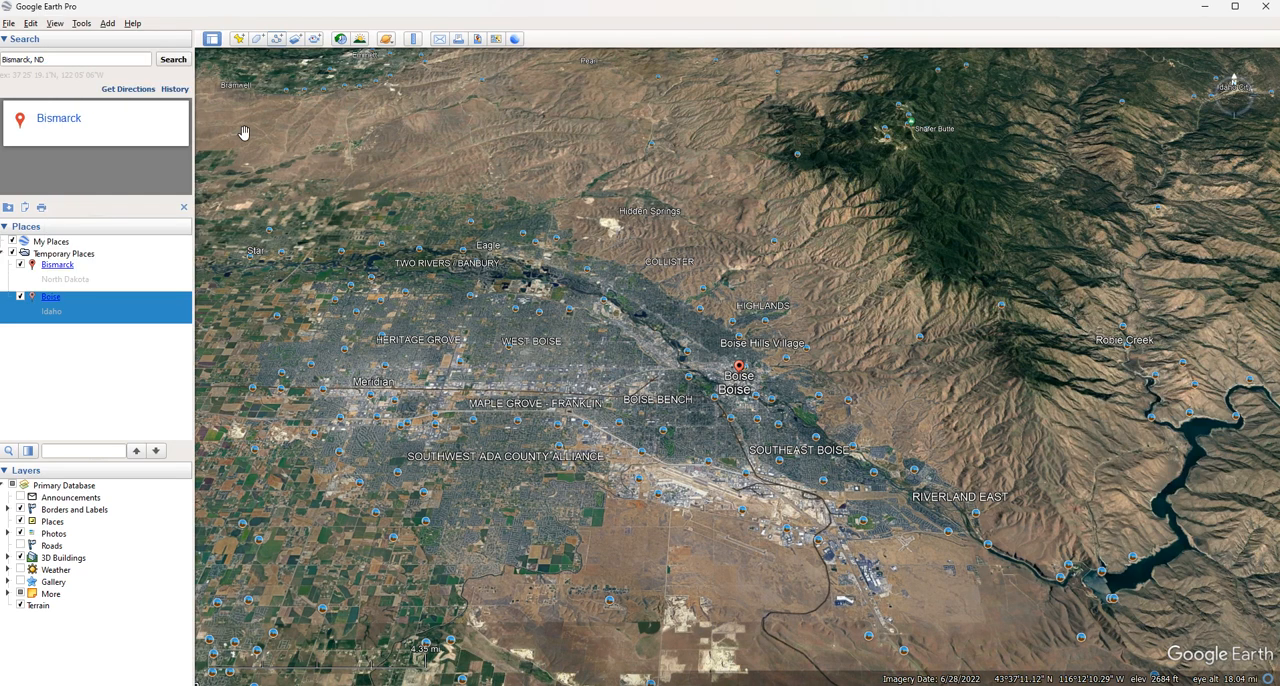
click(33, 24)
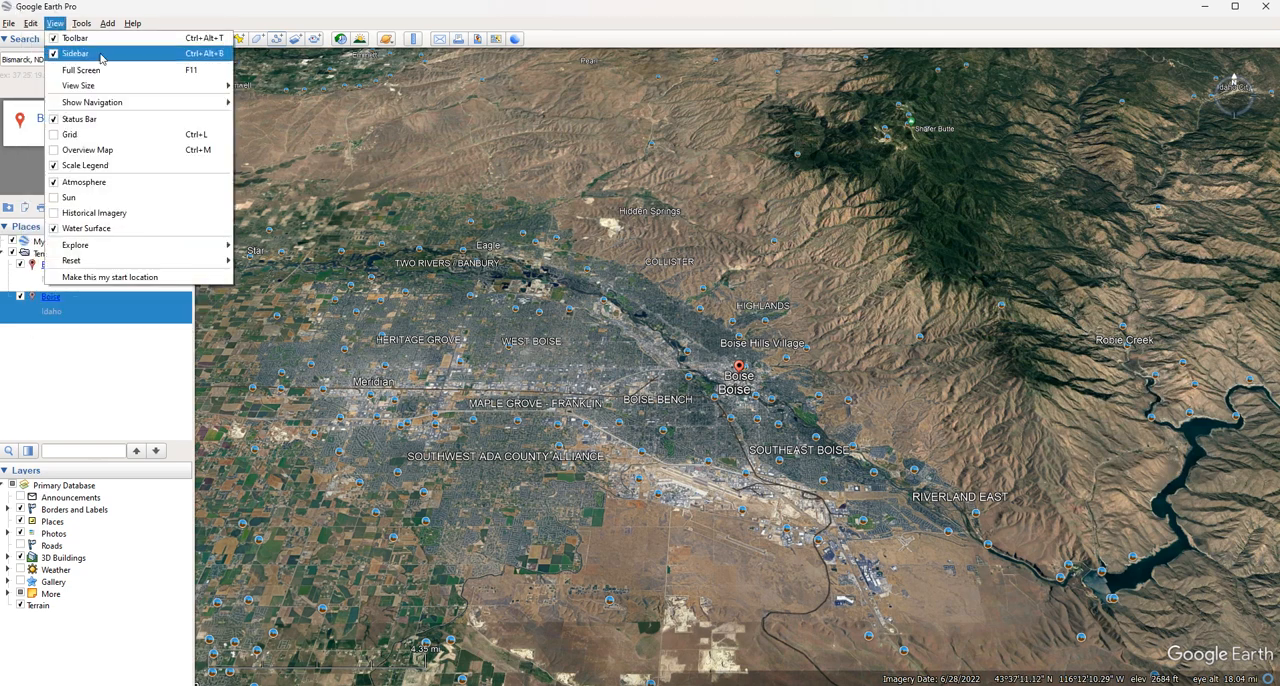
mouse_move(101, 104)
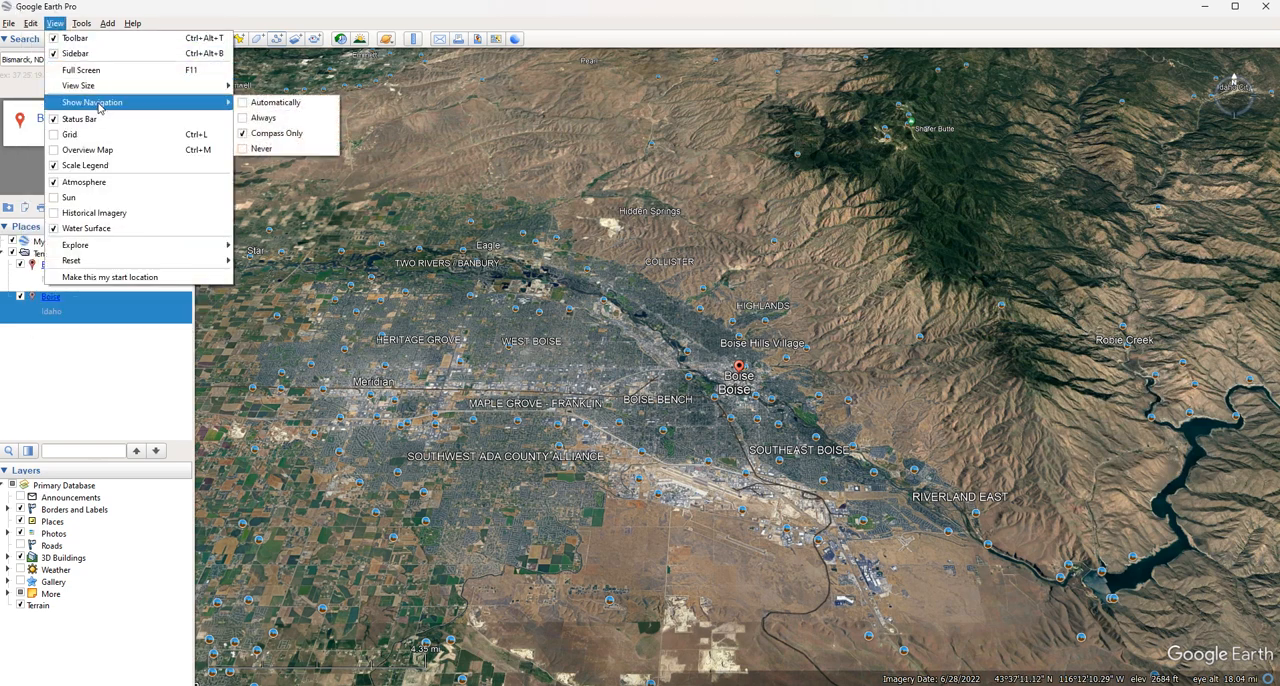
click(262, 103)
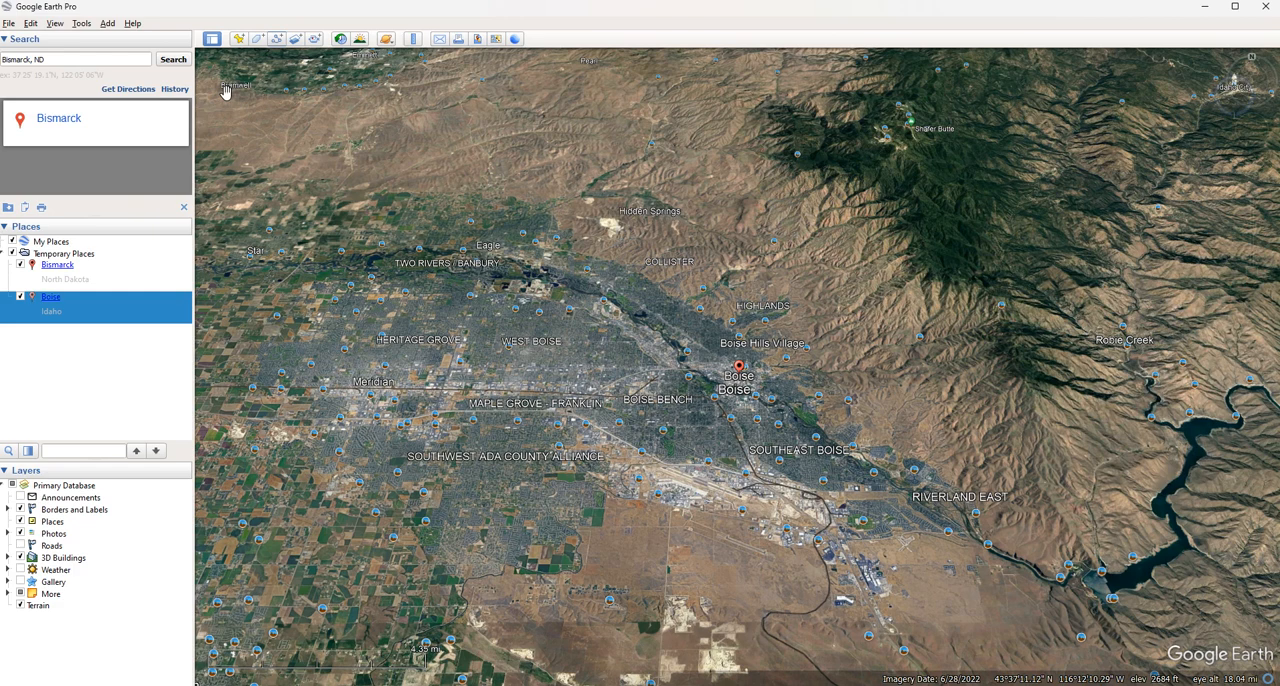
Turn off the status bar with the imagery date and coordinates, and turn it back on
click(55, 23)
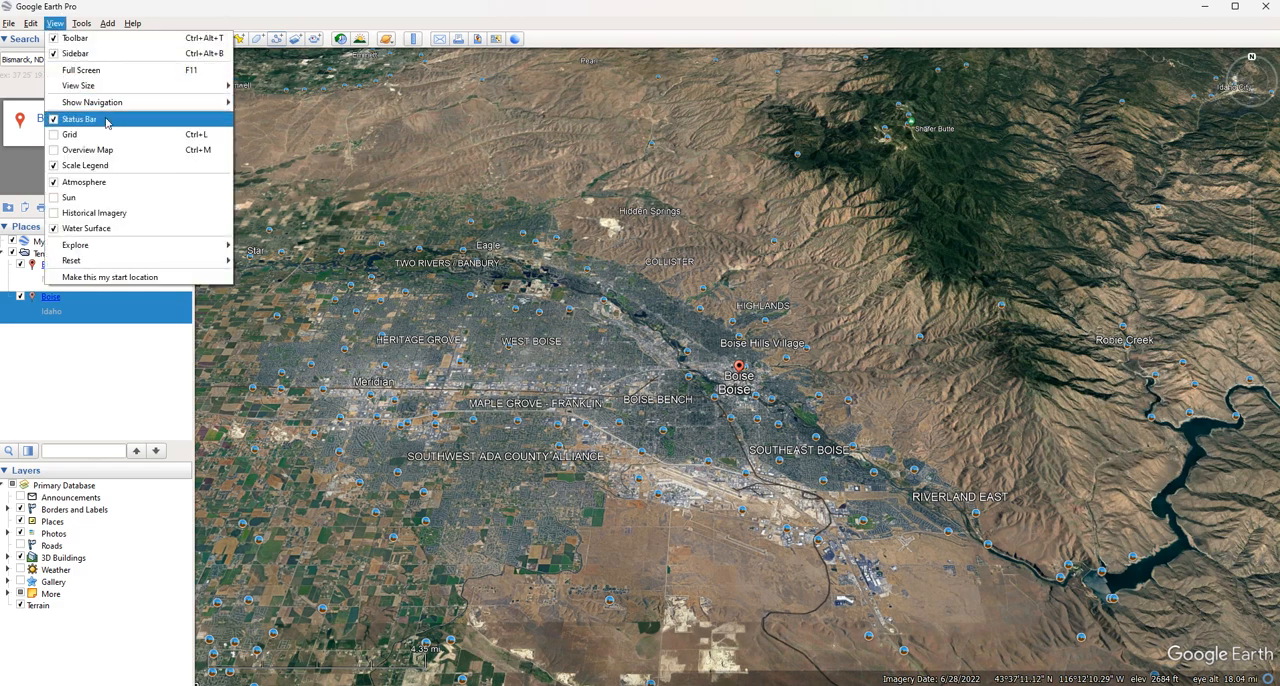
click(55, 120)
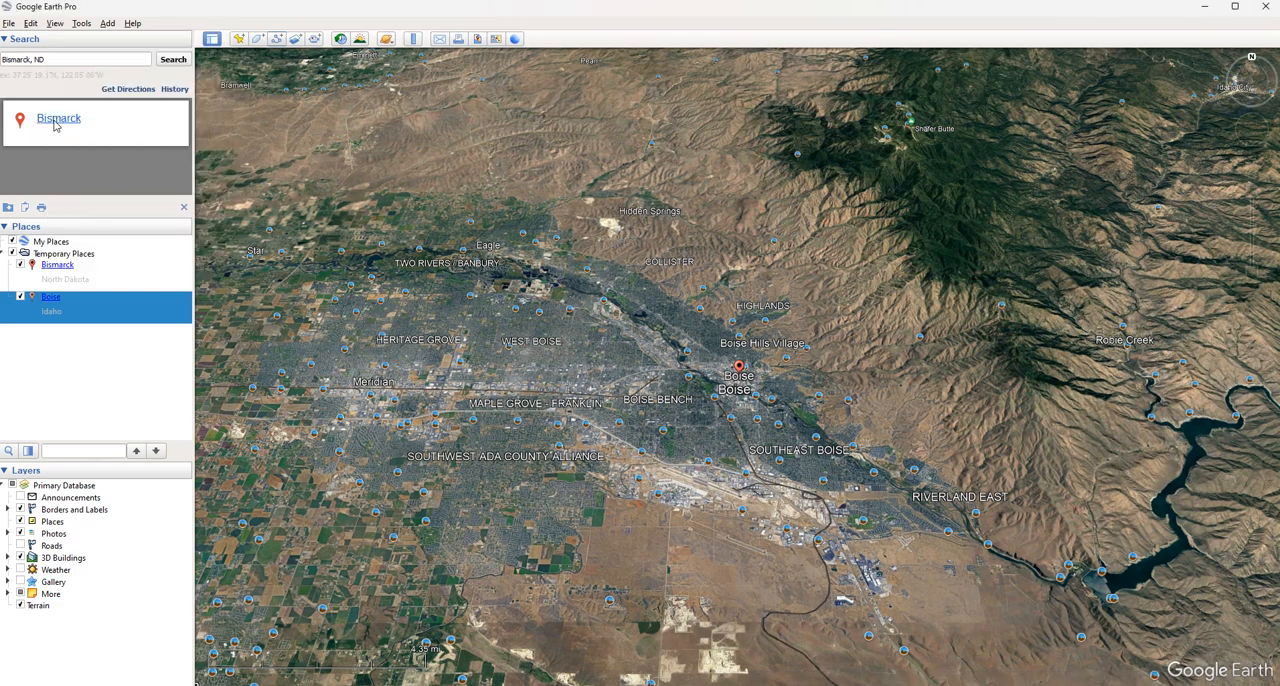
click(55, 23)
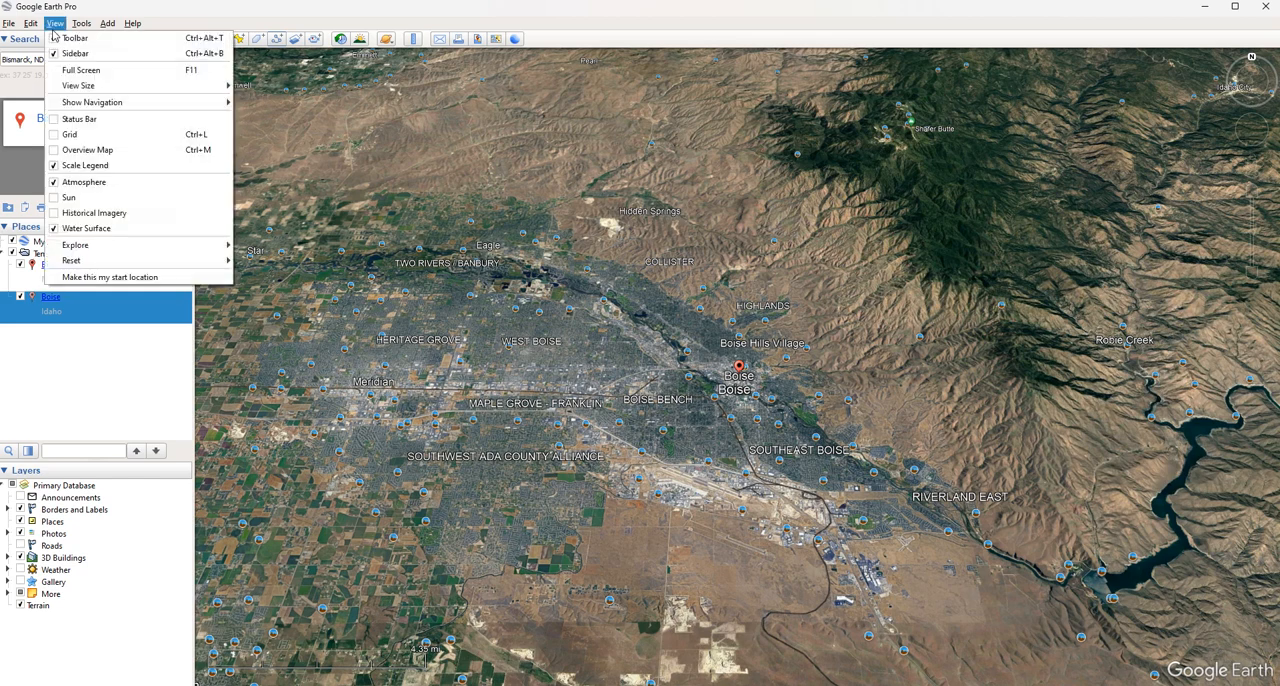
click(57, 120)
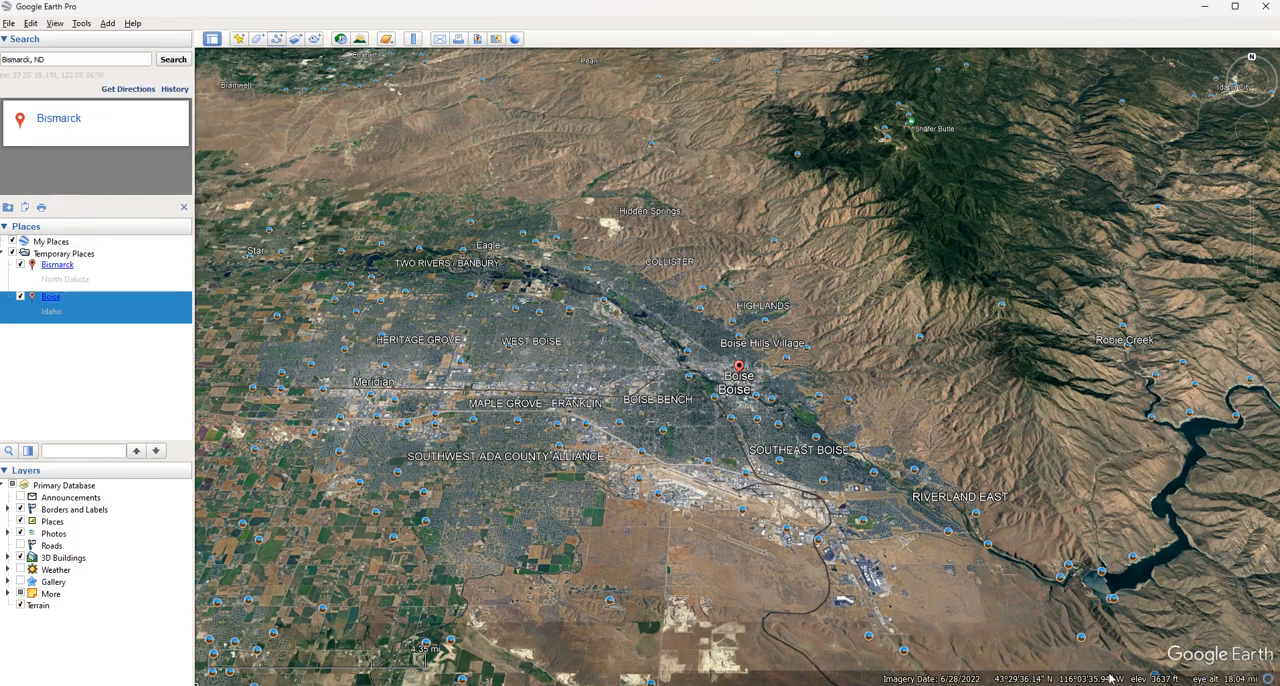
Show the latitude and longitude grid over the map, hide it again, and collapse the Search section
click(55, 23)
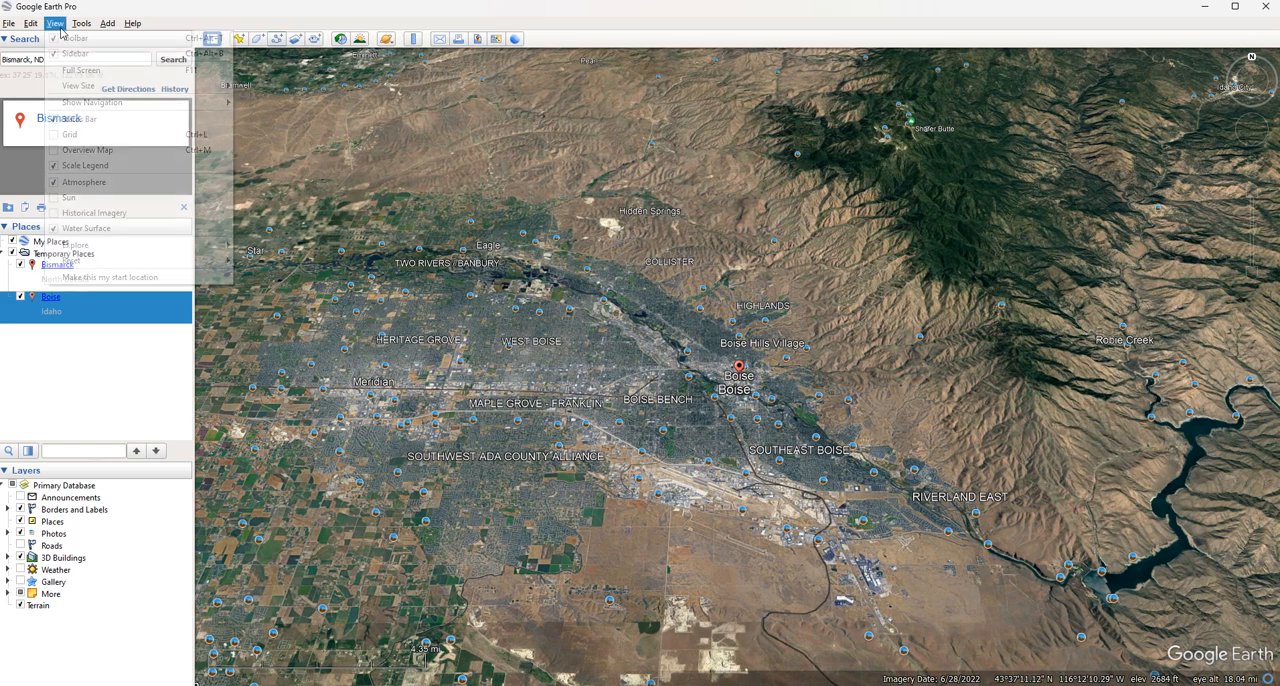
click(66, 134)
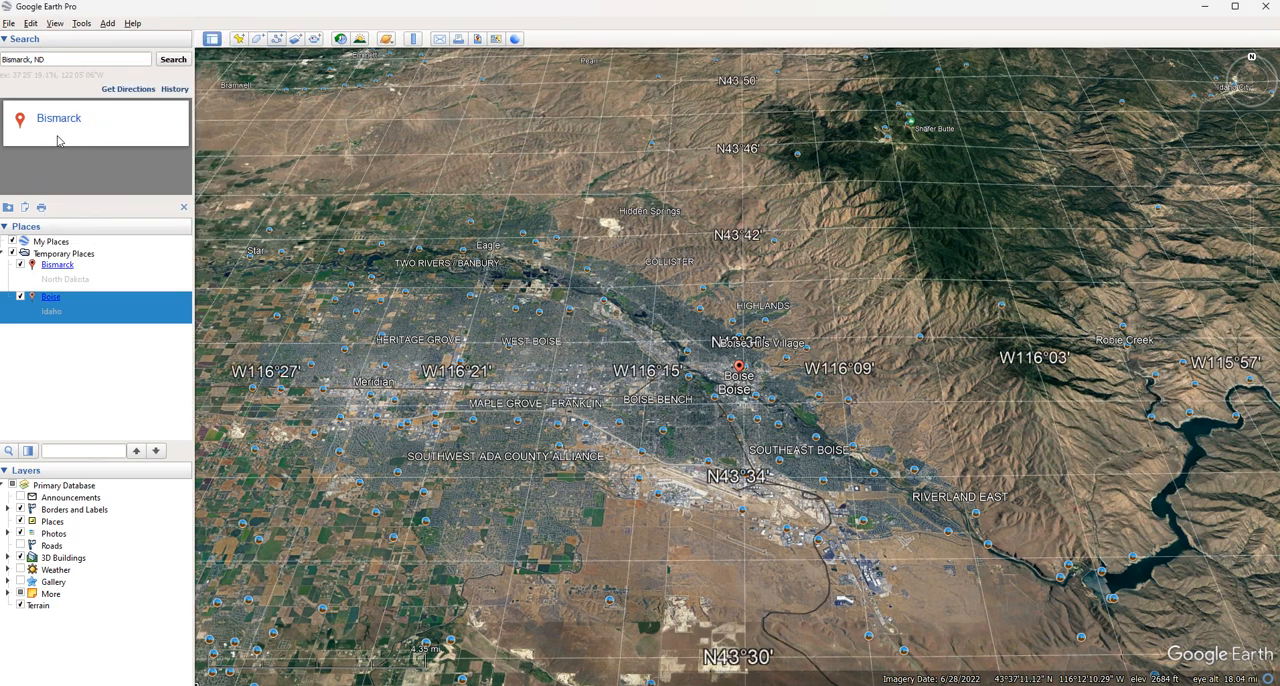
click(55, 25)
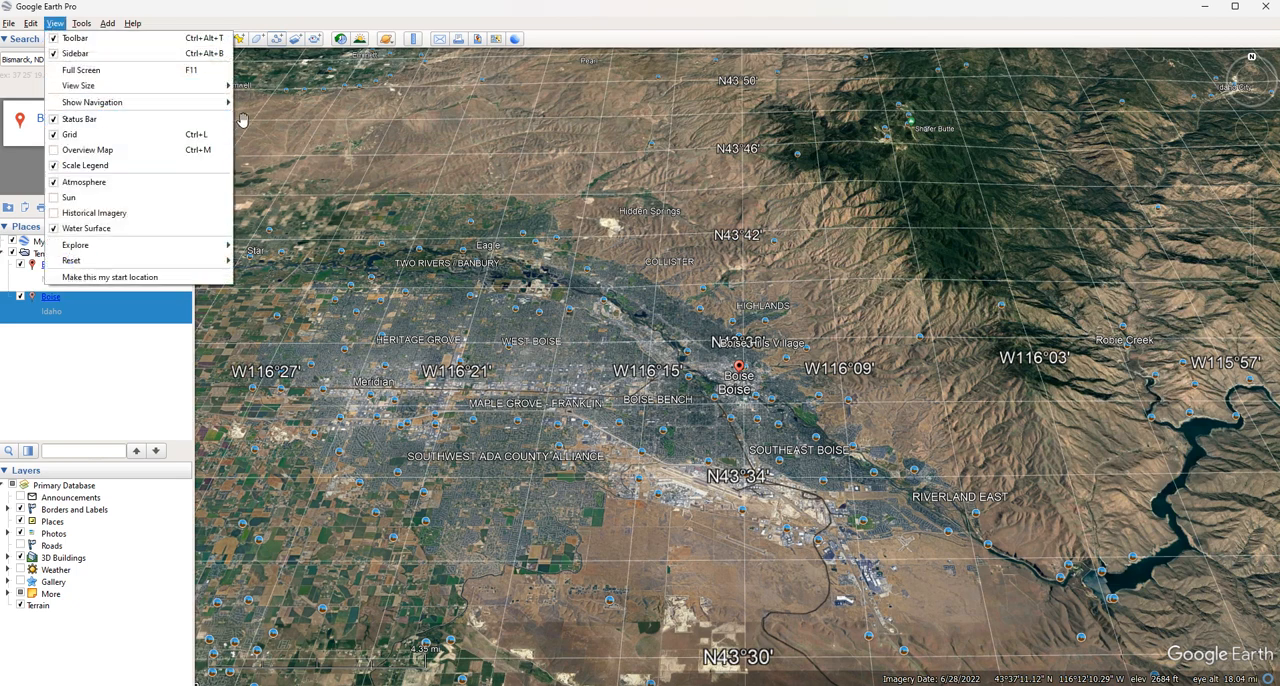
click(54, 136)
click(49, 38)
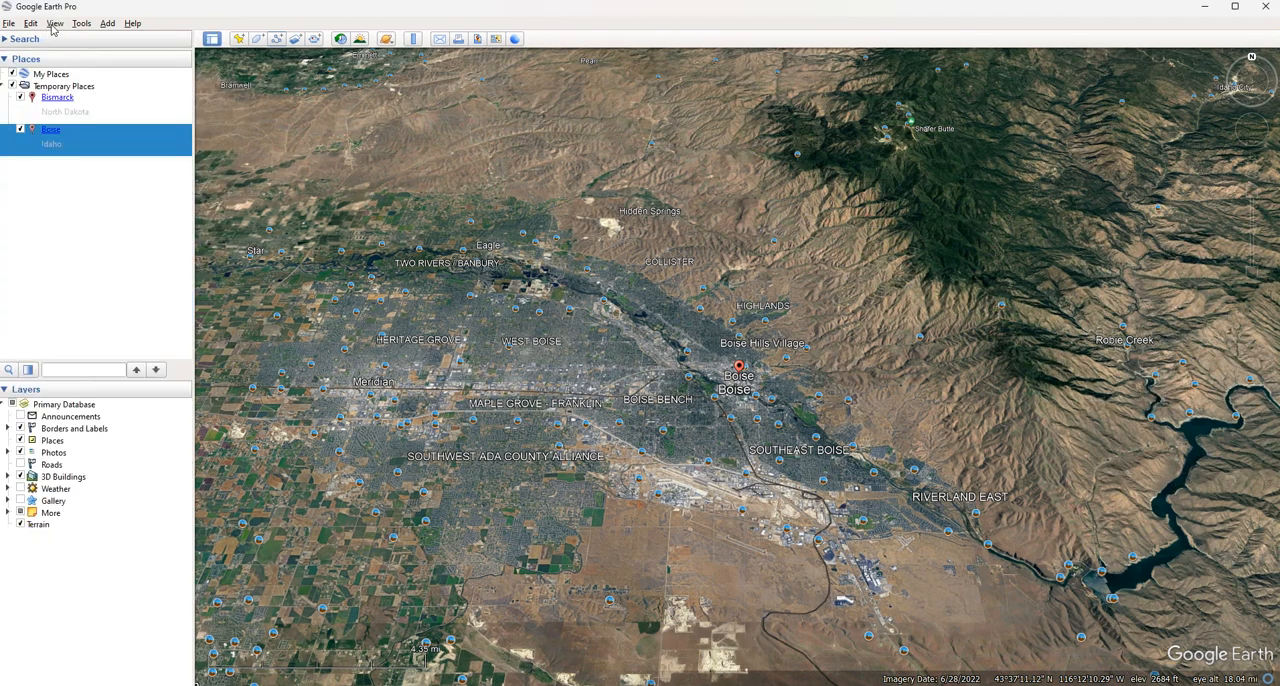
Show the overview map and hide the scale legend, and reverse both changes
click(55, 23)
click(86, 150)
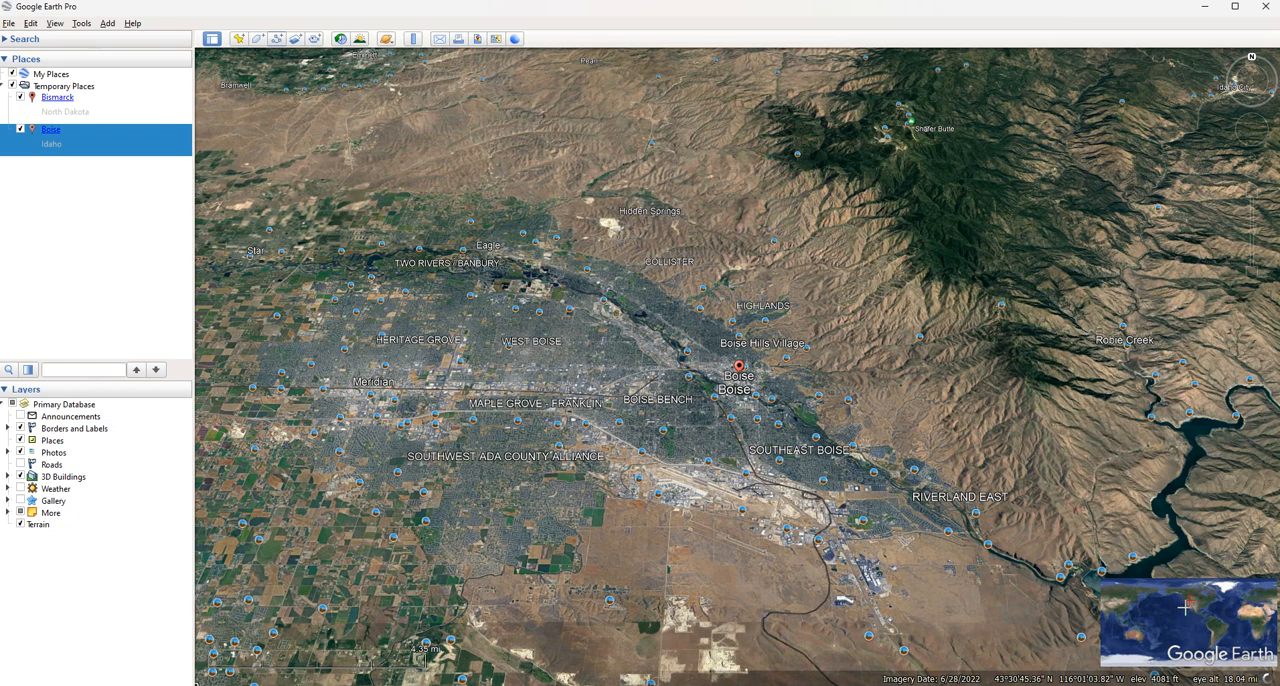
click(55, 23)
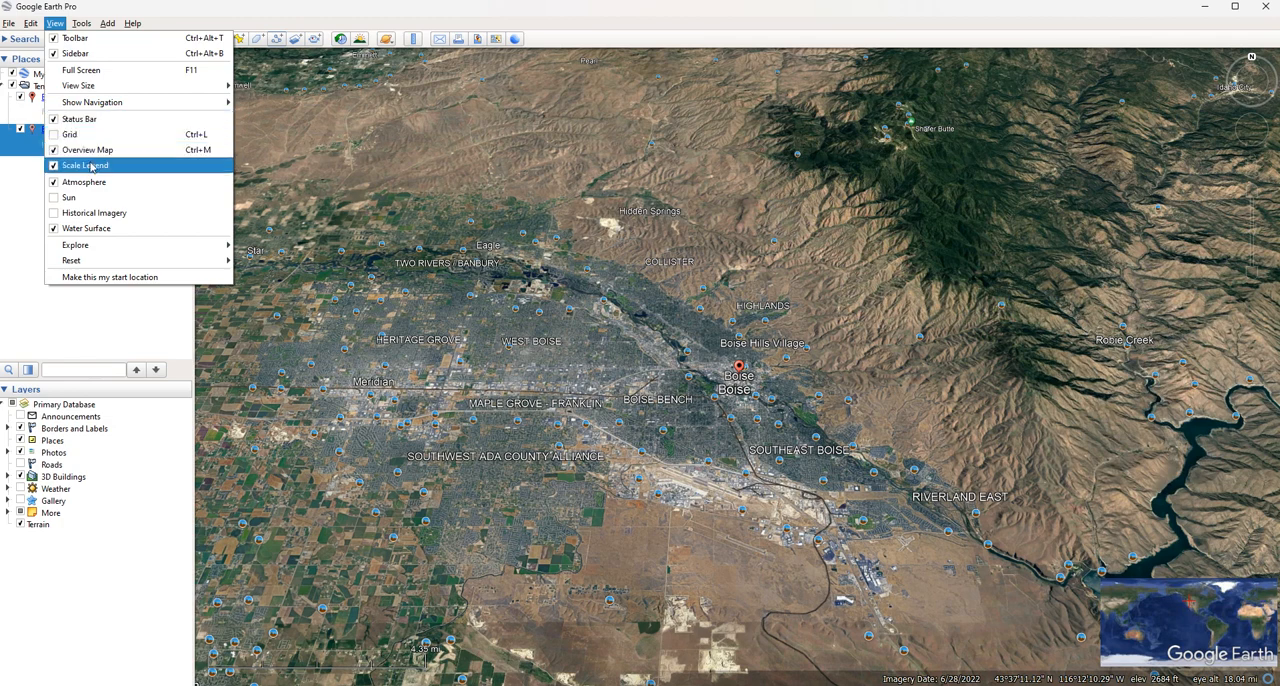
click(54, 172)
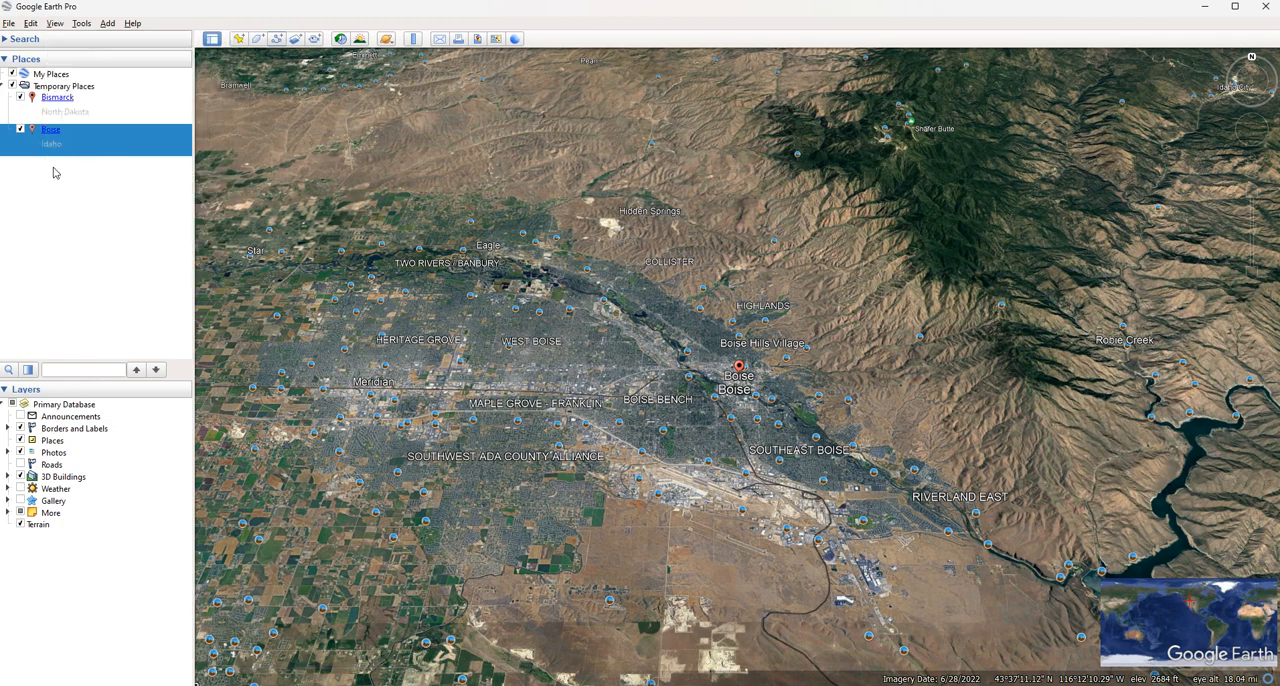
click(57, 24)
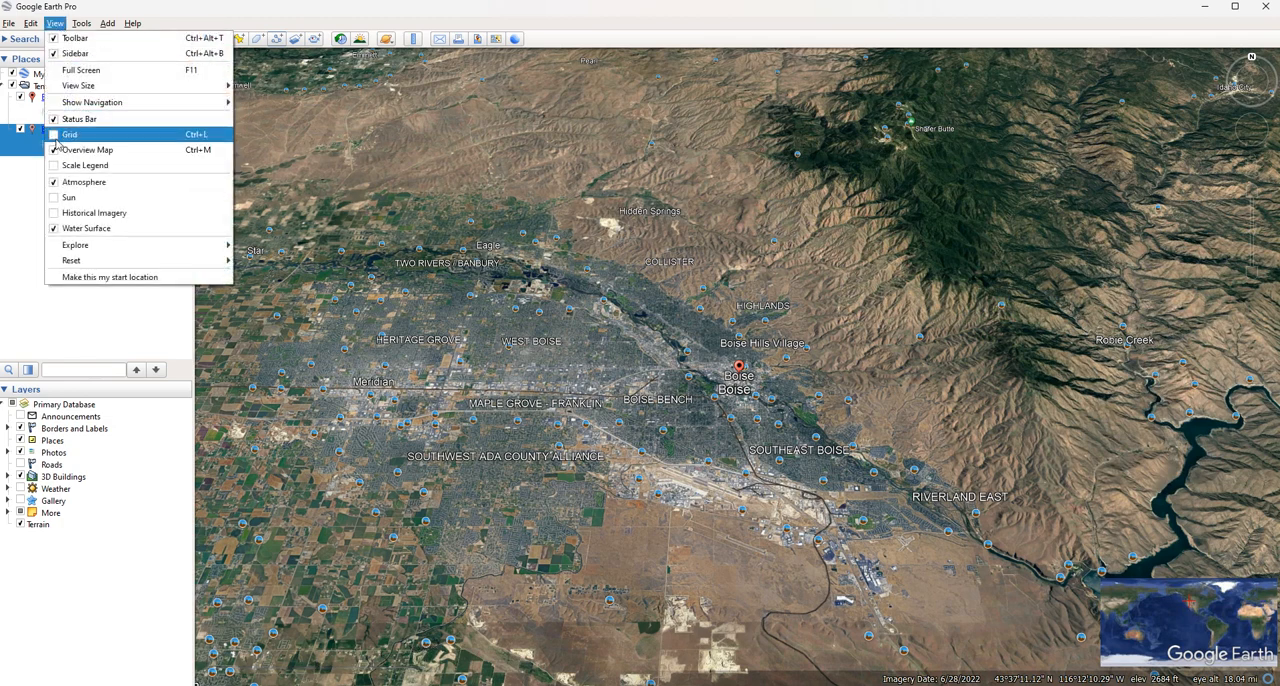
click(57, 150)
click(60, 26)
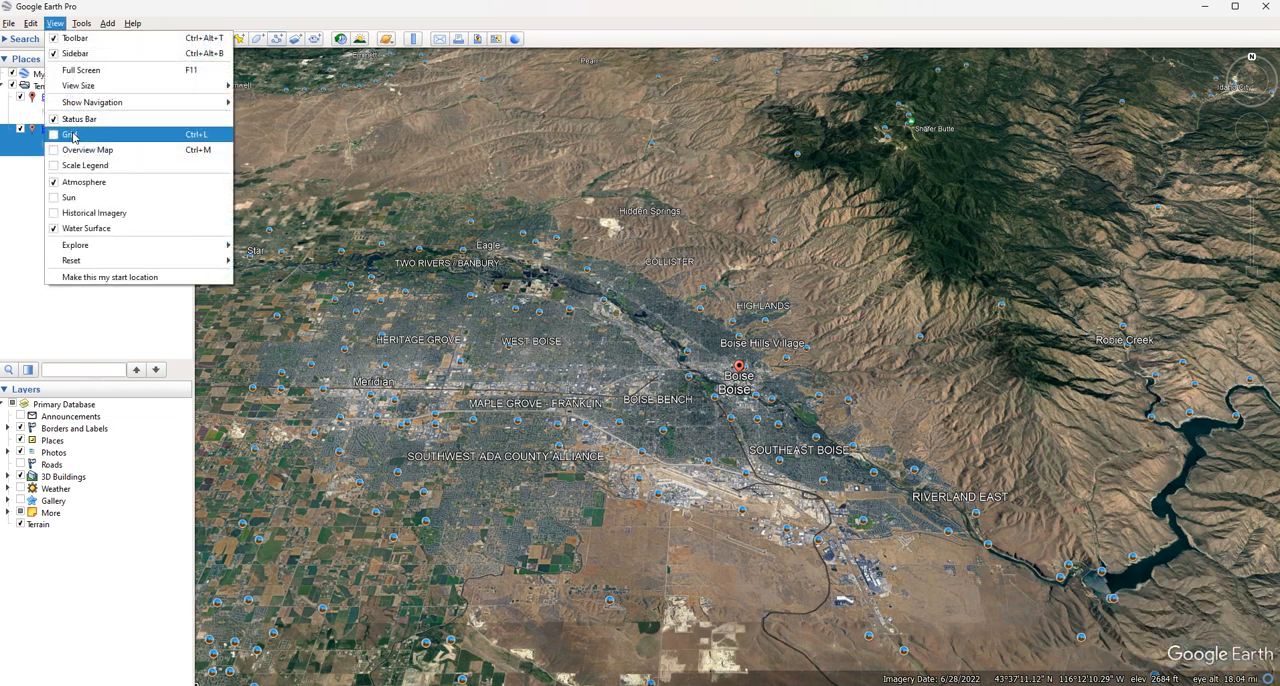
click(57, 168)
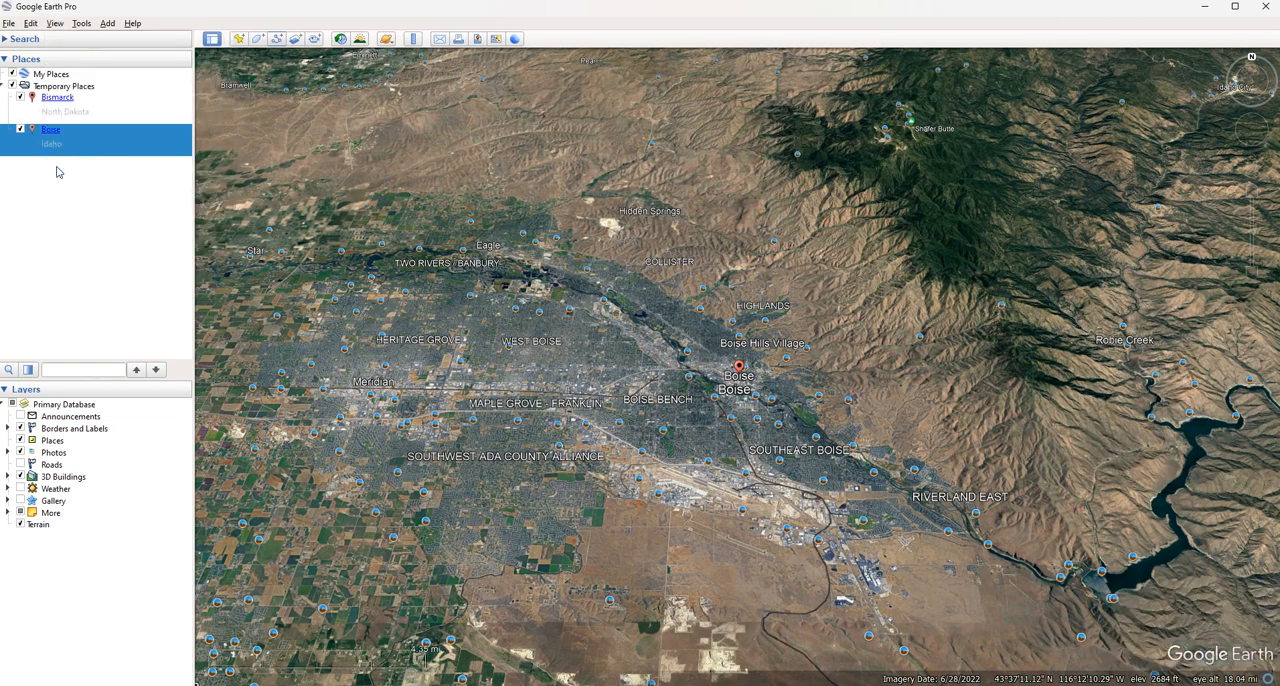
Hide the scale legend once more and turn it back on
click(55, 23)
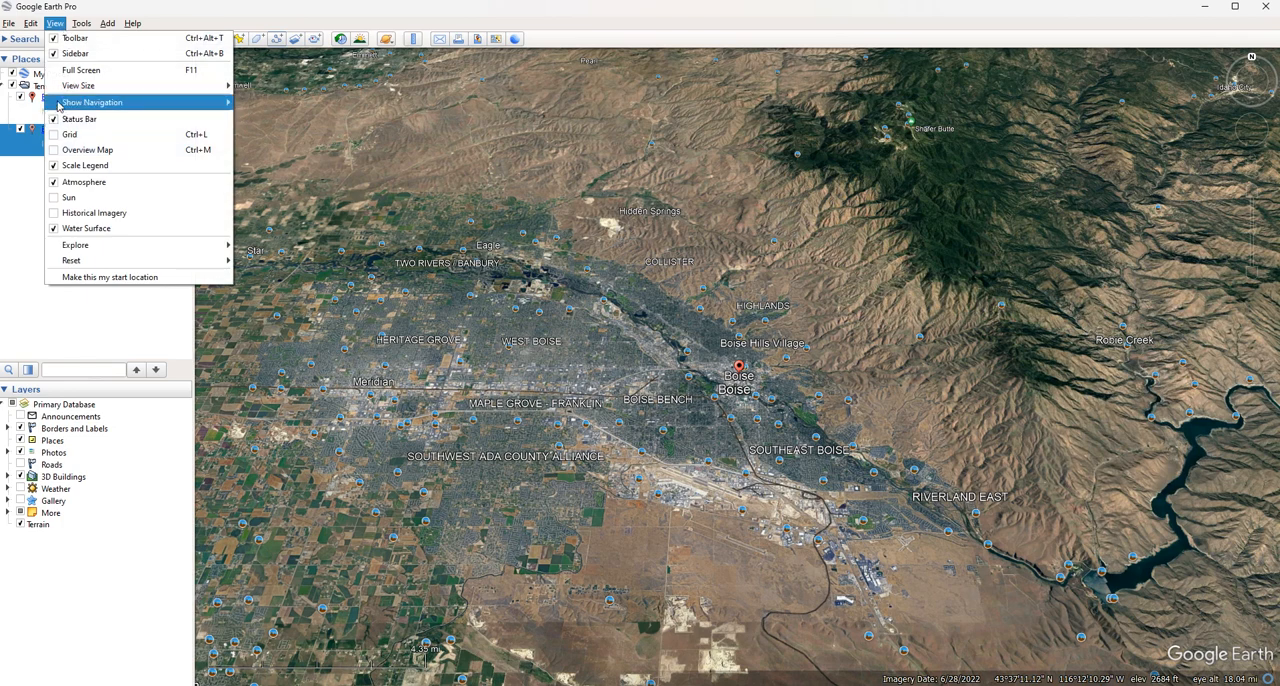
click(55, 167)
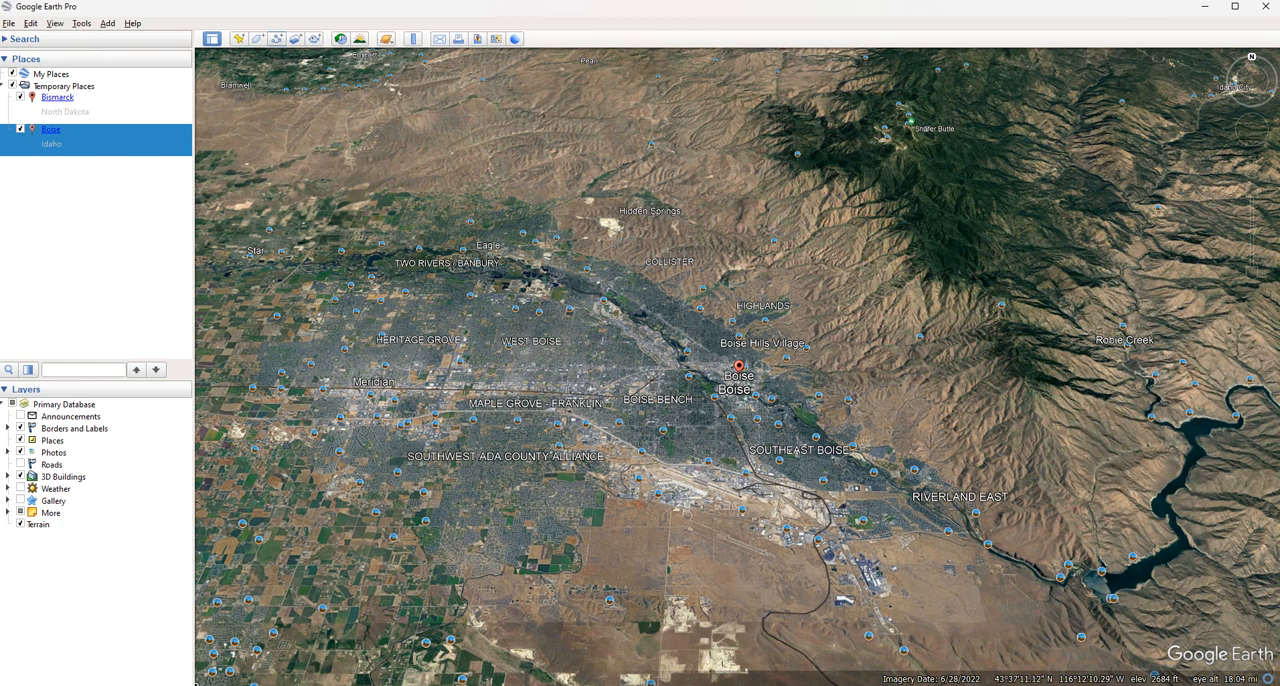
click(79, 24)
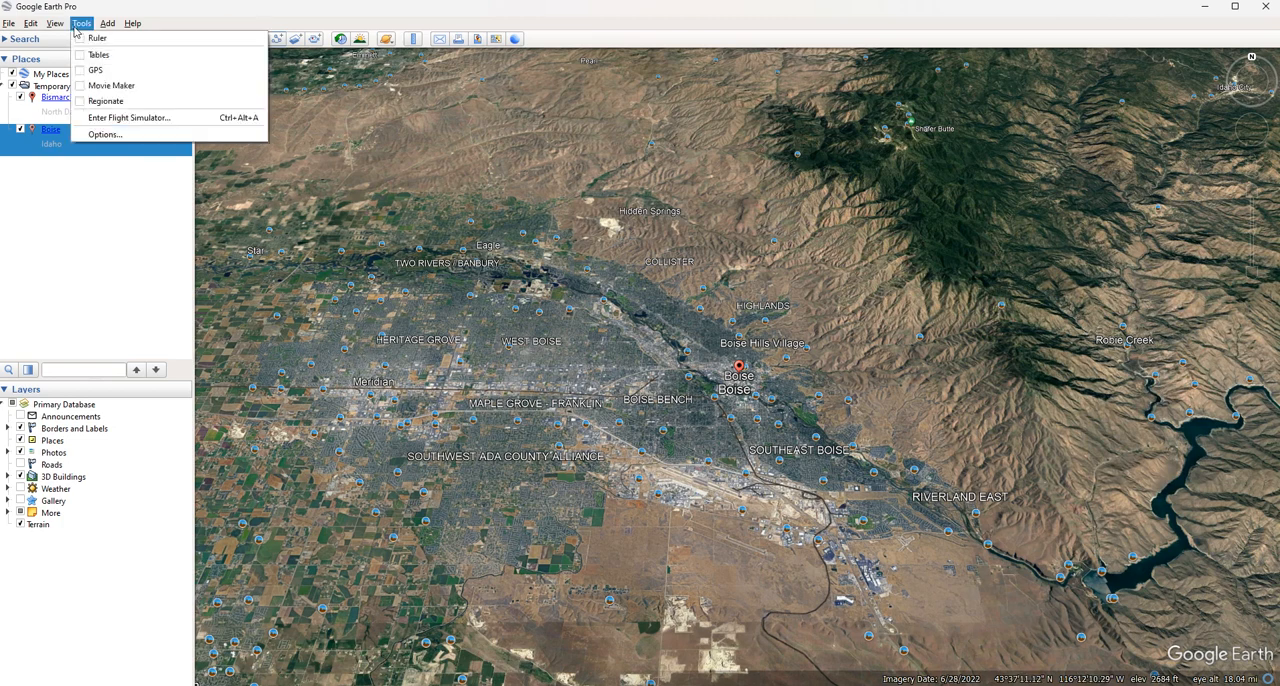
mouse_move(56, 24)
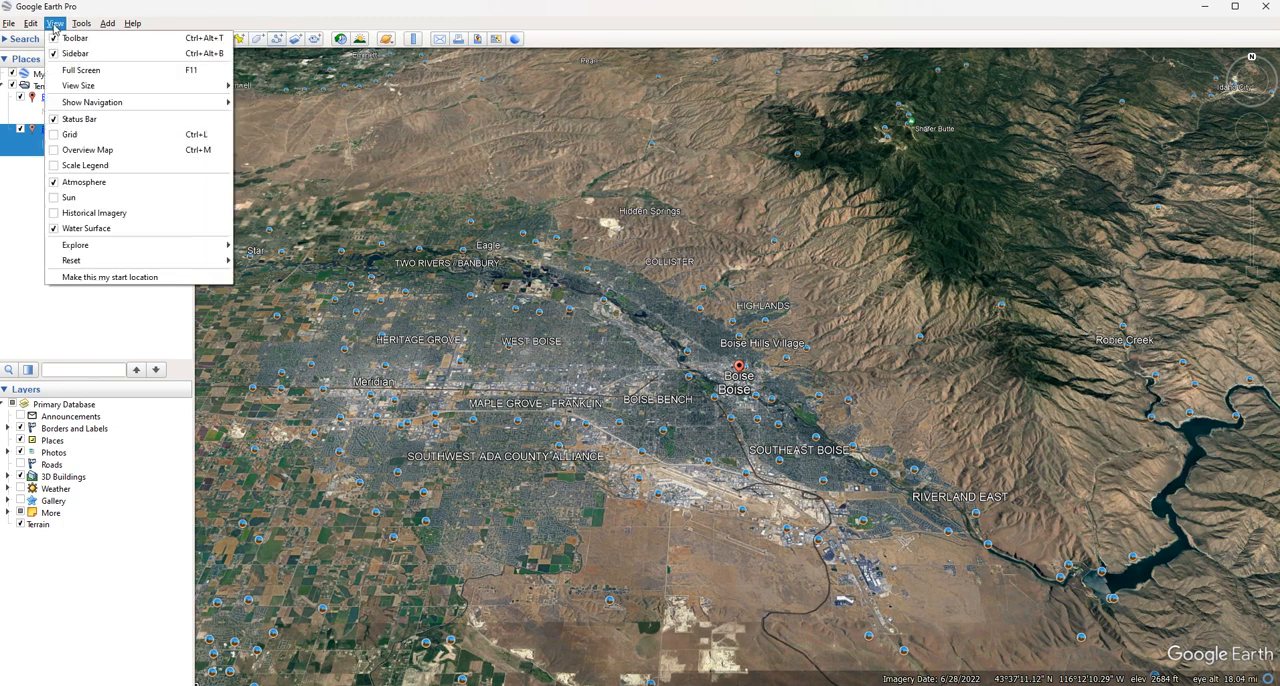
click(89, 166)
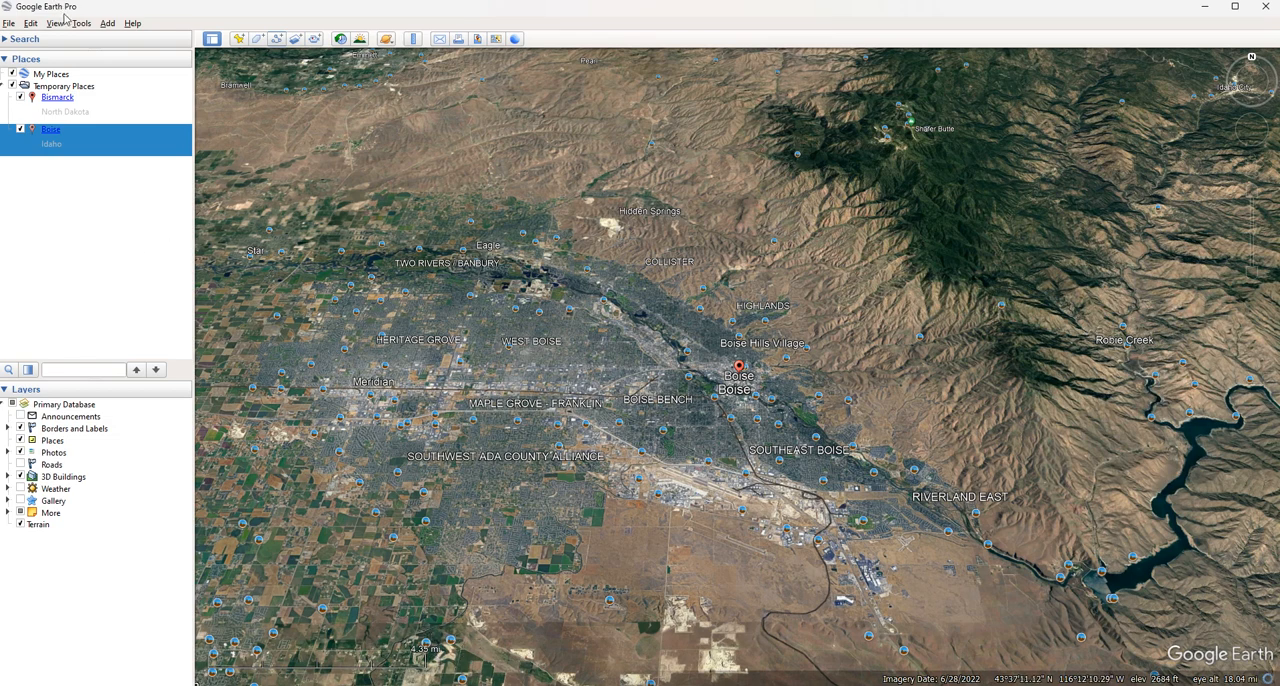
Switch the scale legend off and on again on the Boise map
click(57, 22)
click(56, 166)
click(54, 23)
click(57, 166)
Turn on historical imagery for the Boise area and set its date to 12/1985, and after that to 12/2020
click(54, 23)
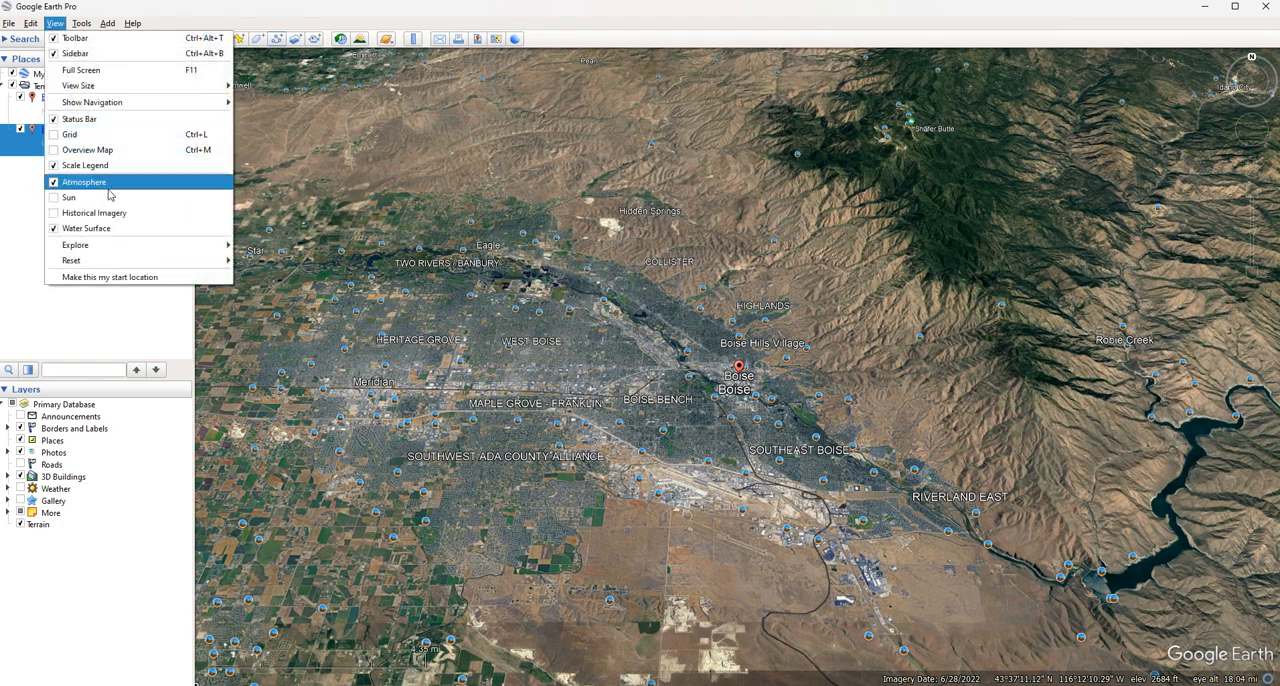
click(57, 213)
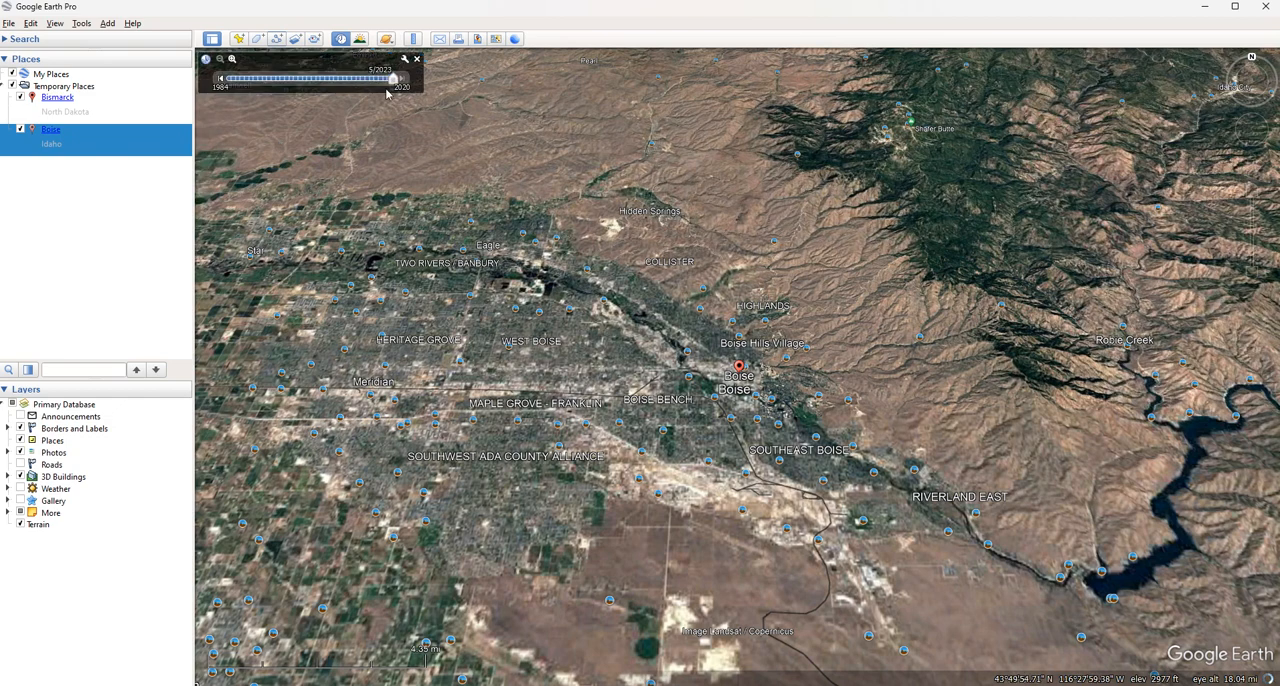
drag(231, 88, 242, 93)
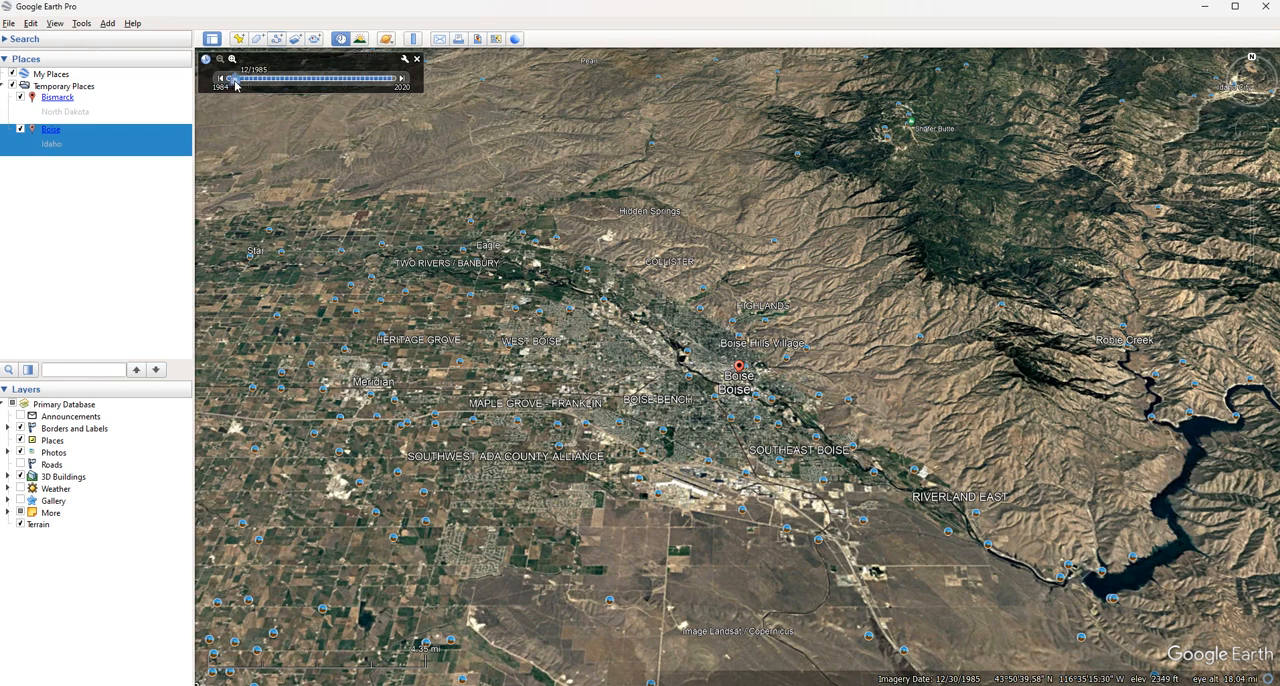
drag(234, 86, 400, 88)
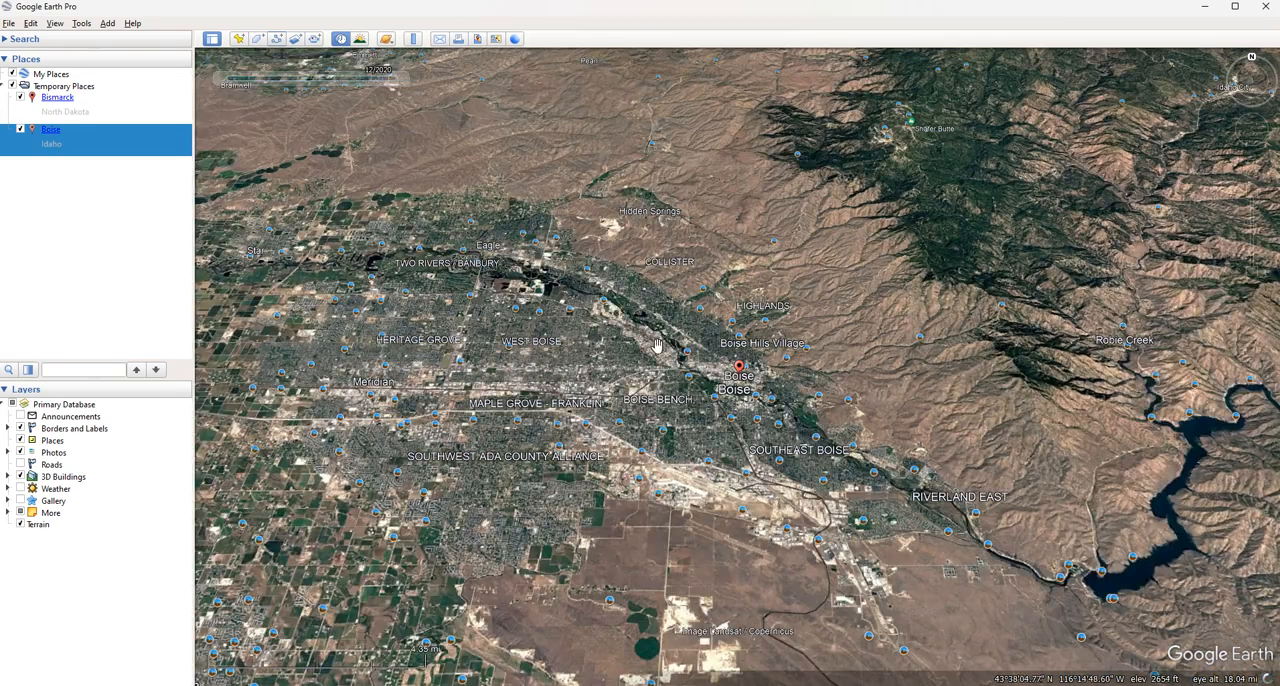
scroll(586, 336, down, 3)
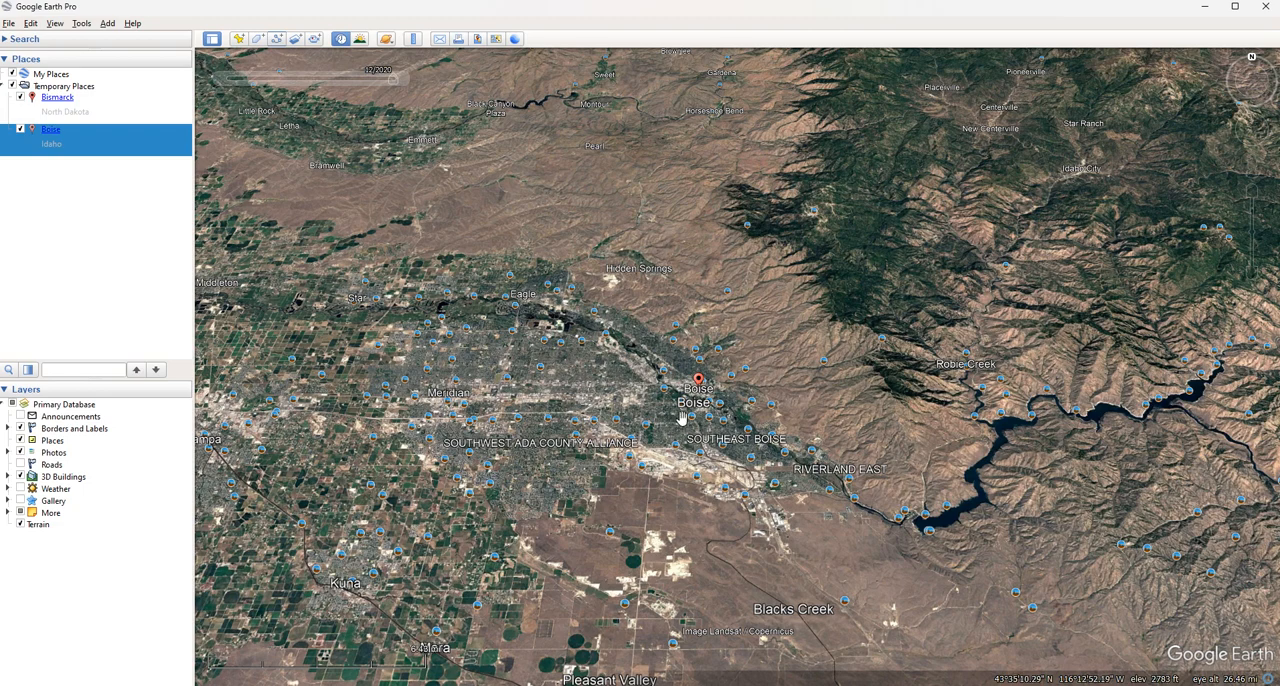
middle_drag(682, 414, 676, 345)
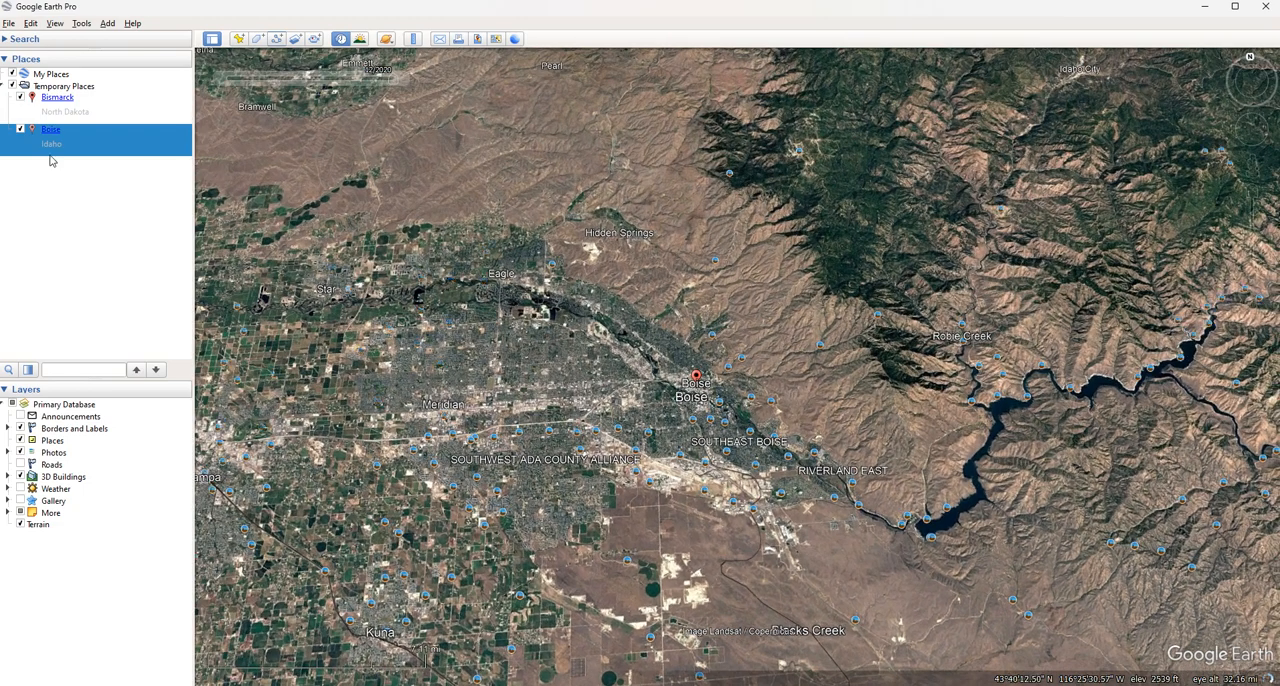
click(56, 23)
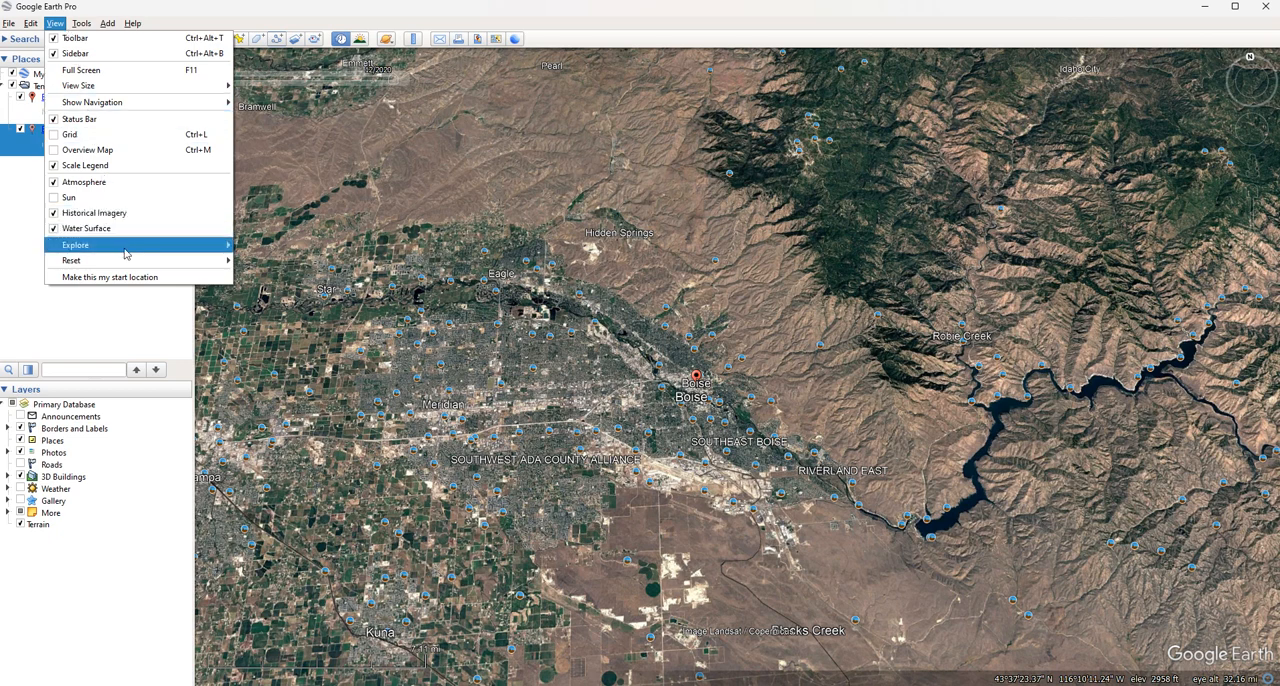
mouse_move(130, 248)
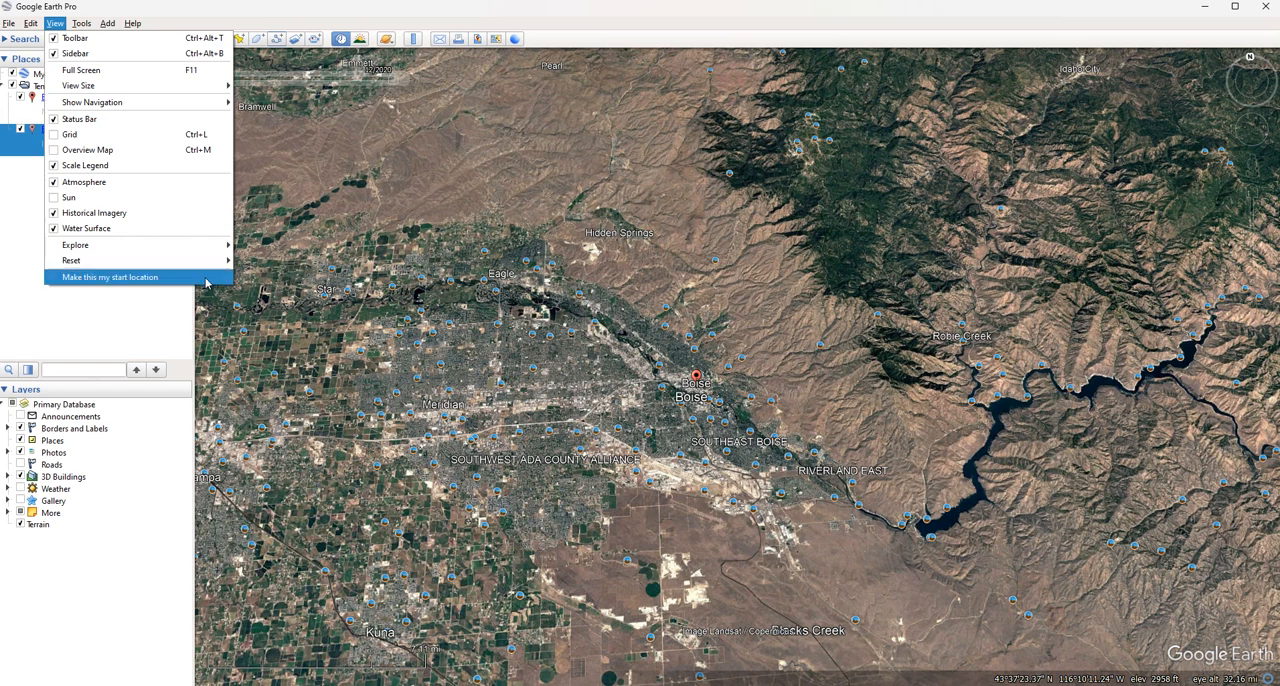
click(145, 337)
Open the Tables window to look at it, and close it again
click(85, 28)
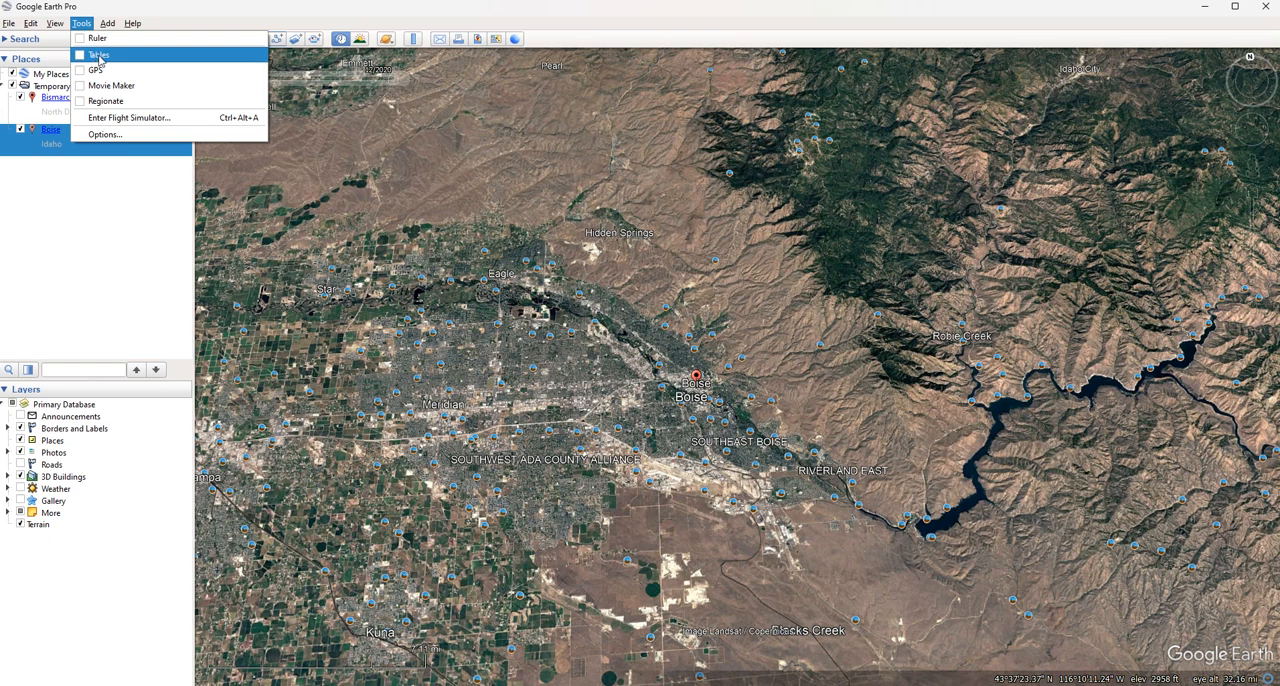
click(100, 56)
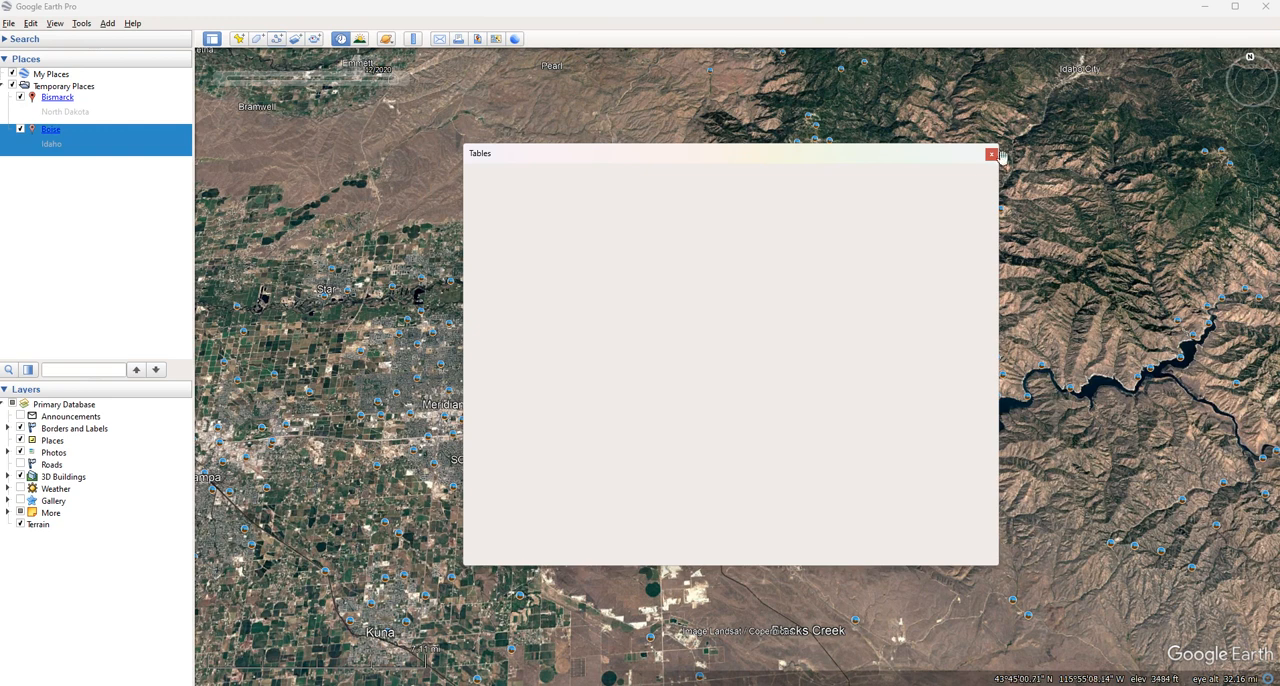
click(992, 155)
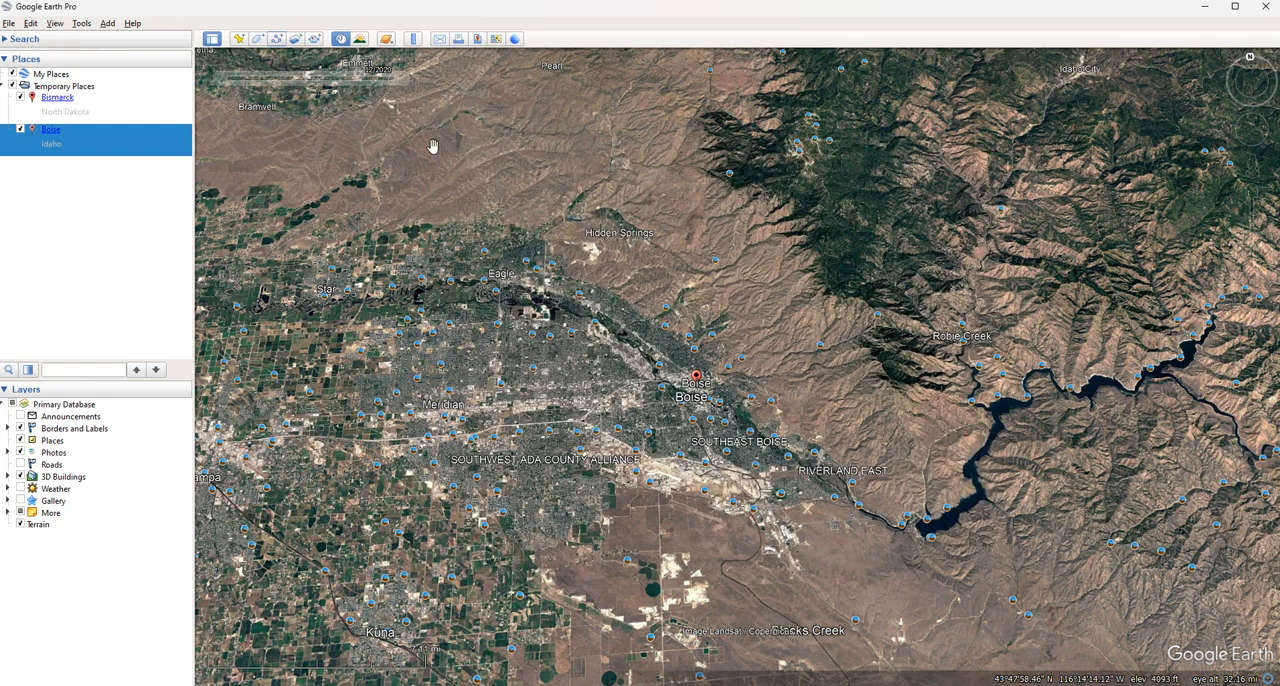
Examine the Movie Maker recording, video and output options, and cancel without creating a movie
click(82, 24)
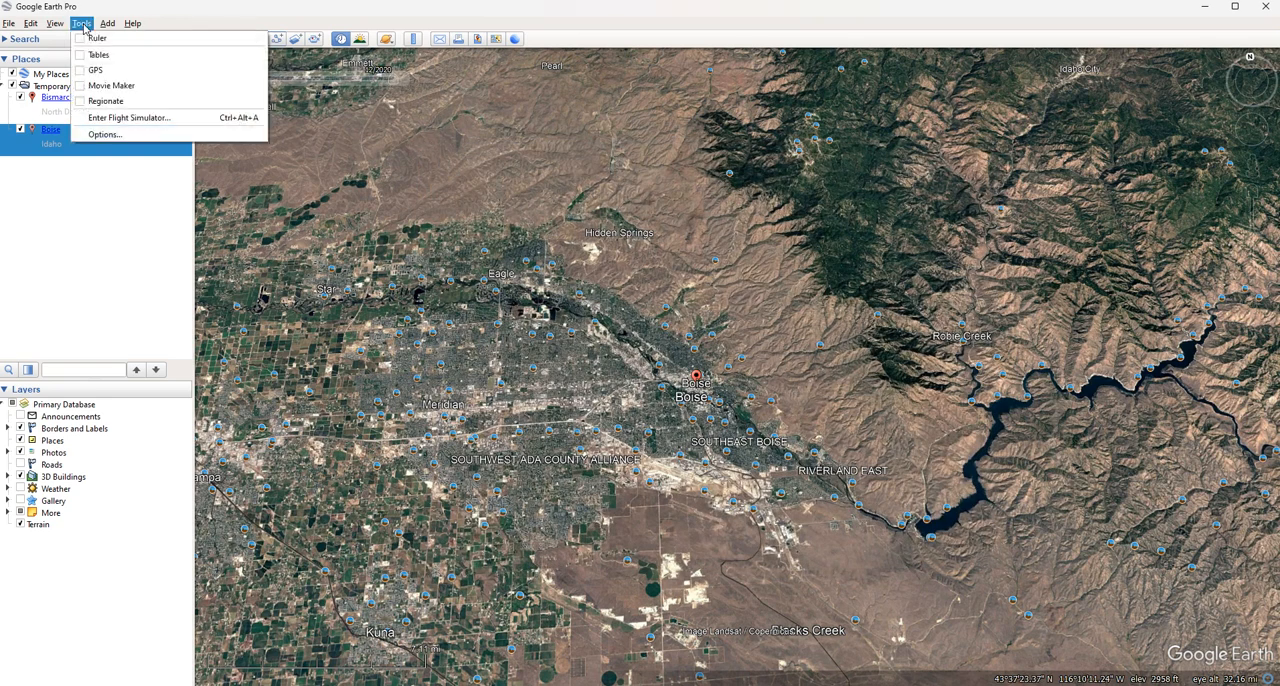
click(90, 87)
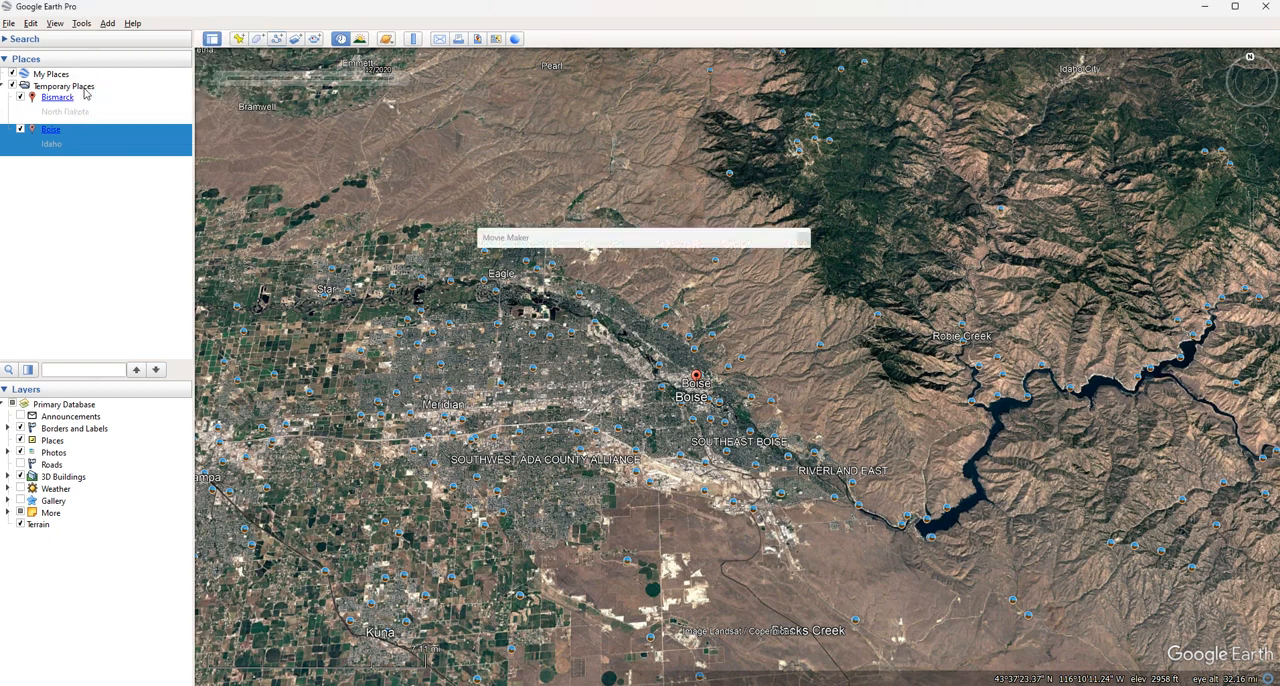
drag(615, 240, 544, 223)
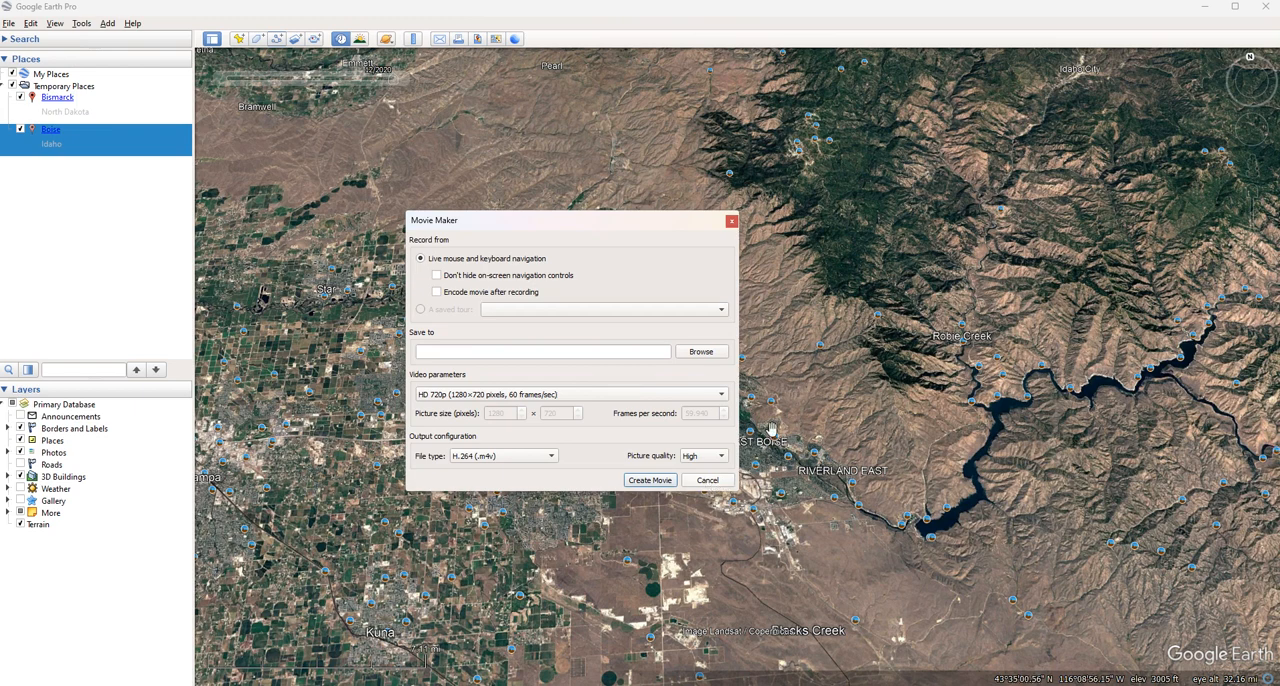
click(708, 481)
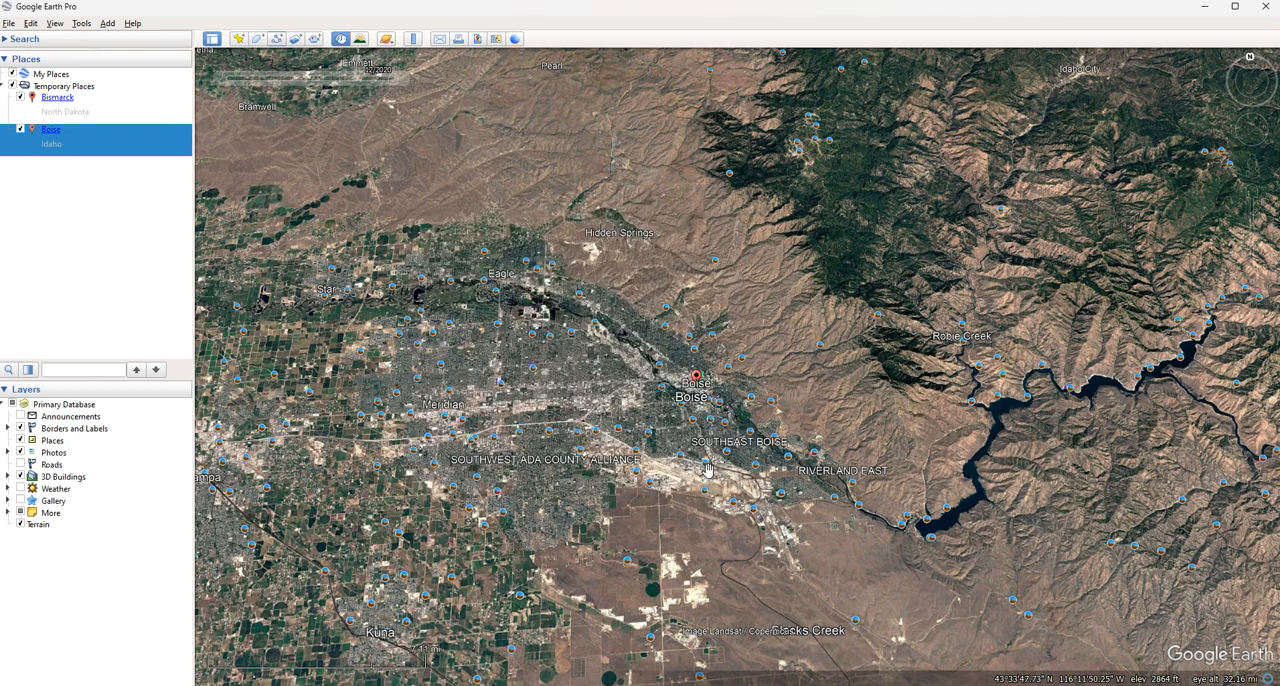
click(81, 23)
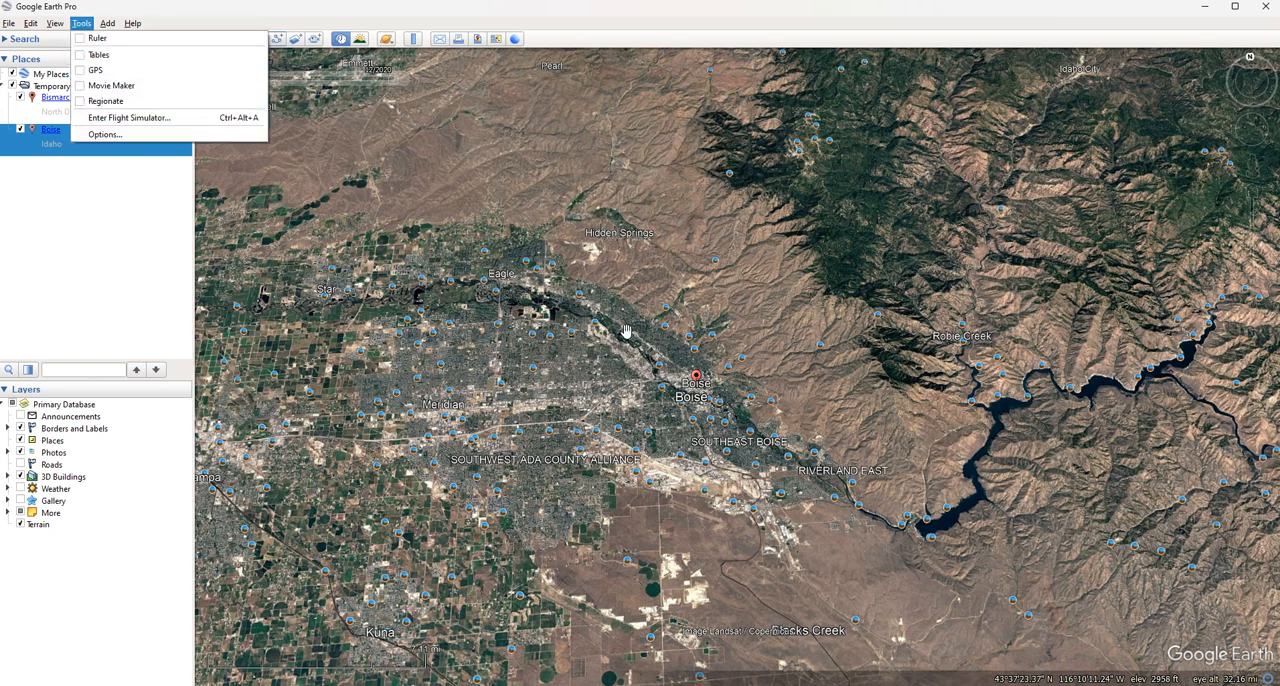
click(802, 408)
scroll(774, 328, down, 5)
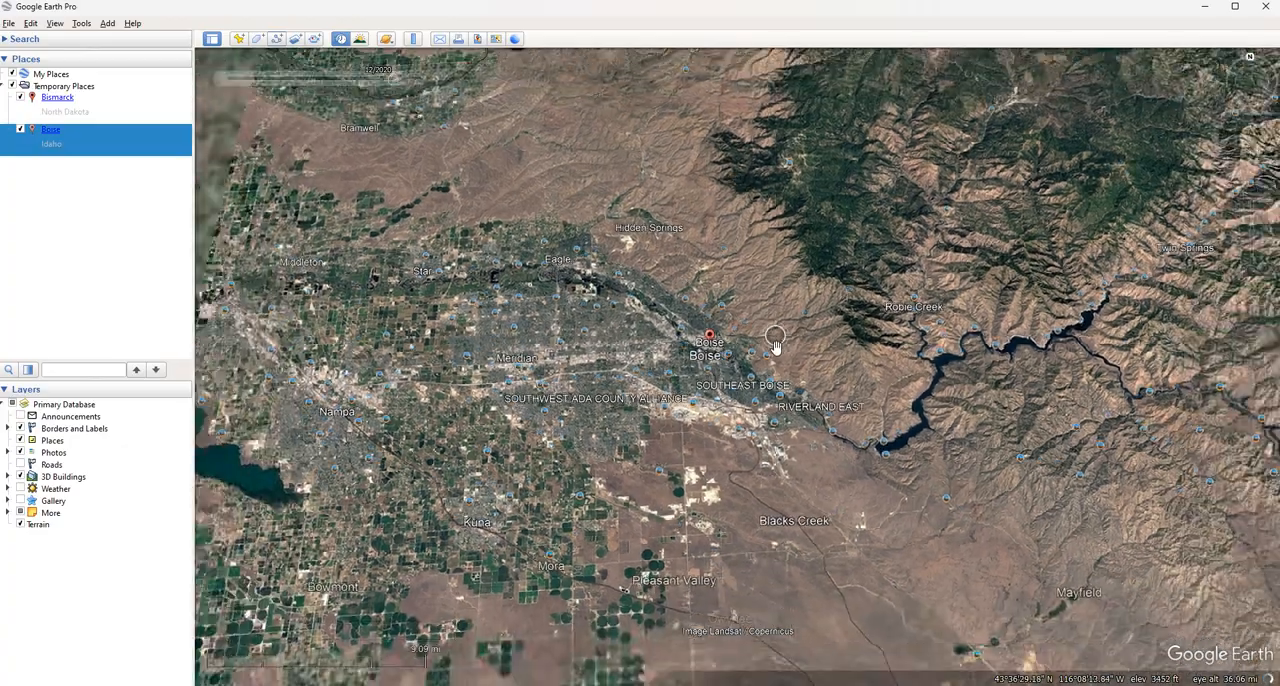
scroll(774, 356, up, 5)
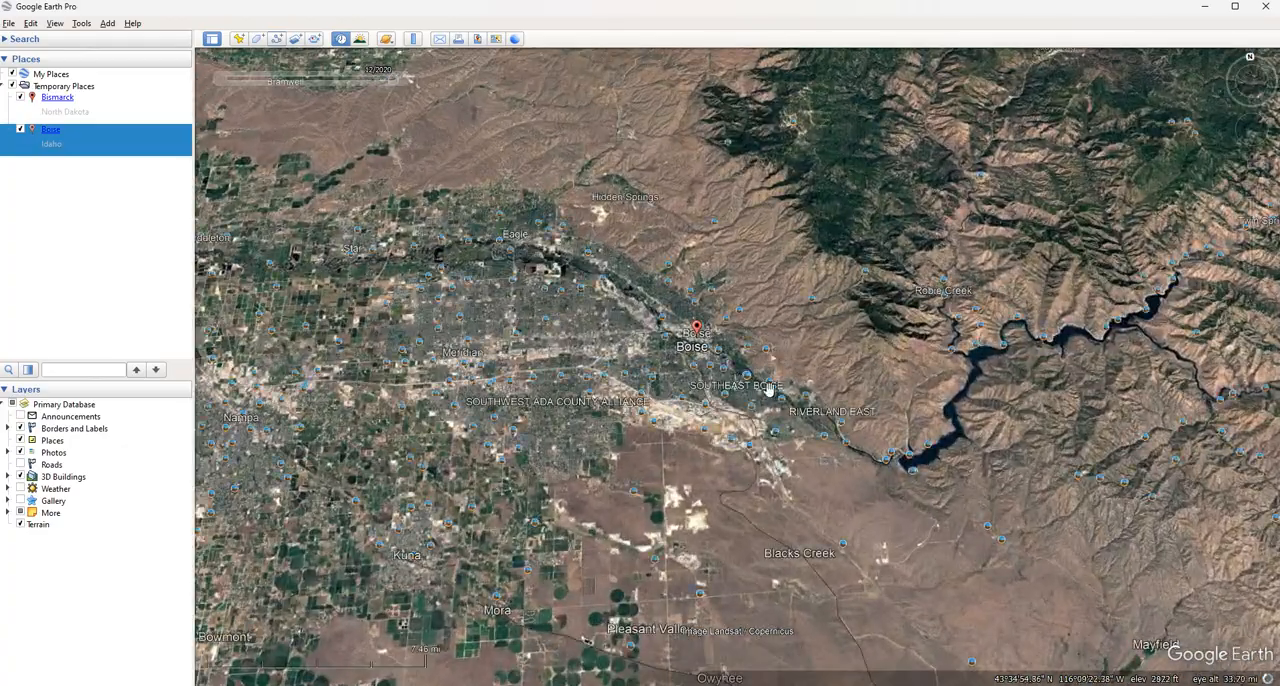
scroll(752, 368, up, 2)
scroll(746, 368, down, 3)
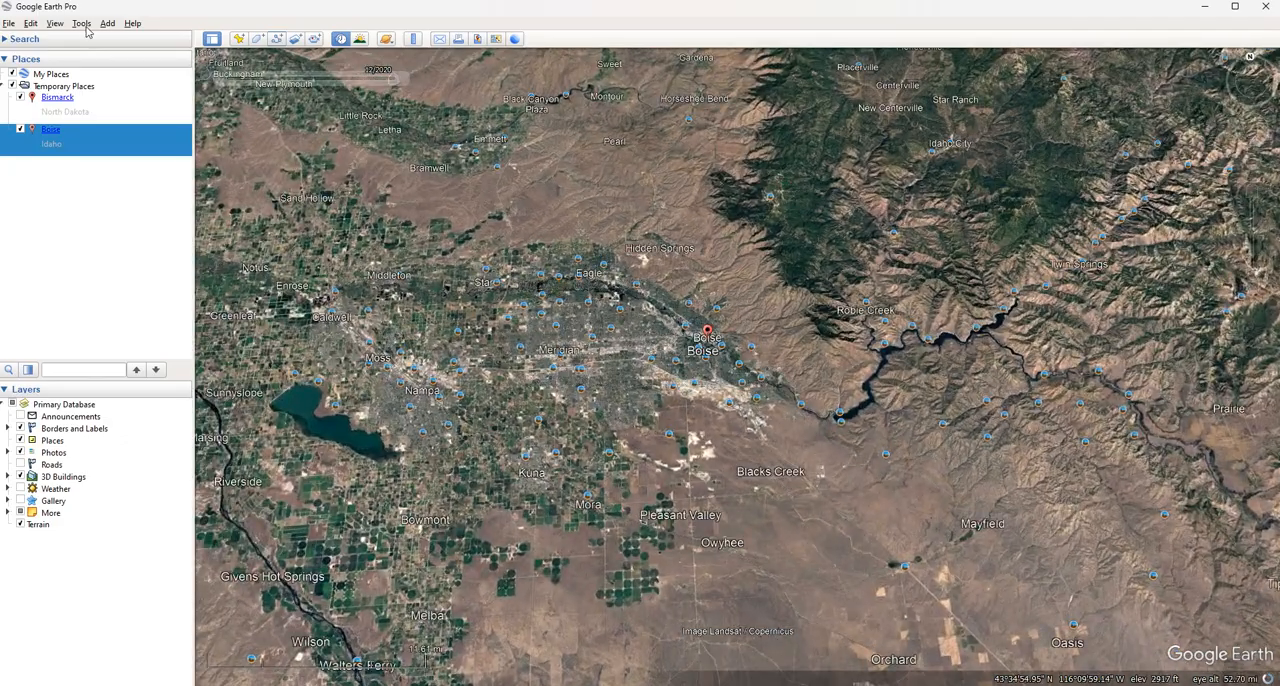
Add a new folder named Folder under Temporary Places and clear the selection
click(81, 23)
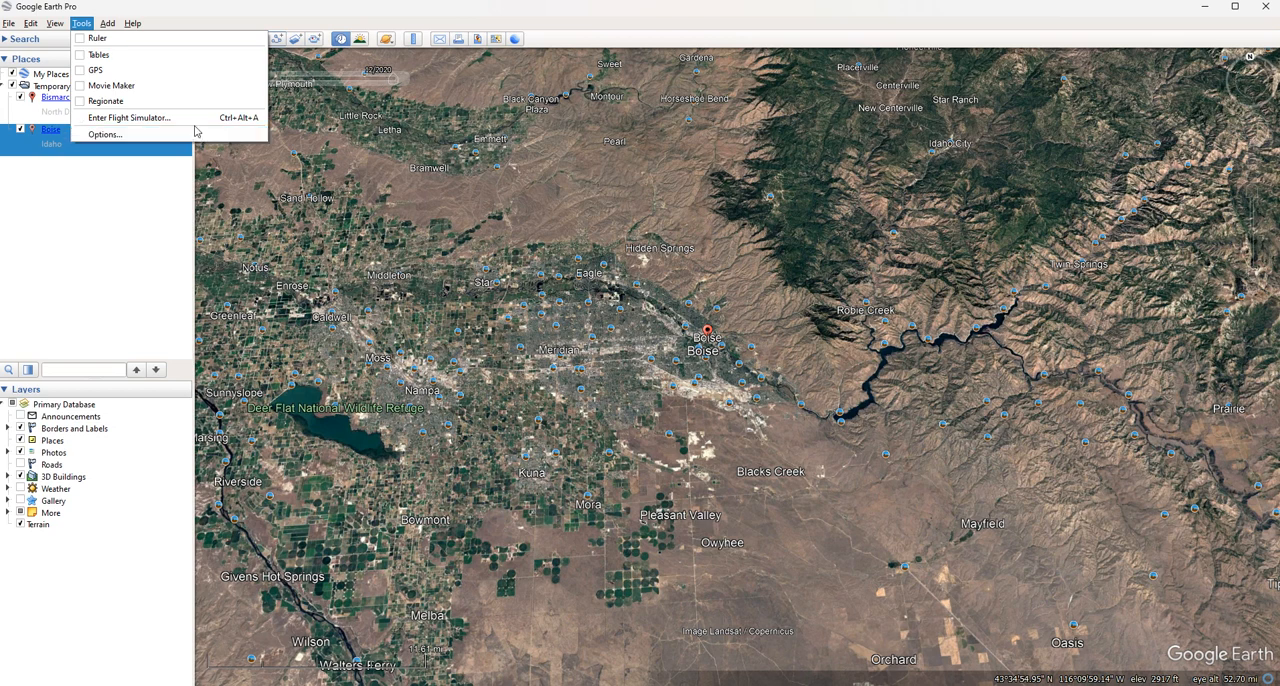
mouse_move(107, 23)
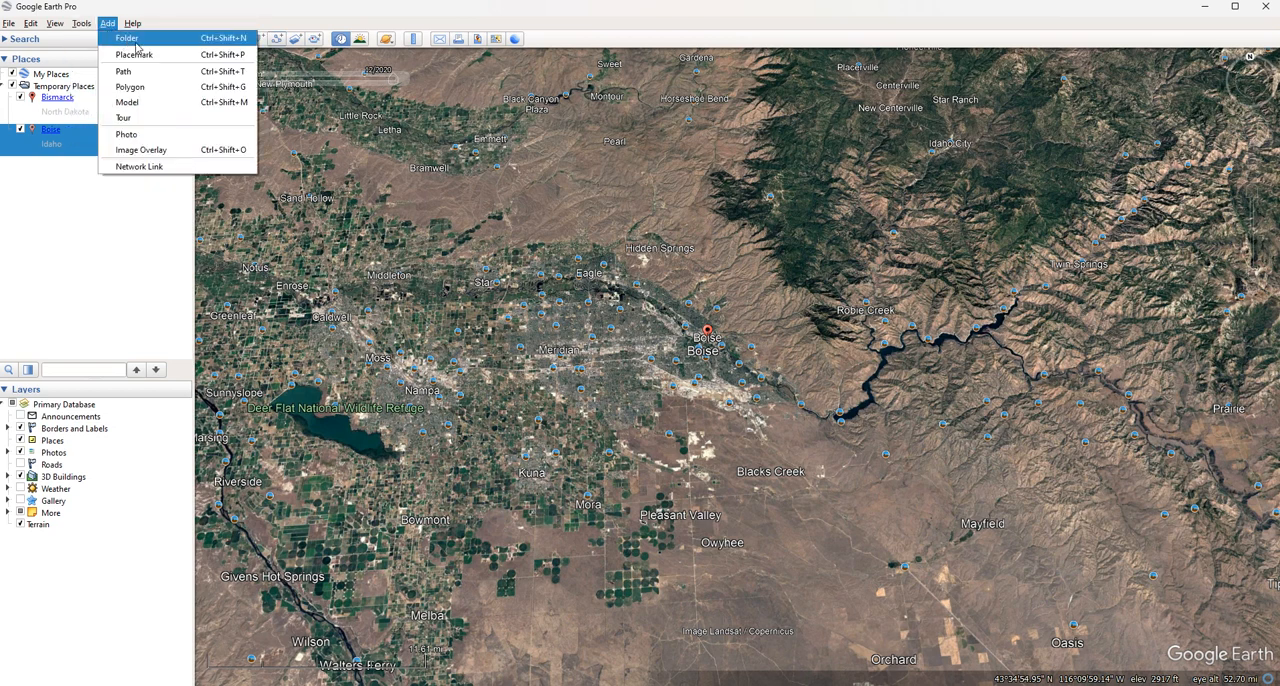
click(130, 40)
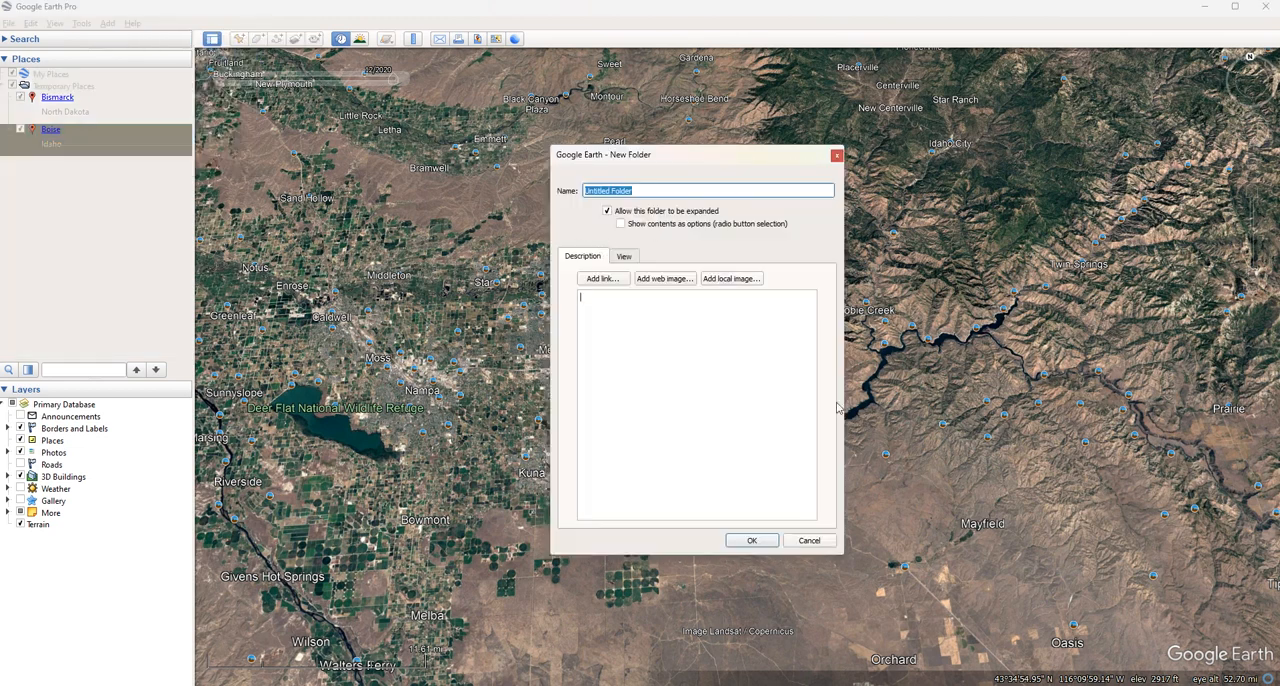
triple_click(665, 190)
text(F)
key(Return)
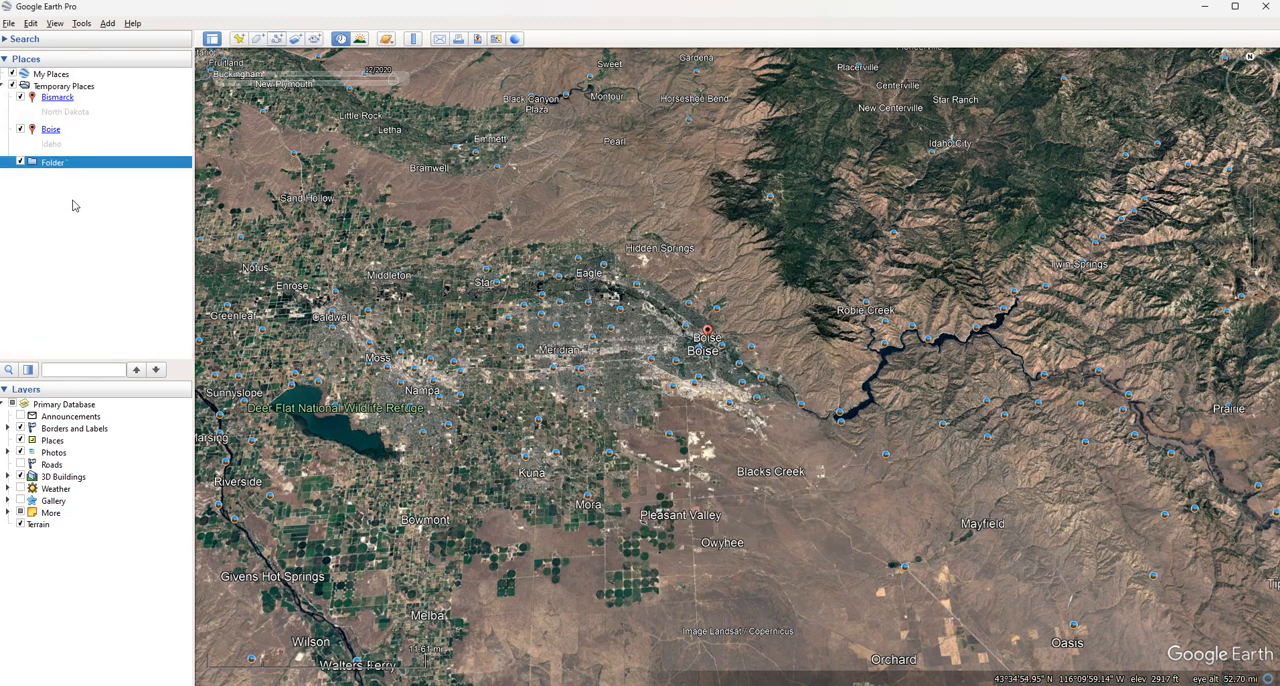
click(33, 188)
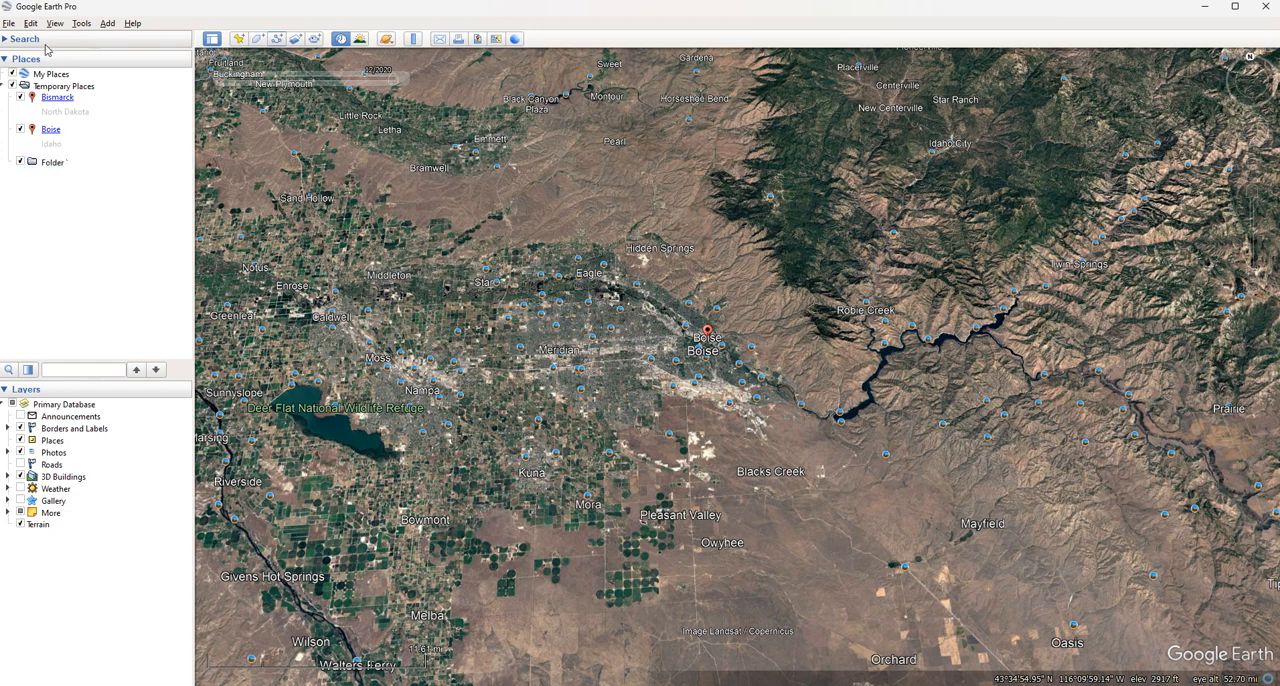
Add a subfolder named Folder 2 inside the folder named Folder
click(51, 163)
right_click(51, 163)
mouse_move(110, 171)
click(200, 175)
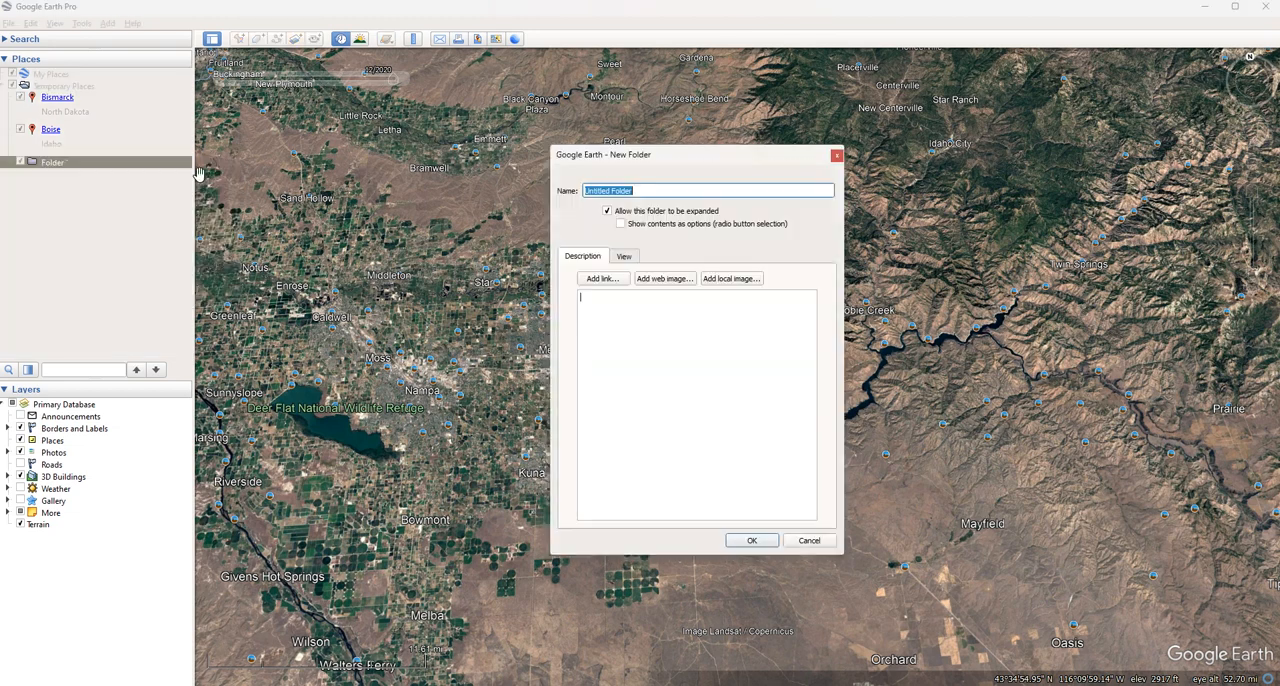
click(640, 188)
drag(611, 190, 441, 198)
key(BackSpace)
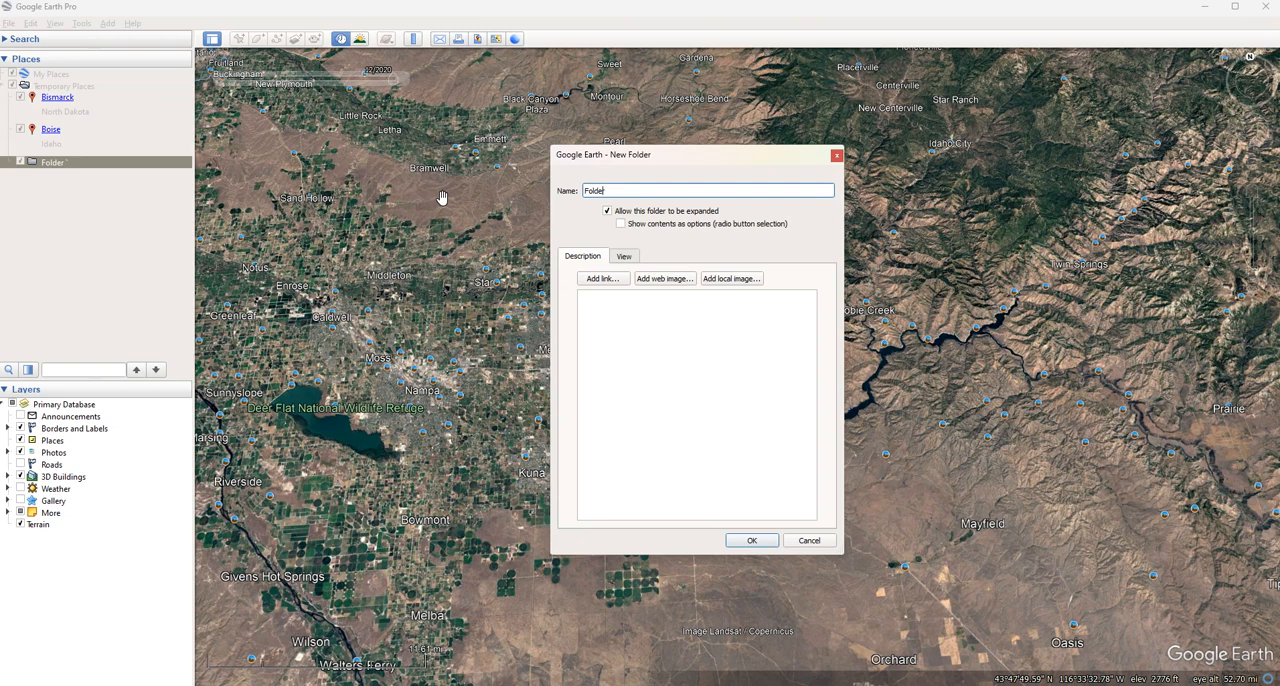
text(2)
key(Return)
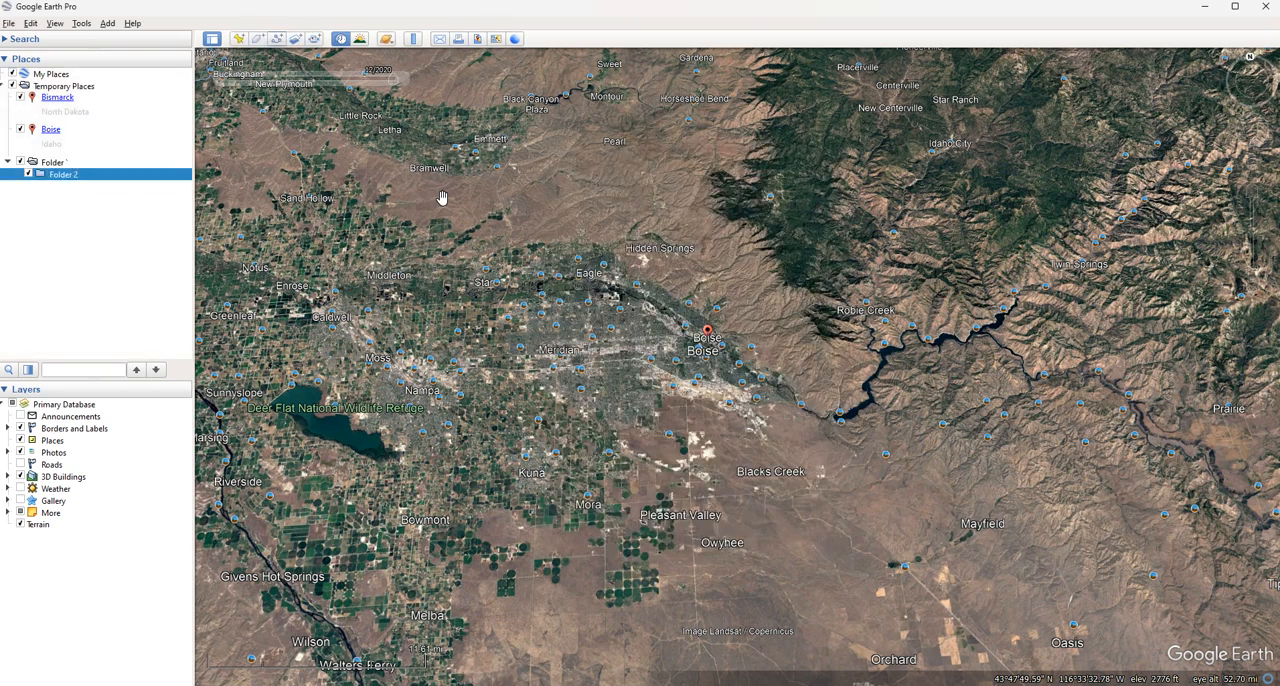
click(95, 163)
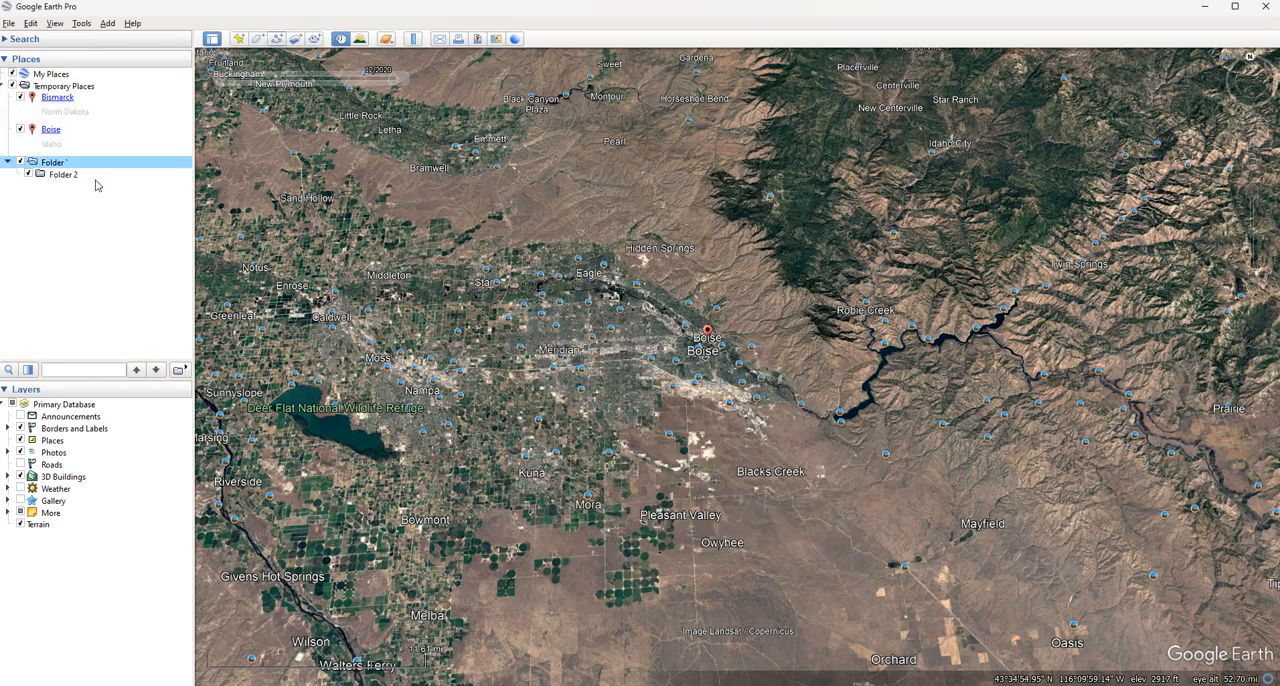
click(97, 178)
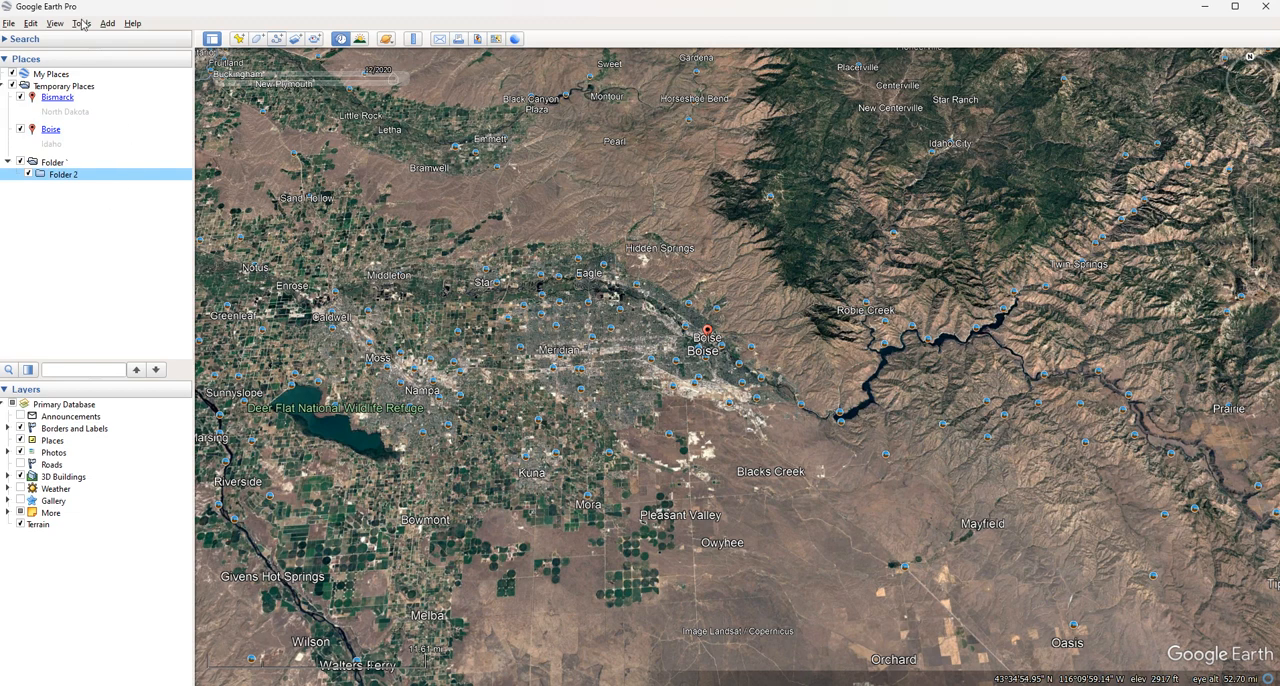
click(71, 211)
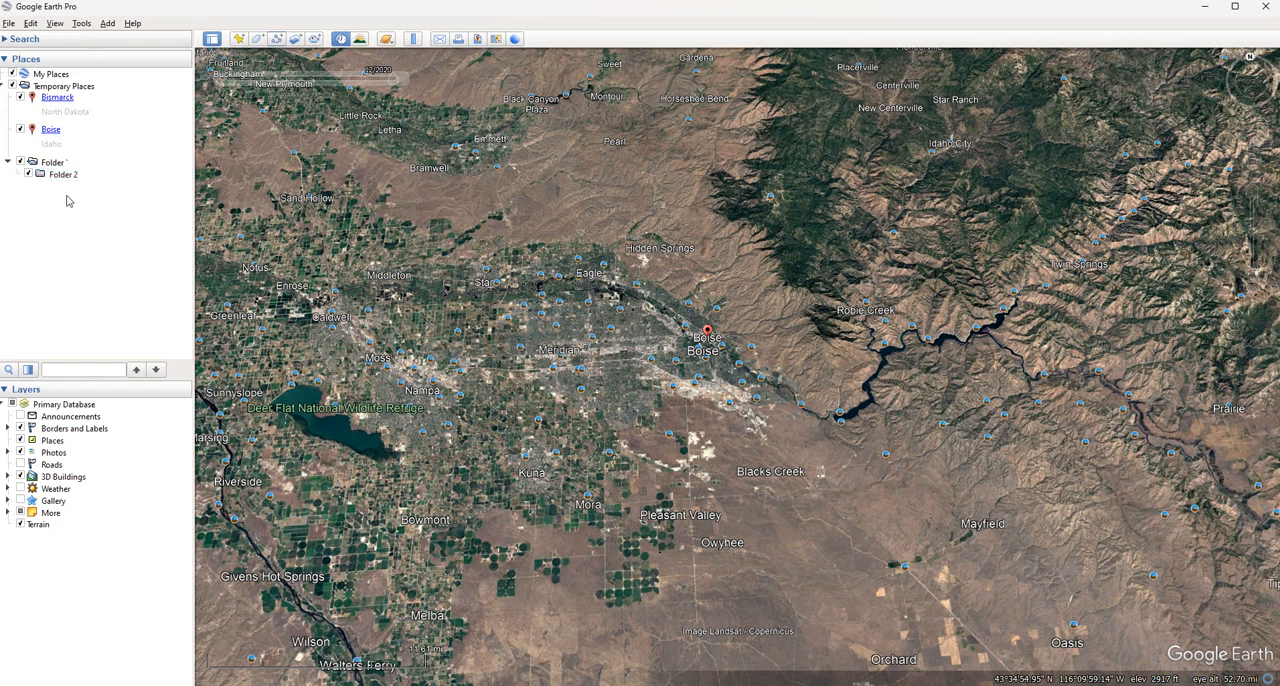
View the settings for a new photo overlay and close them without adding one
click(107, 23)
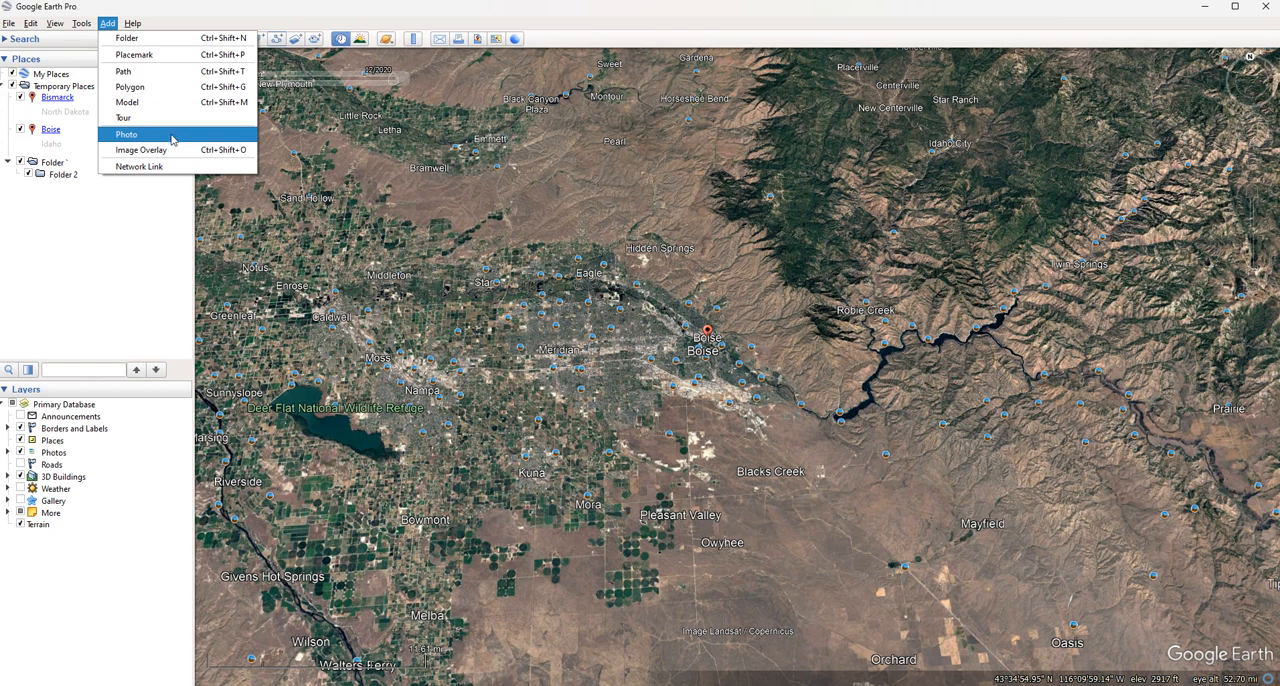
click(172, 139)
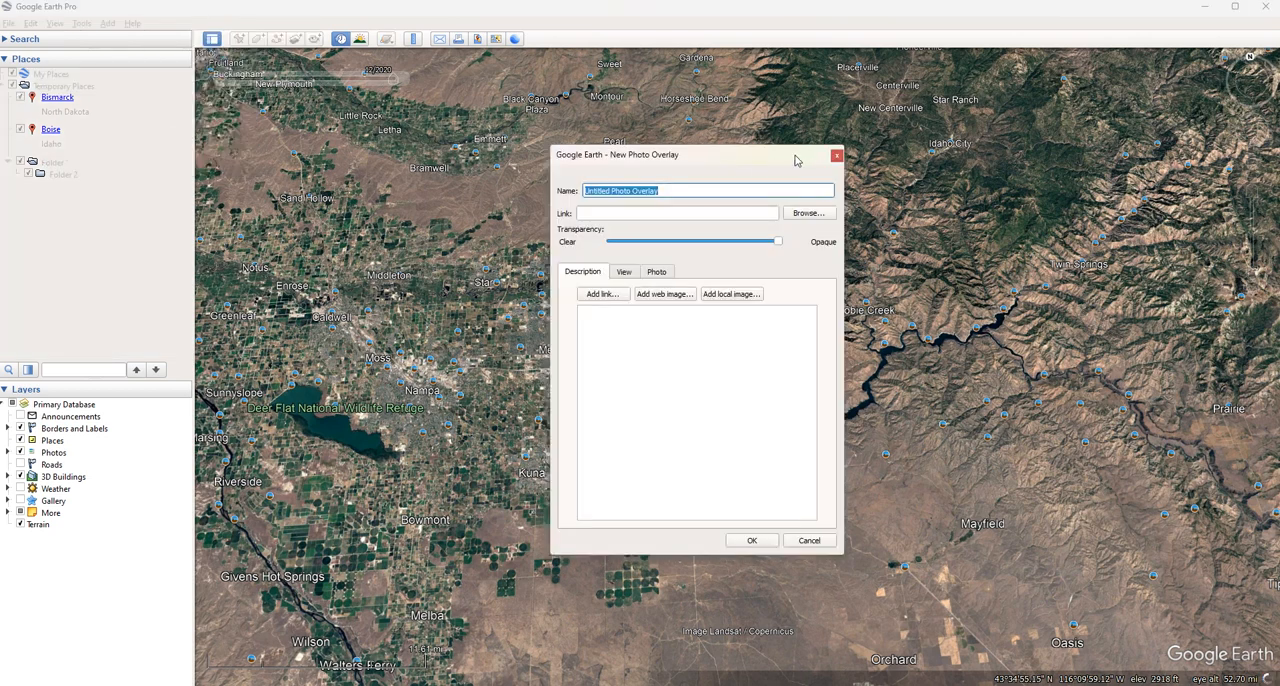
click(832, 156)
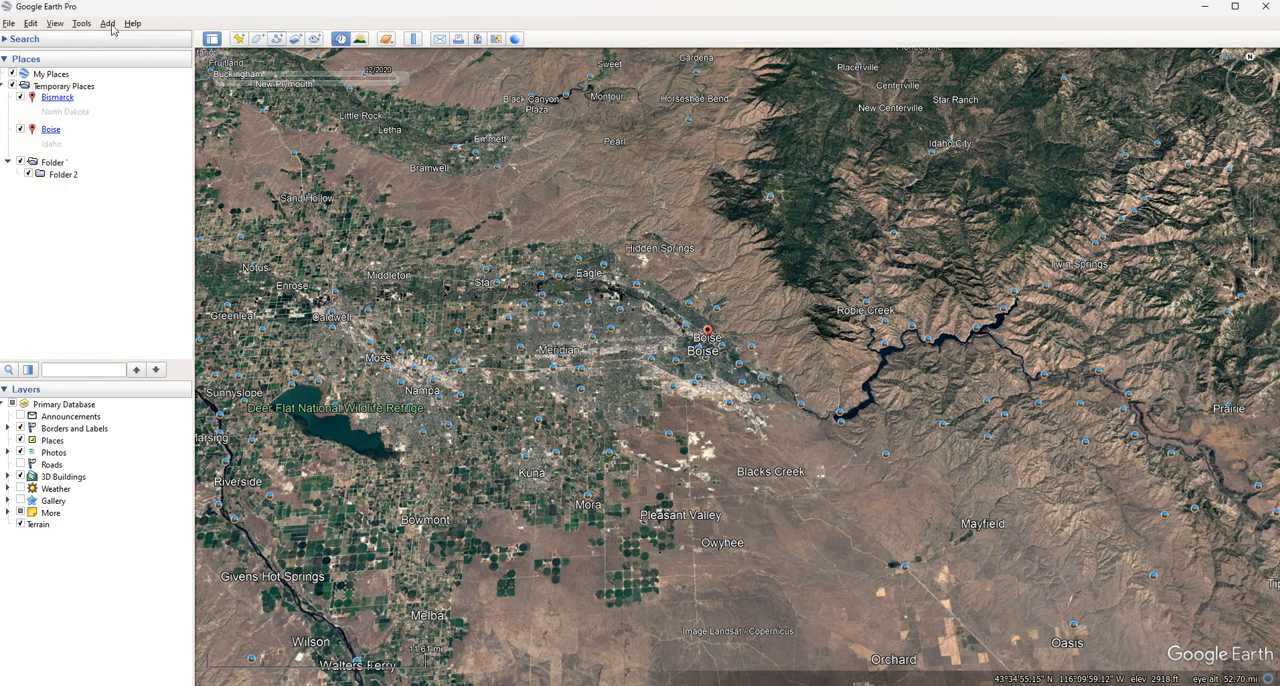
View the settings for a new network link and close them without adding one
click(108, 23)
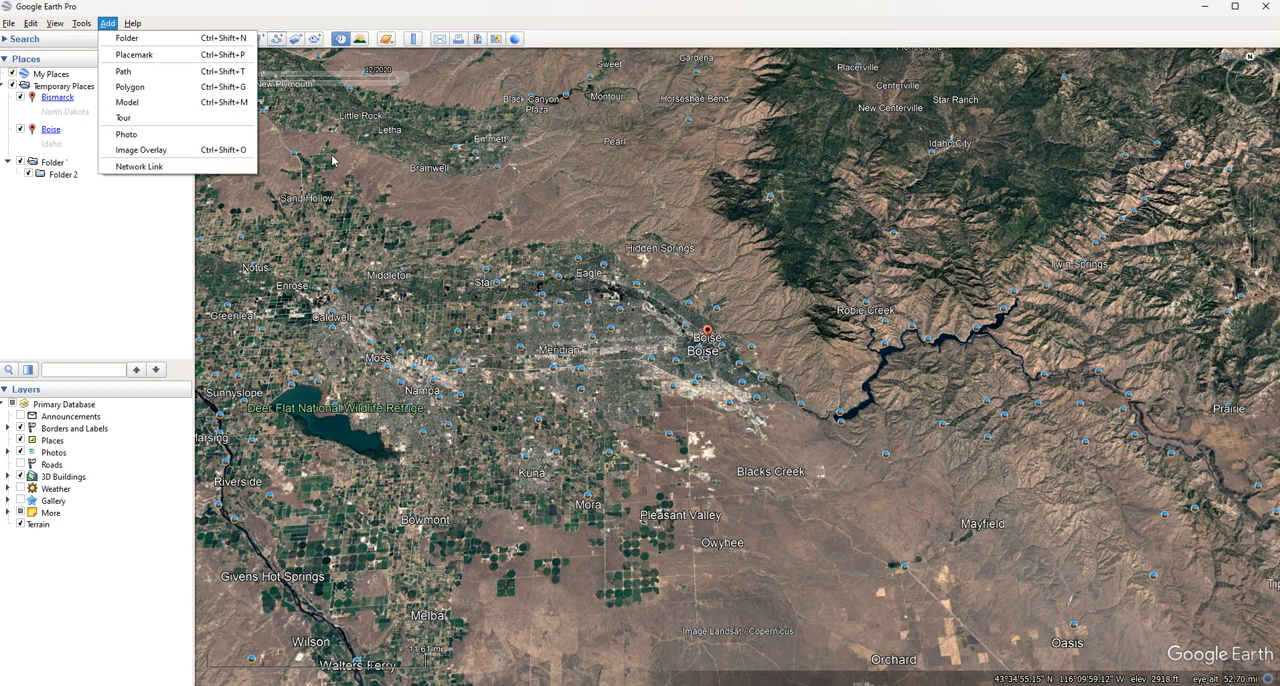
click(218, 168)
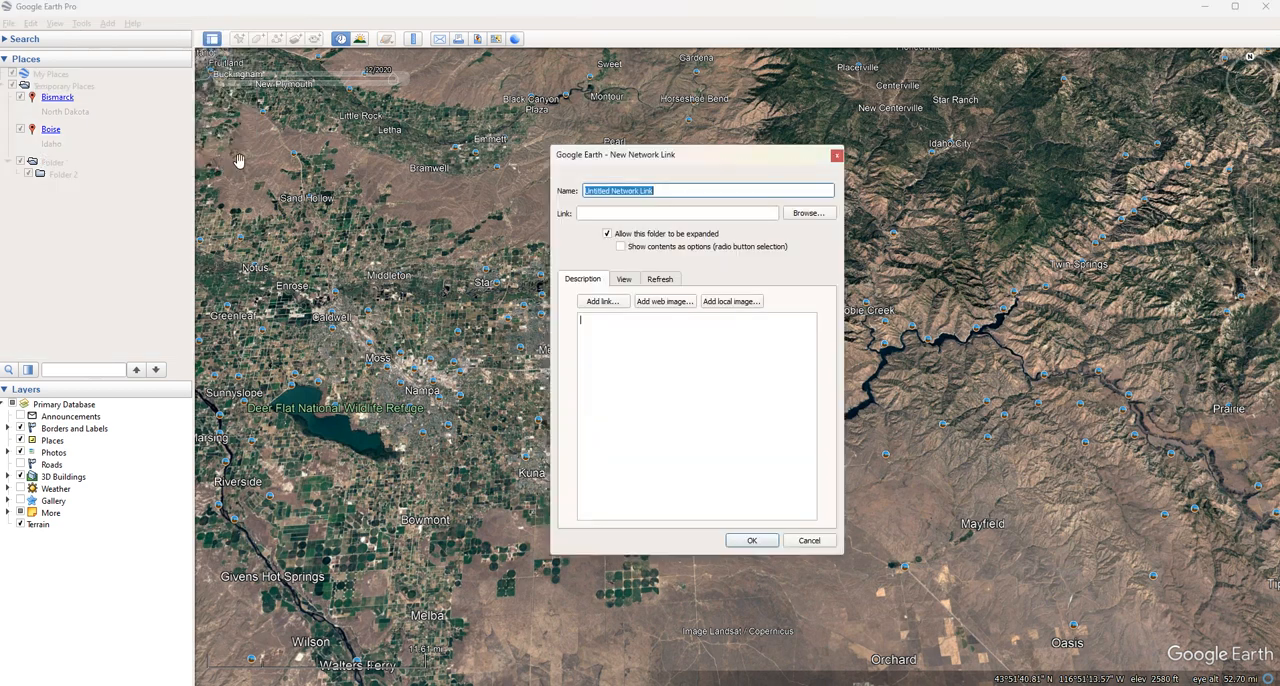
click(836, 157)
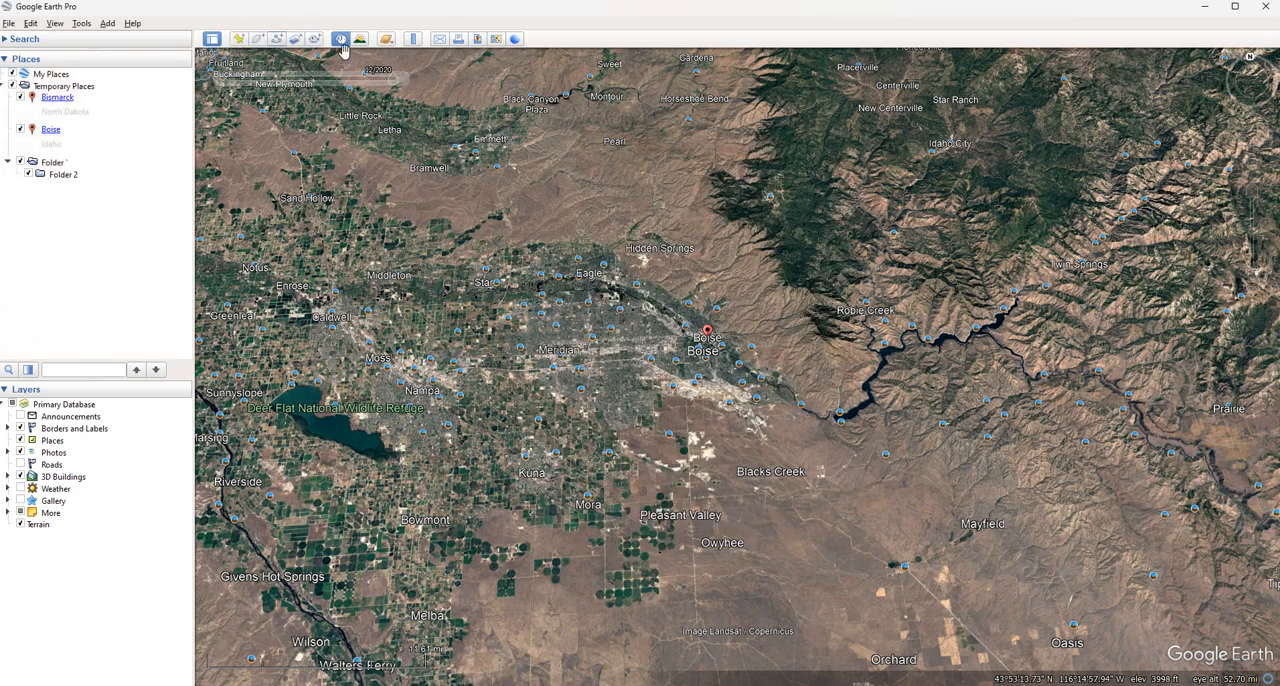
click(108, 23)
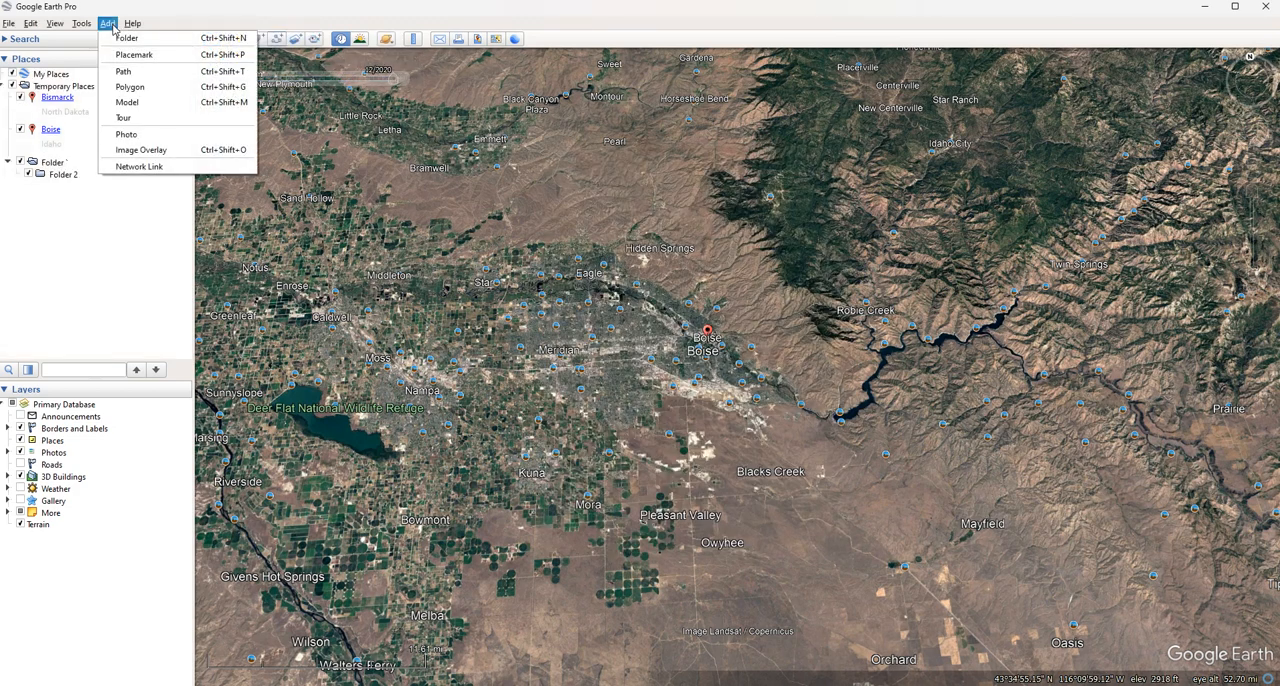
click(139, 166)
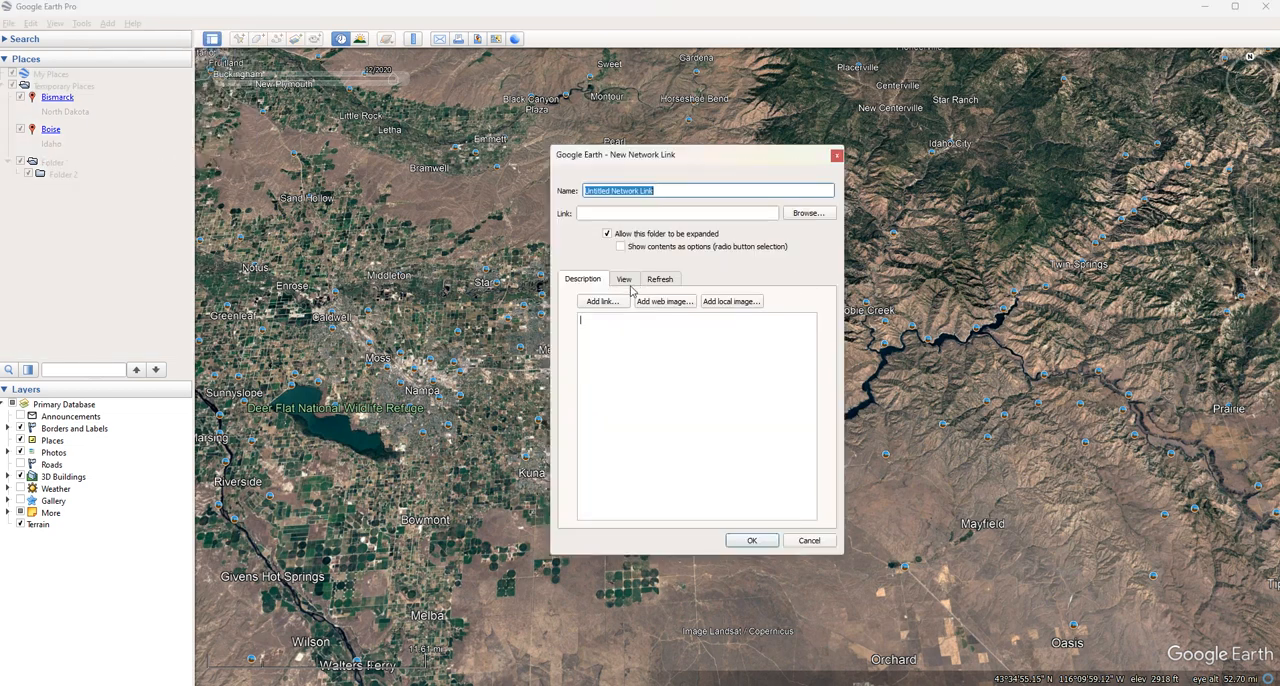
click(837, 156)
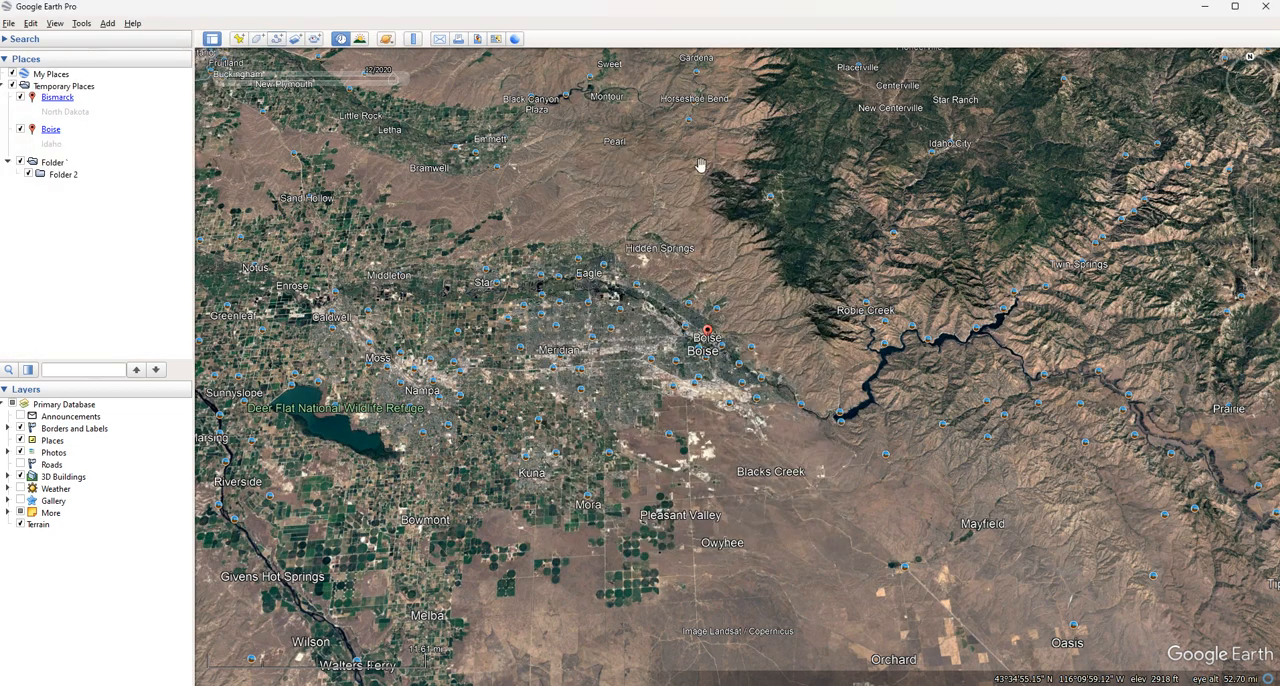
Review the available Help commands without running any of them
click(108, 24)
mouse_move(131, 26)
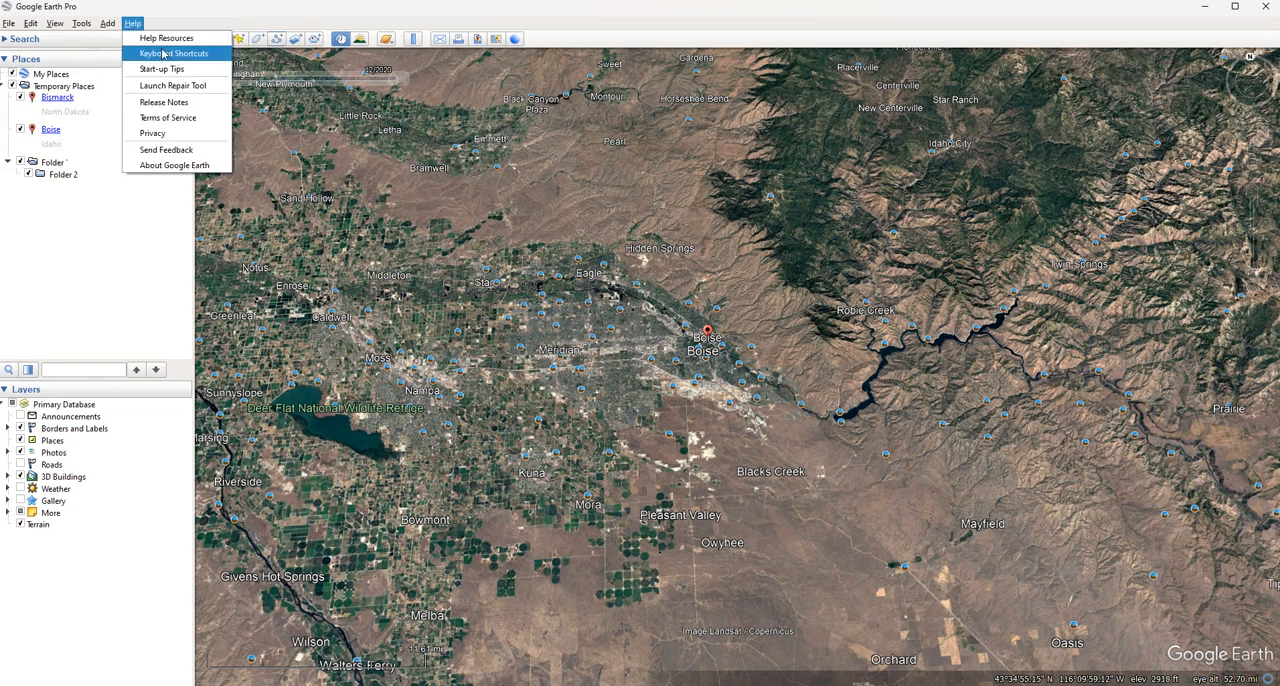
click(294, 9)
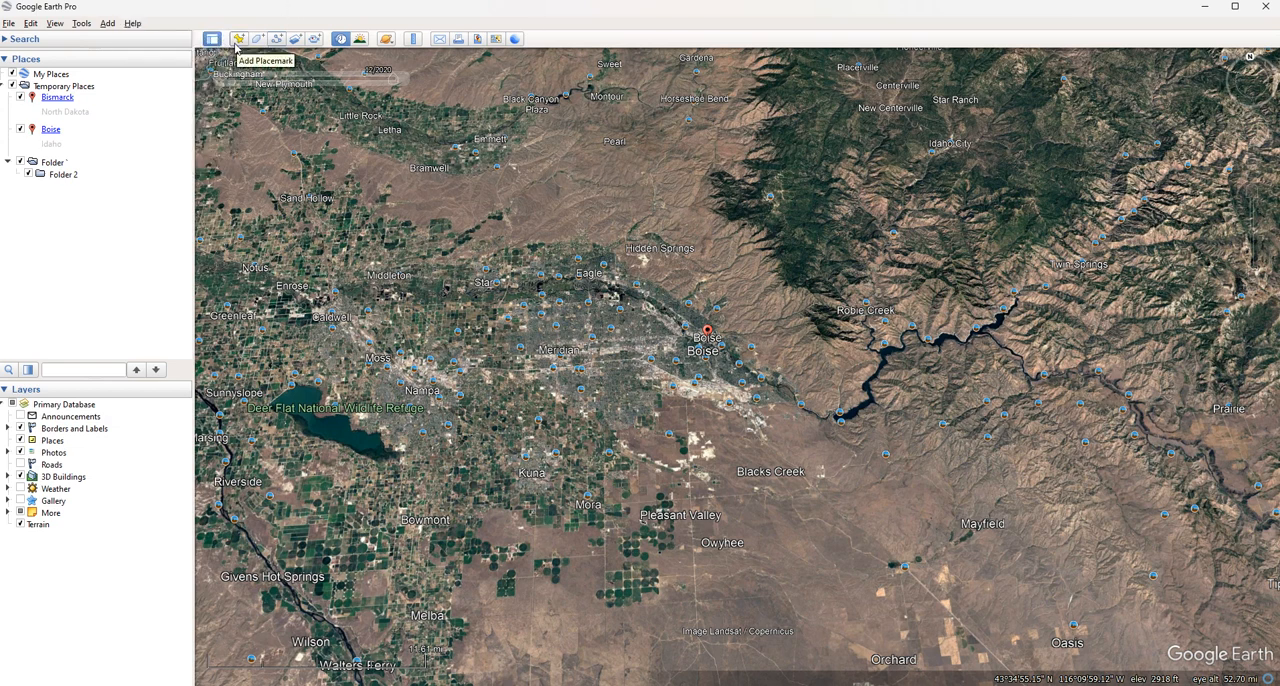
Start a new placemark and position it just east of the Boise marker, at about 43°35'51"N, 116°10'38"W
click(240, 40)
drag(746, 152, 499, 149)
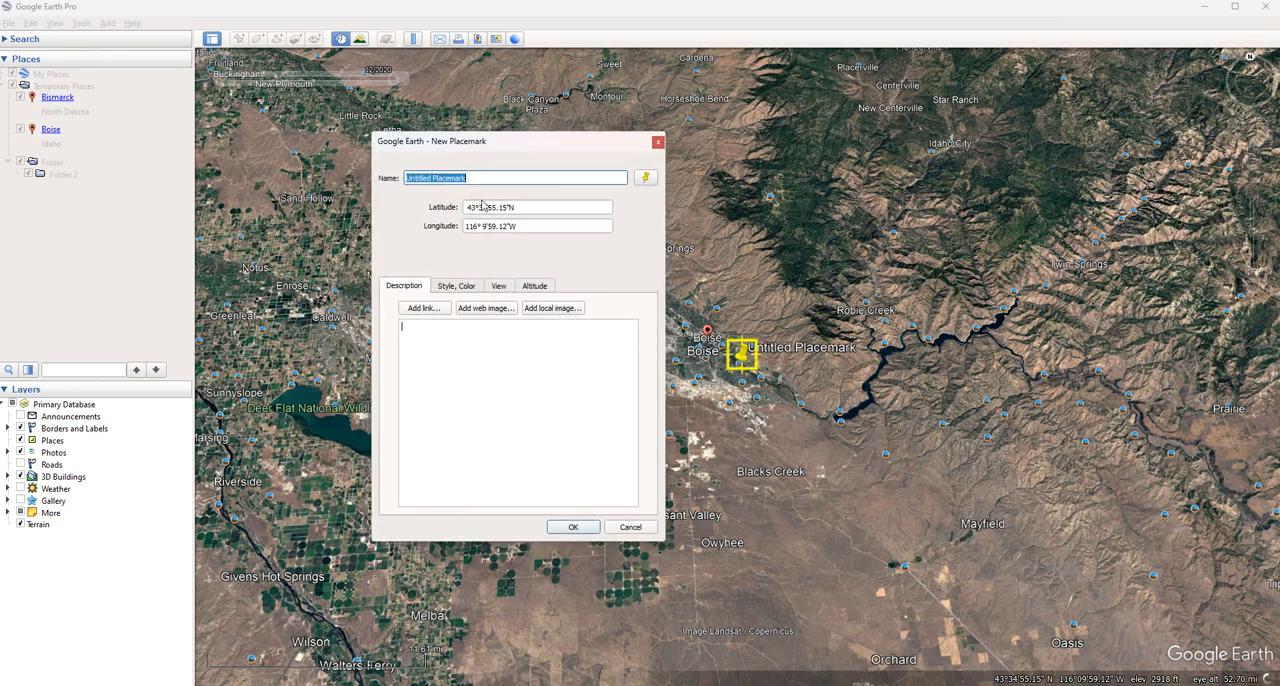
click(479, 208)
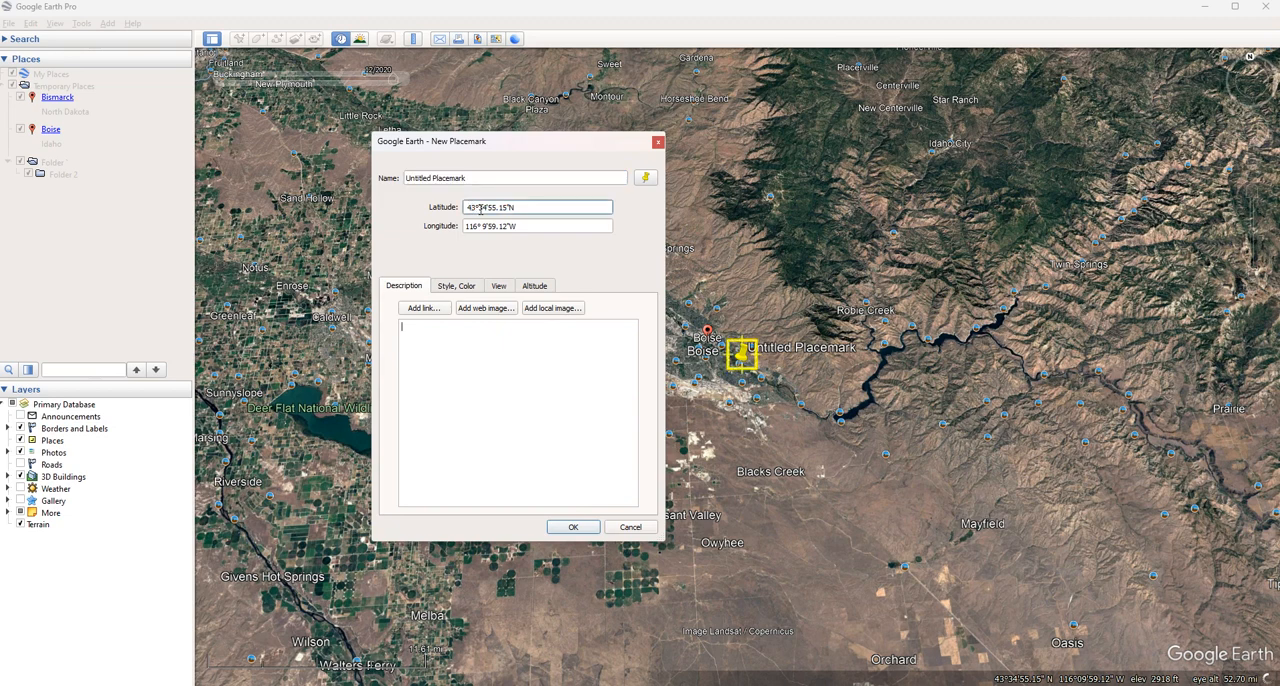
click(742, 358)
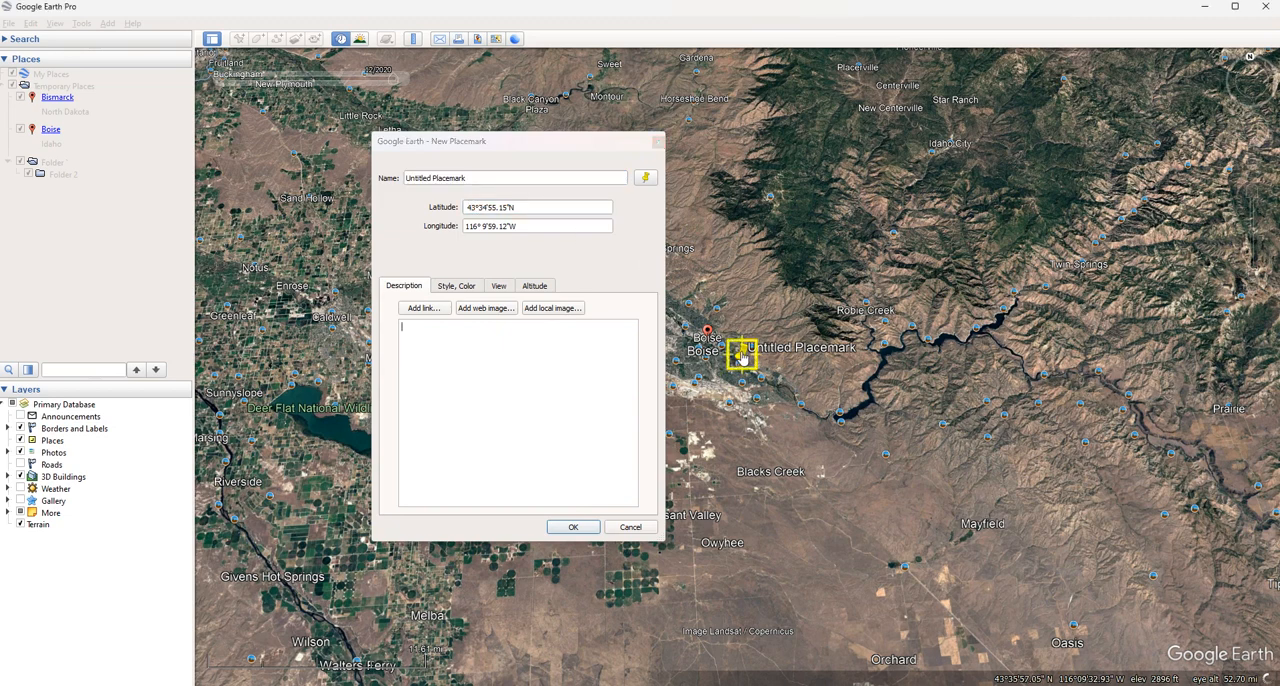
mouse_move(743, 356)
mouse_down()
mouse_move(743, 345)
mouse_move(722, 362)
mouse_move(733, 337)
mouse_move(751, 375)
mouse_move(753, 356)
mouse_up()
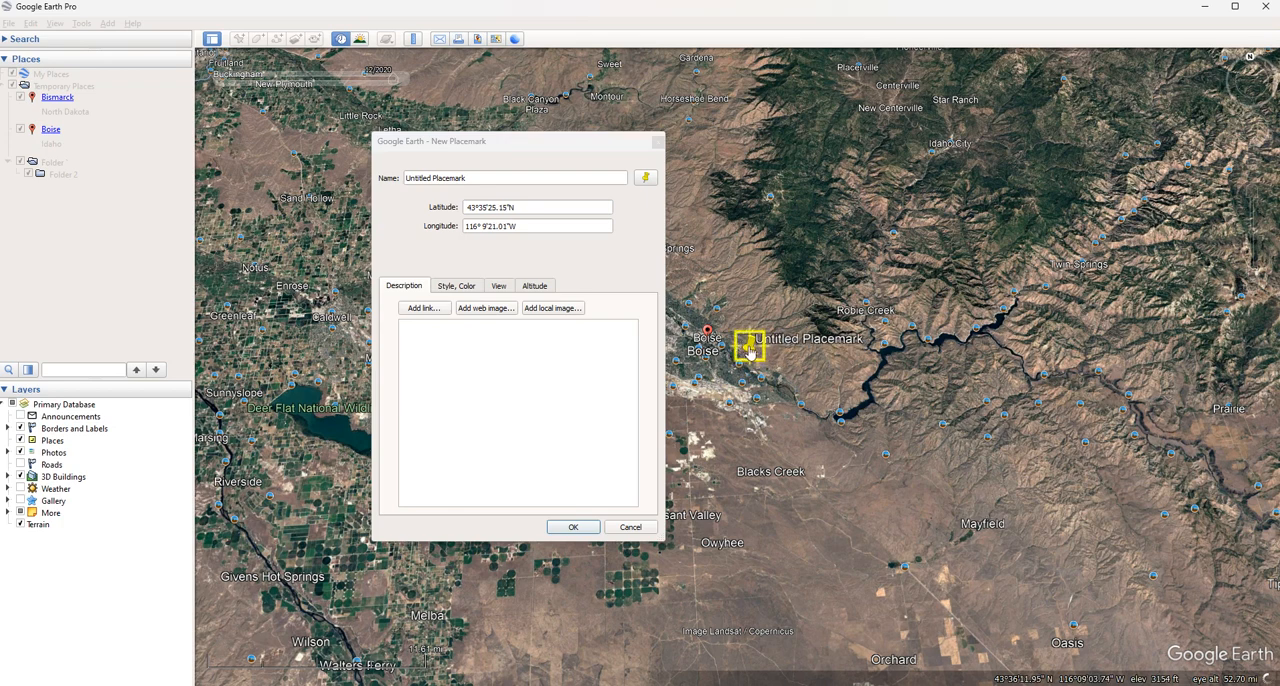
drag(754, 357, 737, 352)
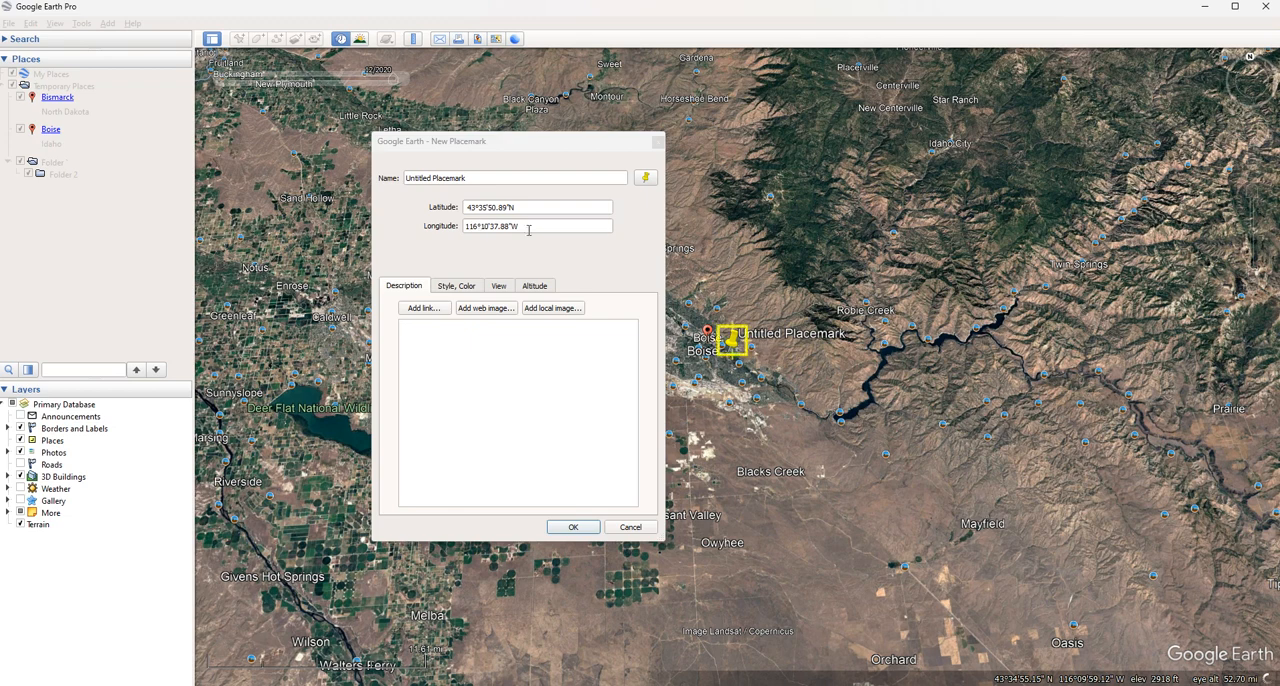
Try several red lettered marker icons on the new placemark and return to the yellow pushpin icon
click(646, 180)
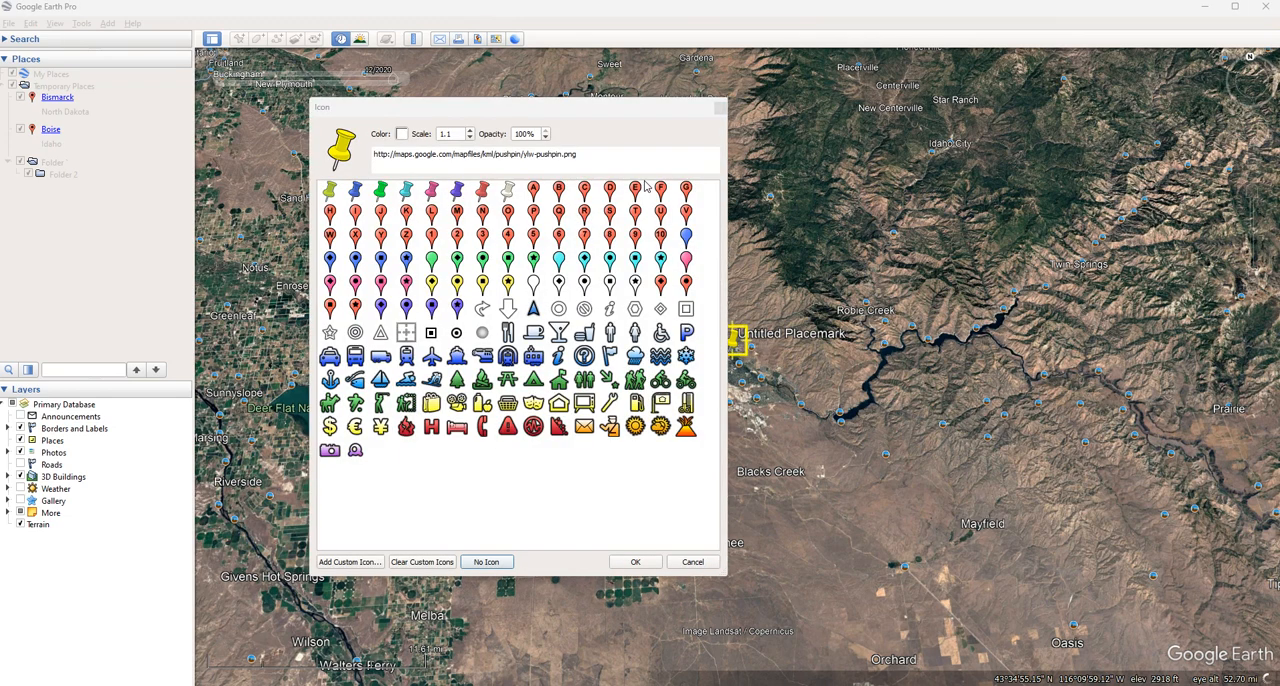
click(380, 216)
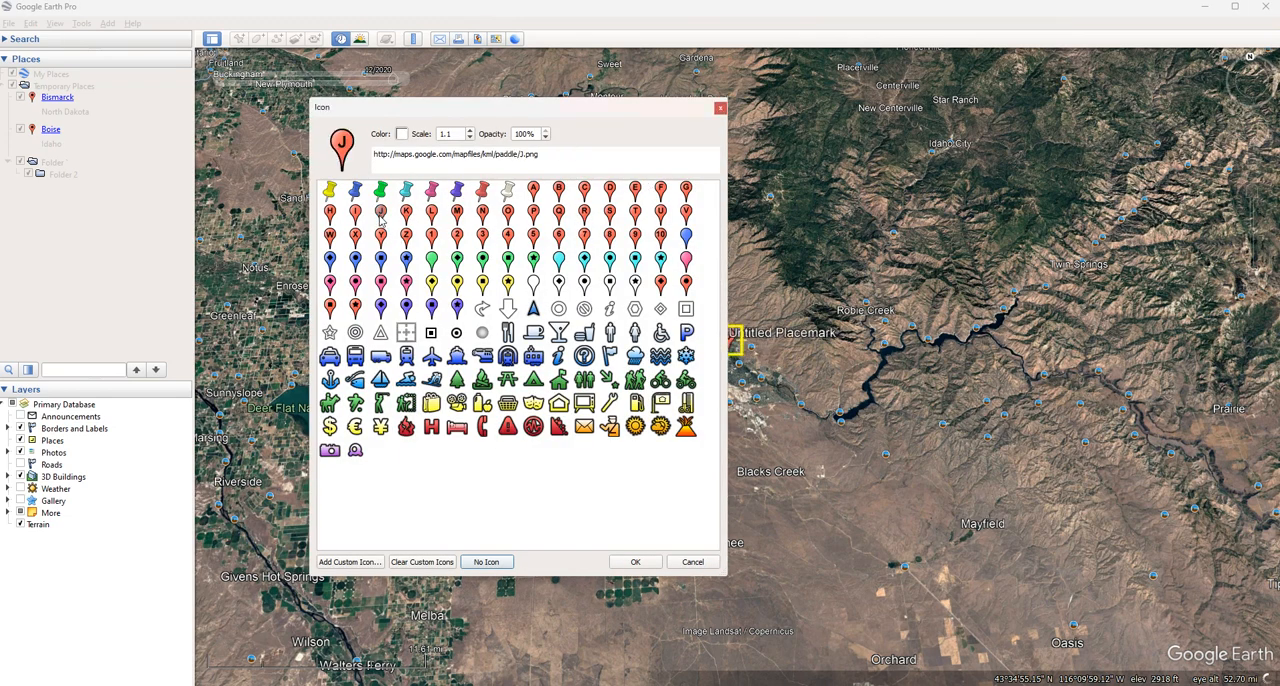
click(457, 214)
click(481, 214)
click(330, 192)
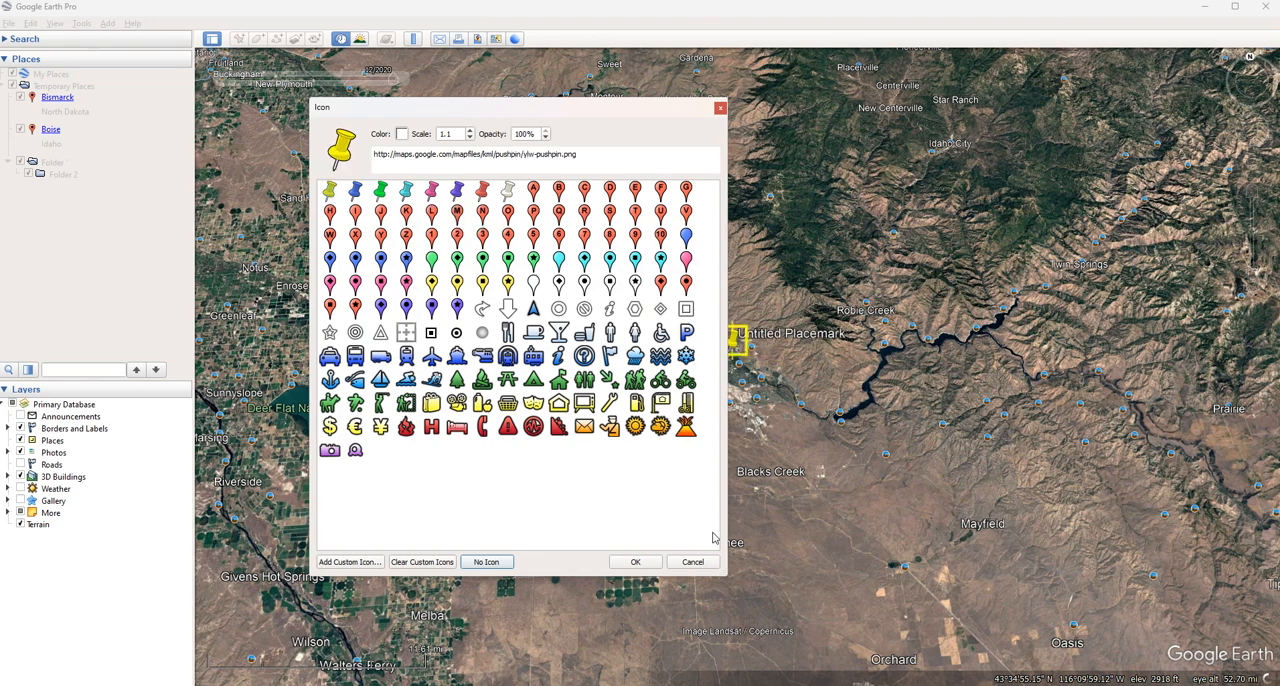
click(645, 562)
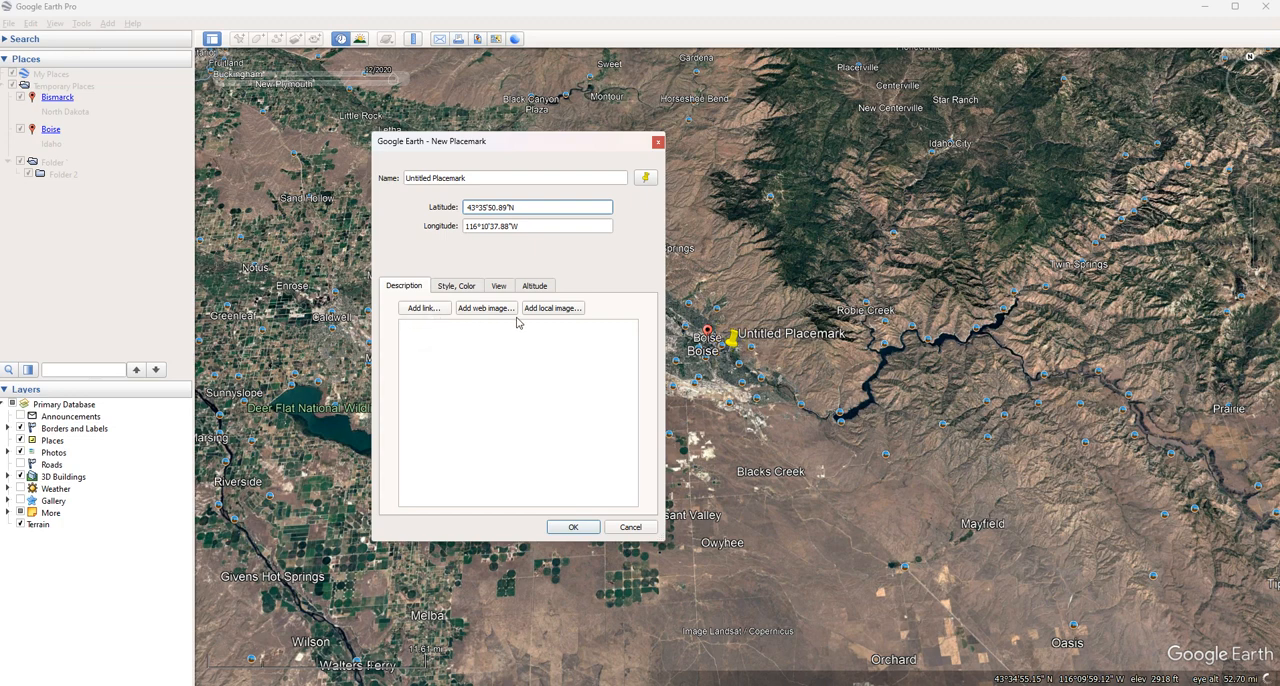
Set the new placemark's label color to the muted green #55aa7f
click(497, 353)
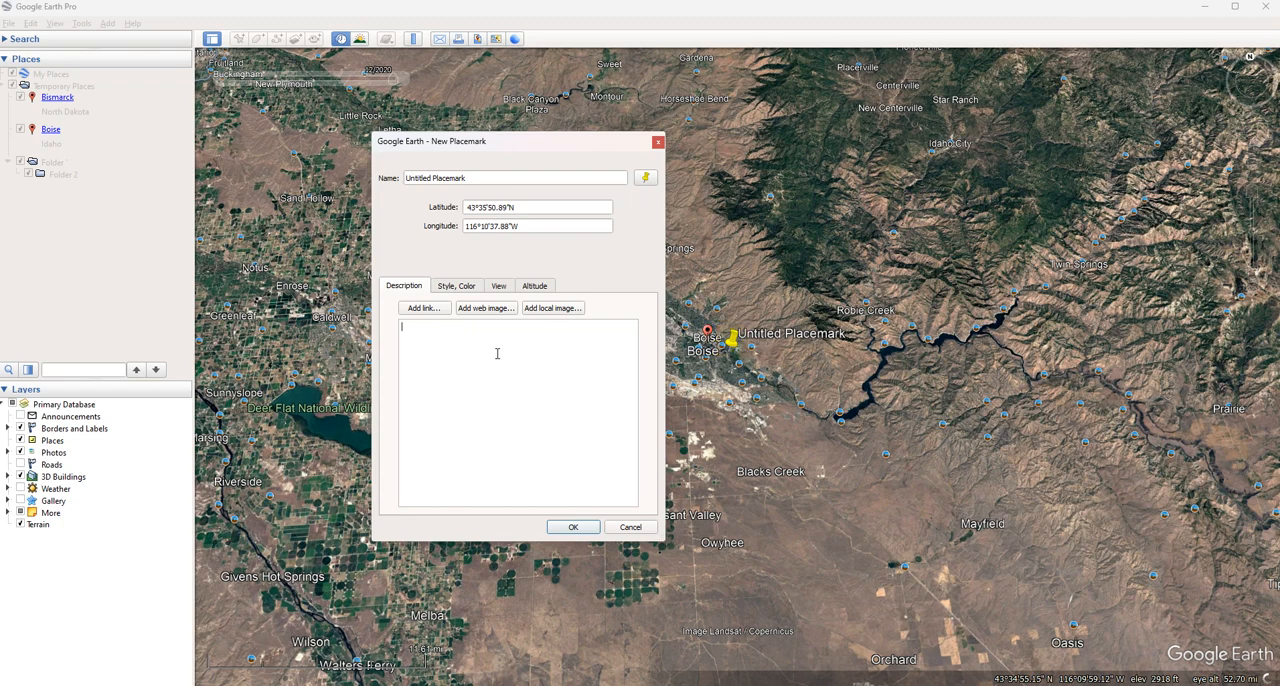
click(449, 289)
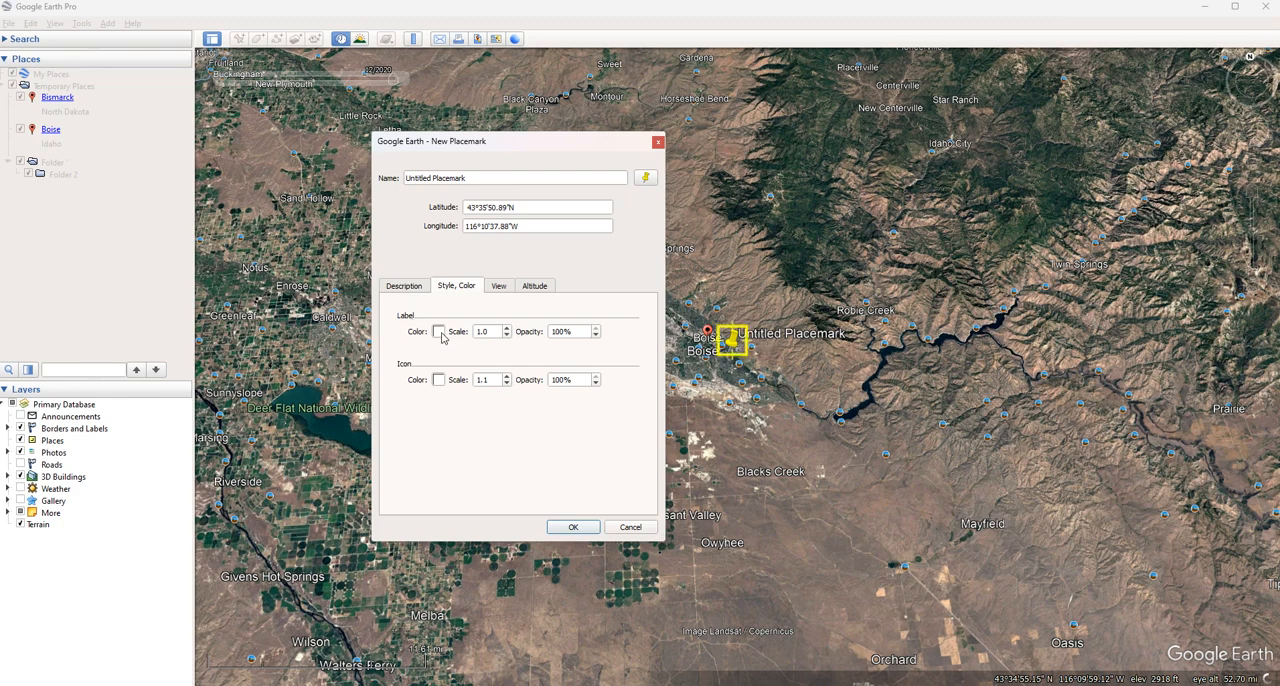
click(440, 334)
click(435, 295)
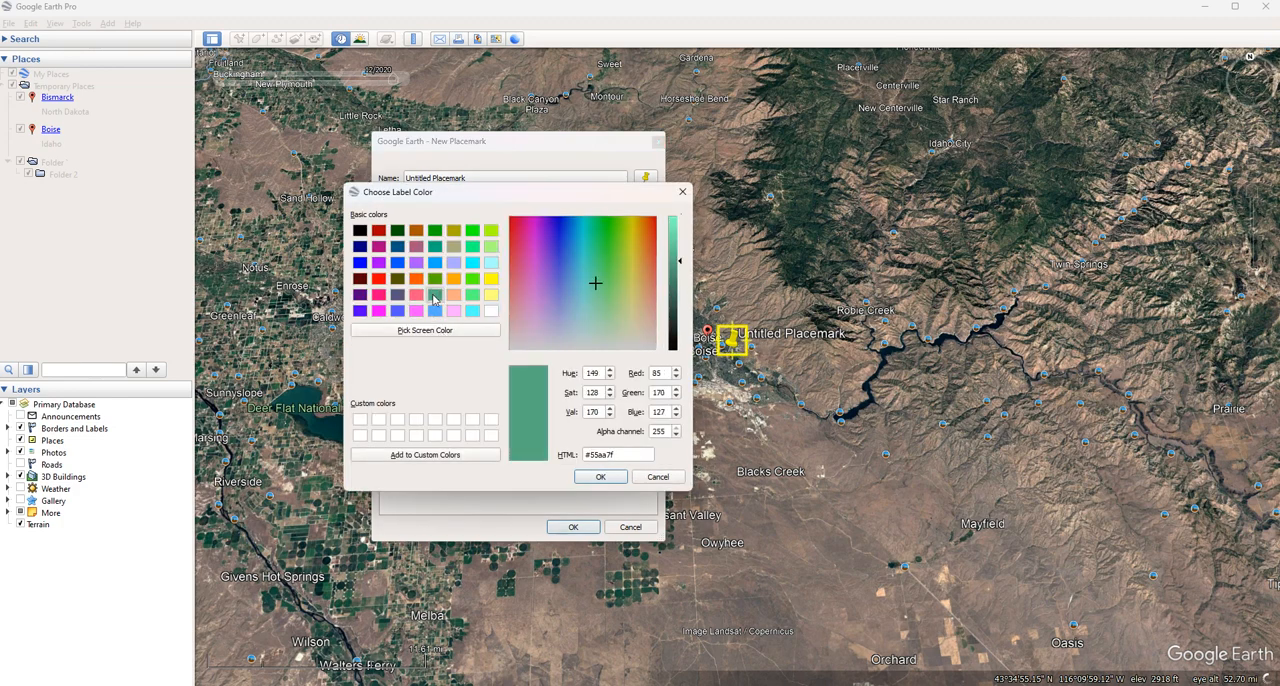
click(598, 477)
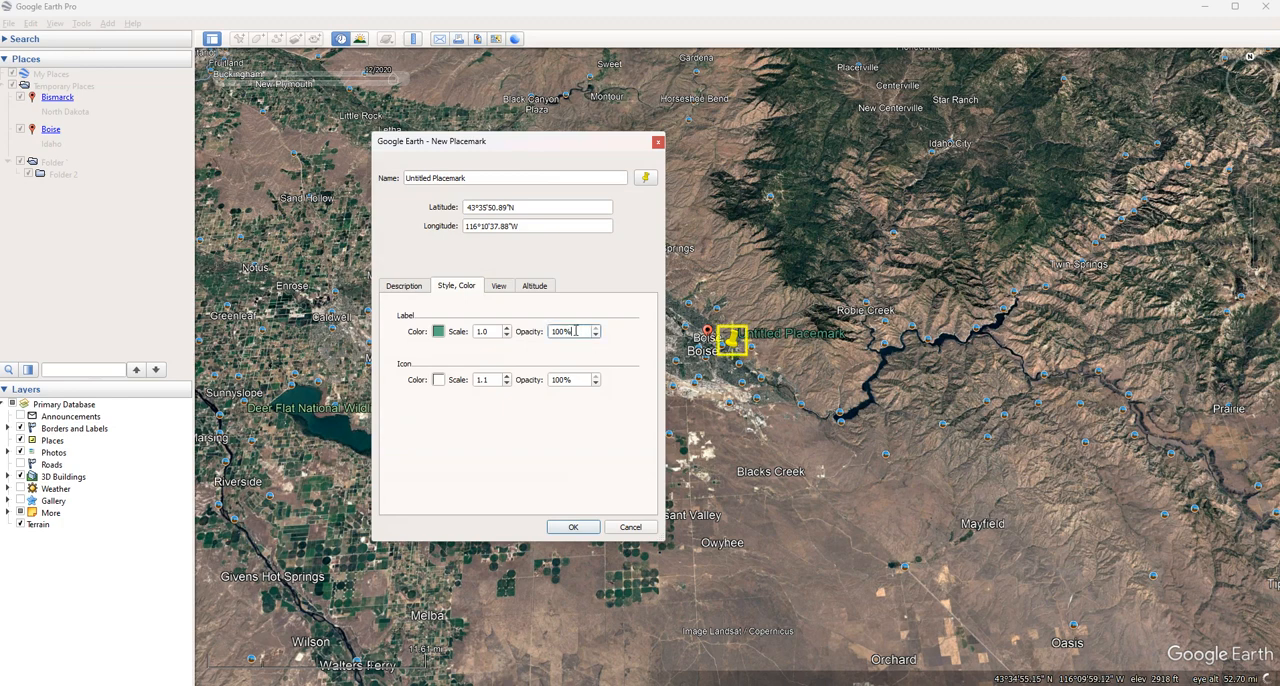
Set the placemark's label opacity to 50% and save the placemark in Folder 2
drag(576, 331, 547, 336)
text(50)
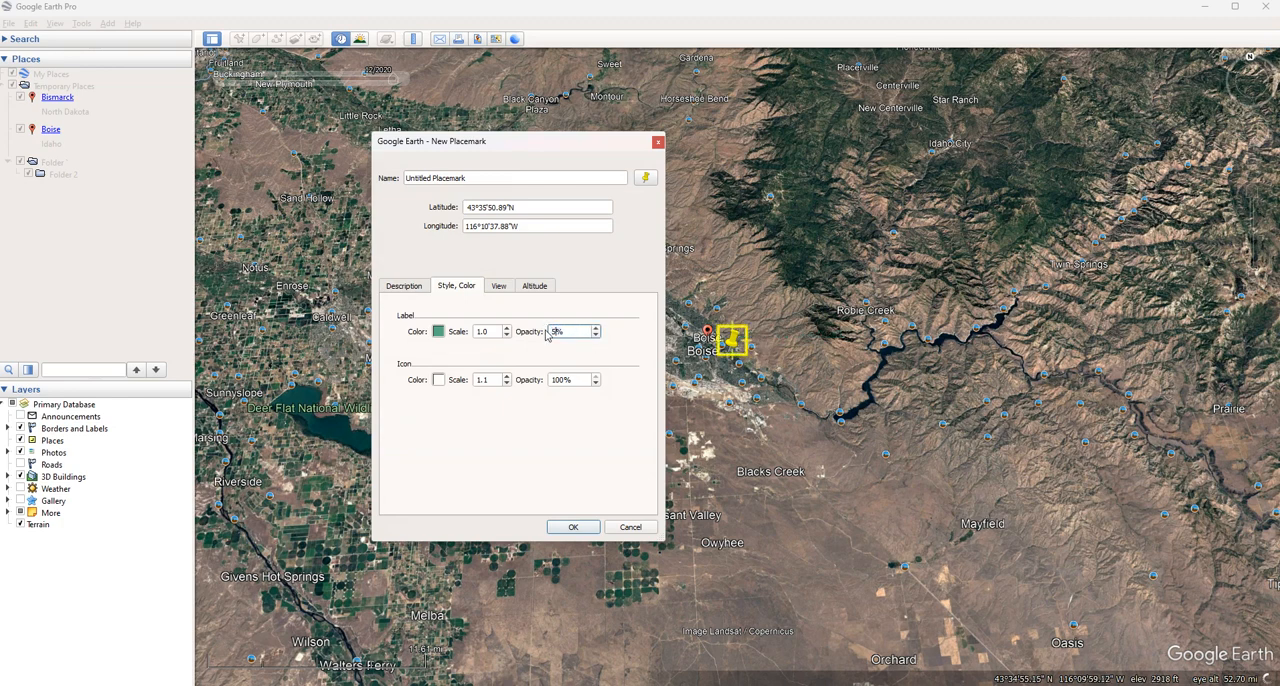
key(Return)
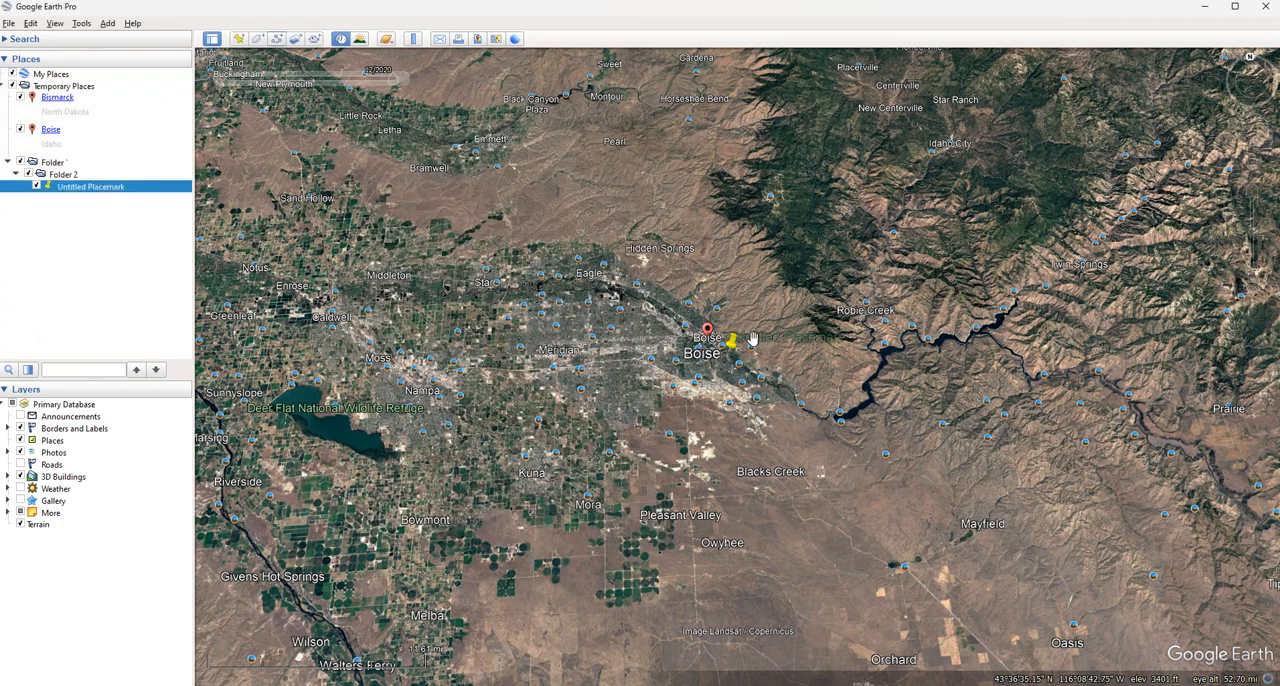
Edit the saved placemark's properties to set its label opacity to 100%
right_click(73, 188)
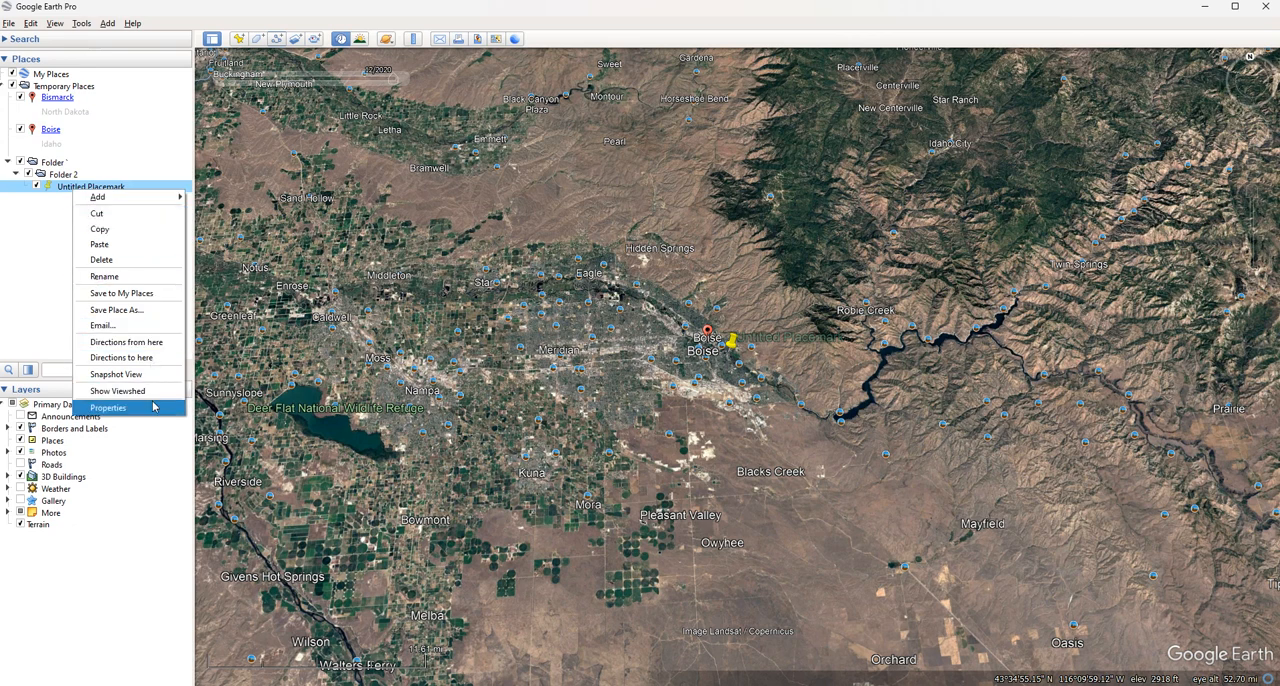
click(110, 408)
click(456, 286)
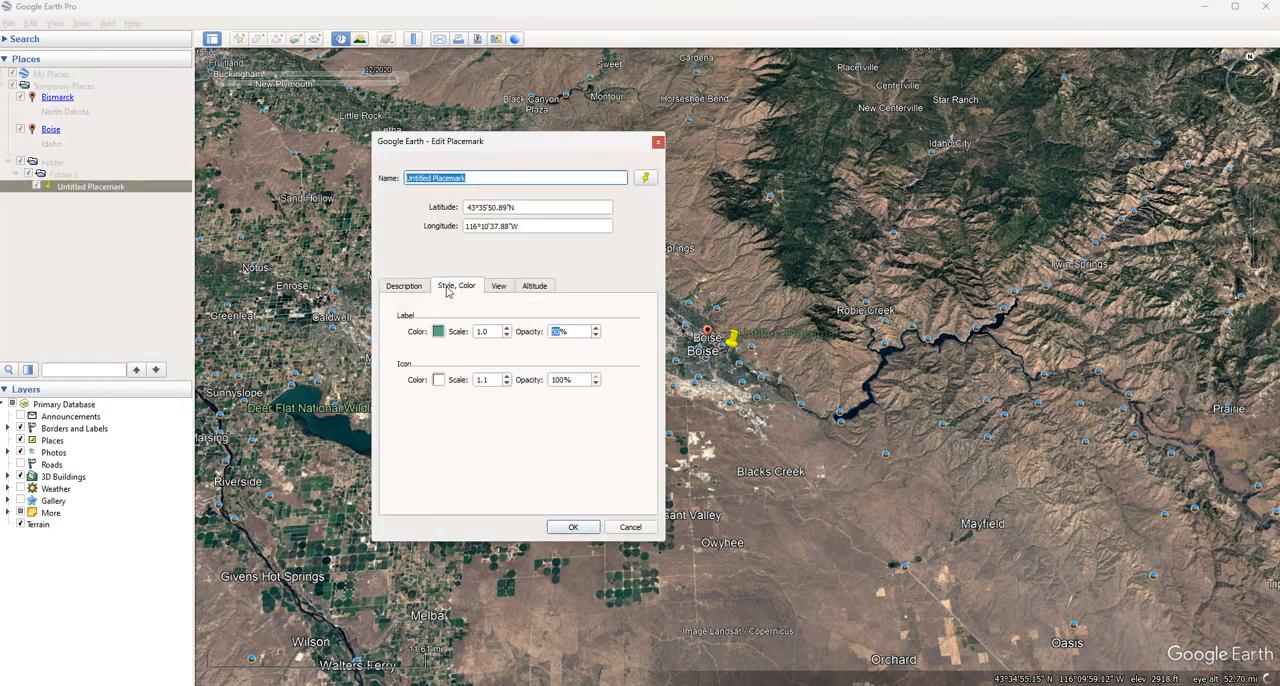
click(560, 332)
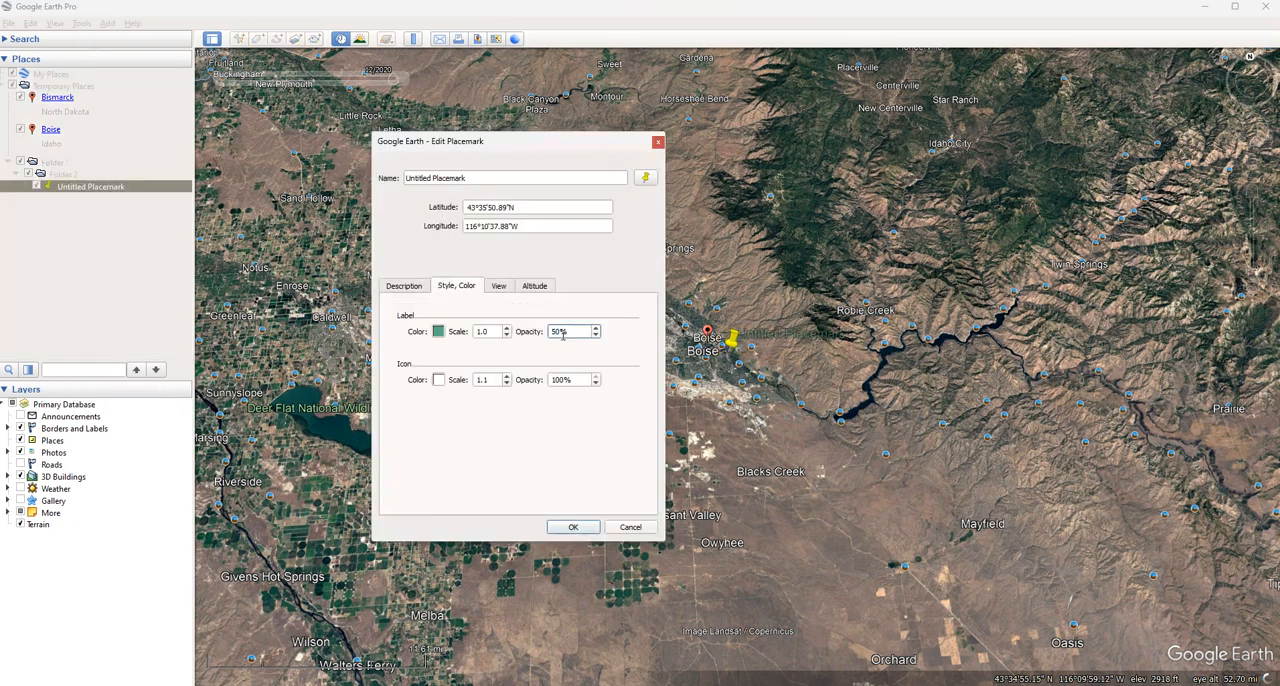
text(100)
click(572, 527)
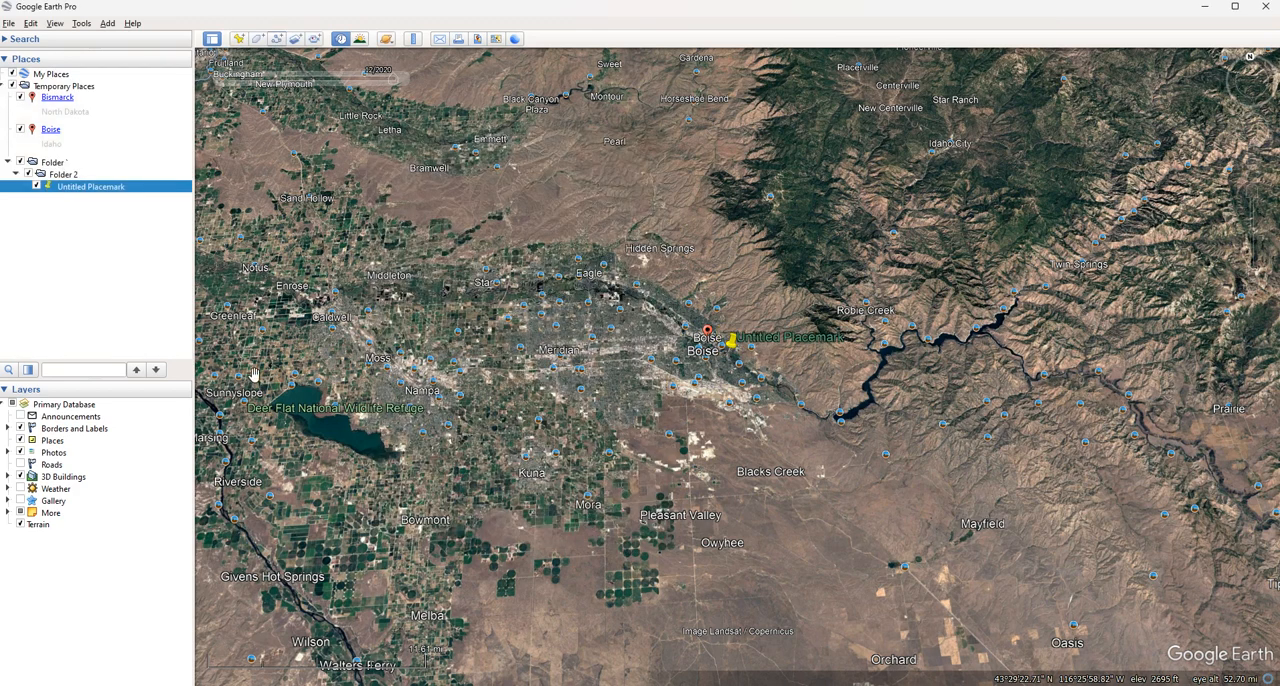
Reopen the placemark's style properties and set its icon color to red #ff0000
right_click(83, 192)
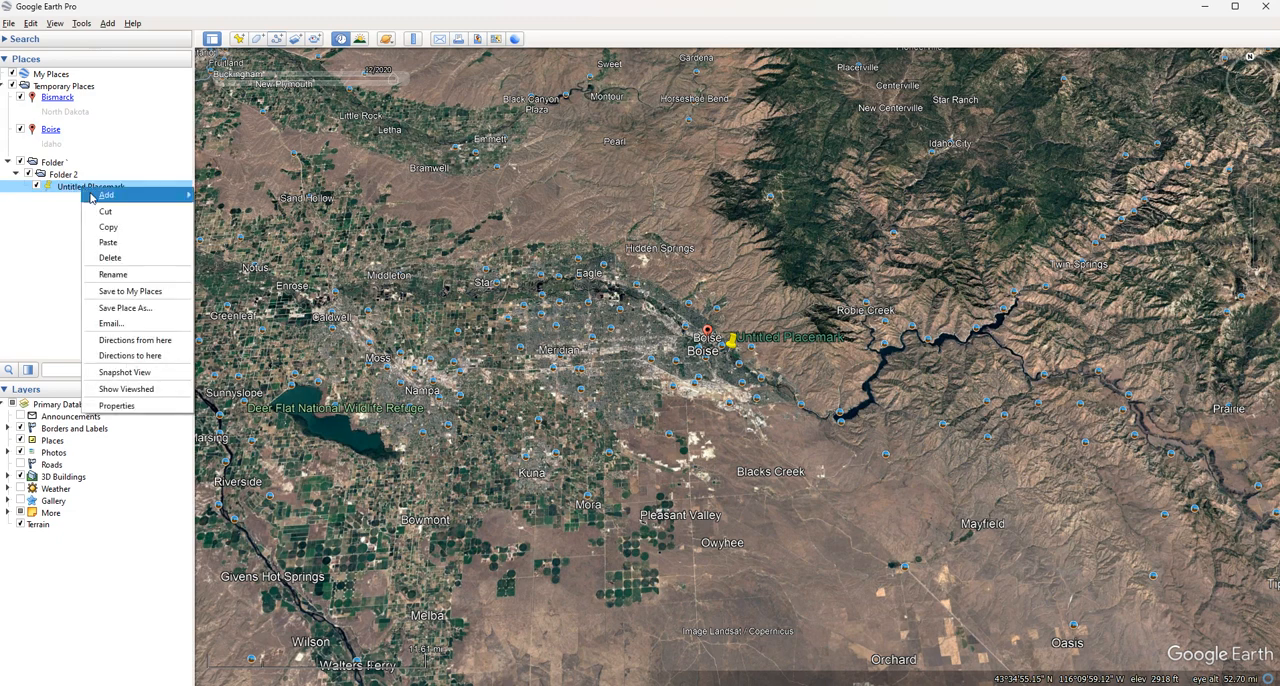
click(110, 406)
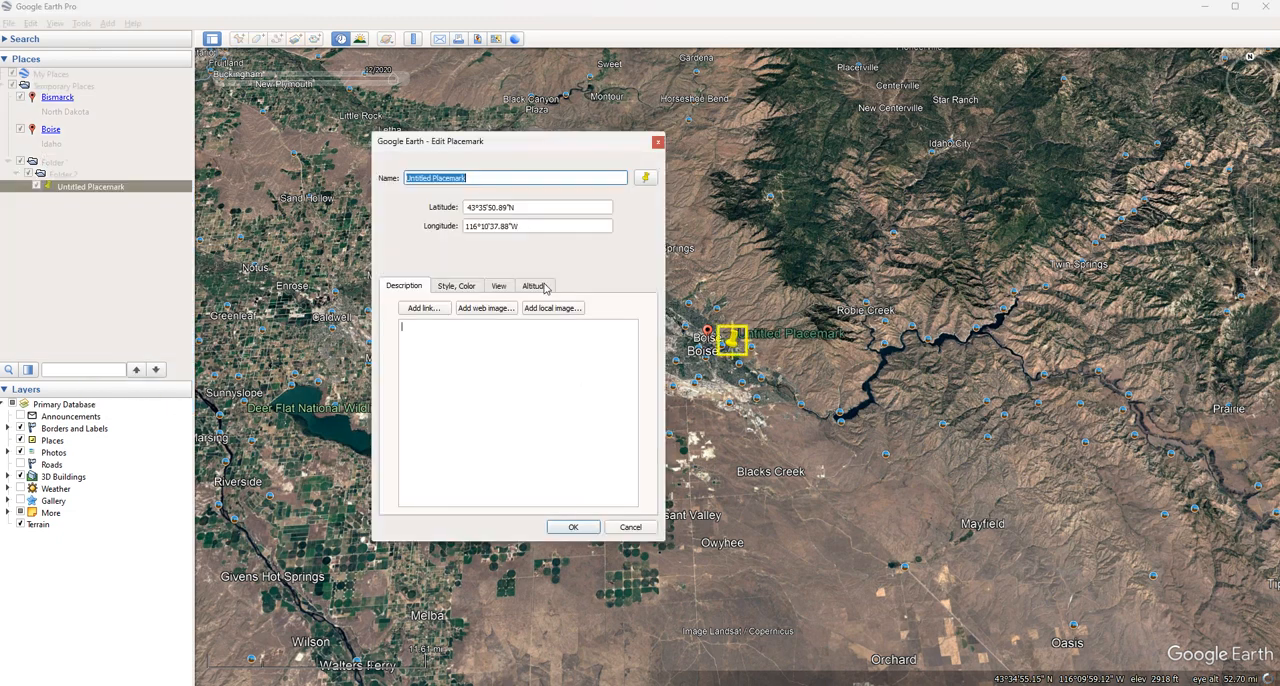
click(453, 287)
click(438, 381)
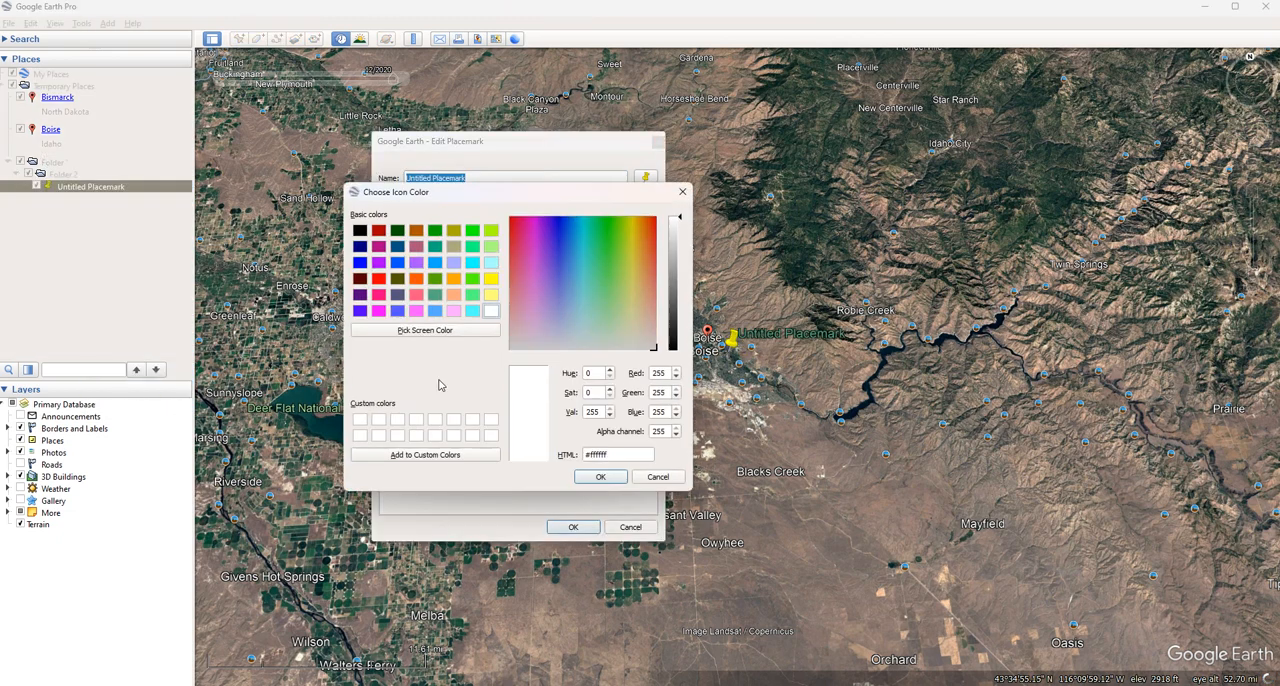
click(491, 280)
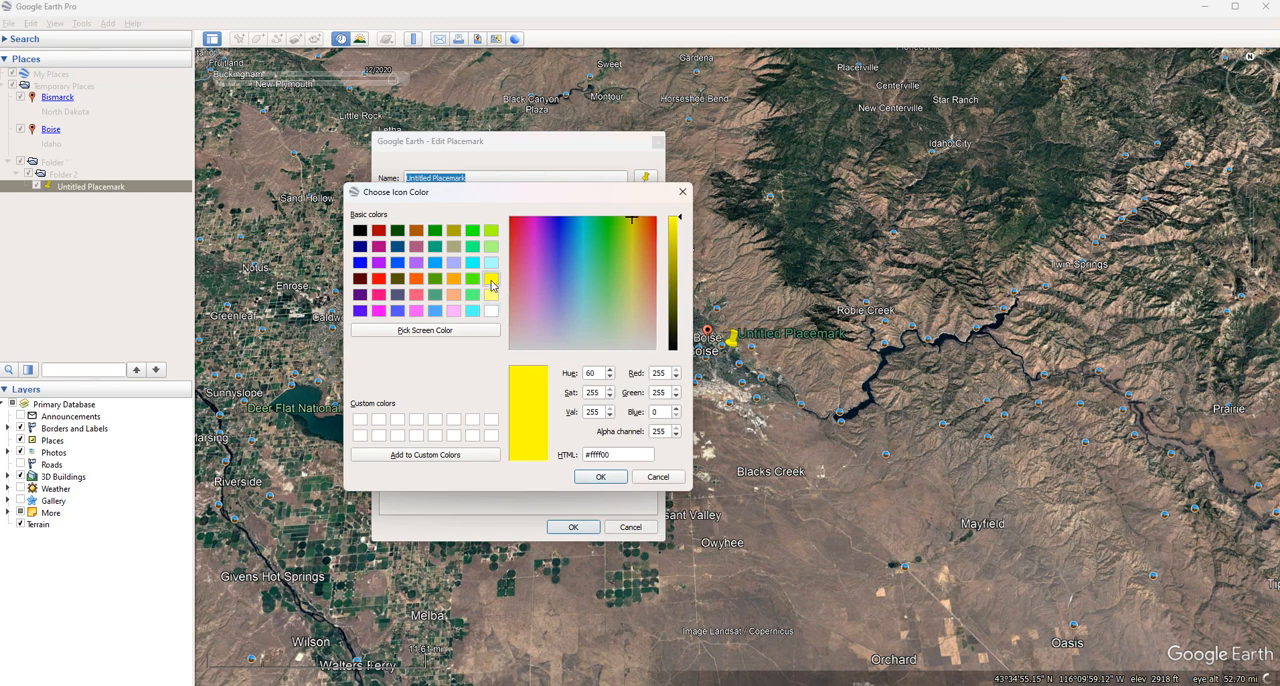
click(378, 280)
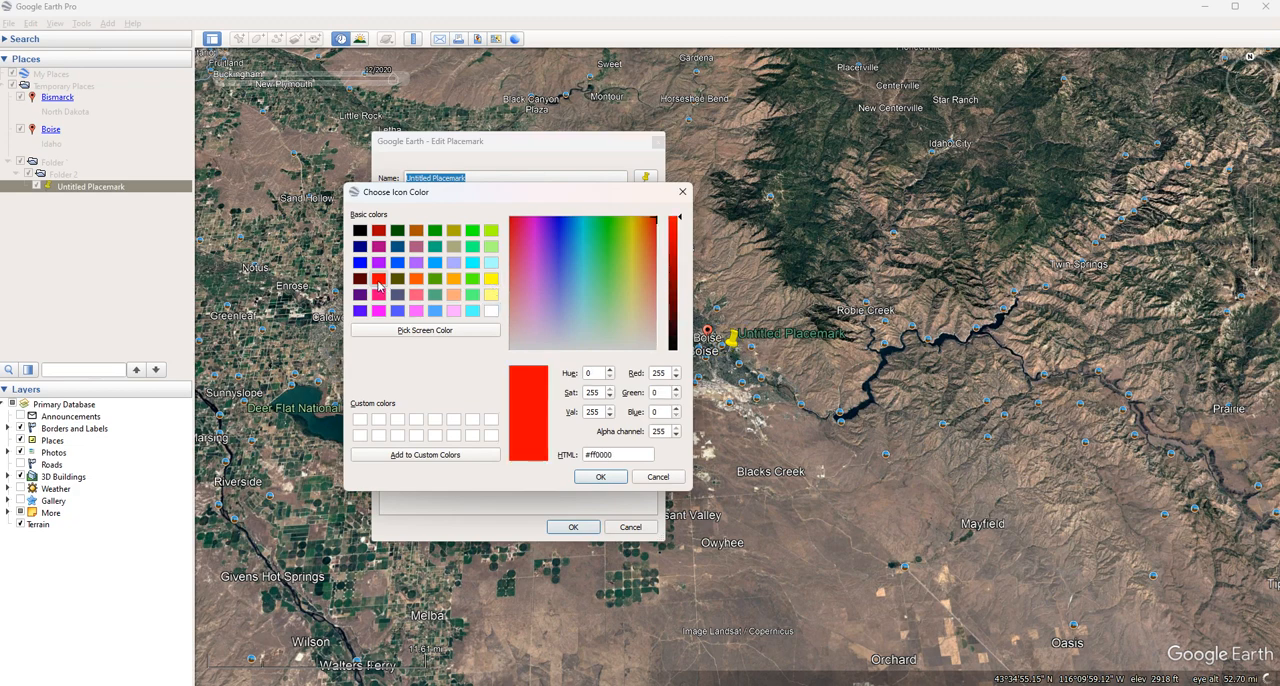
click(596, 478)
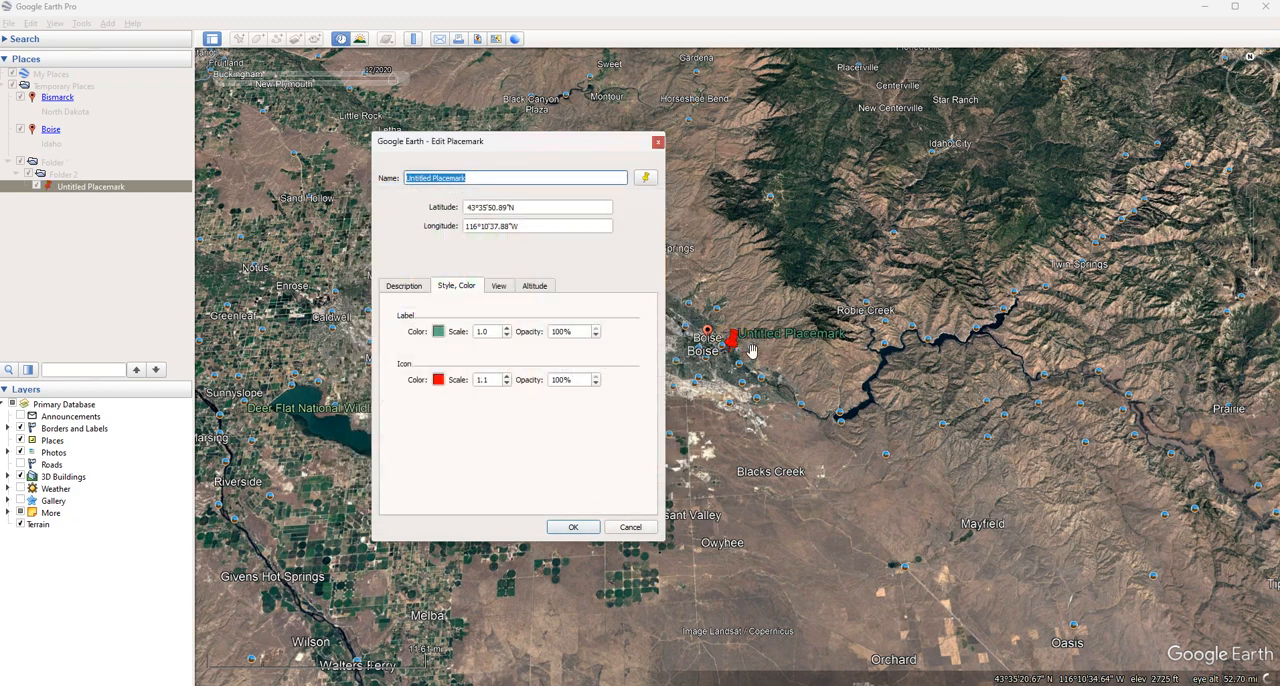
Set the placemark's icon opacity to 50% and save the changes
click(595, 384)
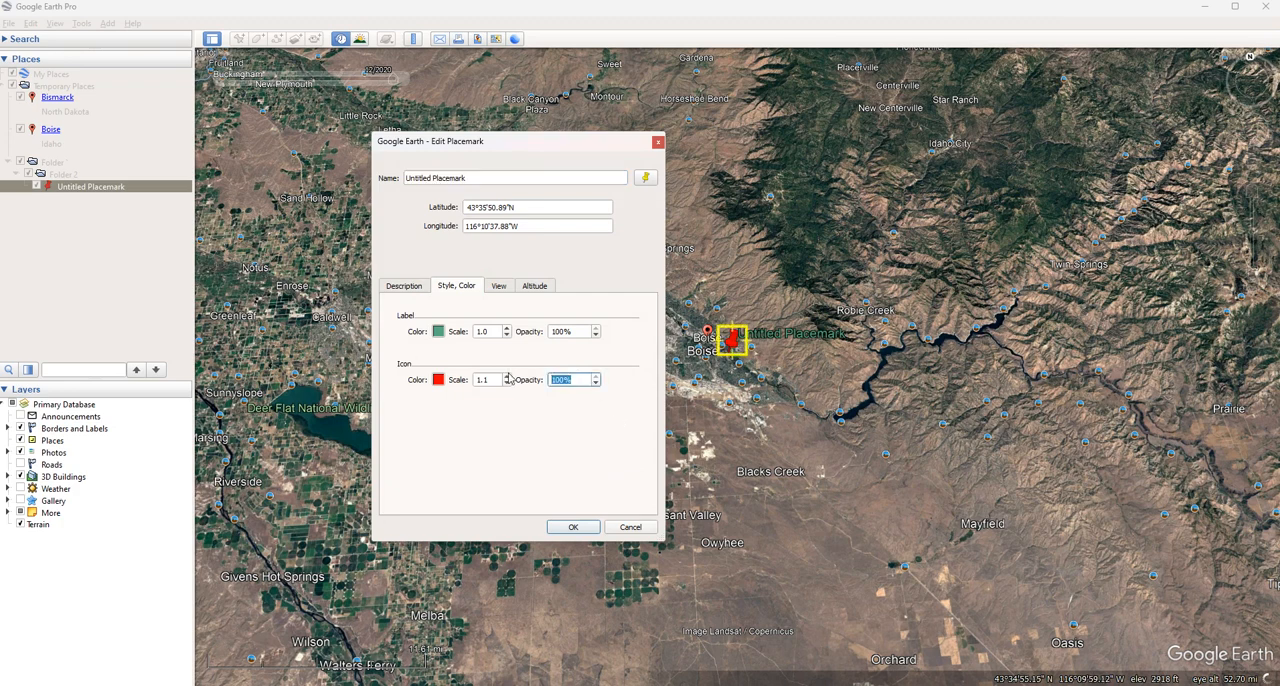
text(50)
click(575, 527)
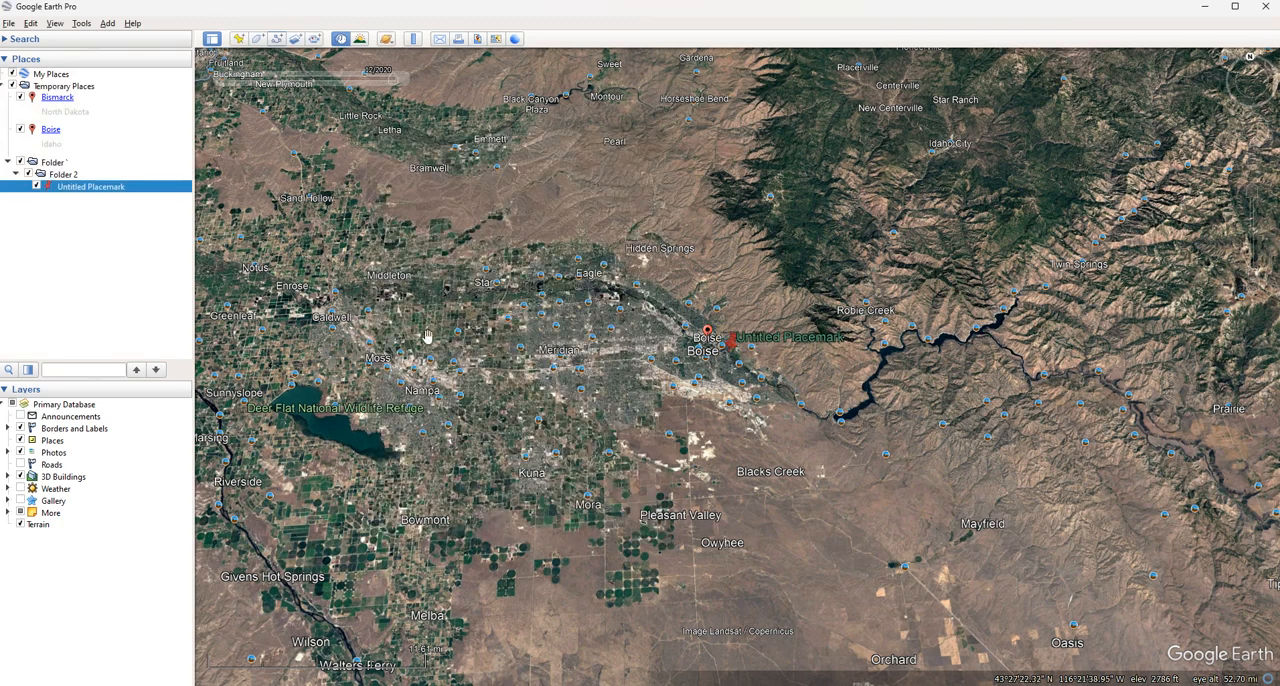
Close the blank new polygon and reopen the untitled placemark's style and color properties
click(257, 39)
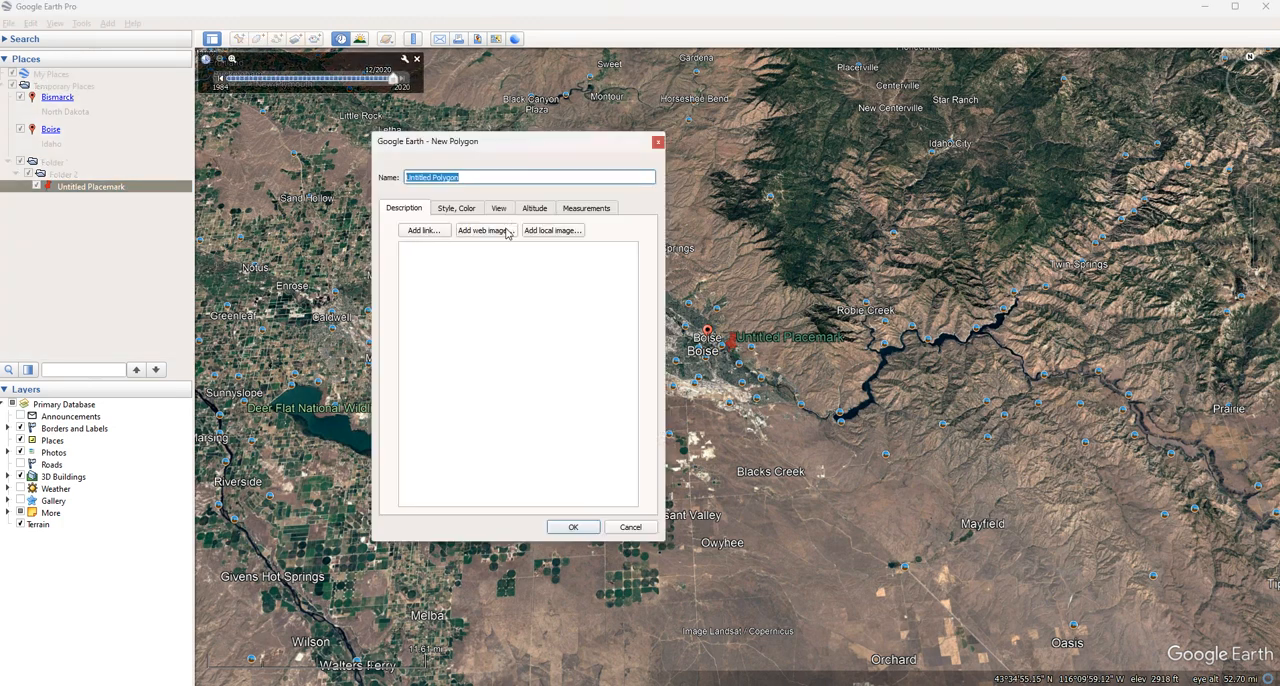
click(656, 141)
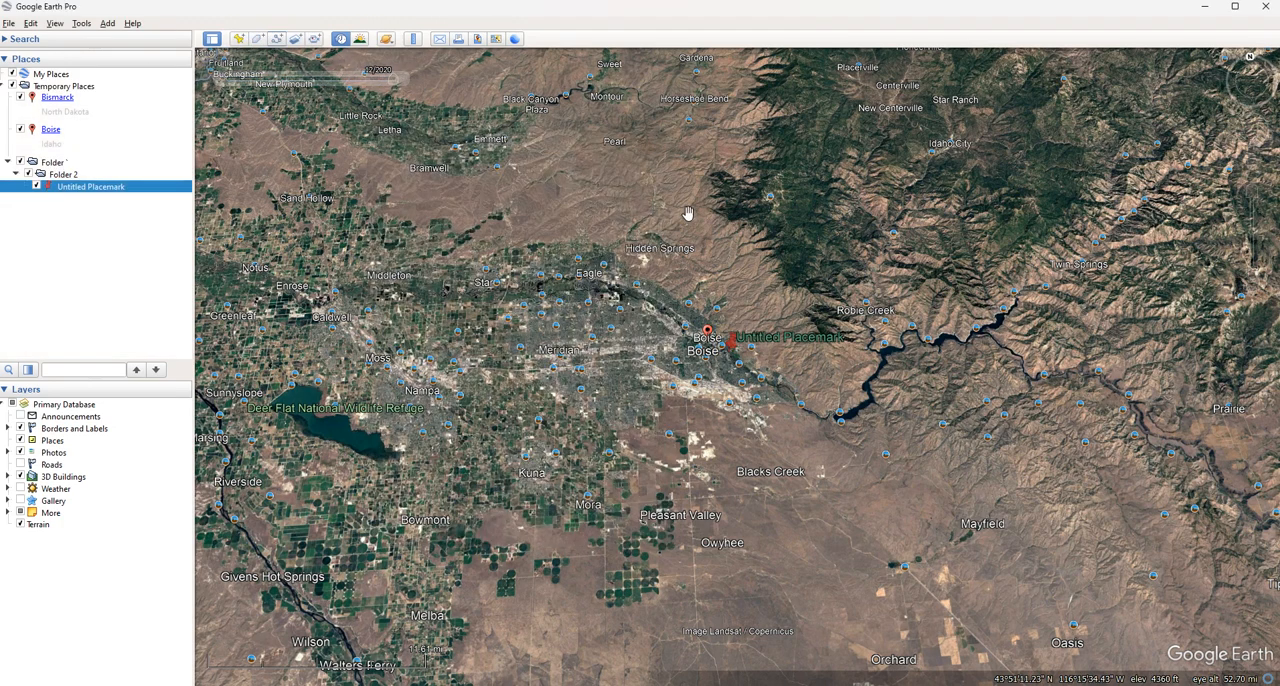
right_click(733, 340)
click(770, 543)
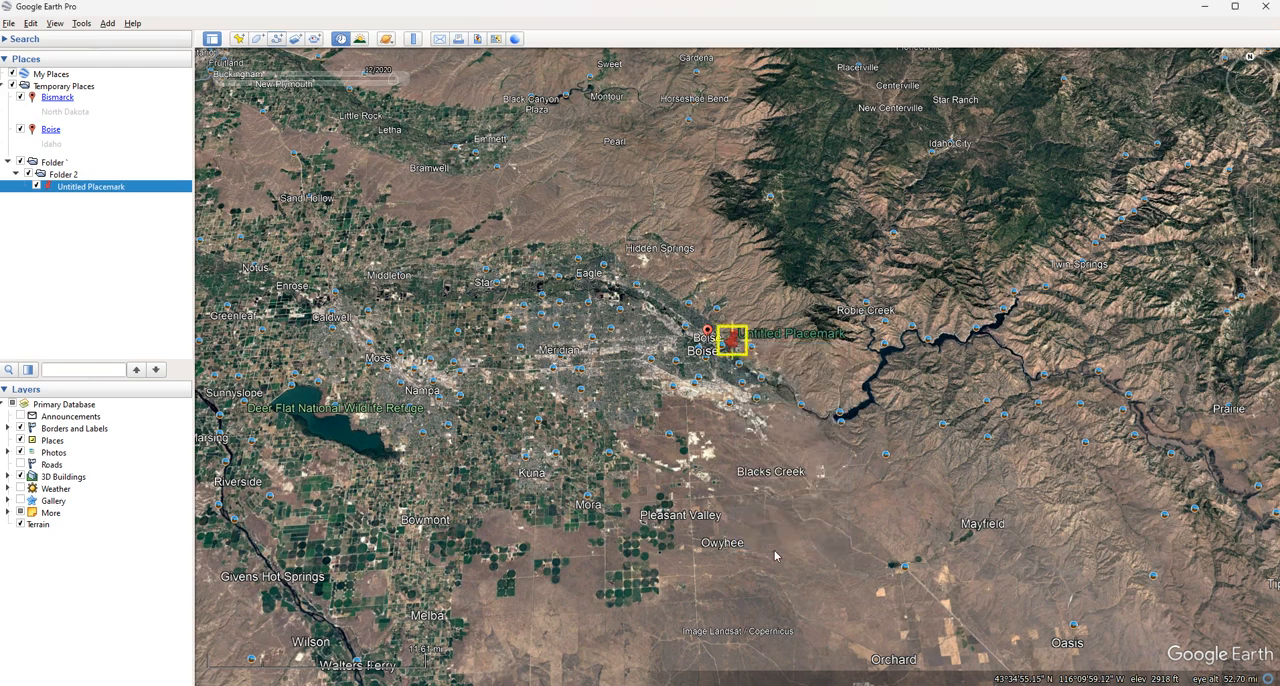
click(458, 288)
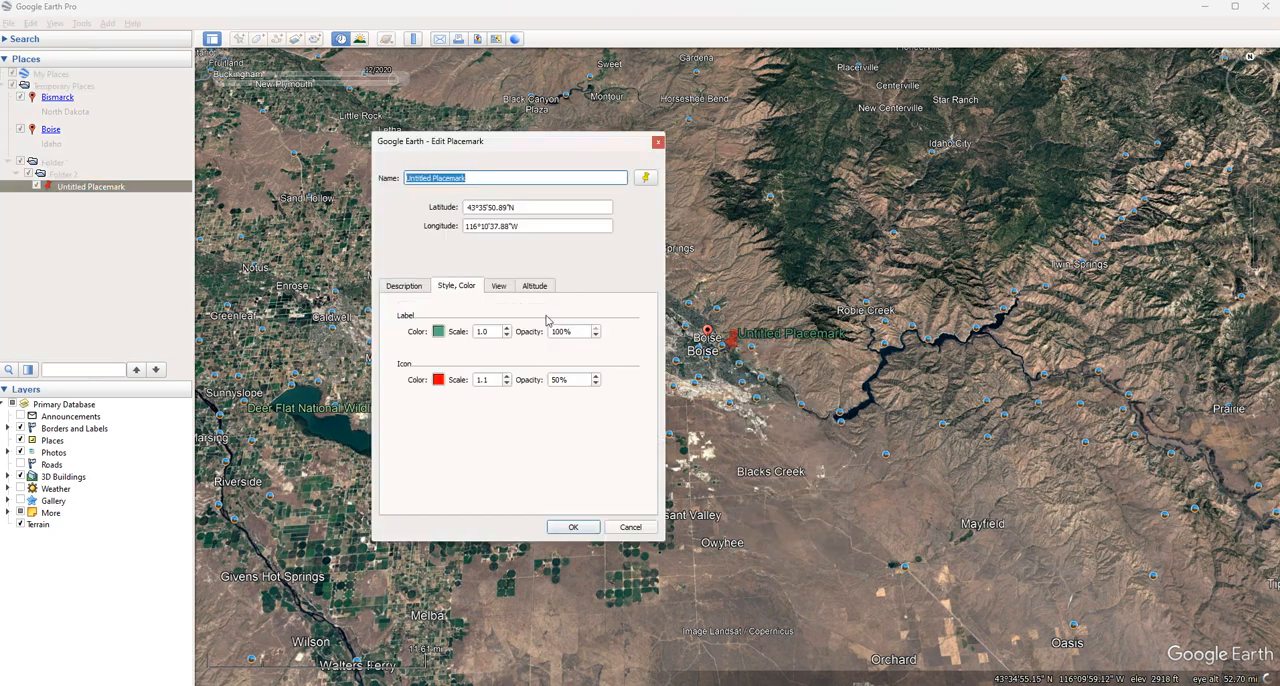
Try a larger label scale for the placemark, and return the scale to 1.0
click(506, 328)
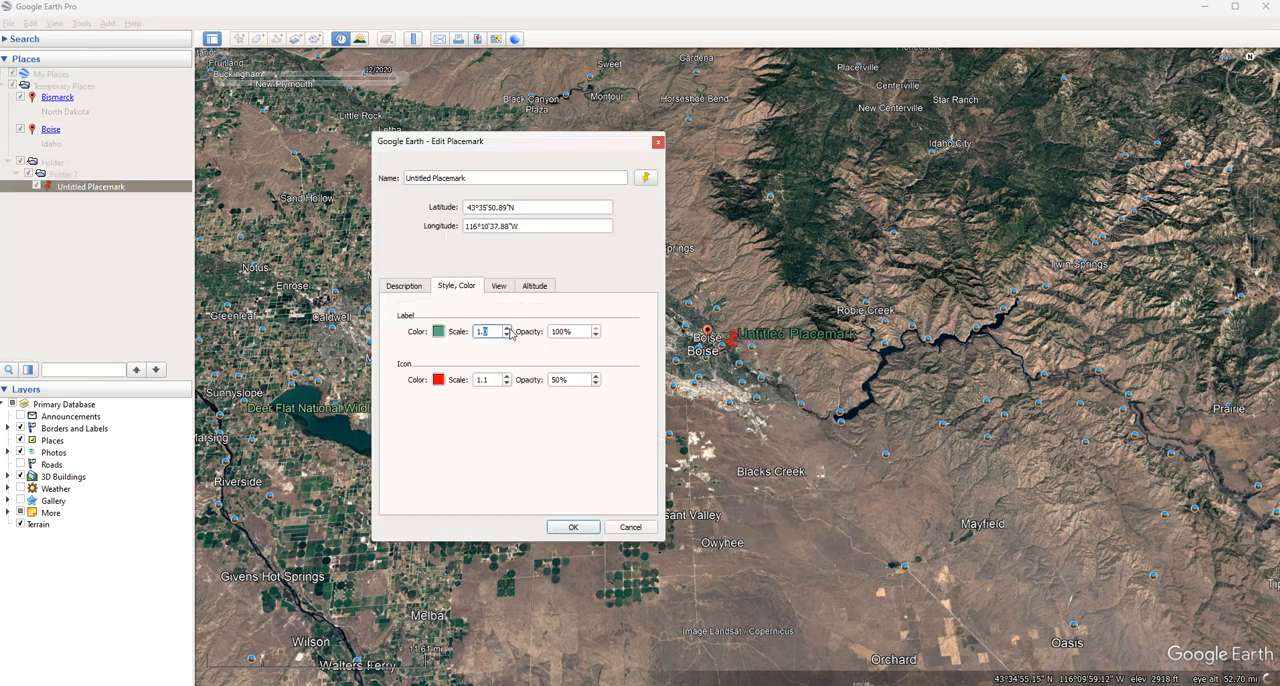
click(506, 328)
click(506, 328)
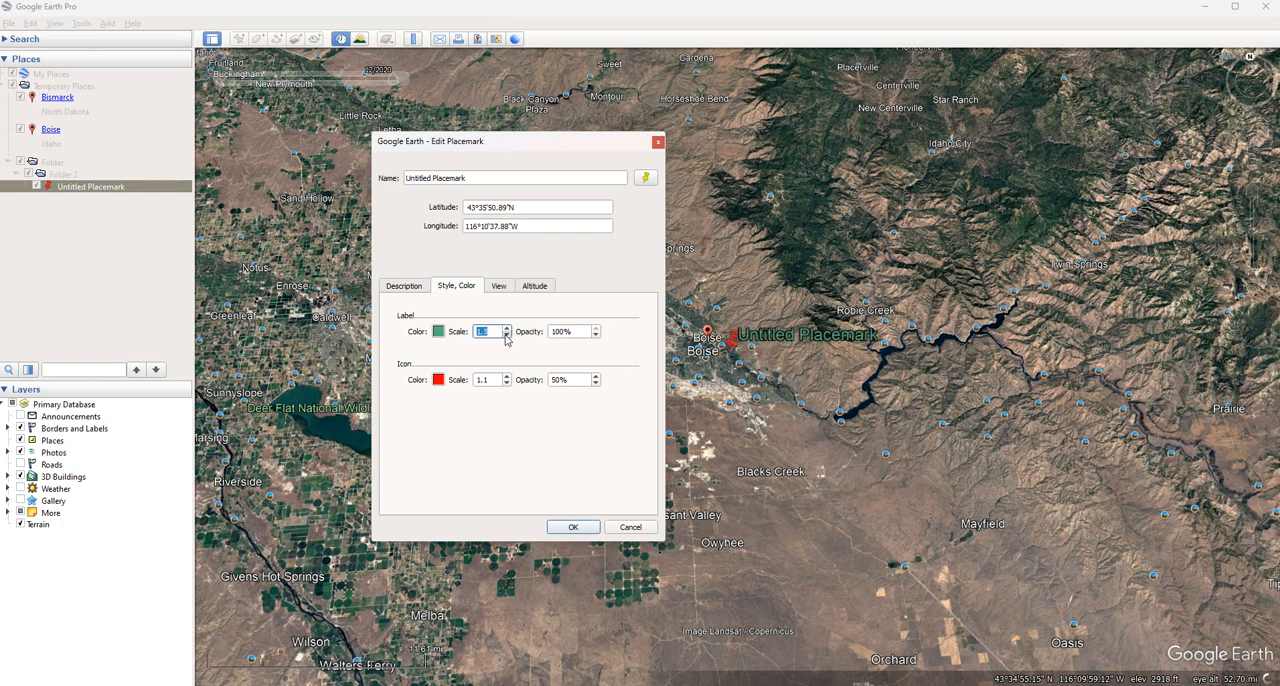
click(506, 335)
click(506, 335)
click(506, 335)
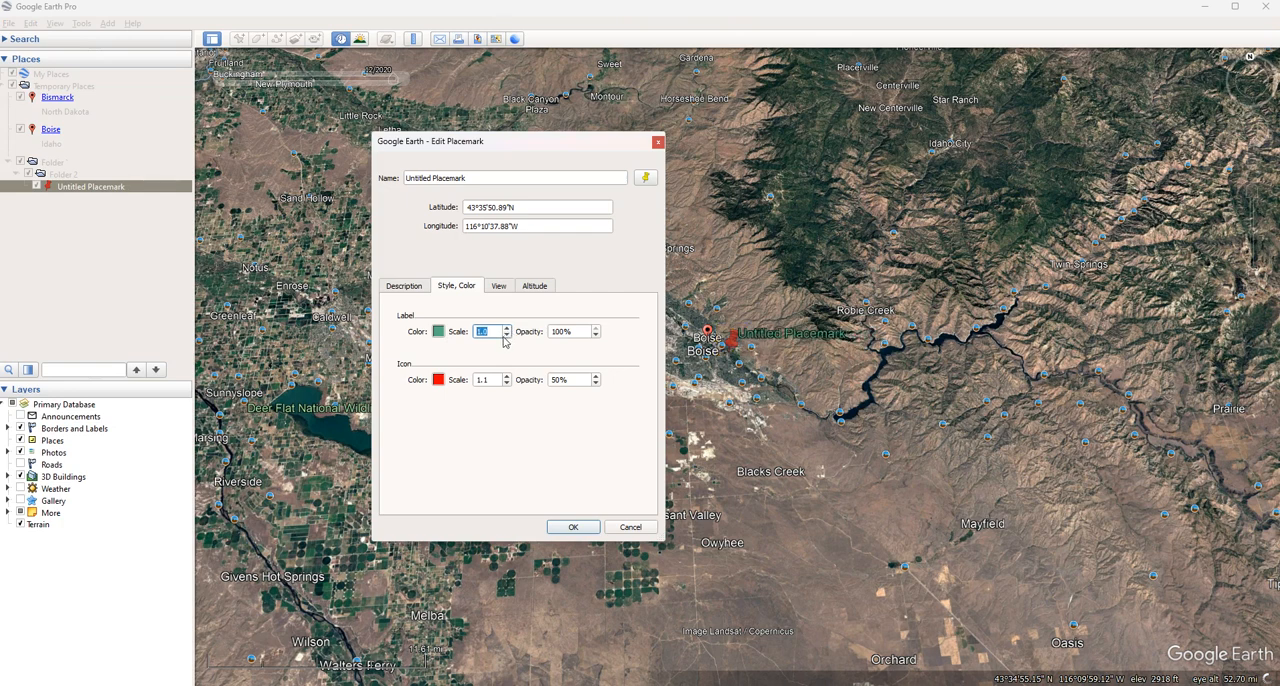
Open the placemark's view settings and move the placemark slightly northeast, to about 43°36'49"N, 116°10'4"W
click(498, 287)
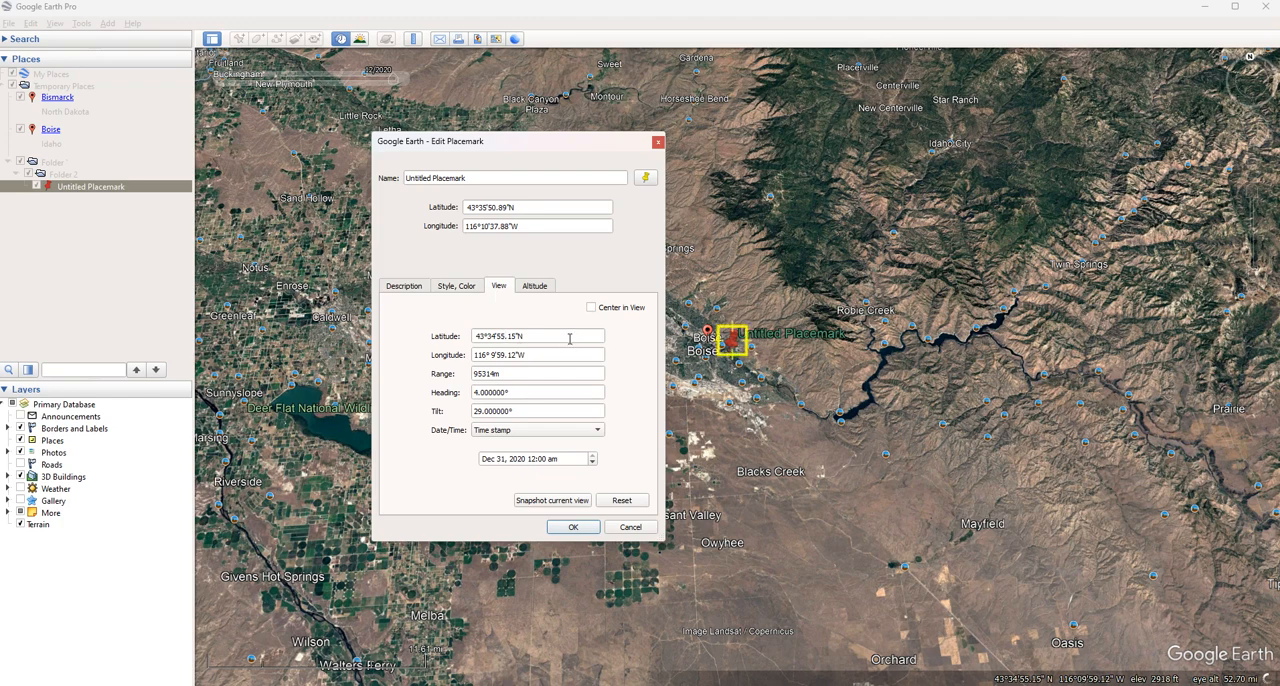
drag(745, 398, 784, 436)
scroll(774, 433, down, 2)
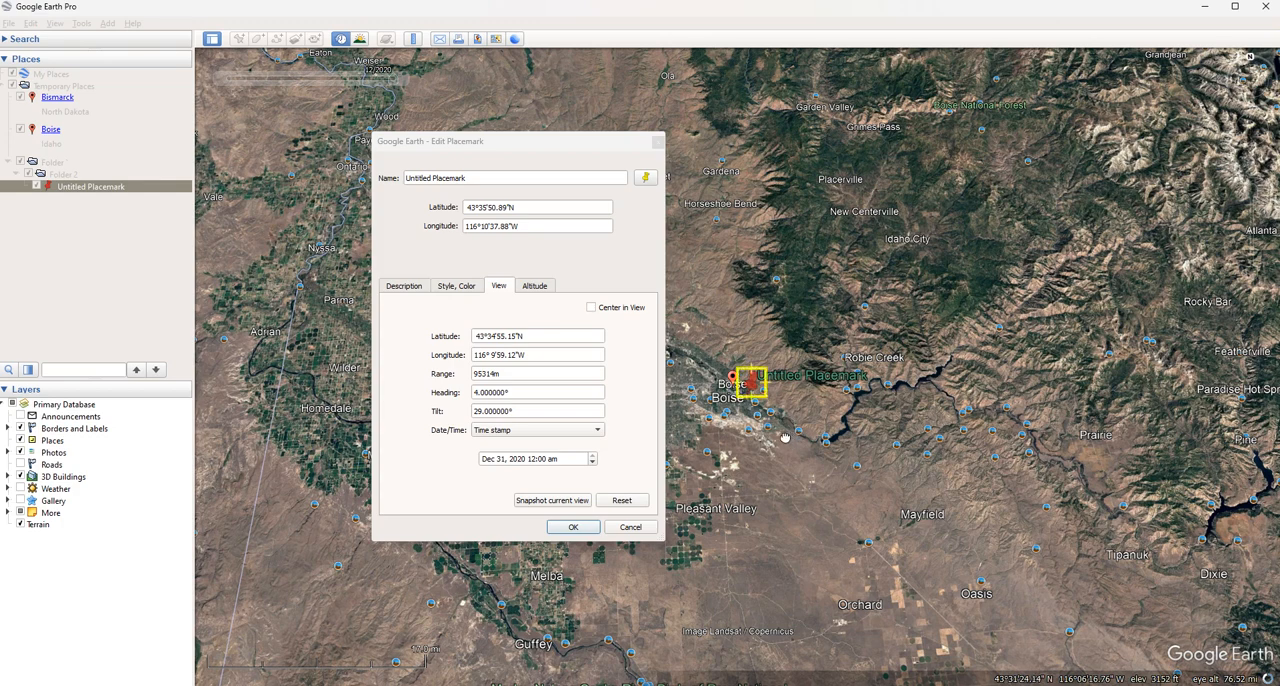
drag(785, 438, 769, 417)
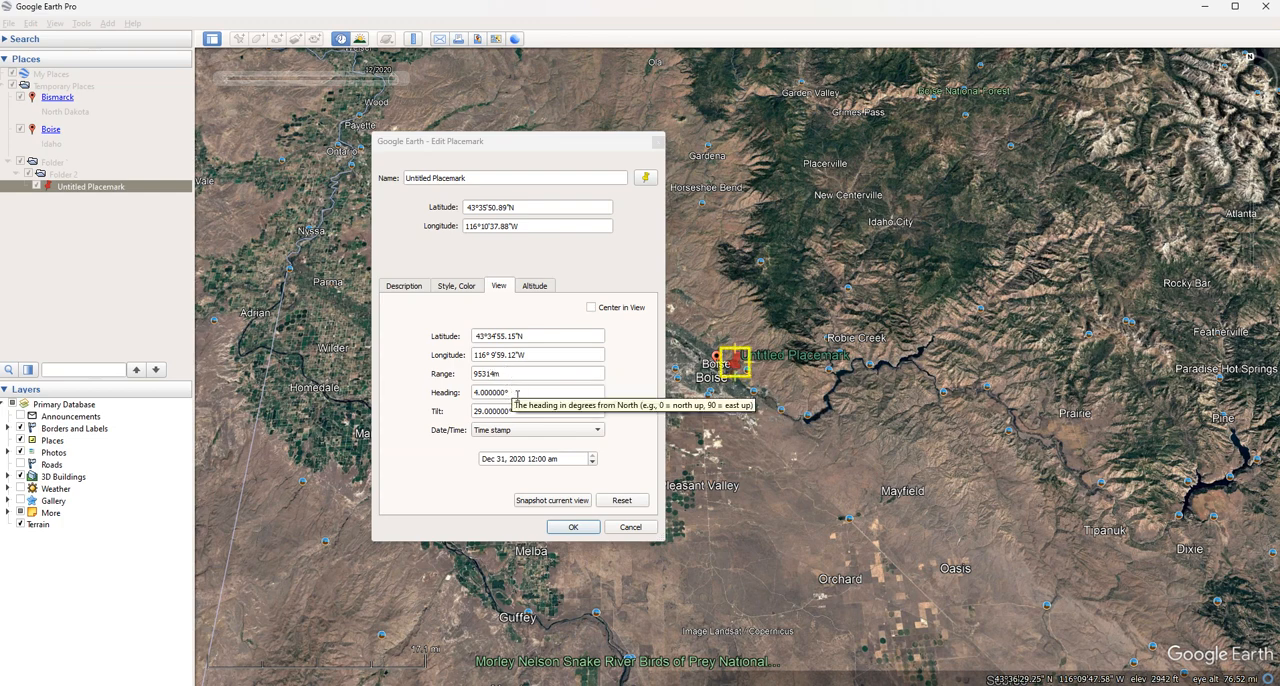
mouse_move(806, 427)
middle_down()
mouse_move(808, 544)
mouse_move(801, 440)
middle_up()
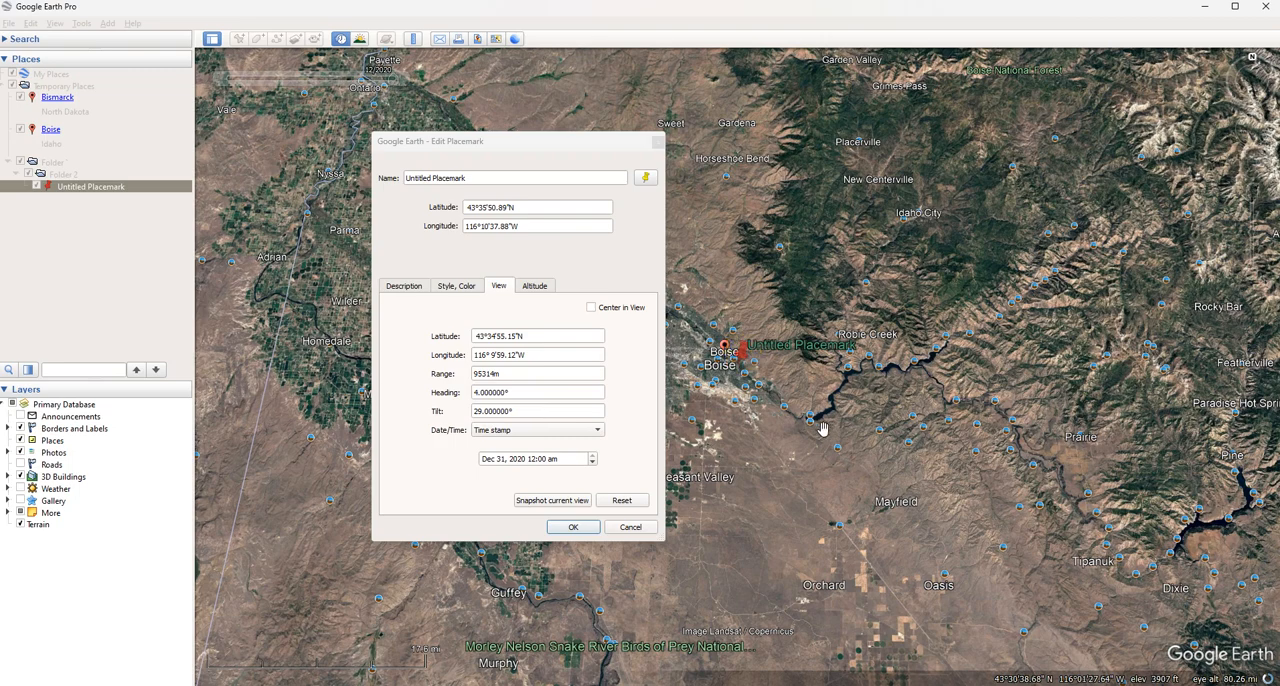
mouse_move(822, 428)
middle_down()
mouse_move(780, 442)
mouse_move(808, 426)
middle_up()
drag(747, 350, 756, 336)
middle_drag(809, 462, 798, 500)
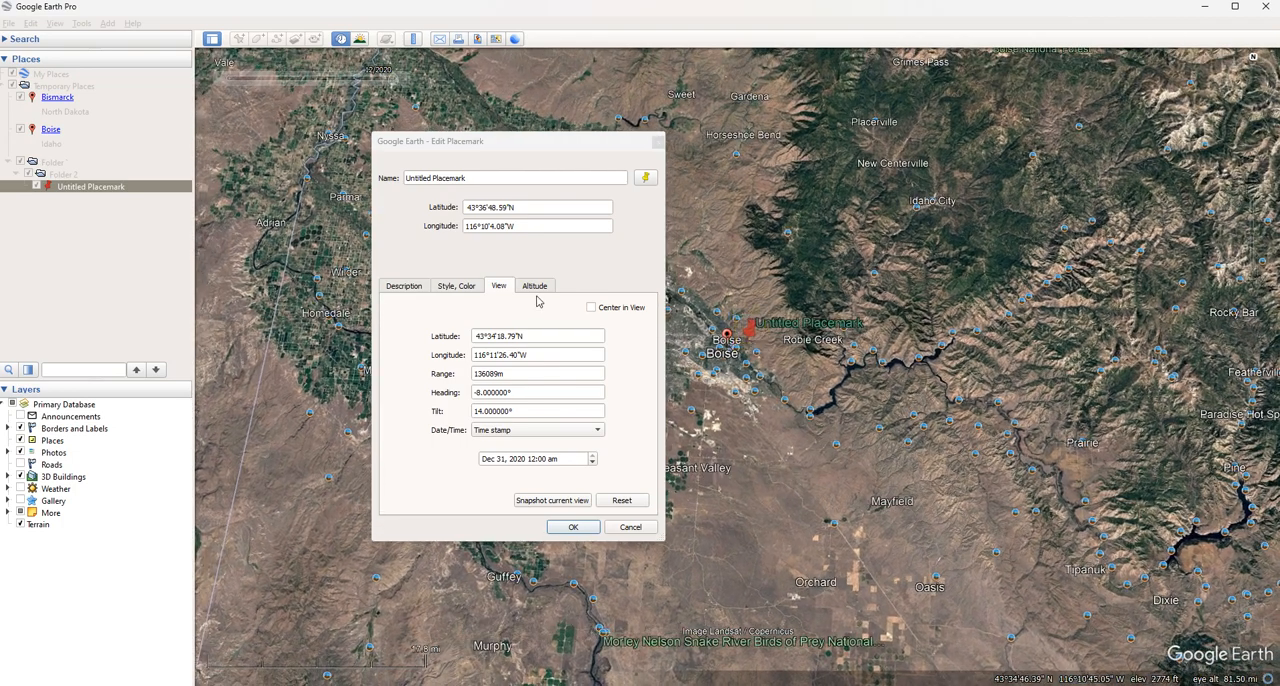
click(557, 438)
click(553, 440)
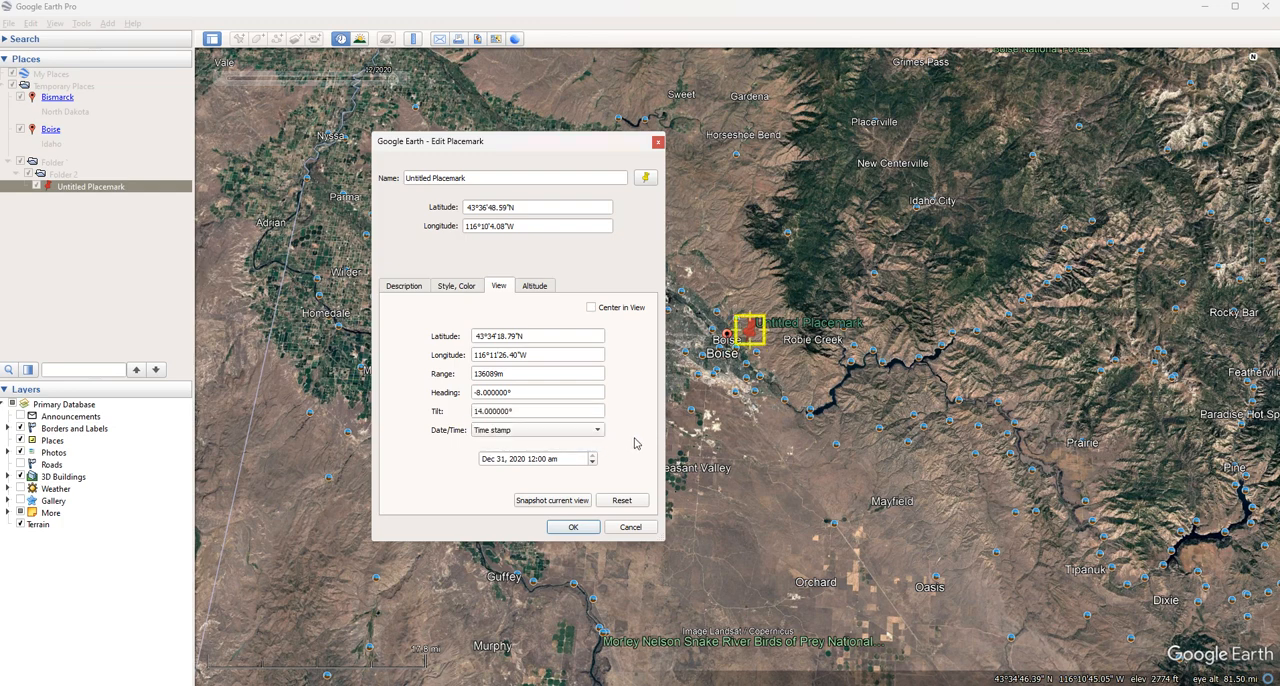
Set the placemark's altitude to 20 m relative to sea floor and save the changes
click(530, 286)
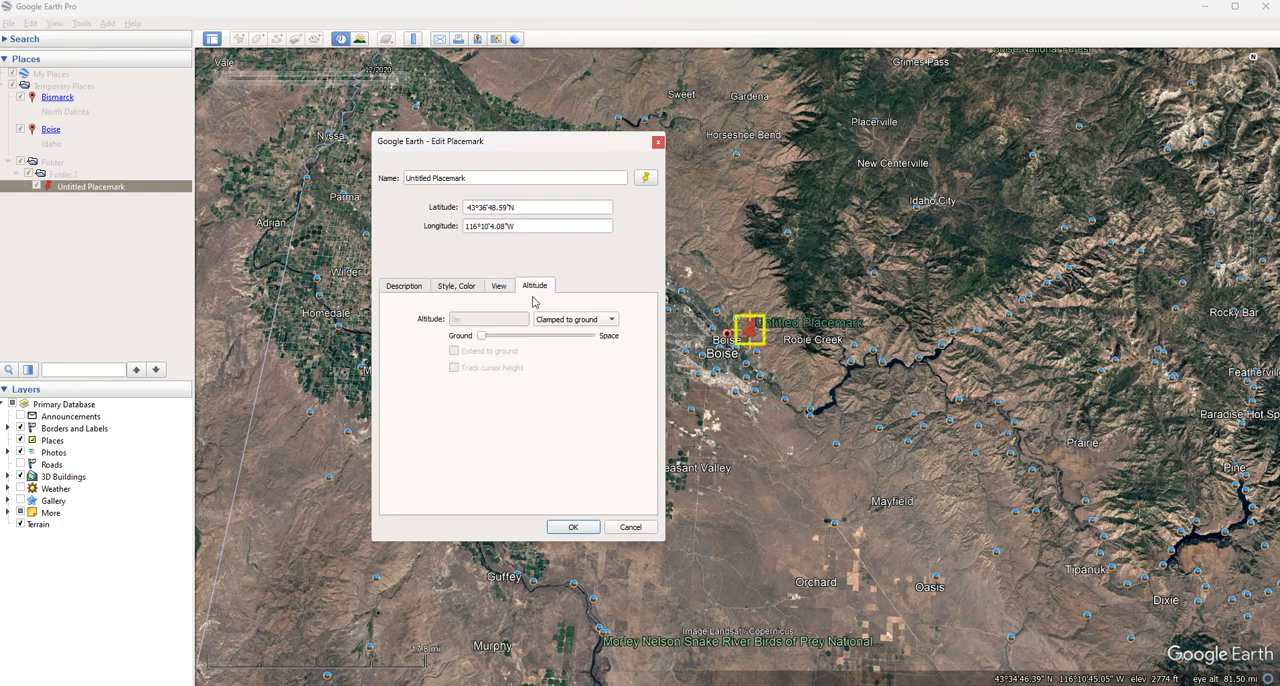
click(562, 320)
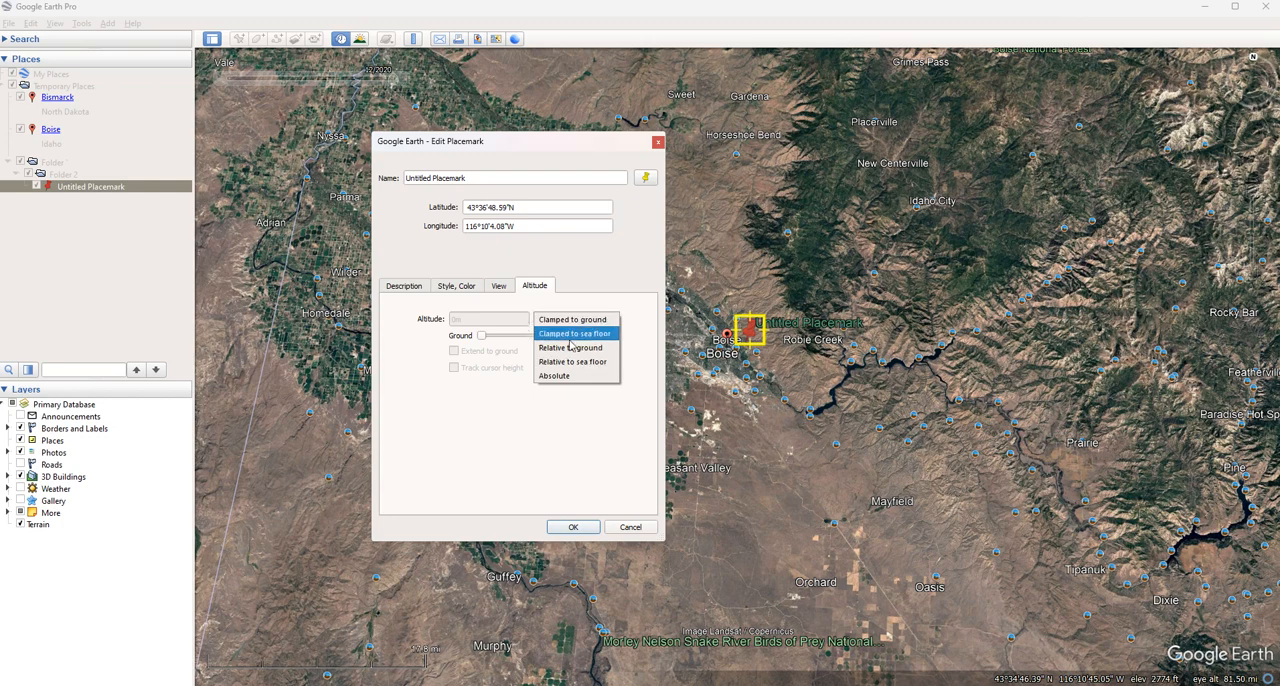
click(572, 316)
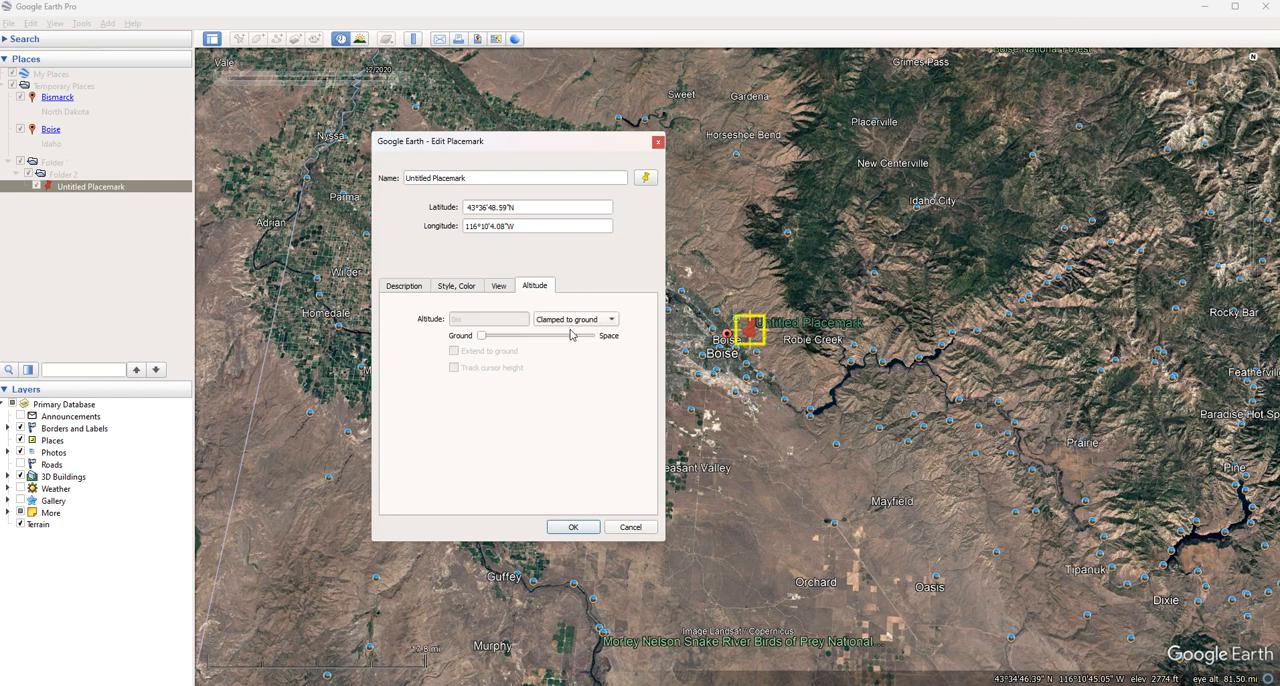
click(571, 320)
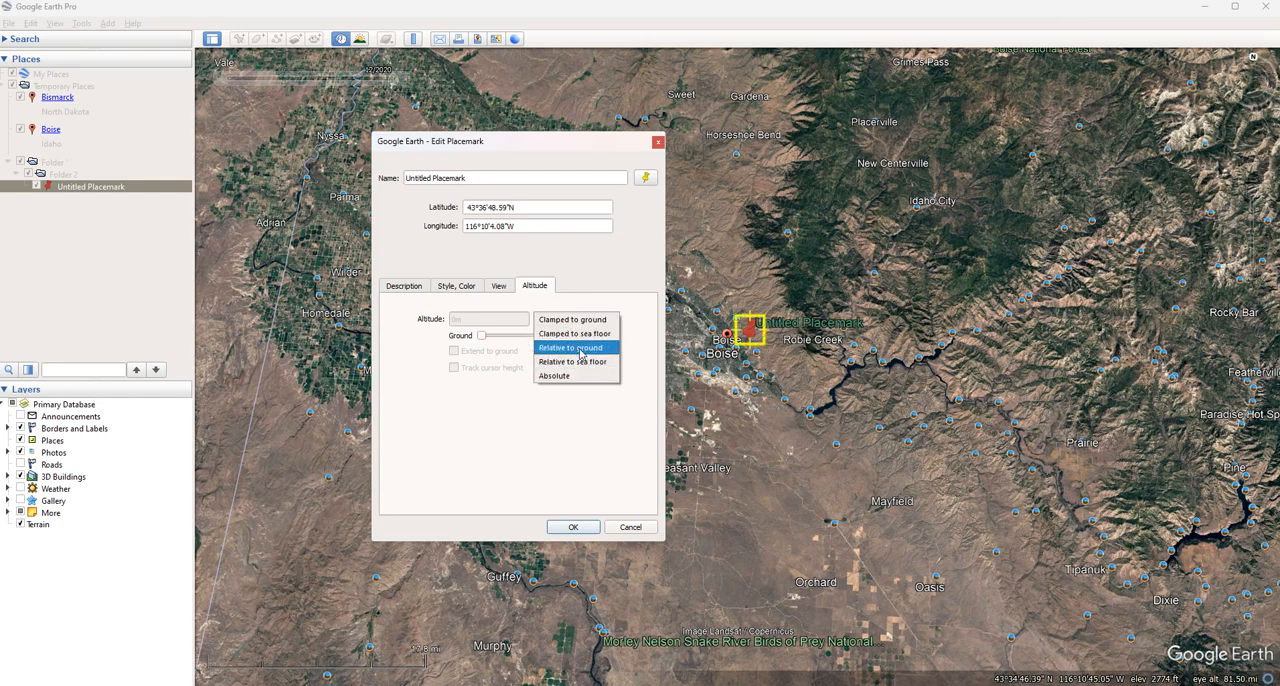
click(580, 348)
click(586, 324)
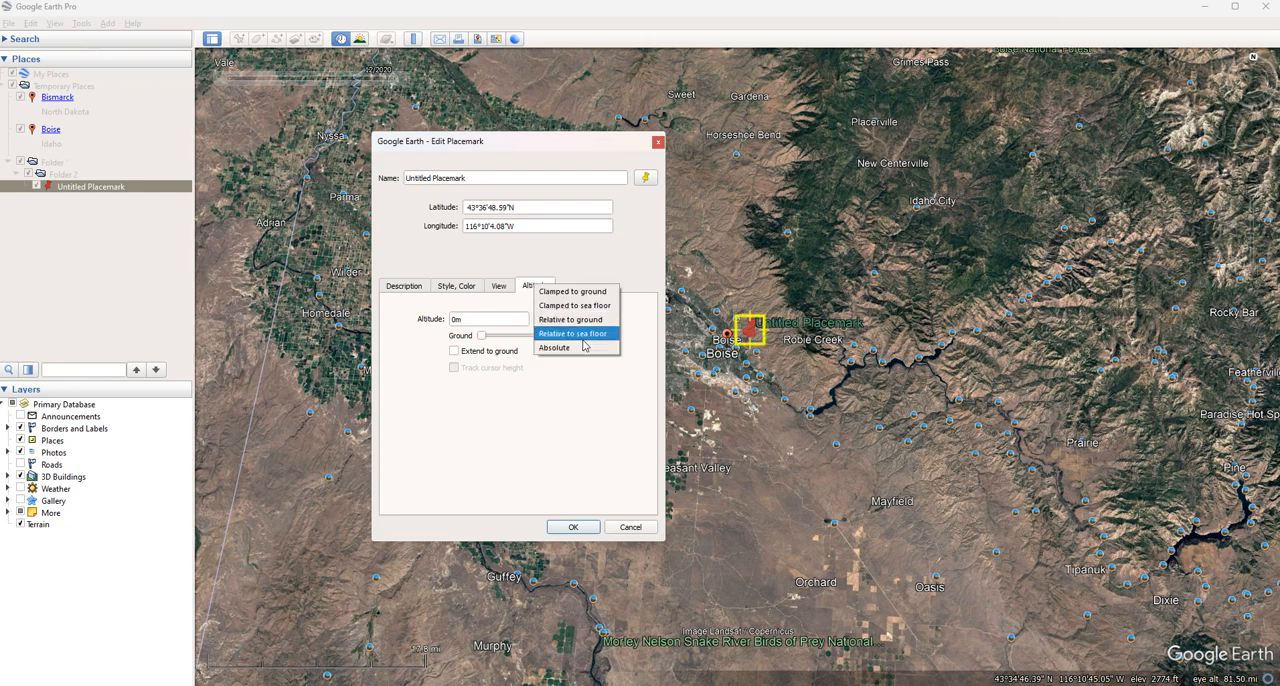
click(584, 345)
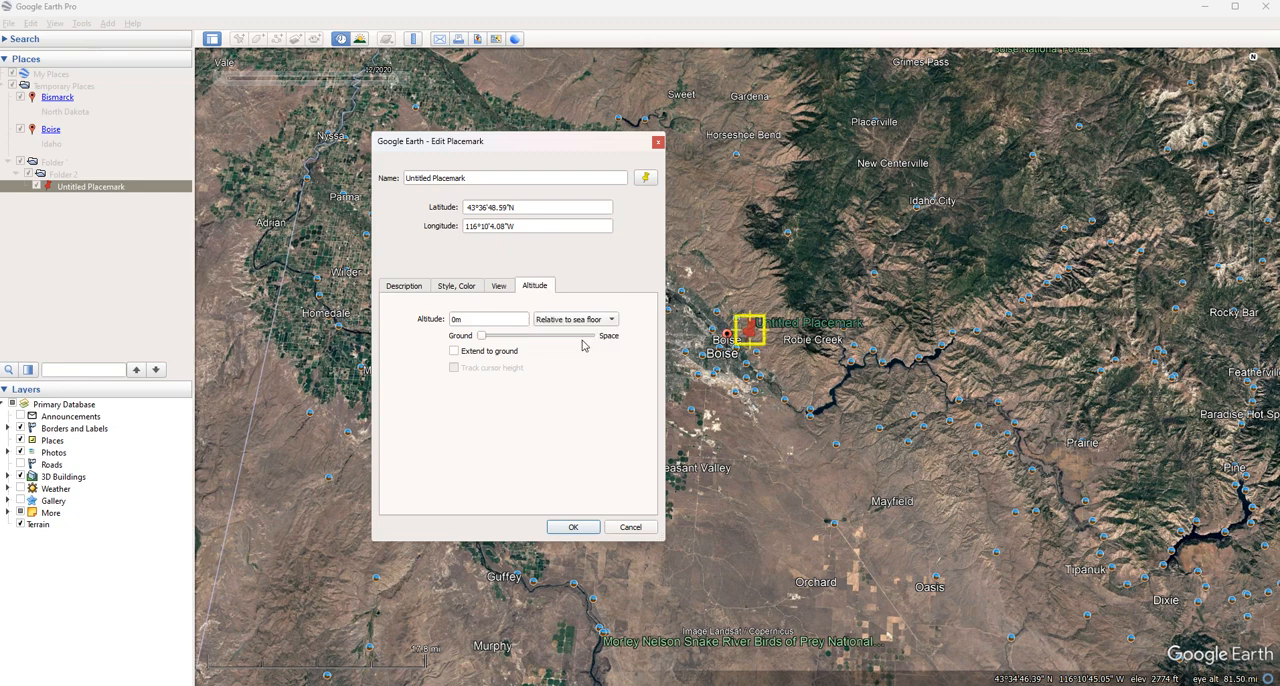
click(513, 315)
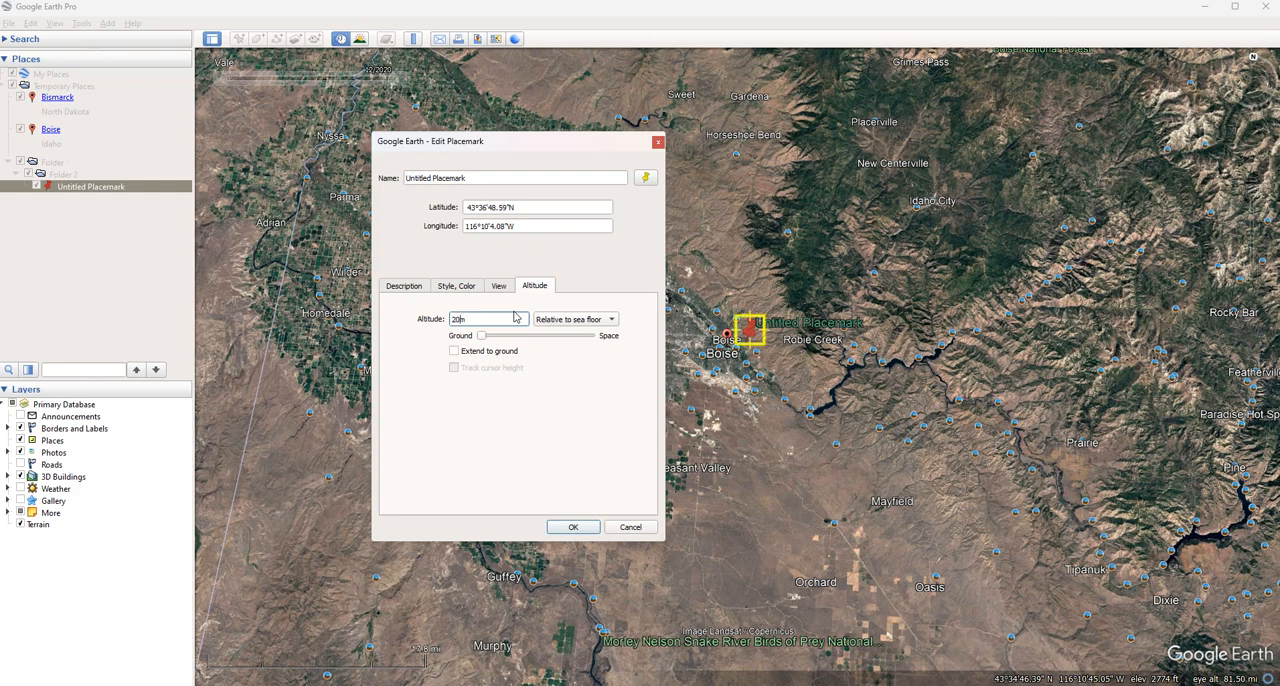
key(Return)
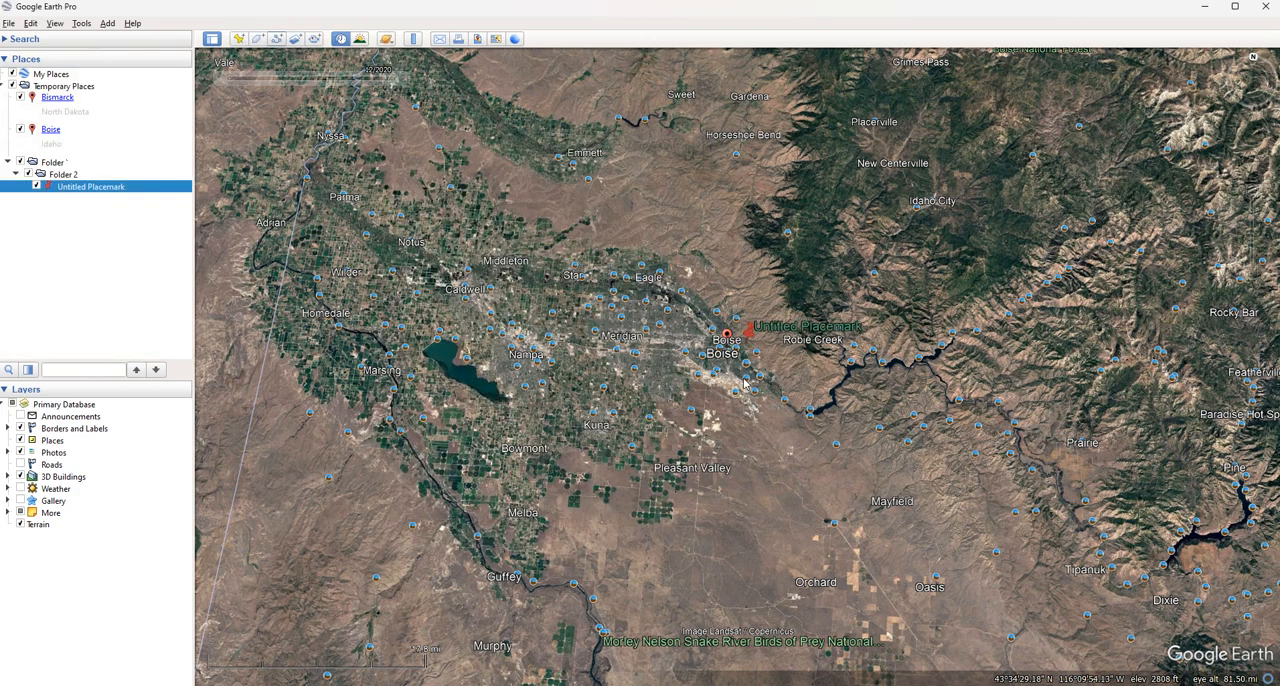
Examine the placemark near Boise up close, and reset the view to north up over the Nampa area
scroll(748, 340, up, 5)
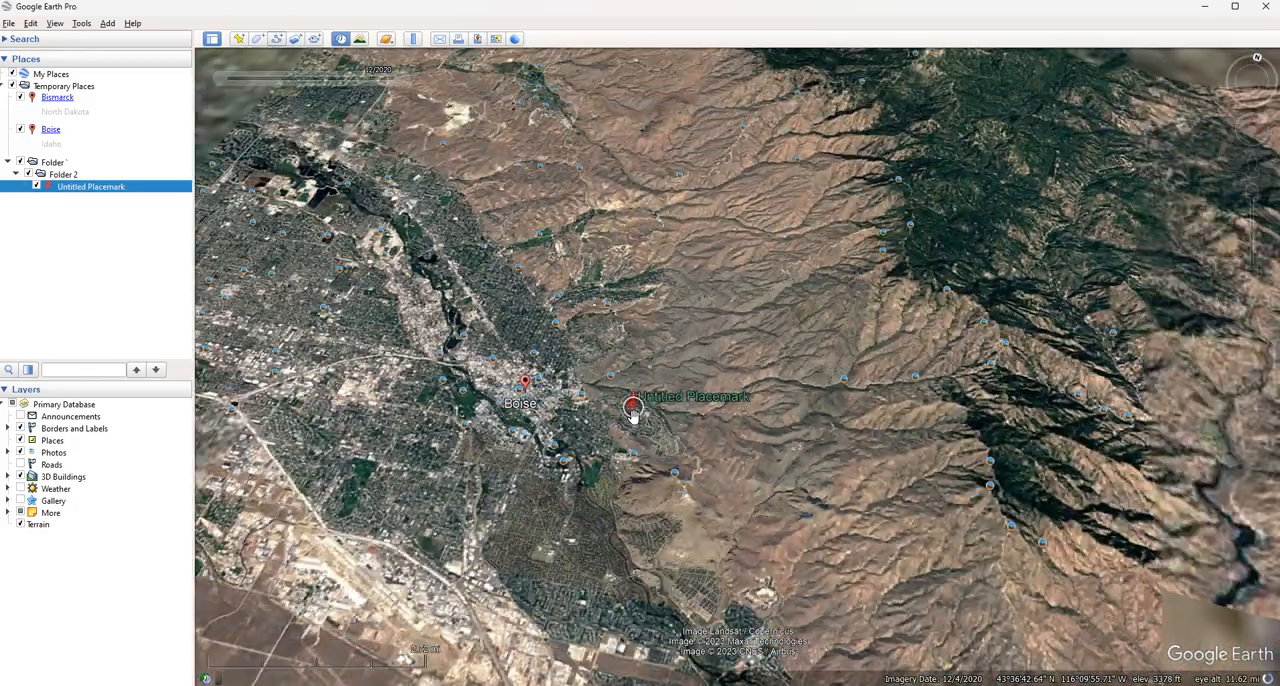
scroll(632, 412, down, 6)
drag(632, 412, 706, 412)
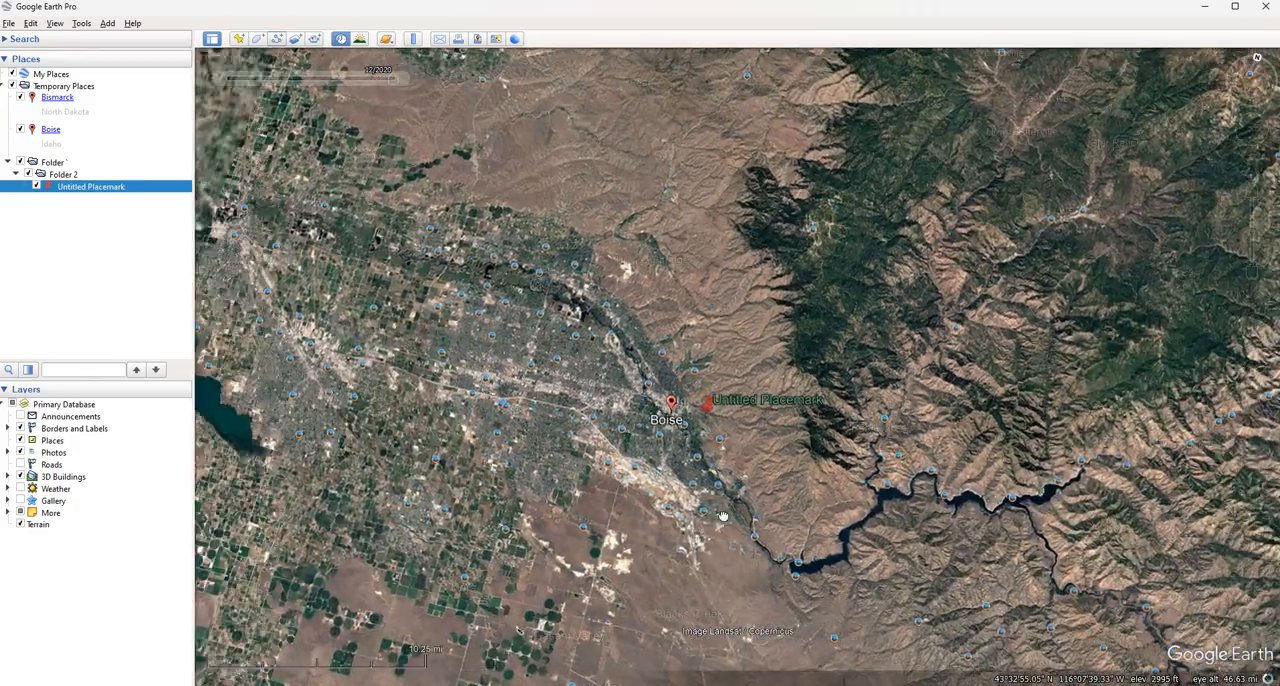
click(1254, 60)
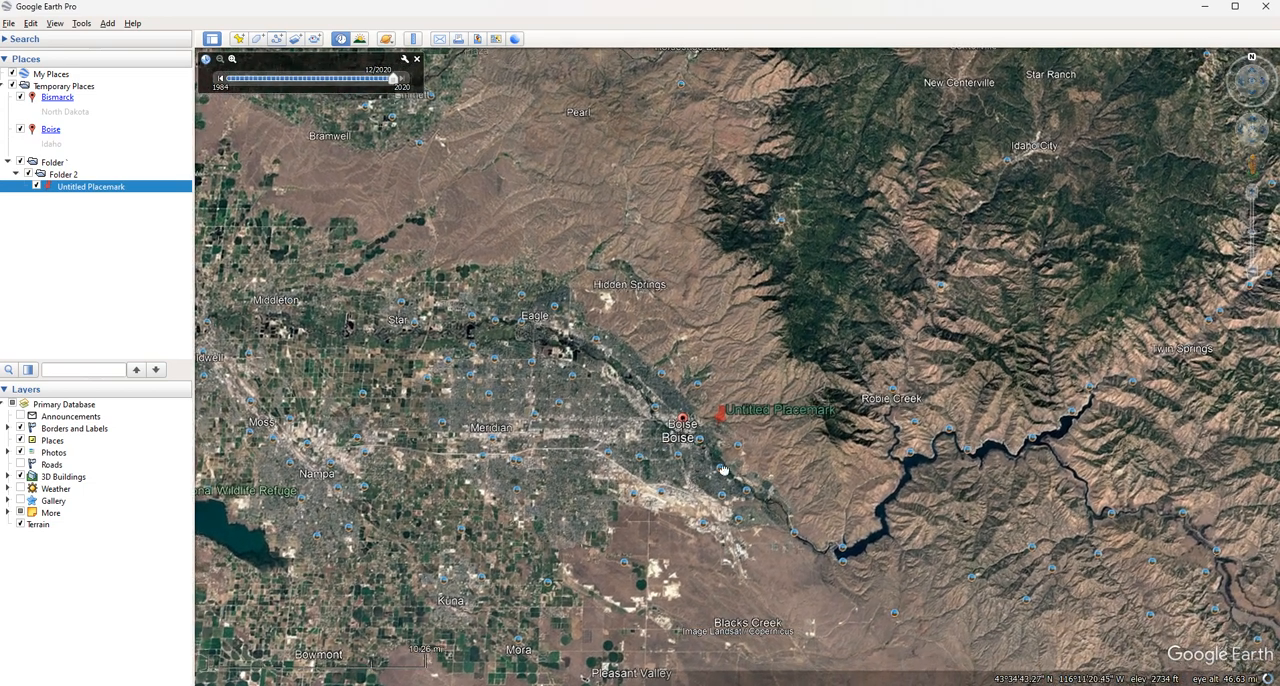
drag(605, 487, 968, 415)
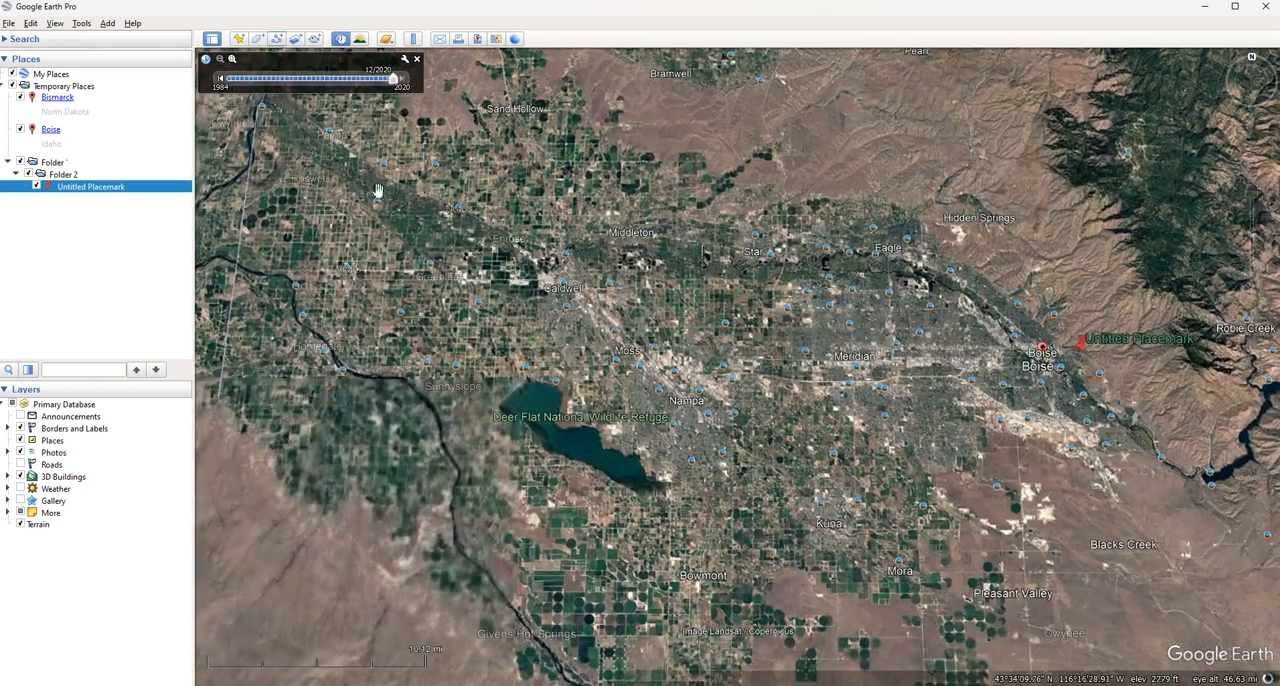
Start a new polygon named Polygon 1, keeping its properties dialog clear of the Nampa area
click(257, 38)
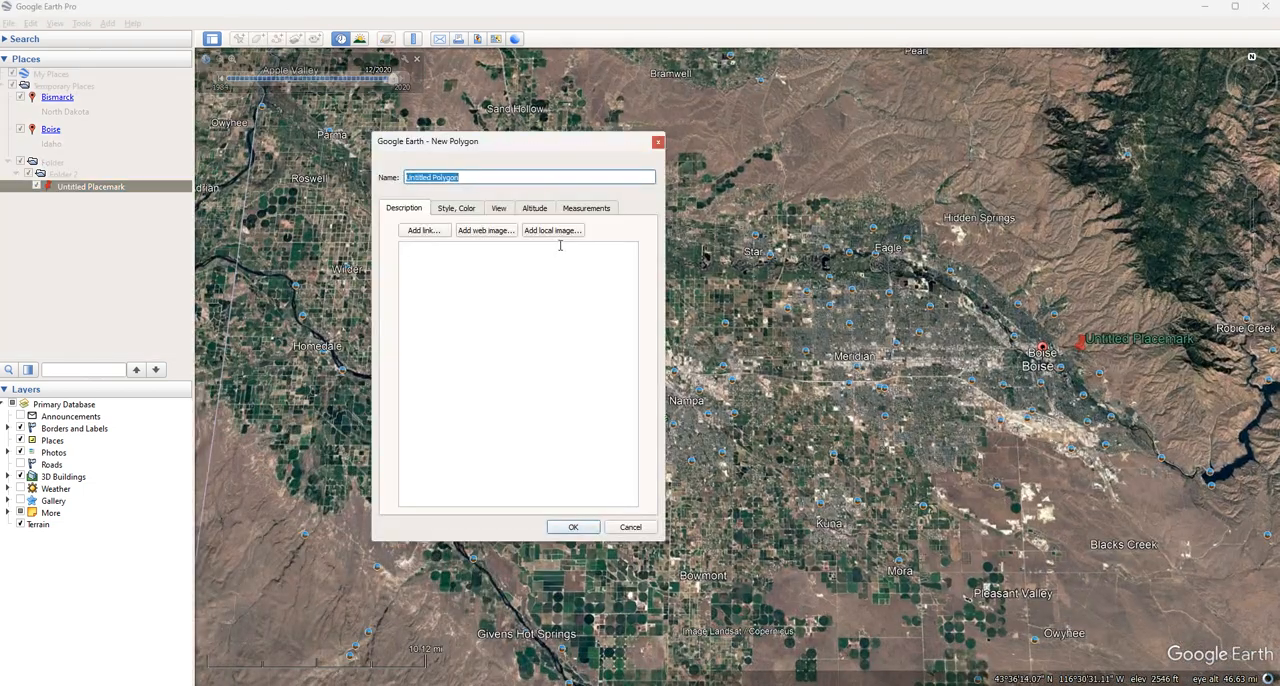
drag(482, 150, 400, 202)
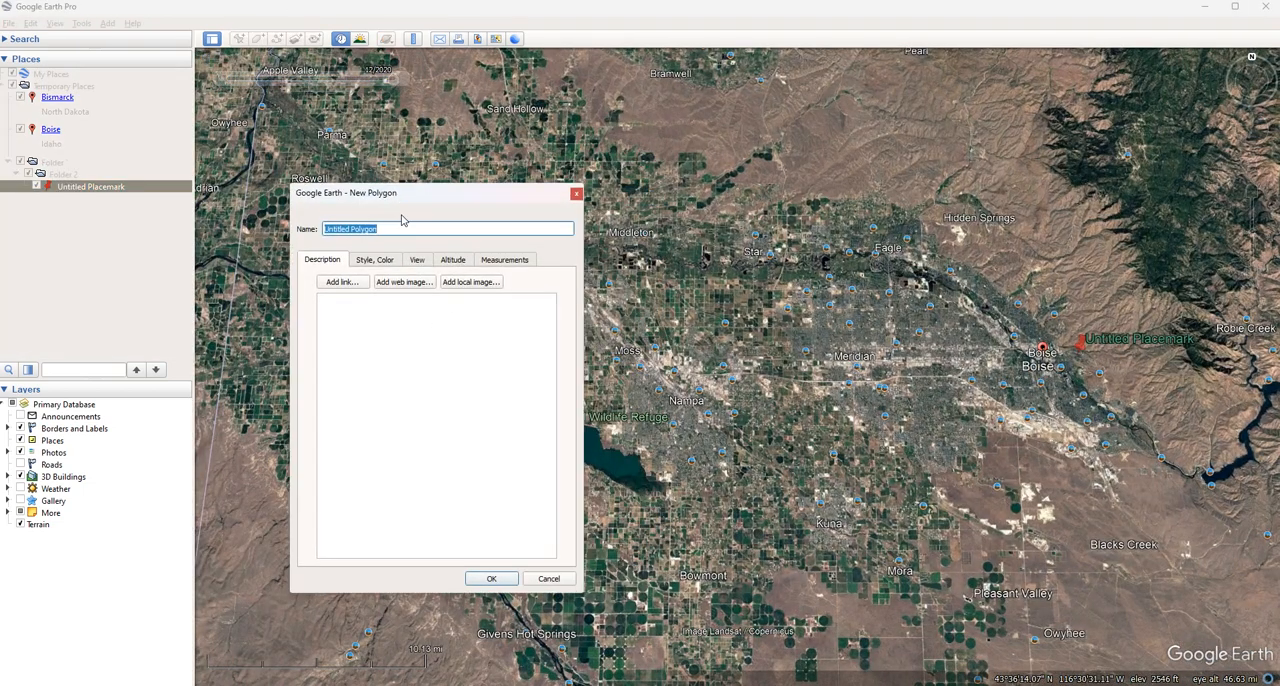
double_click(398, 229)
text(POI)
drag(507, 196, 341, 211)
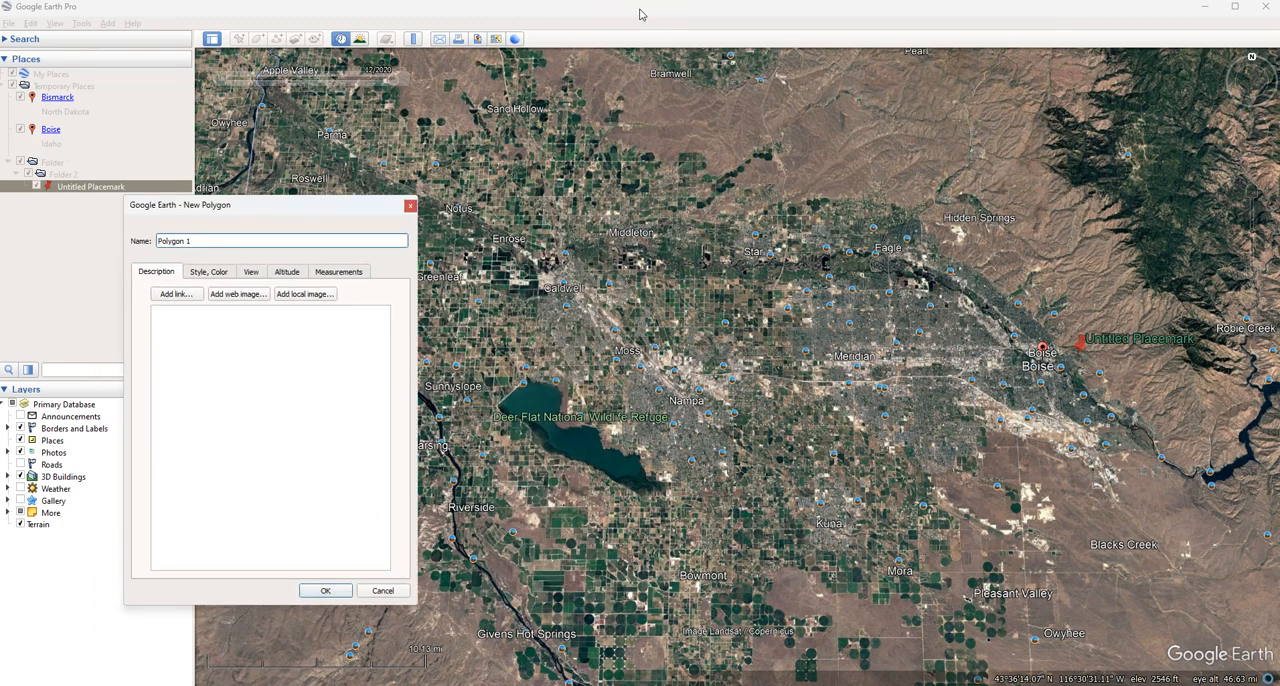
click(640, 10)
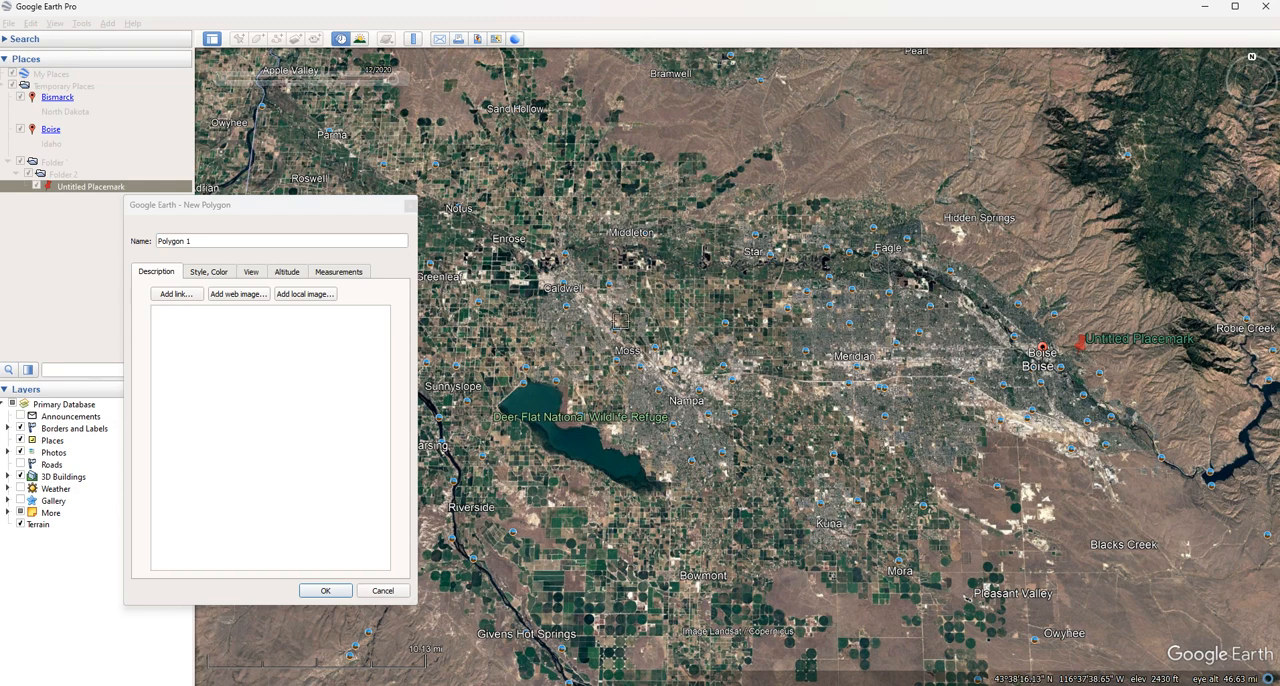
Draw a four-cornered polygon around Moss, between Caldwell and Nampa
click(565, 340)
click(643, 287)
click(724, 368)
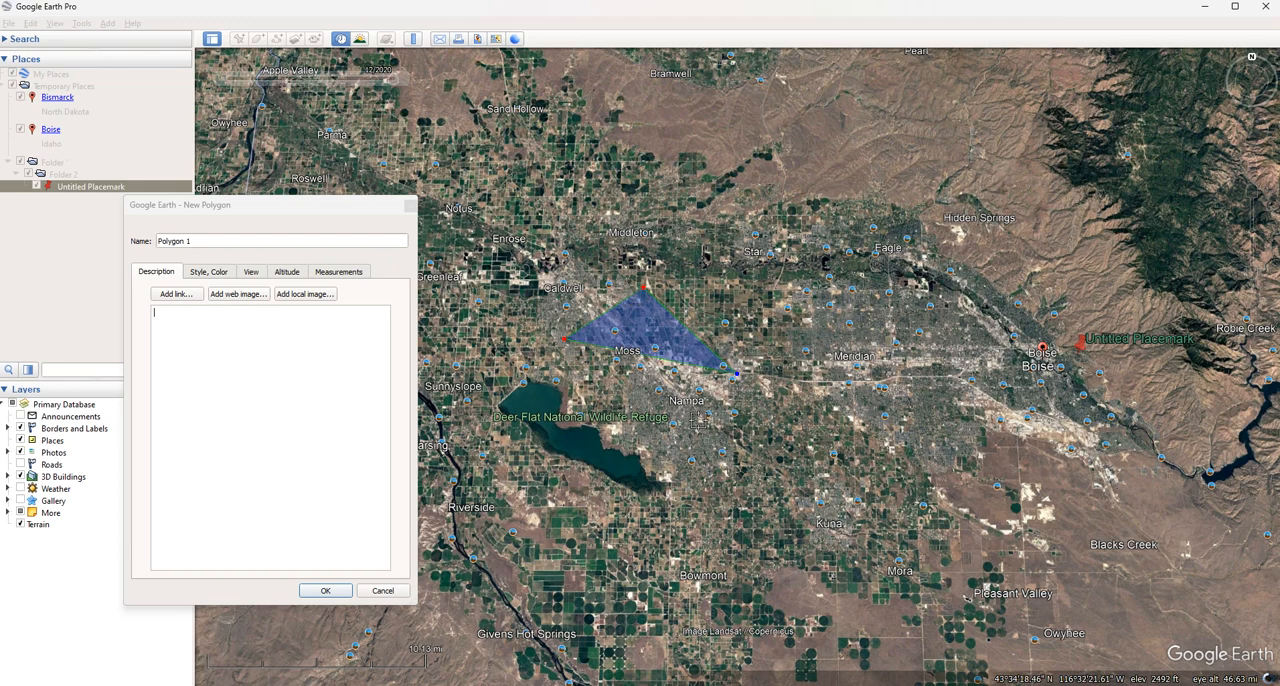
click(646, 420)
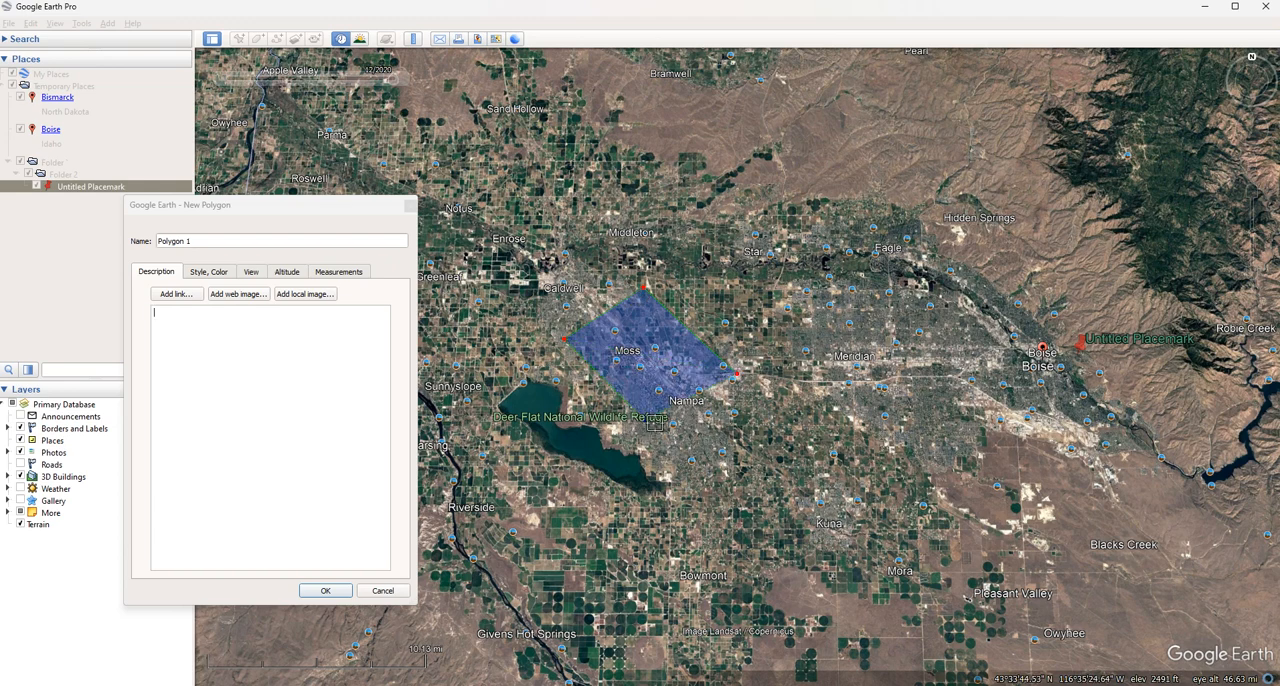
Set the polygon's line color to white #ffffff
click(212, 272)
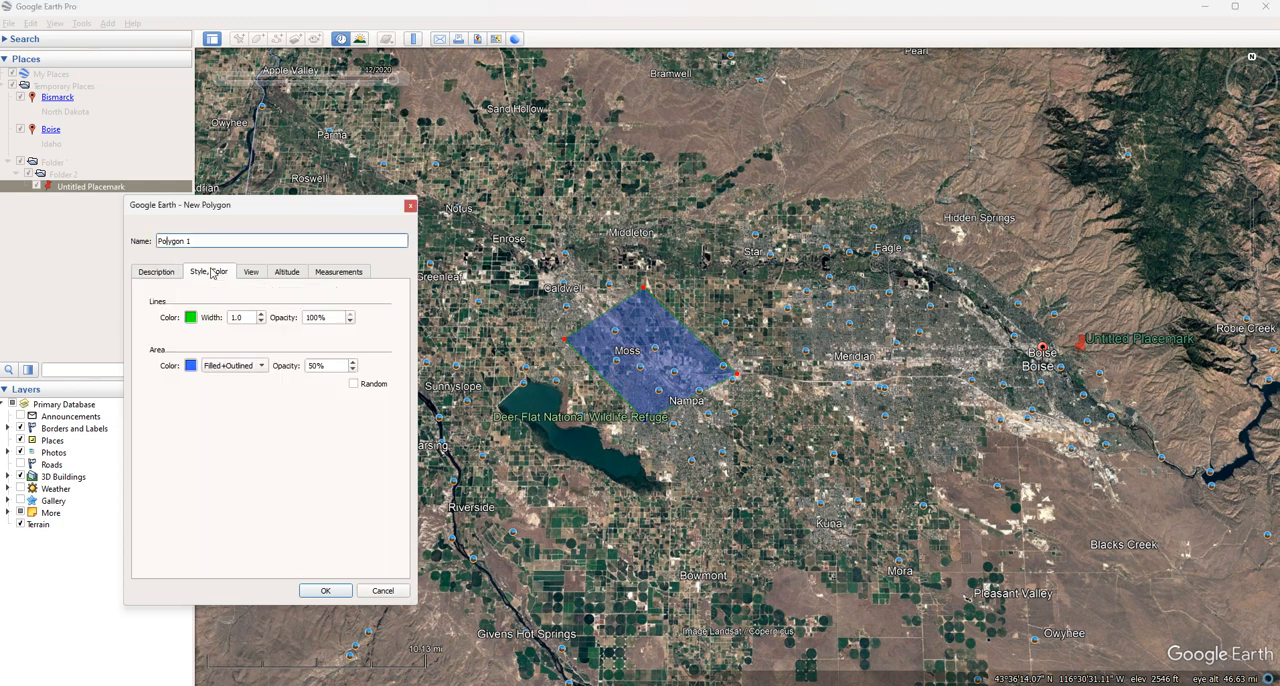
click(191, 317)
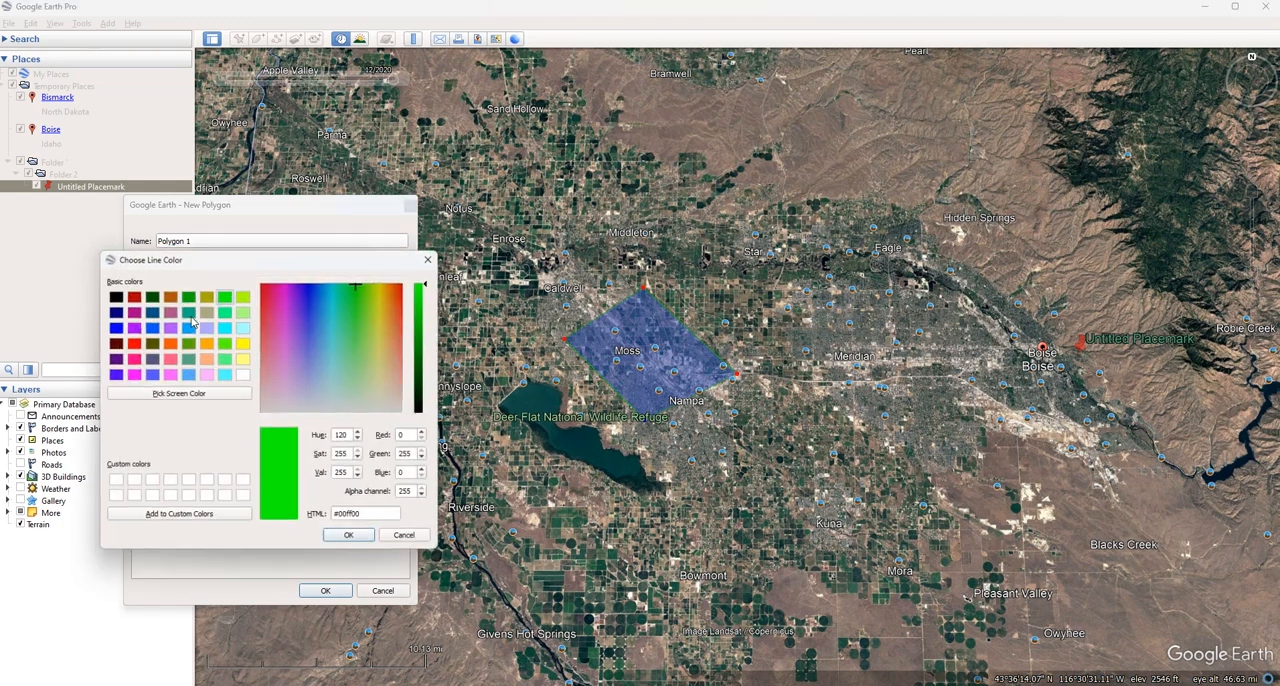
click(242, 375)
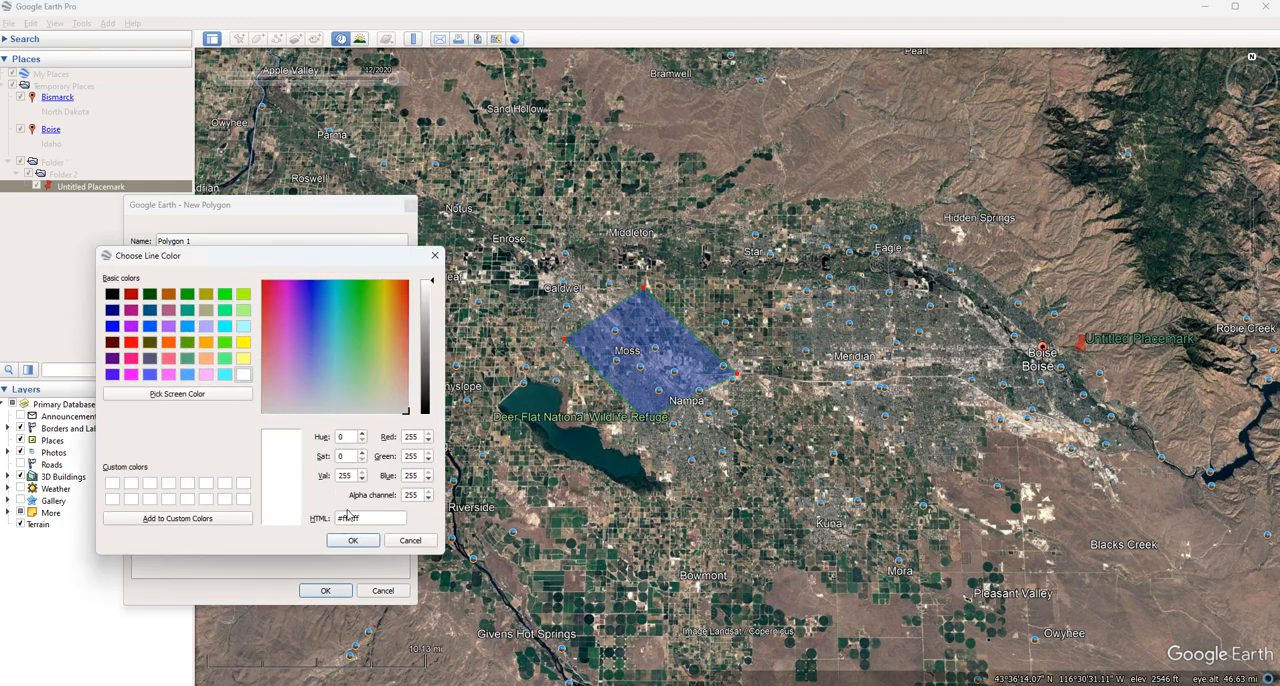
click(353, 541)
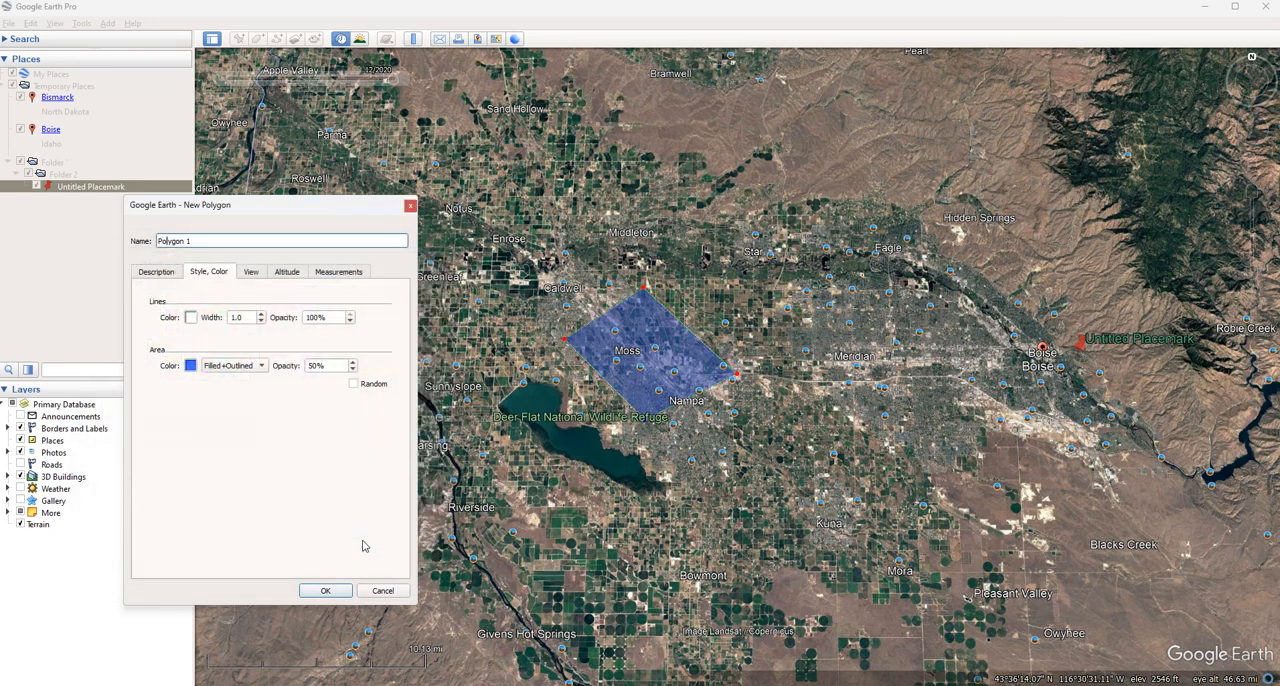
Check the polygon's area color options without changing them, and set the area opacity to 100%
click(191, 366)
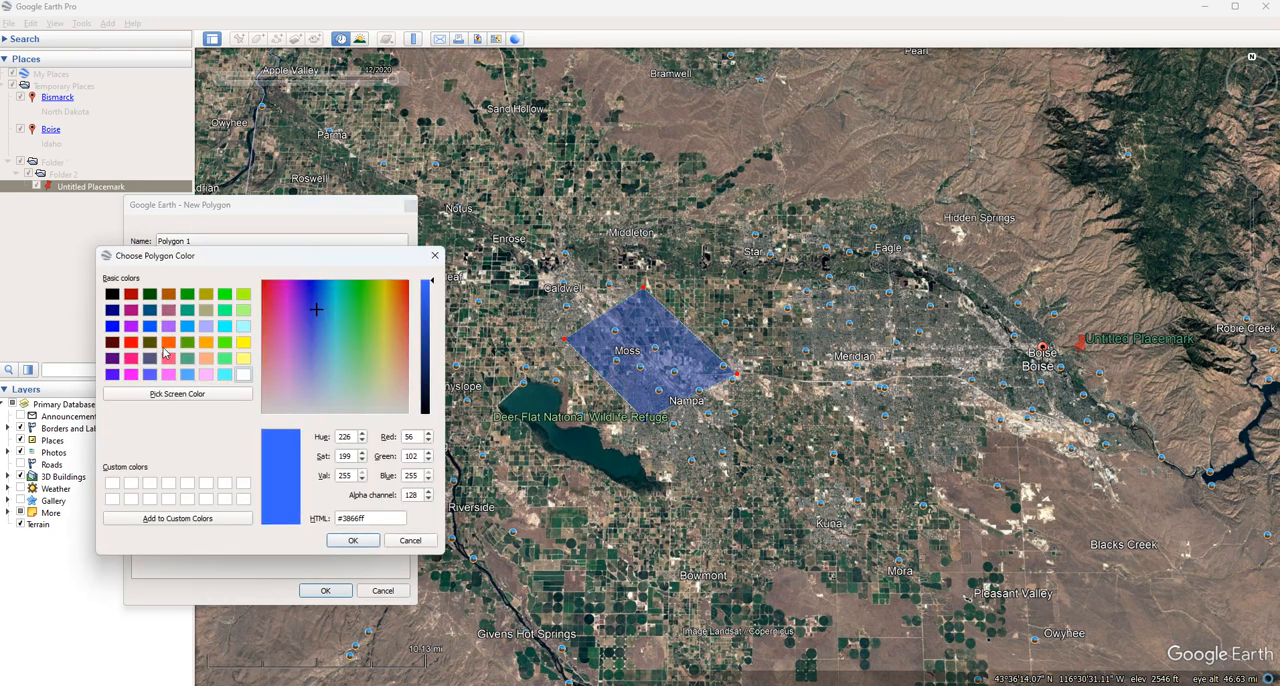
click(398, 543)
drag(329, 364, 160, 366)
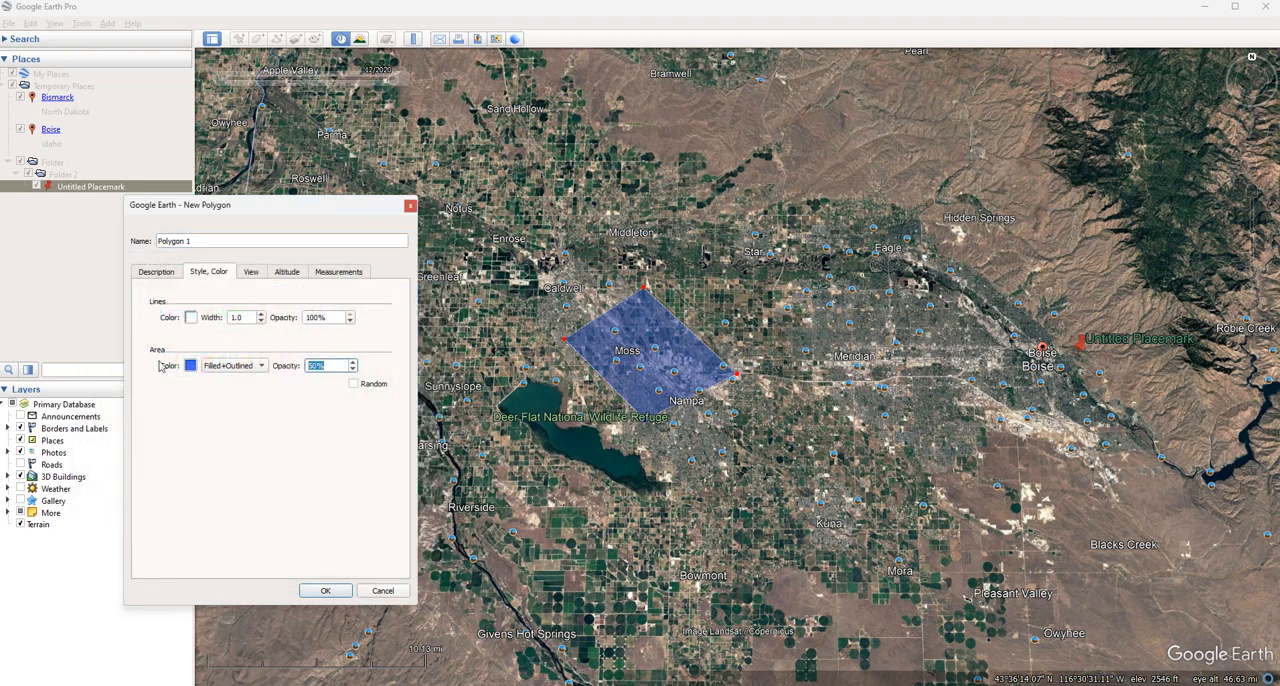
text(100)
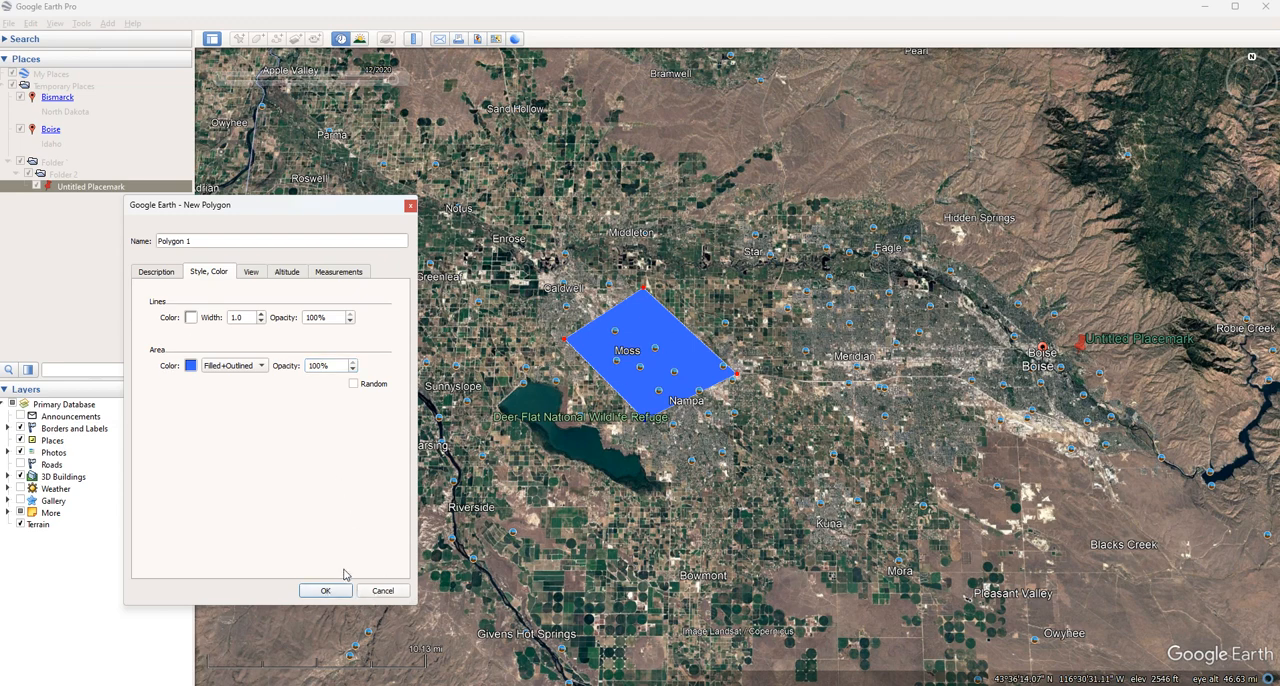
scroll(705, 413, up, 5)
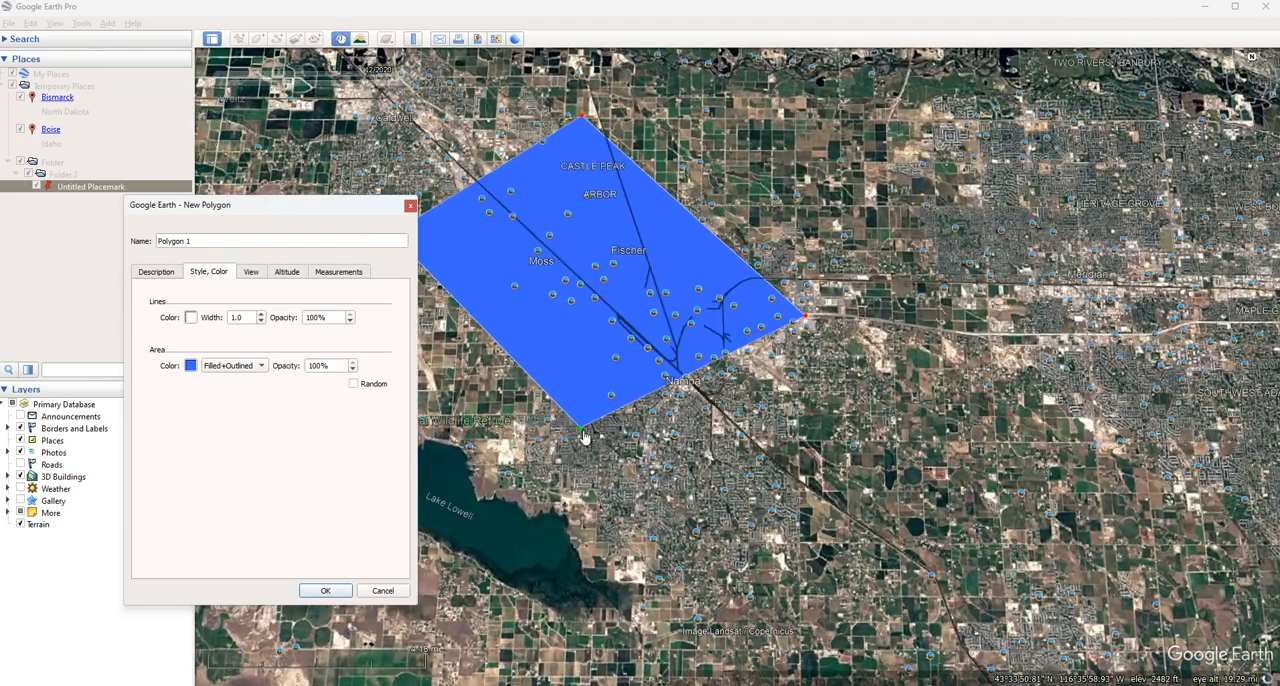
Try reshaping the polygon by moving its southern corner and adding single and freehand vertices around Nampa, and discard the unsaved polygon
drag(585, 436, 596, 514)
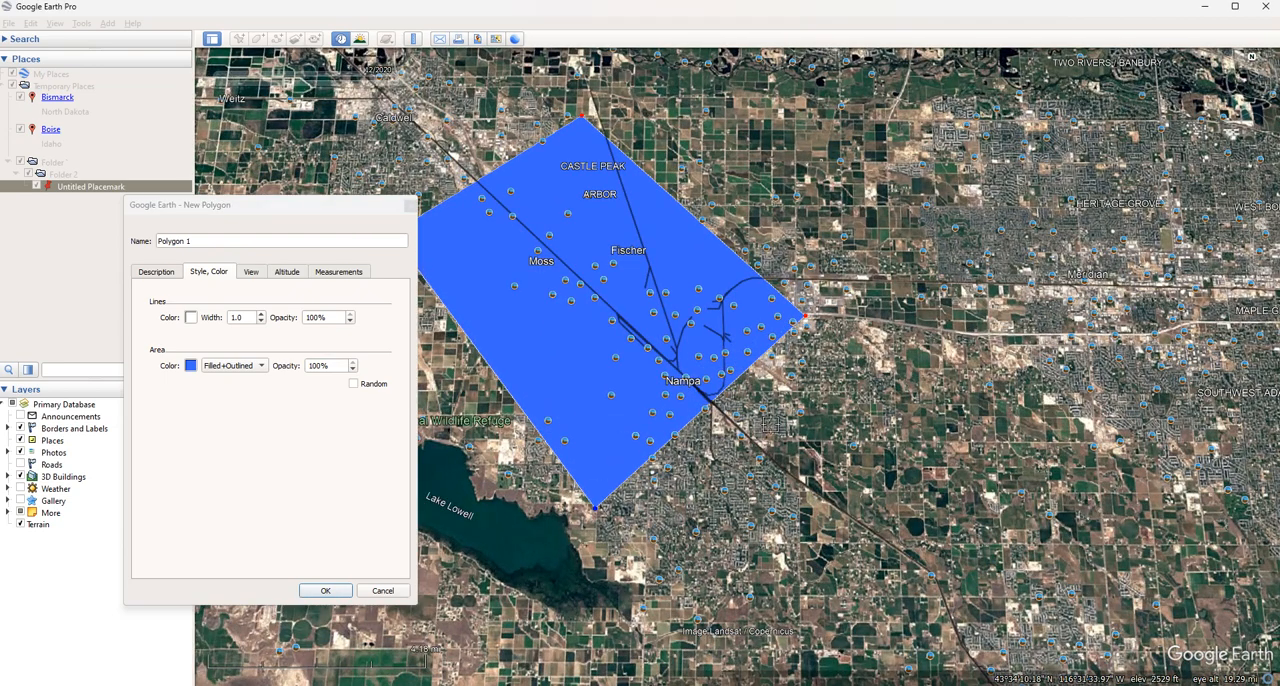
click(789, 464)
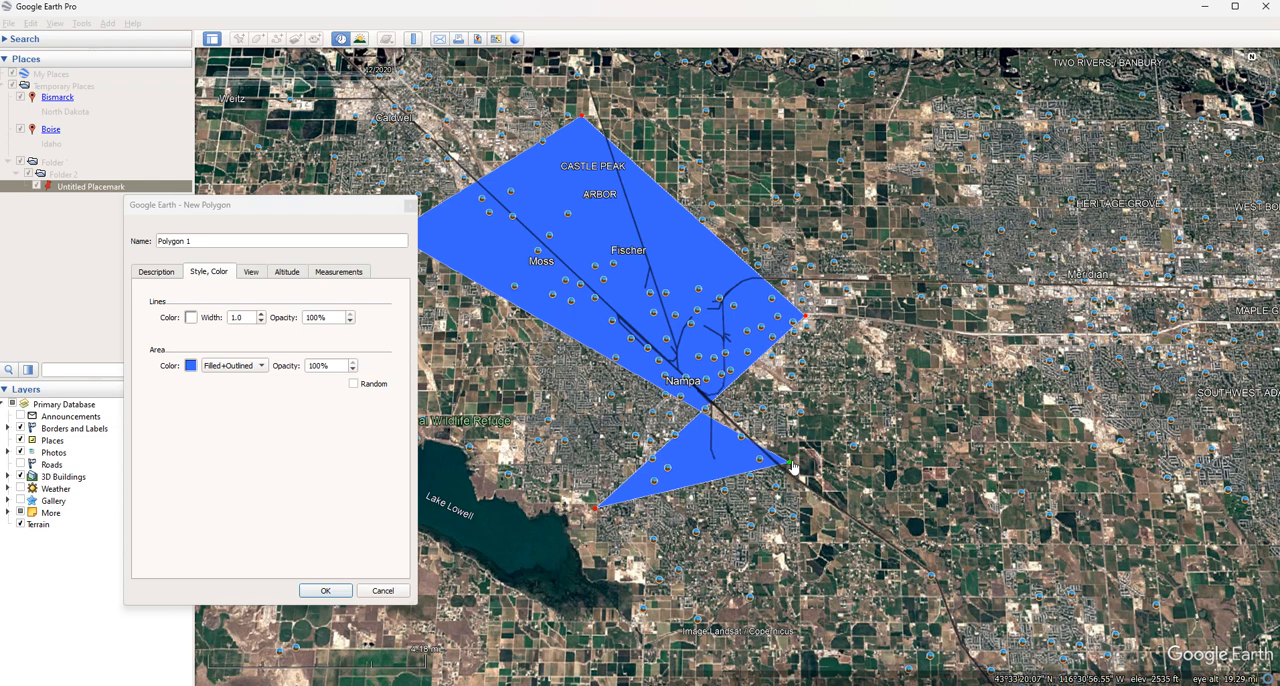
click(599, 457)
click(574, 447)
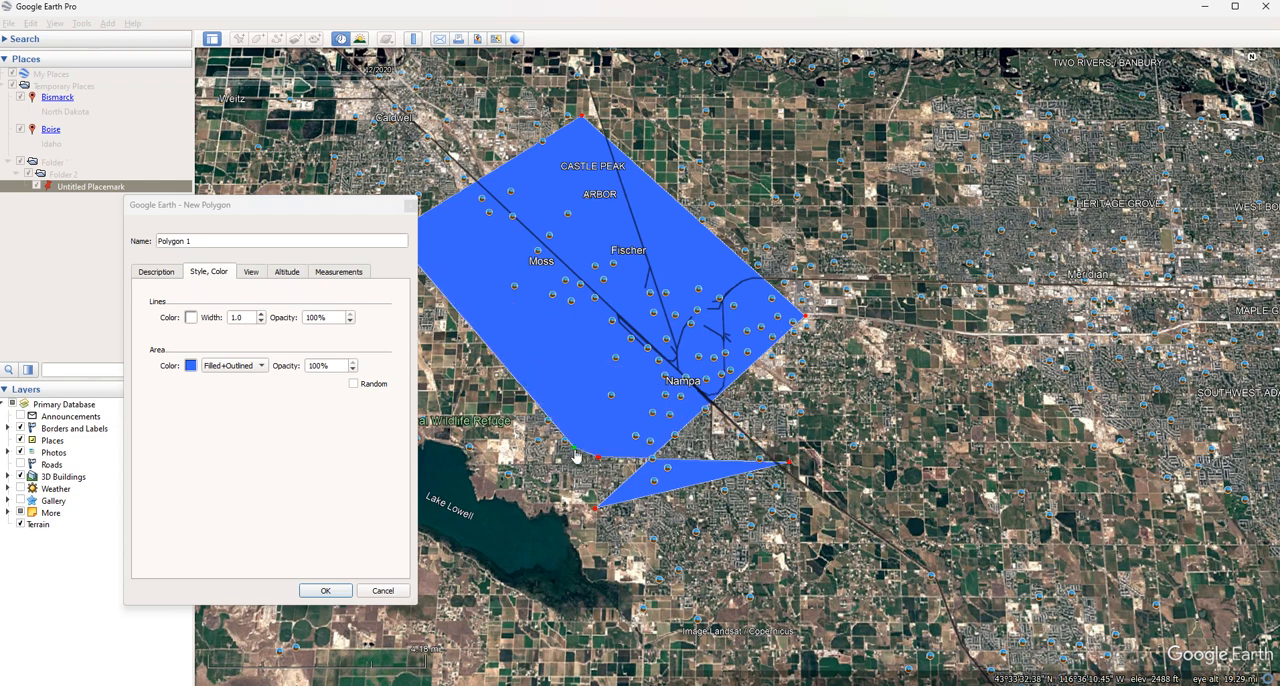
click(743, 411)
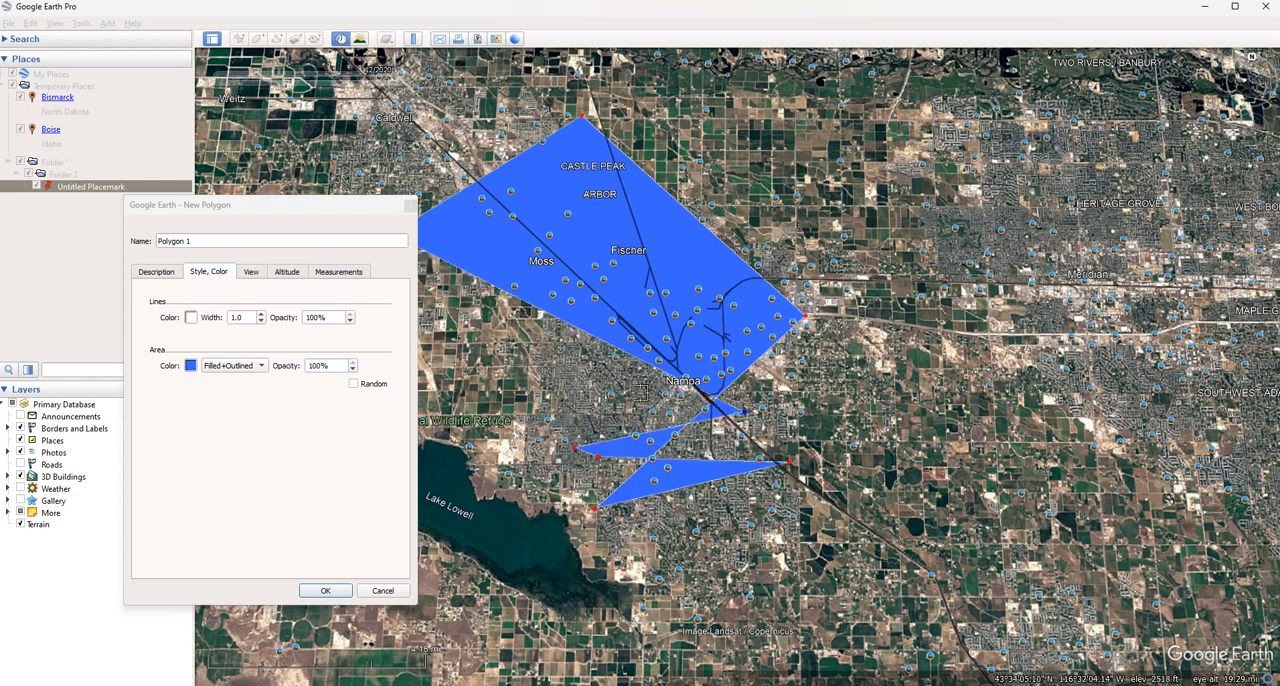
mouse_move(612, 390)
mouse_down()
mouse_move(586, 396)
mouse_move(573, 447)
mouse_up()
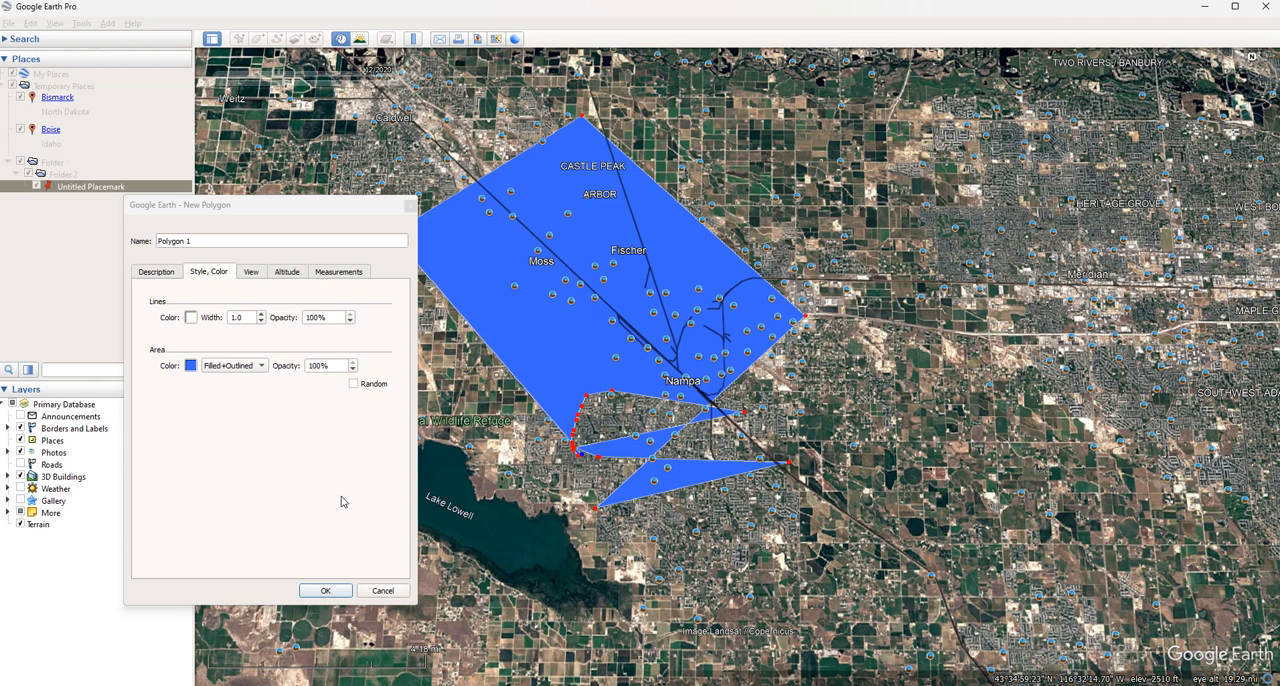
click(383, 591)
right_click(111, 187)
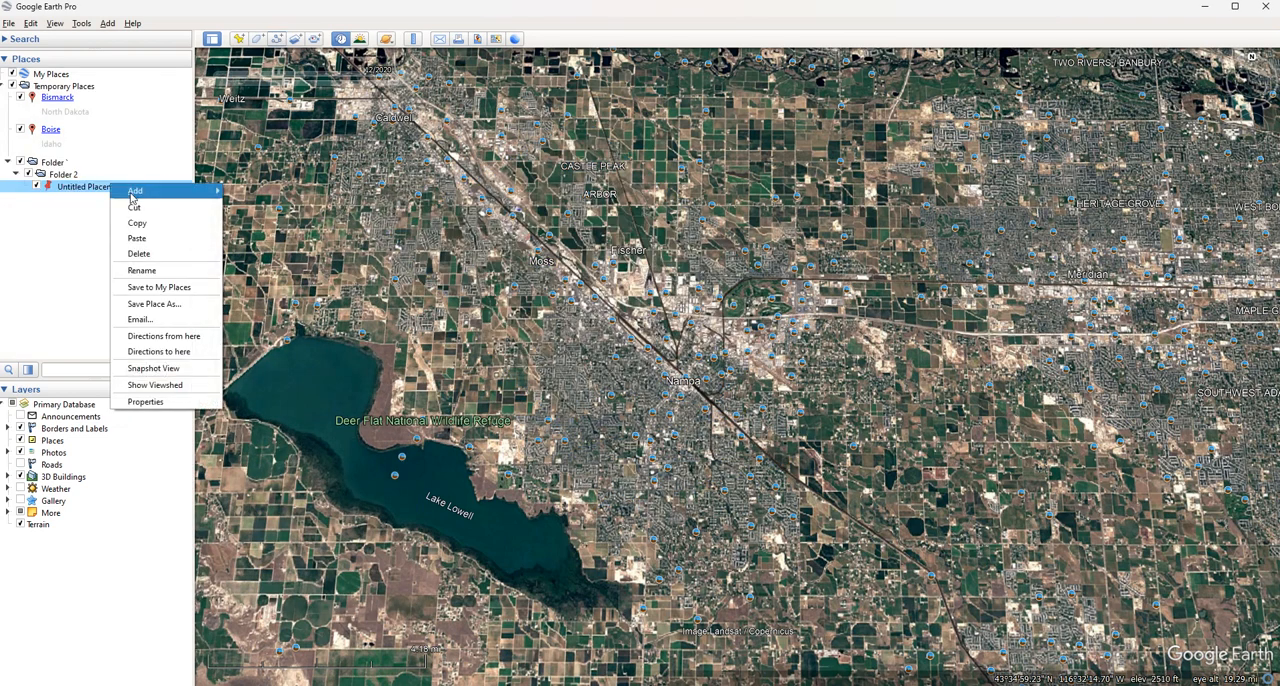
click(502, 182)
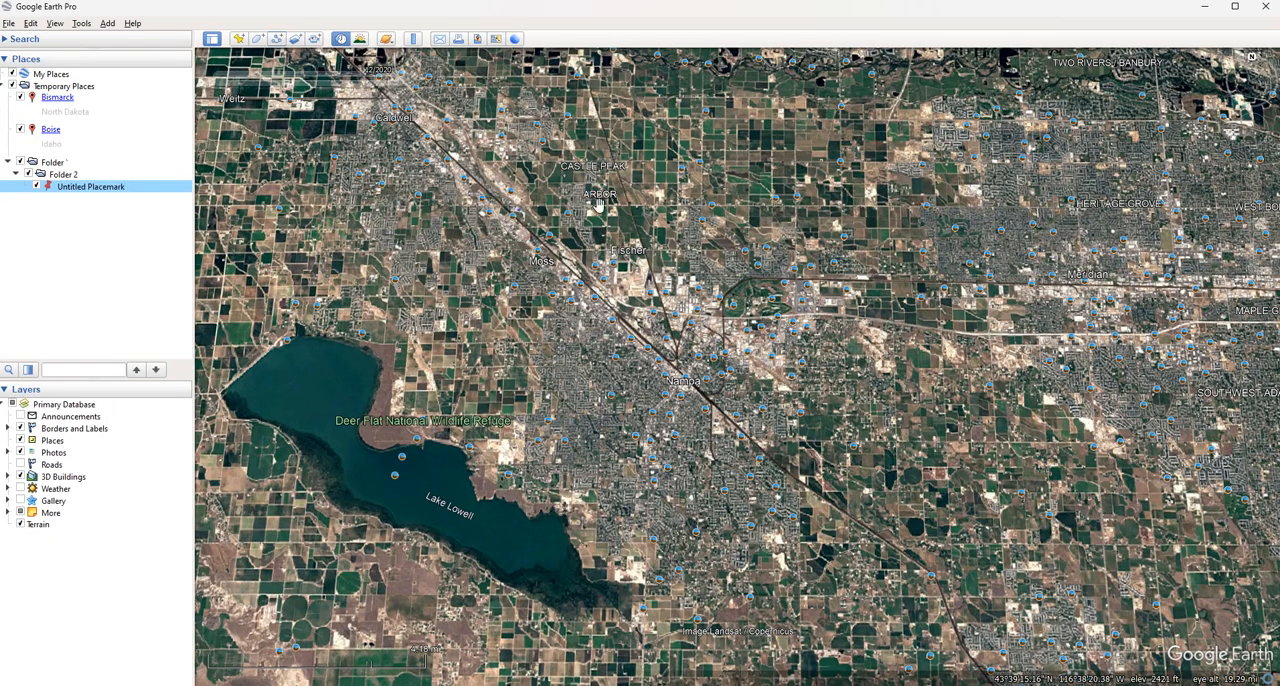
Start a new polygon with five corners around Moss, and move its properties dialog clear of Lake Lowell
drag(519, 218, 546, 325)
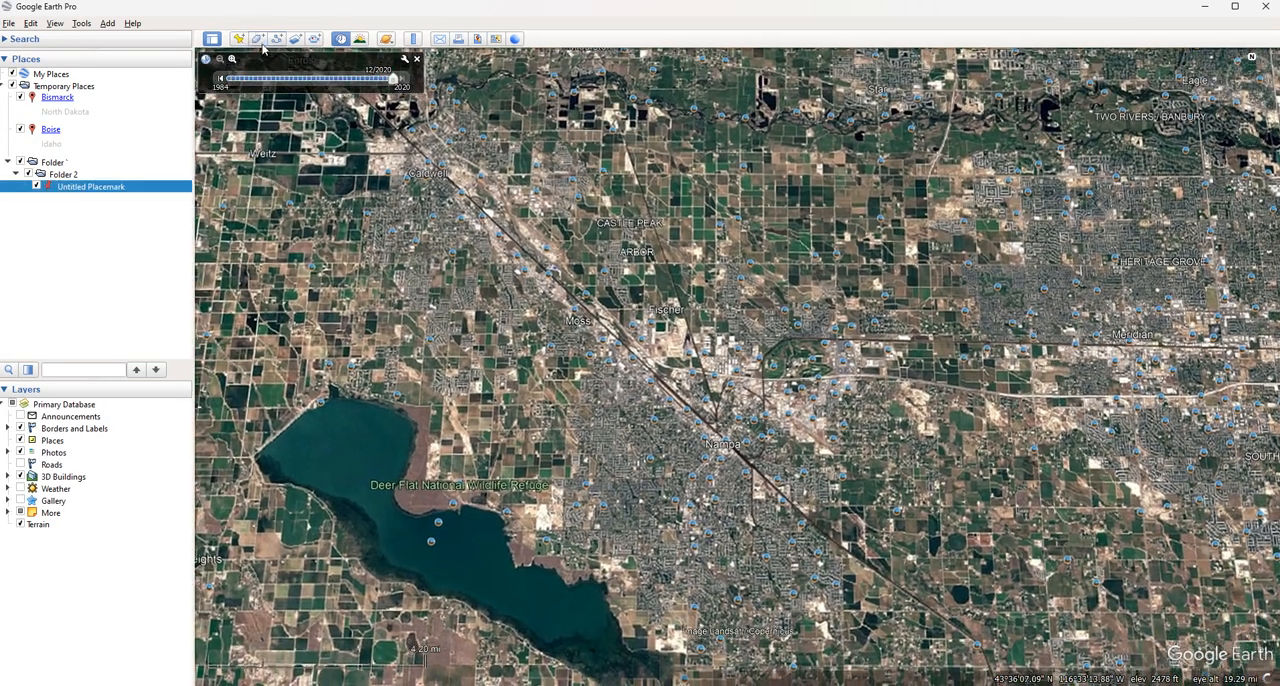
click(257, 39)
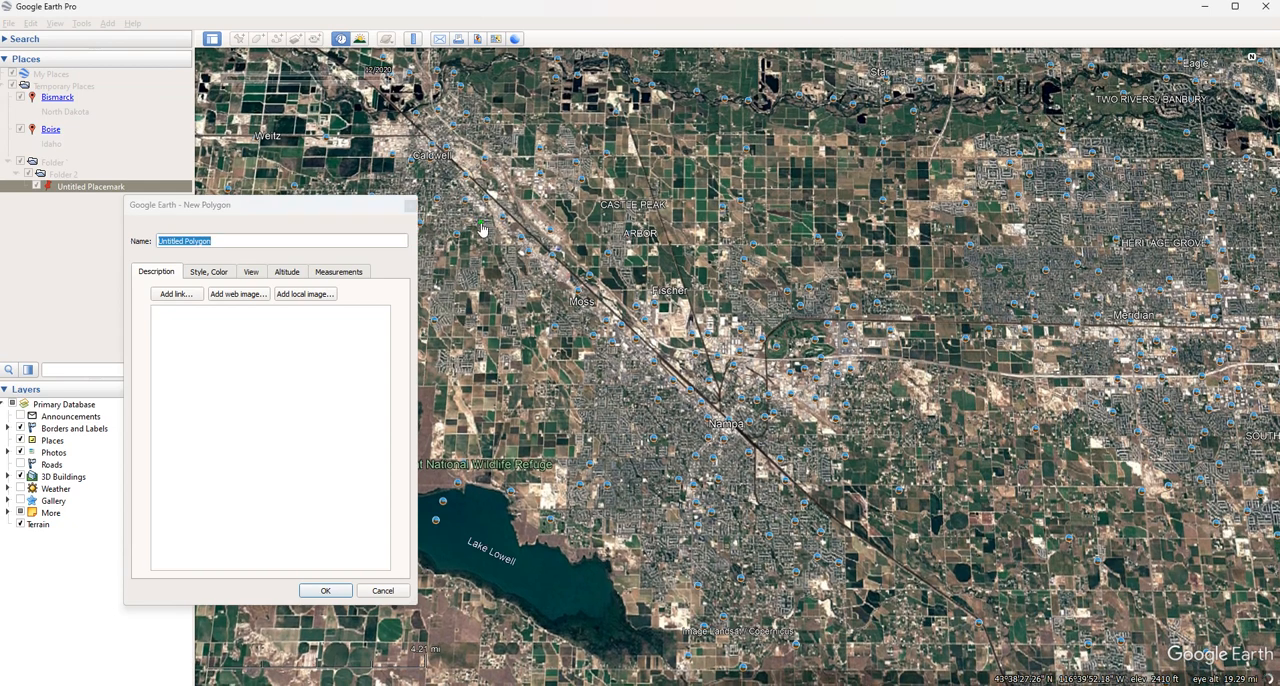
click(693, 196)
click(698, 364)
click(509, 405)
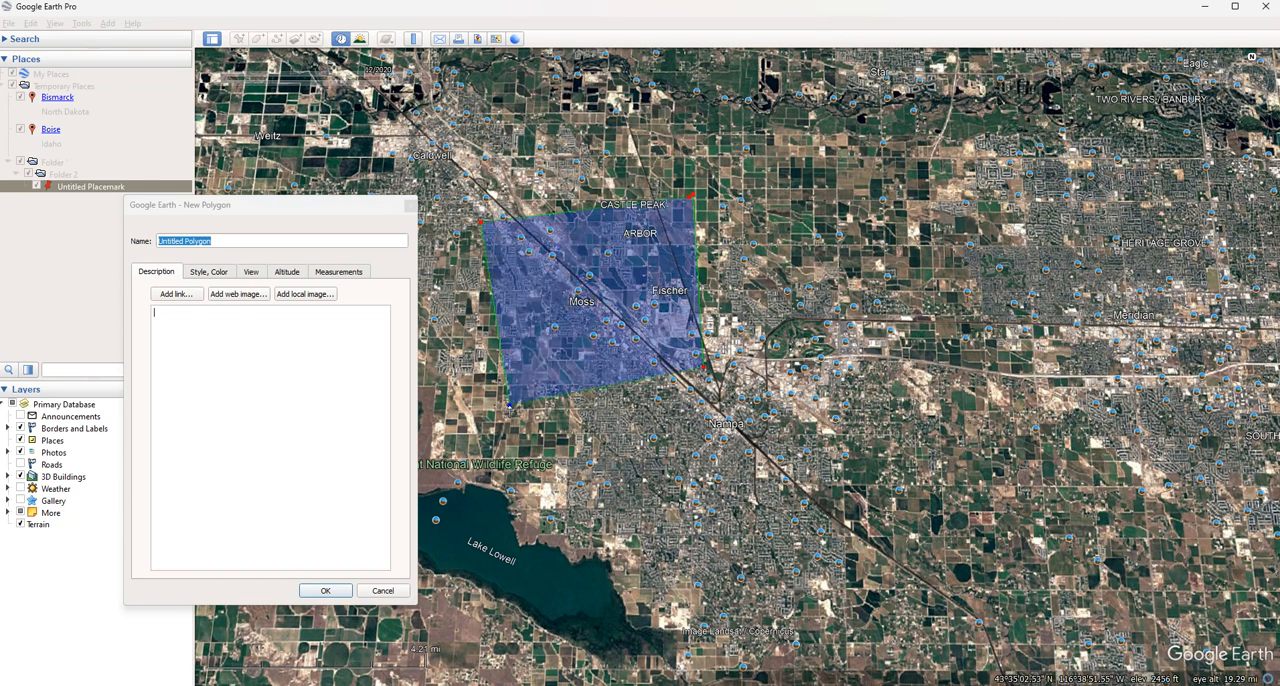
click(309, 206)
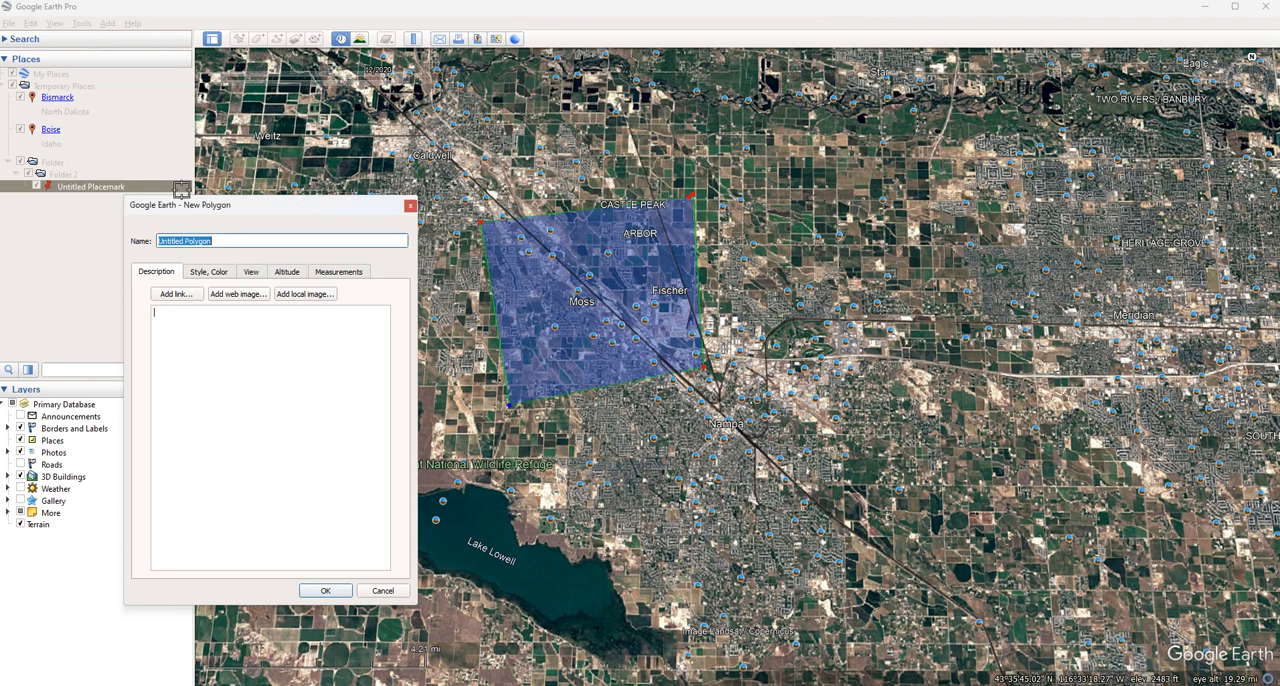
drag(255, 208, 40, 227)
click(353, 320)
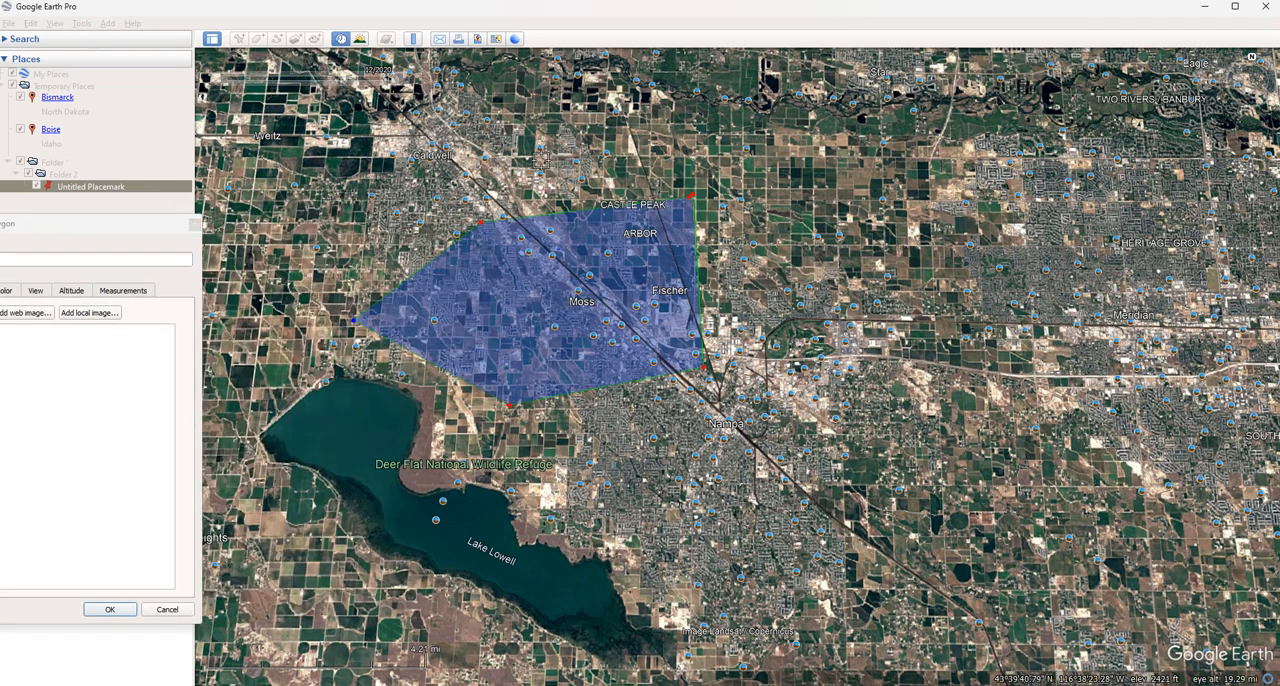
Extend the polygon northward around Caldwell with a freehand boundary ending east of Castle Peak
key(Left)
key(Up)
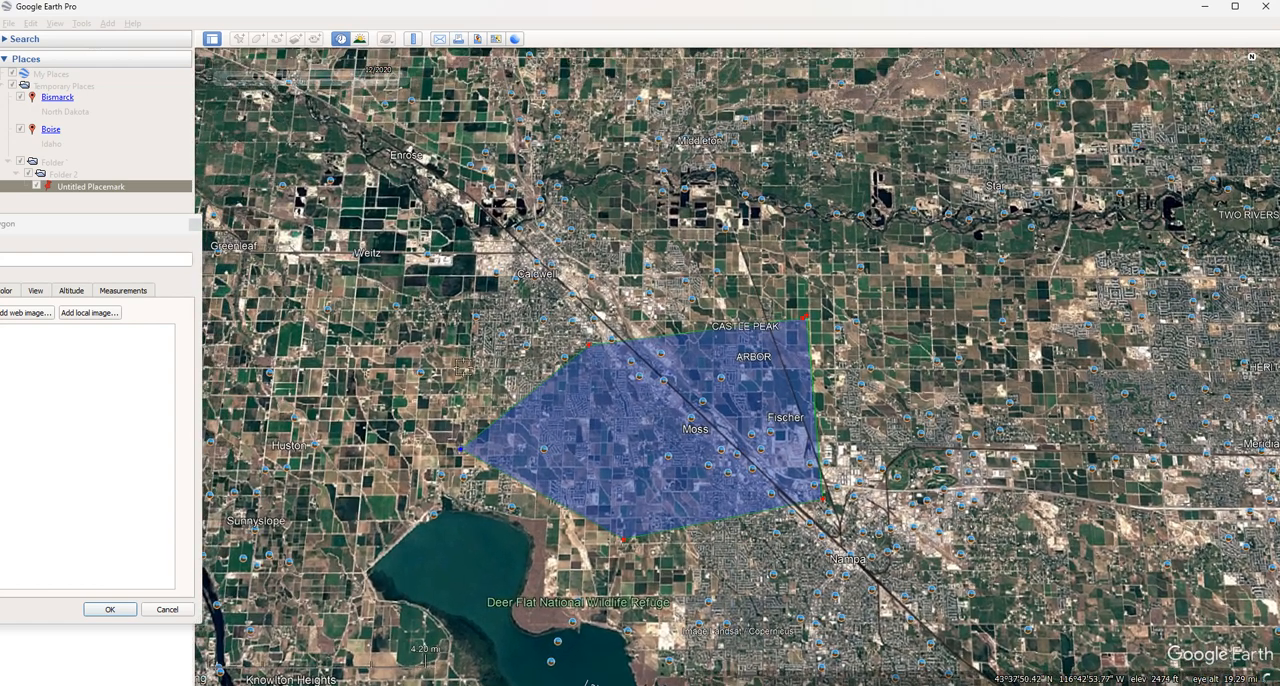
click(457, 329)
mouse_move(462, 306)
mouse_down()
mouse_move(559, 238)
mouse_move(615, 232)
mouse_move(634, 258)
mouse_move(792, 274)
mouse_move(808, 316)
mouse_up()
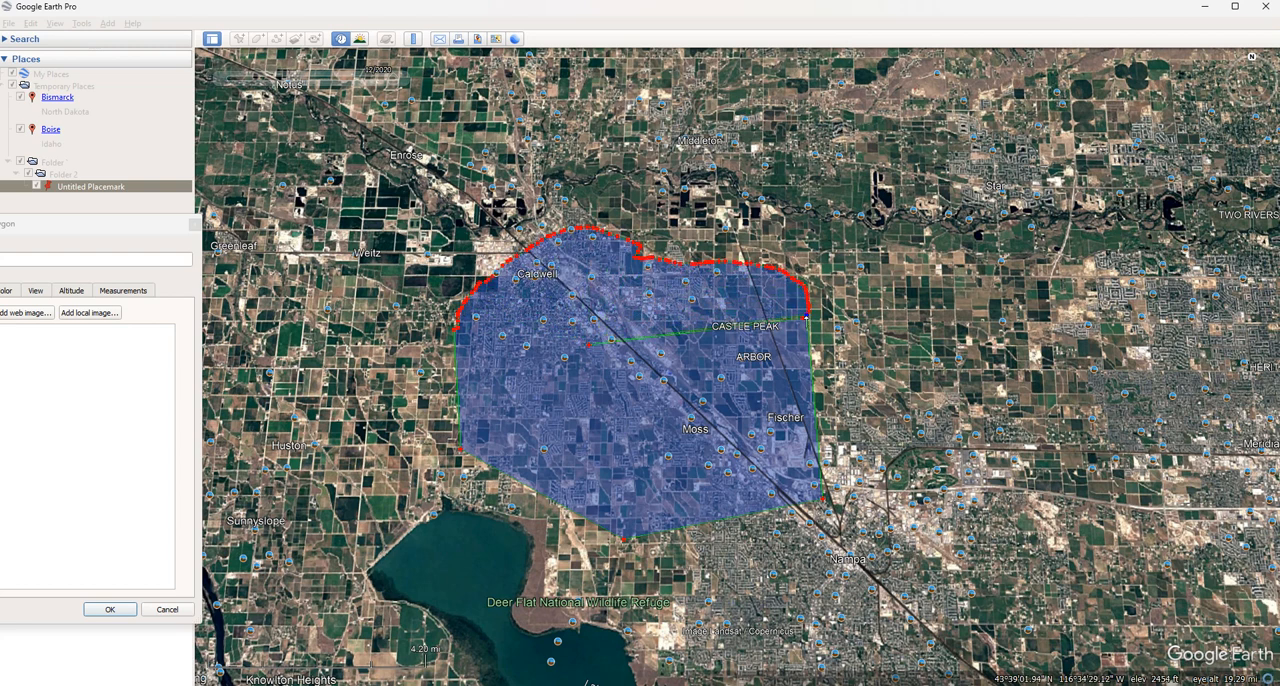
click(851, 283)
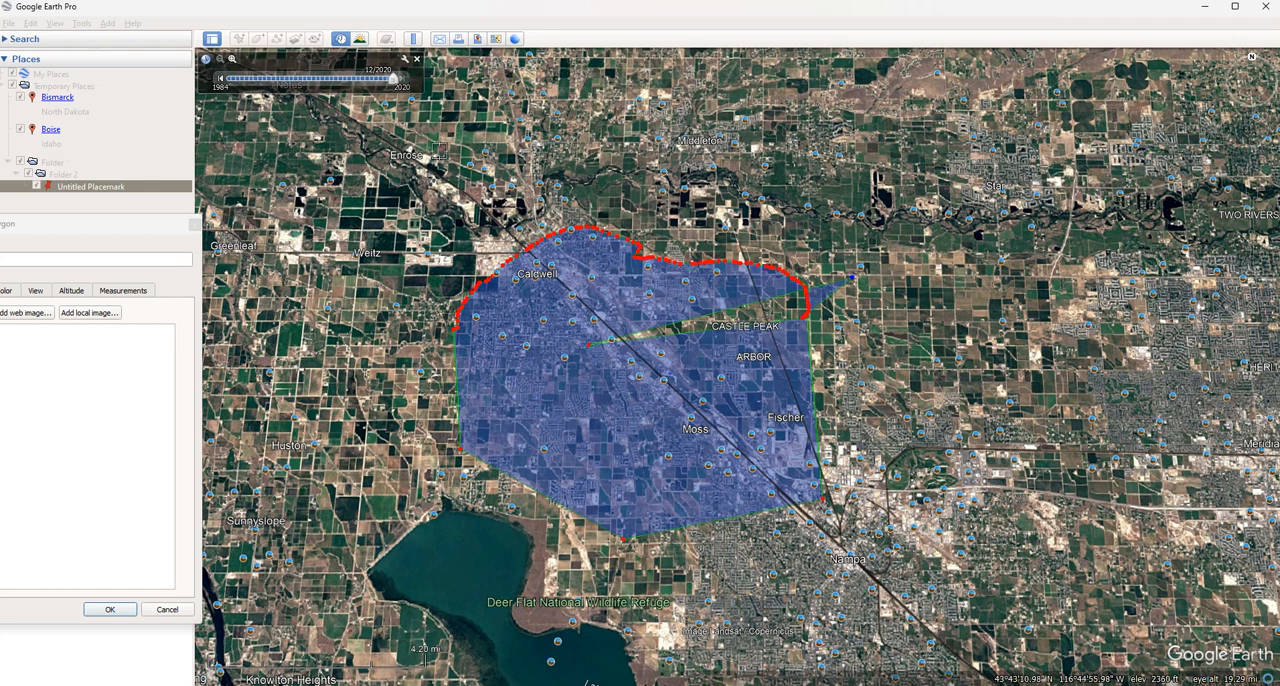
Remove the last few vertices from the eastern end of the freehand boundary, and discard the unsaved polygon
click(563, 308)
right_click(557, 299)
right_click(557, 299)
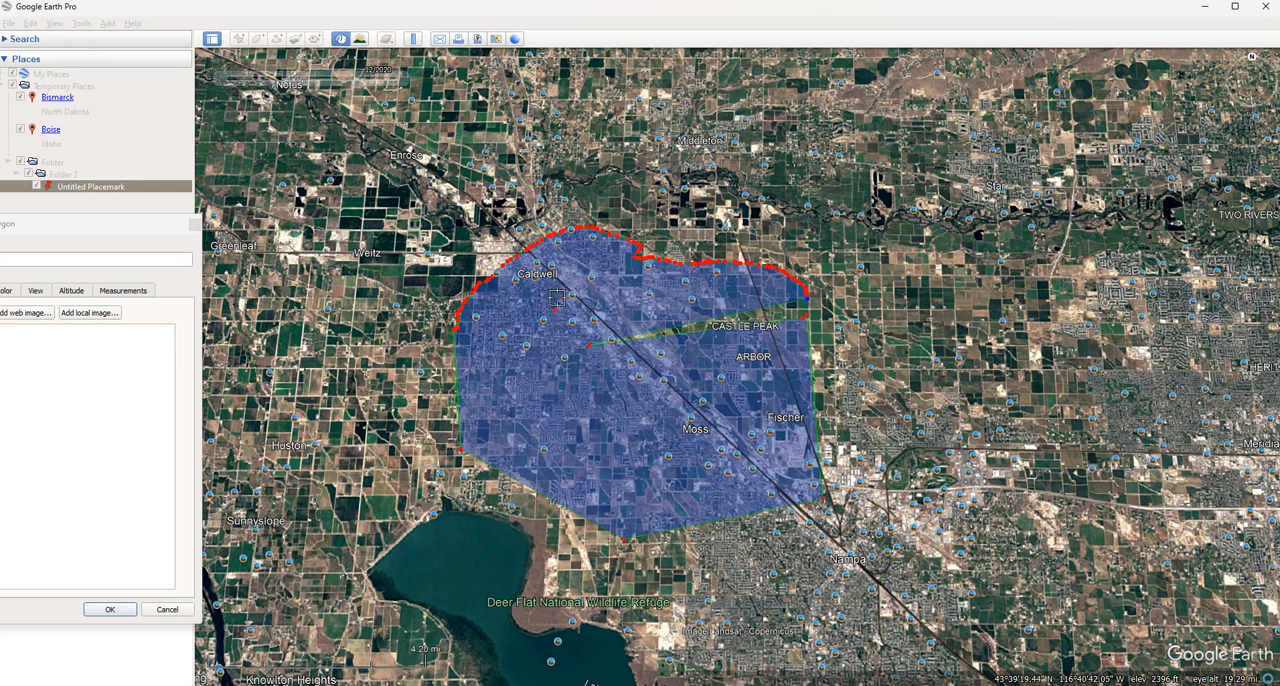
right_click(557, 297)
right_click(559, 298)
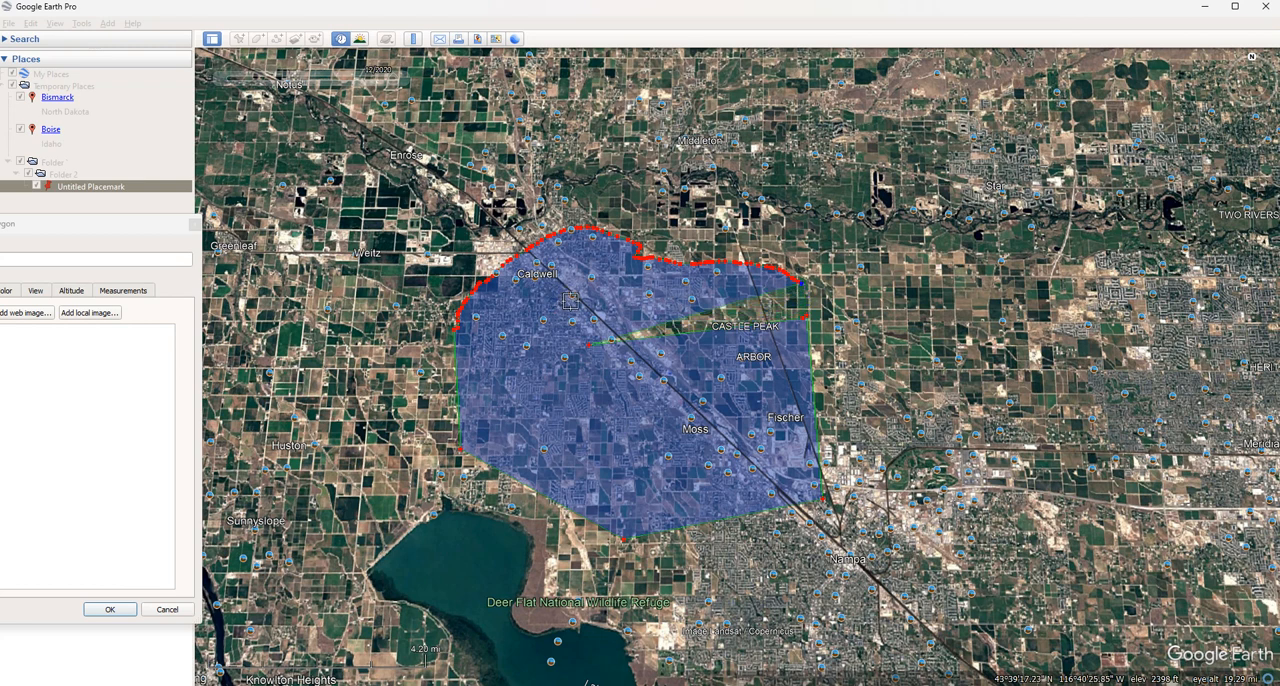
click(110, 232)
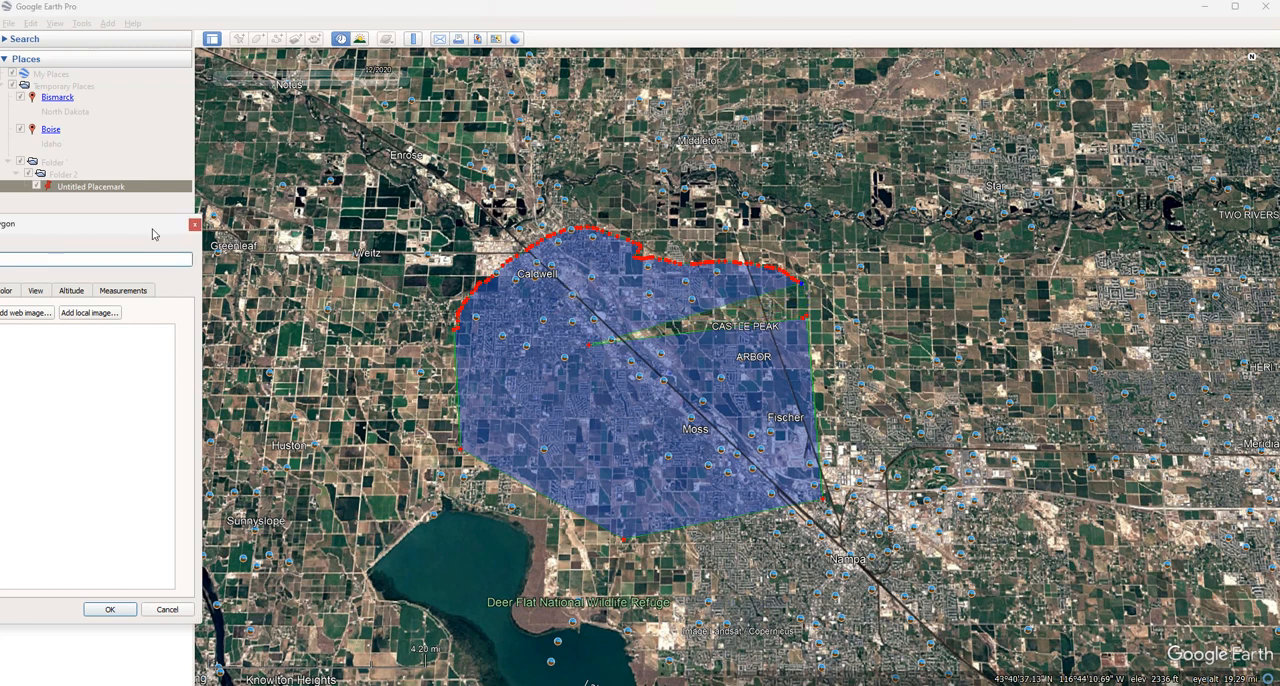
drag(86, 235, 391, 223)
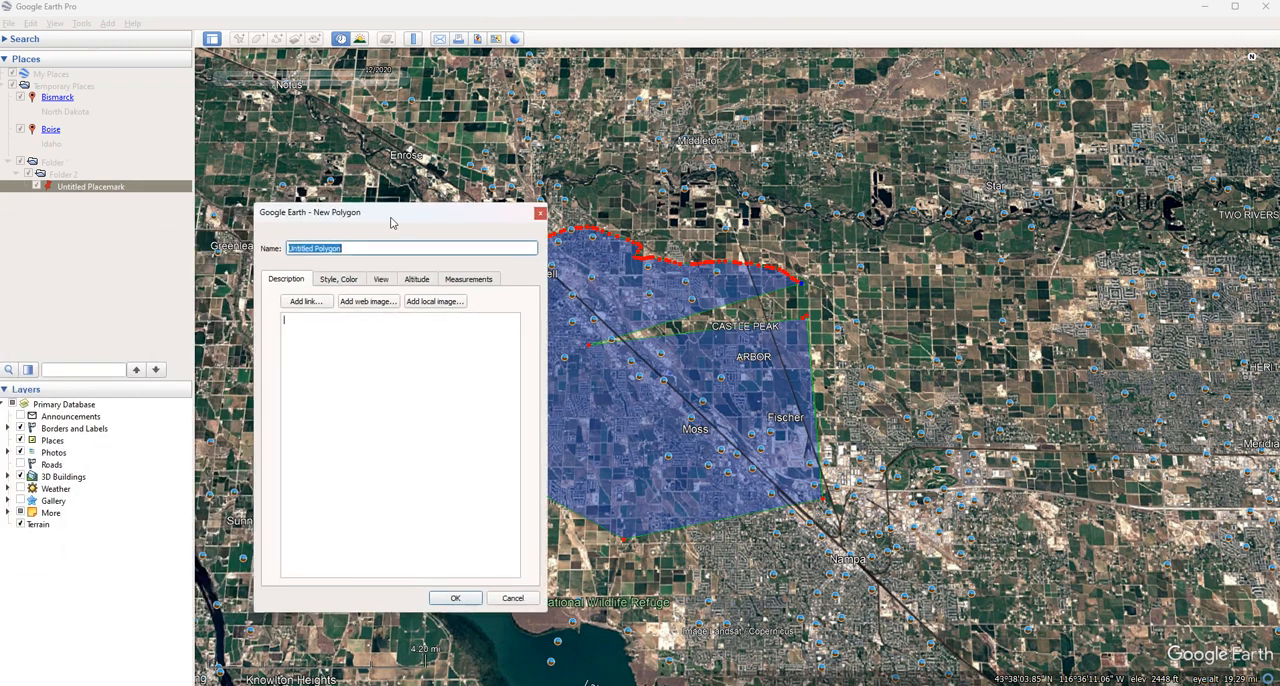
click(512, 598)
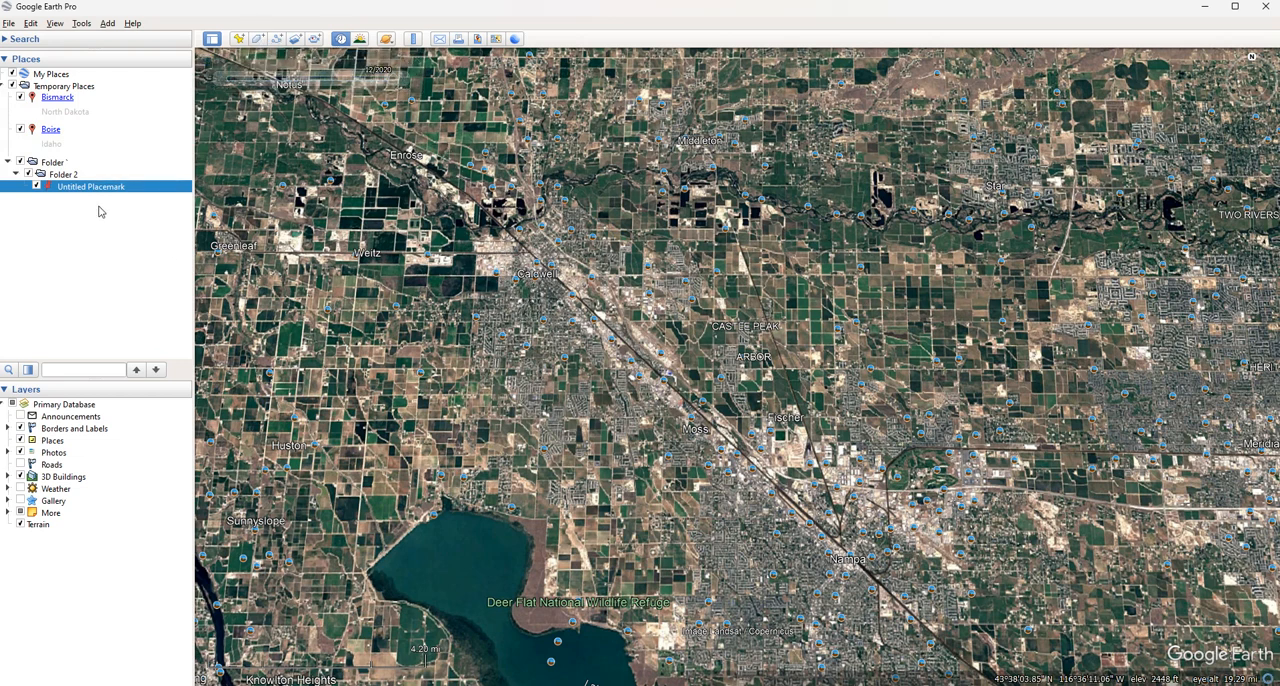
Create a triangular polygon named Polygon One, spanning from just south of Middleton to the area north of Moss
click(257, 38)
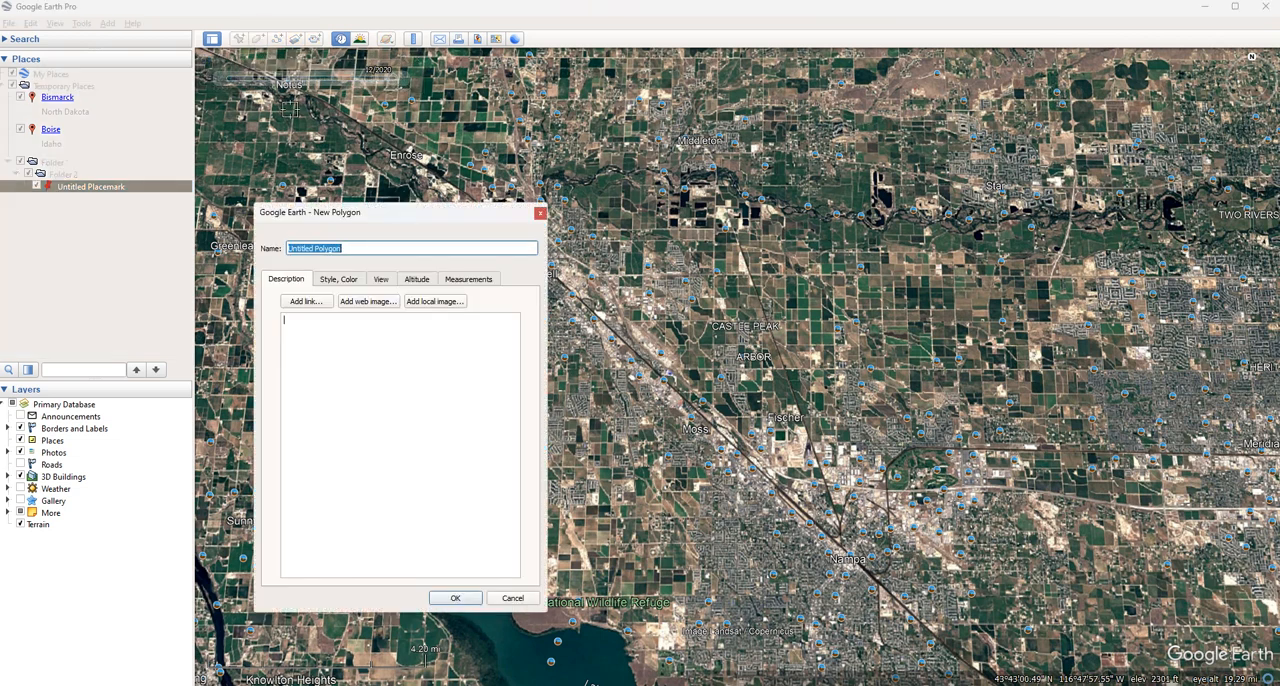
click(657, 178)
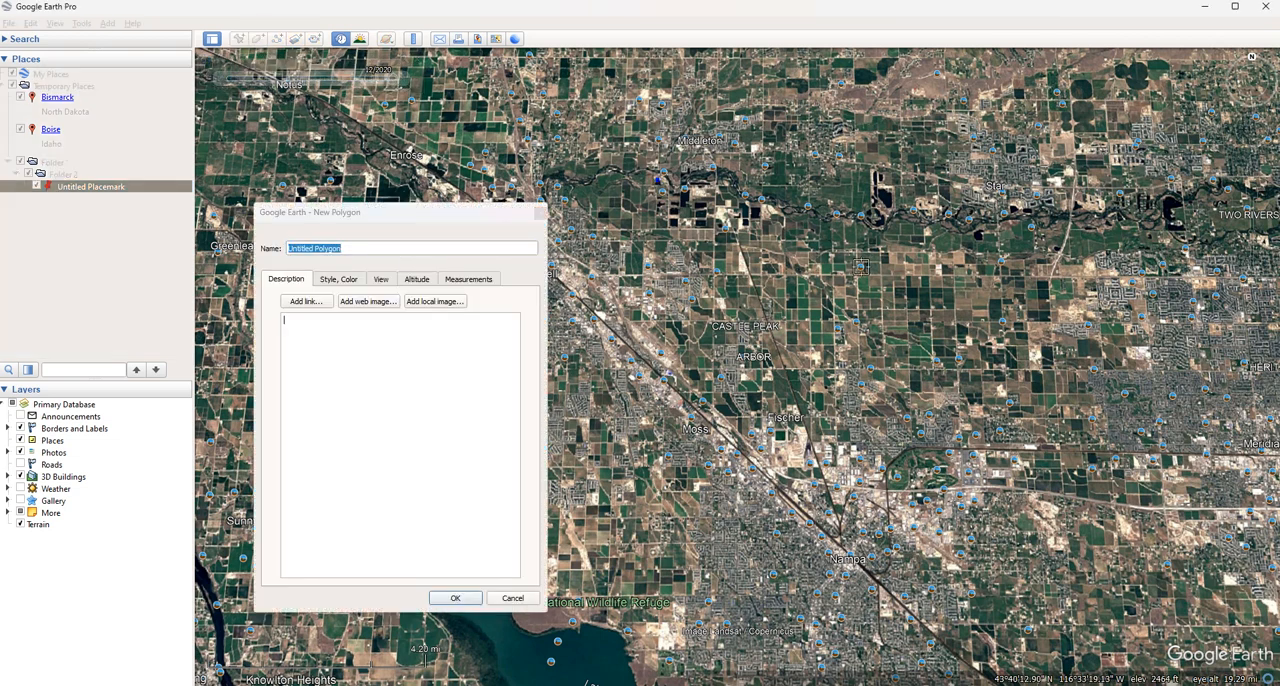
click(858, 267)
click(607, 373)
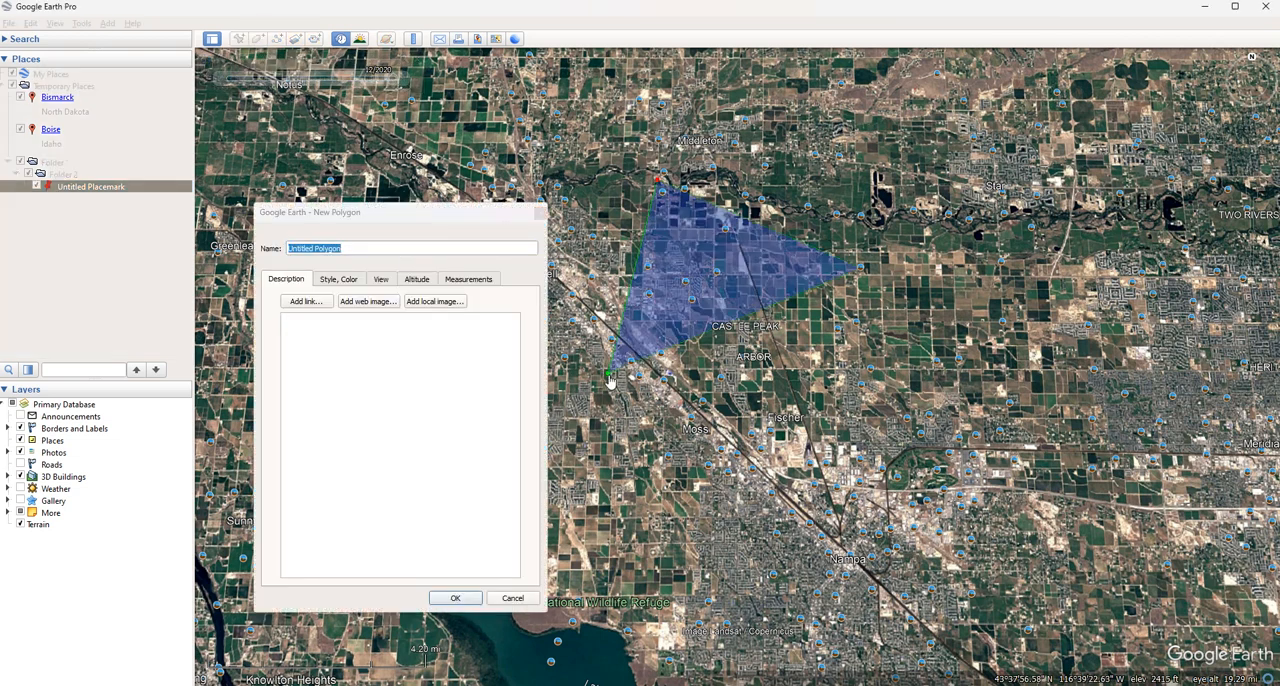
double_click(360, 248)
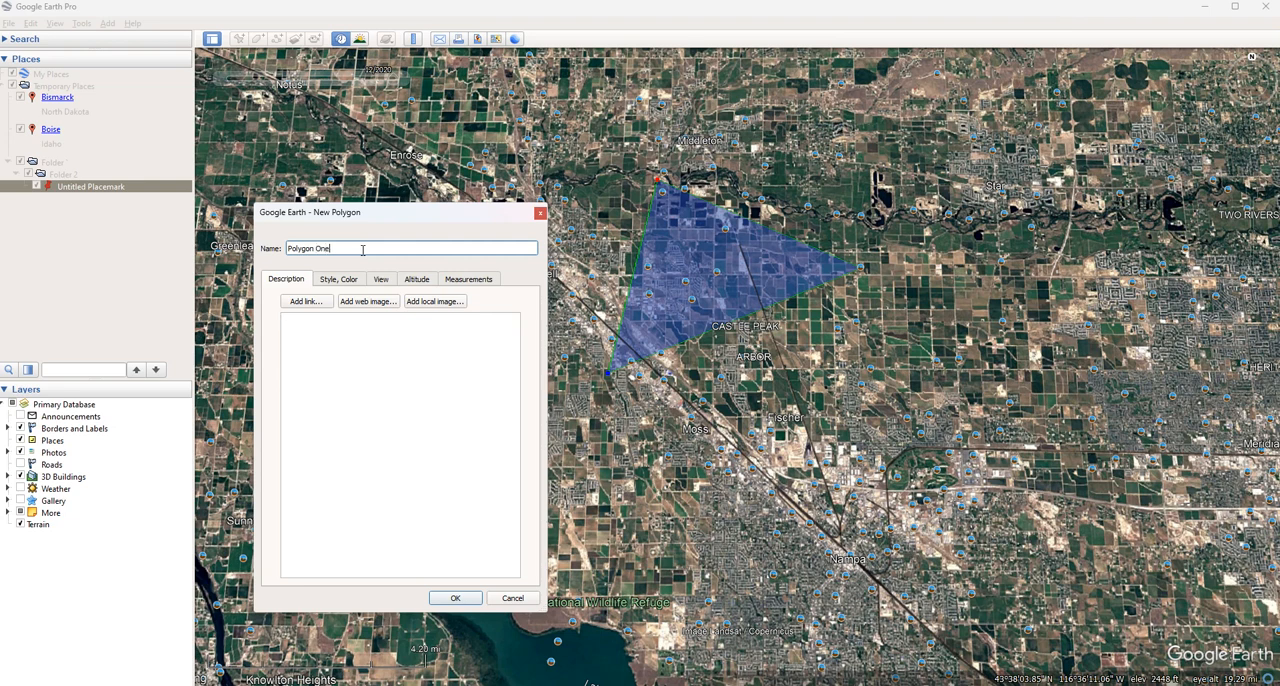
click(455, 598)
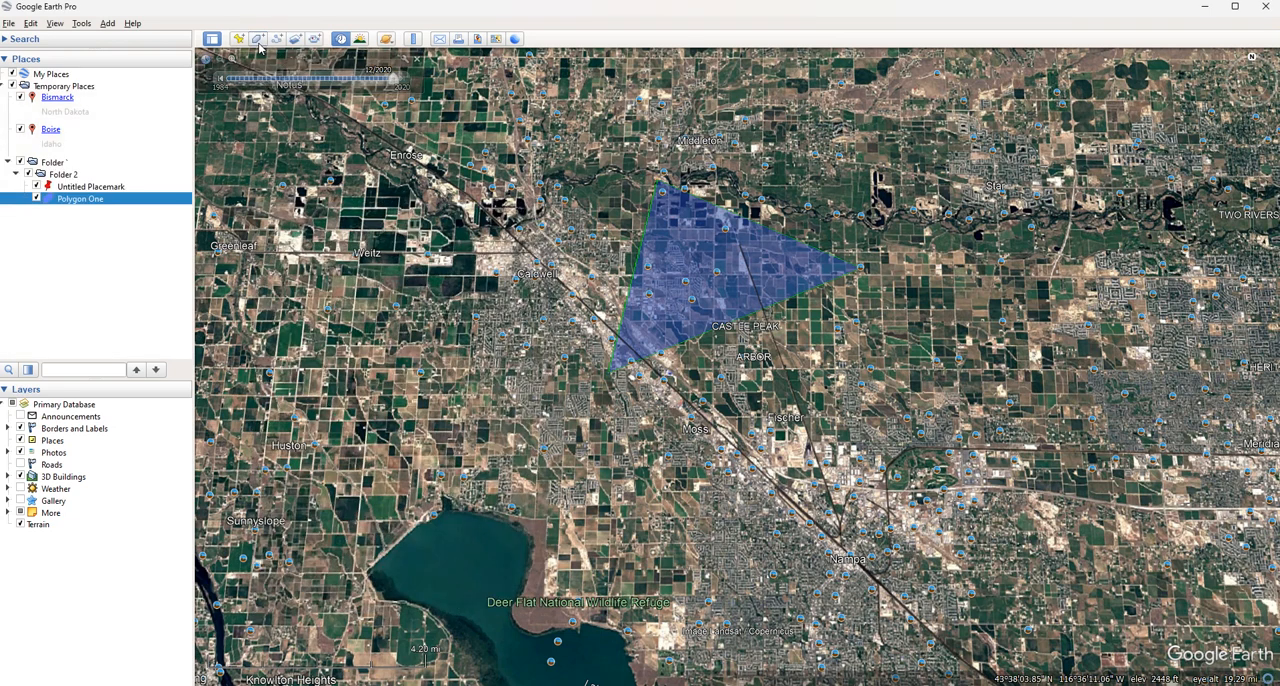
Create a five-cornered polygon around Enrose and name it Polygon 2
key(ctrl+shift+g)
click(343, 133)
click(470, 113)
click(424, 172)
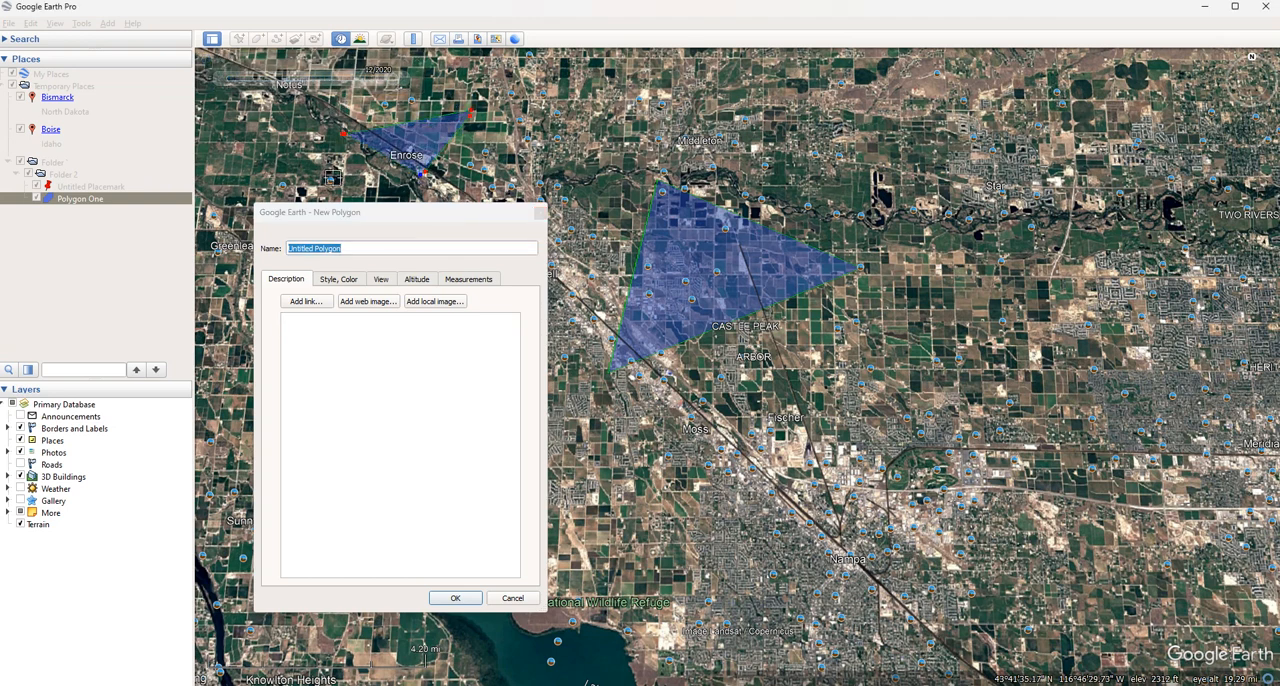
click(265, 160)
click(273, 117)
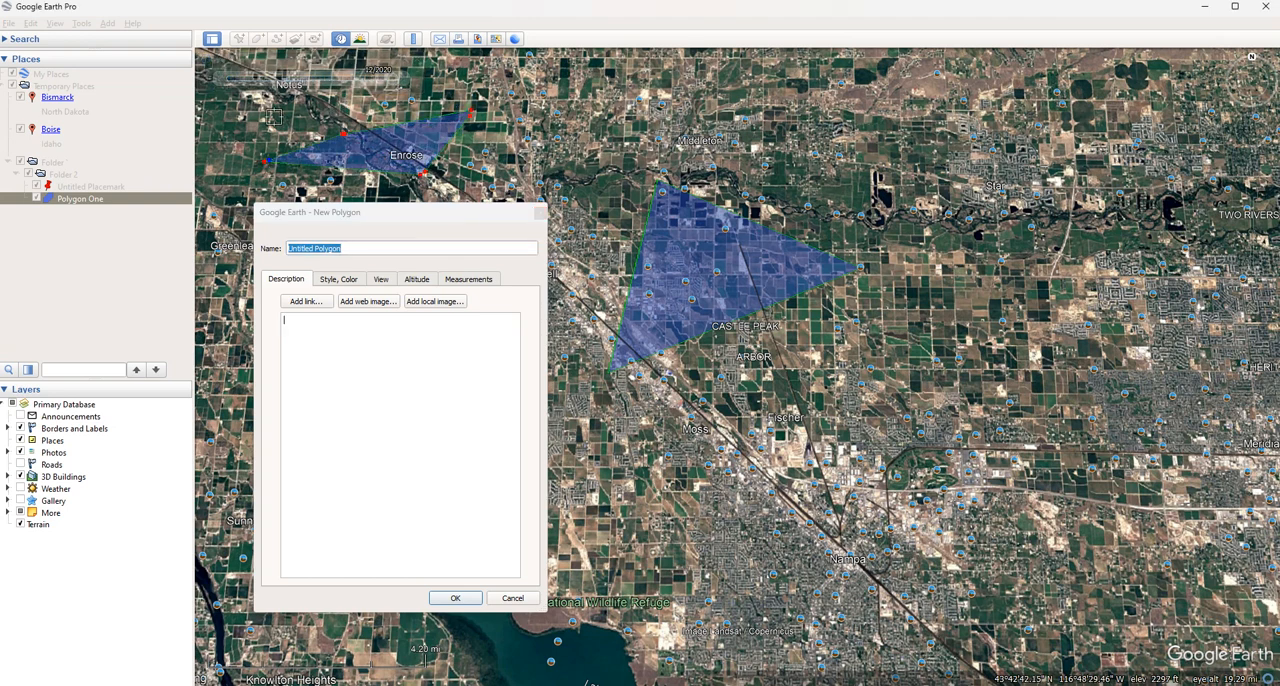
triple_click(433, 250)
text(POI)
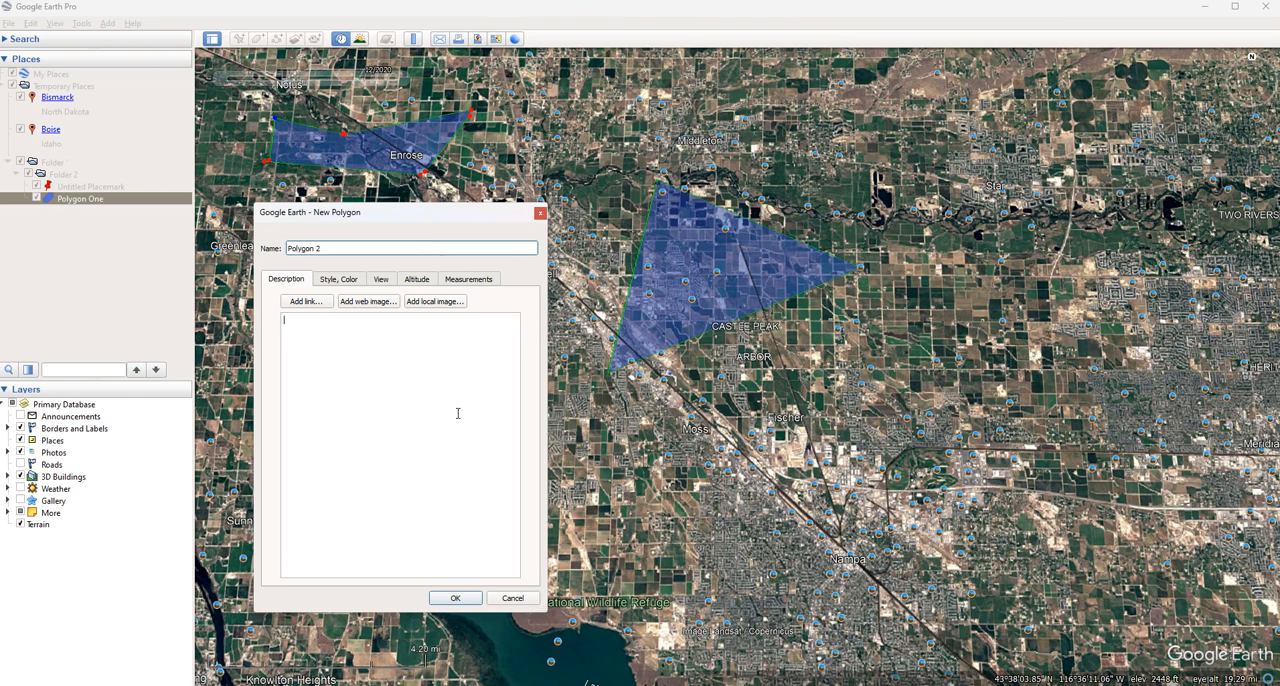
click(467, 599)
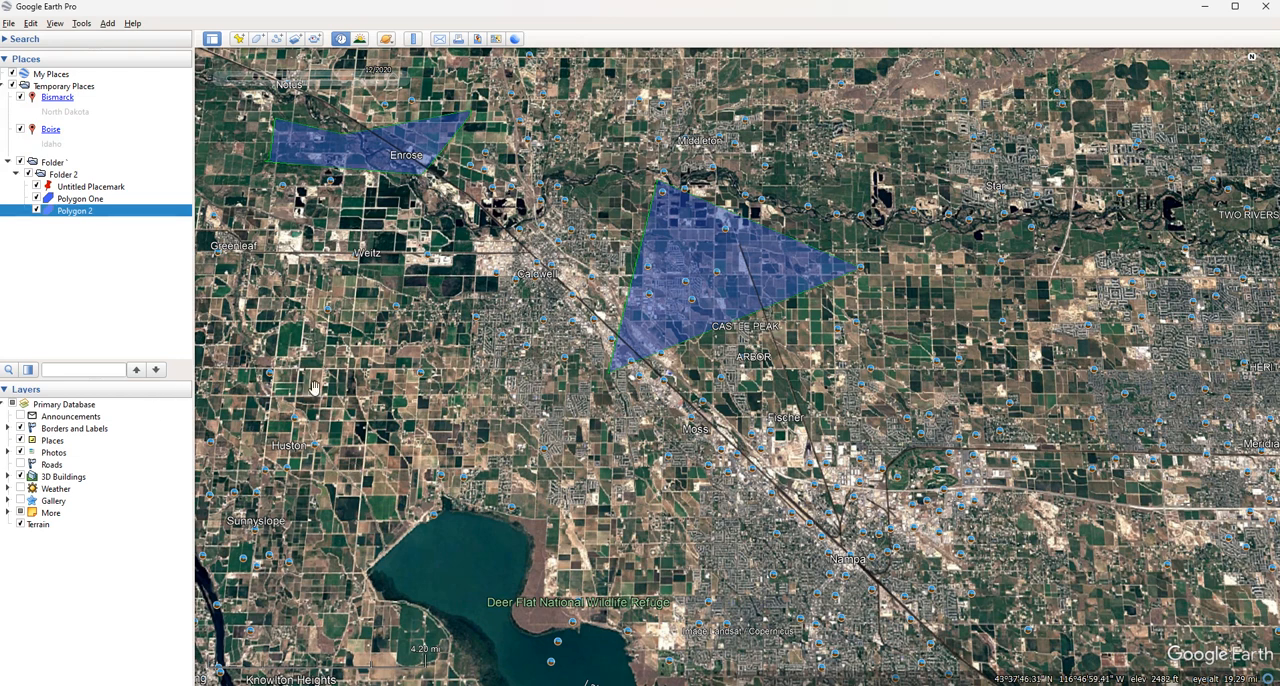
Delete Untitled Placemark from Folder 2, keeping both polygons in view
click(80, 187)
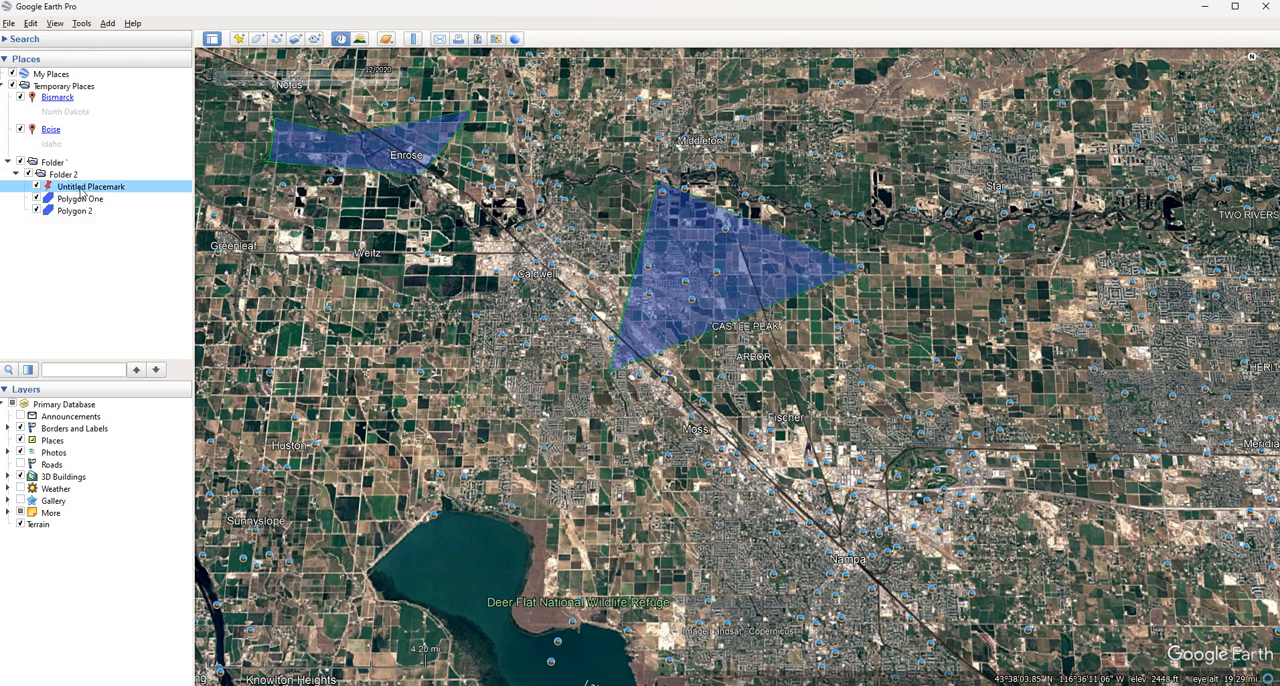
right_click(80, 187)
click(110, 258)
click(666, 365)
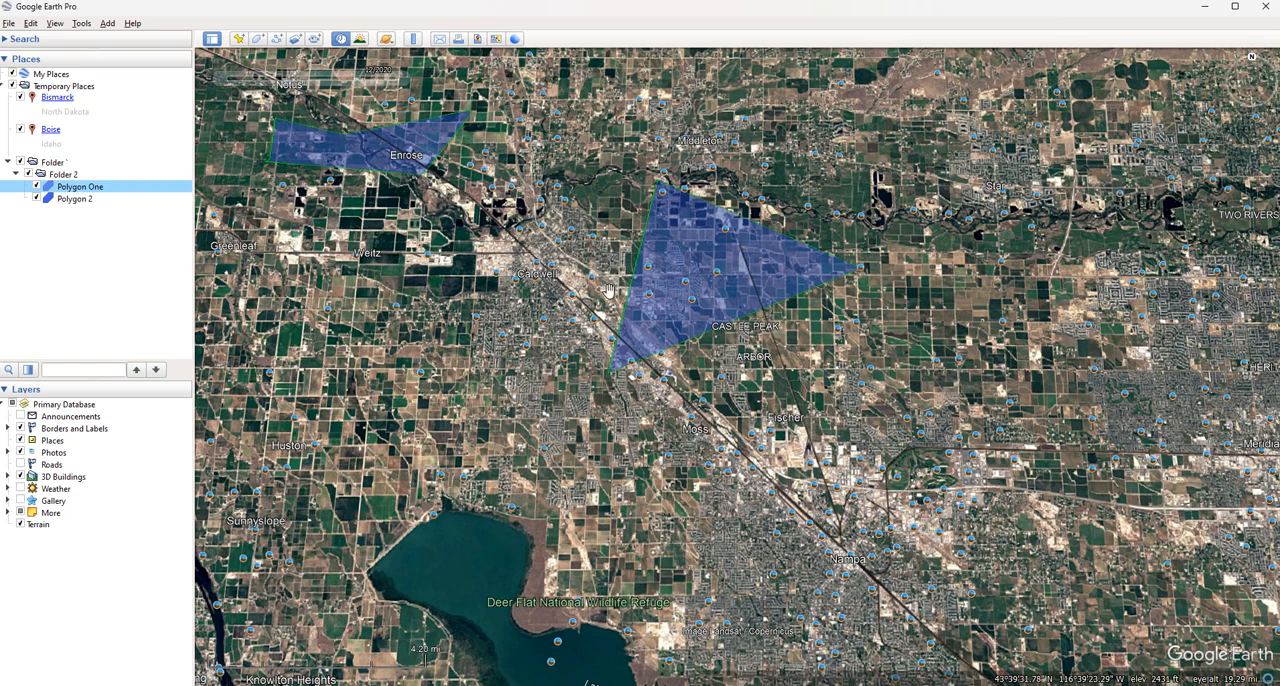
drag(488, 236, 463, 284)
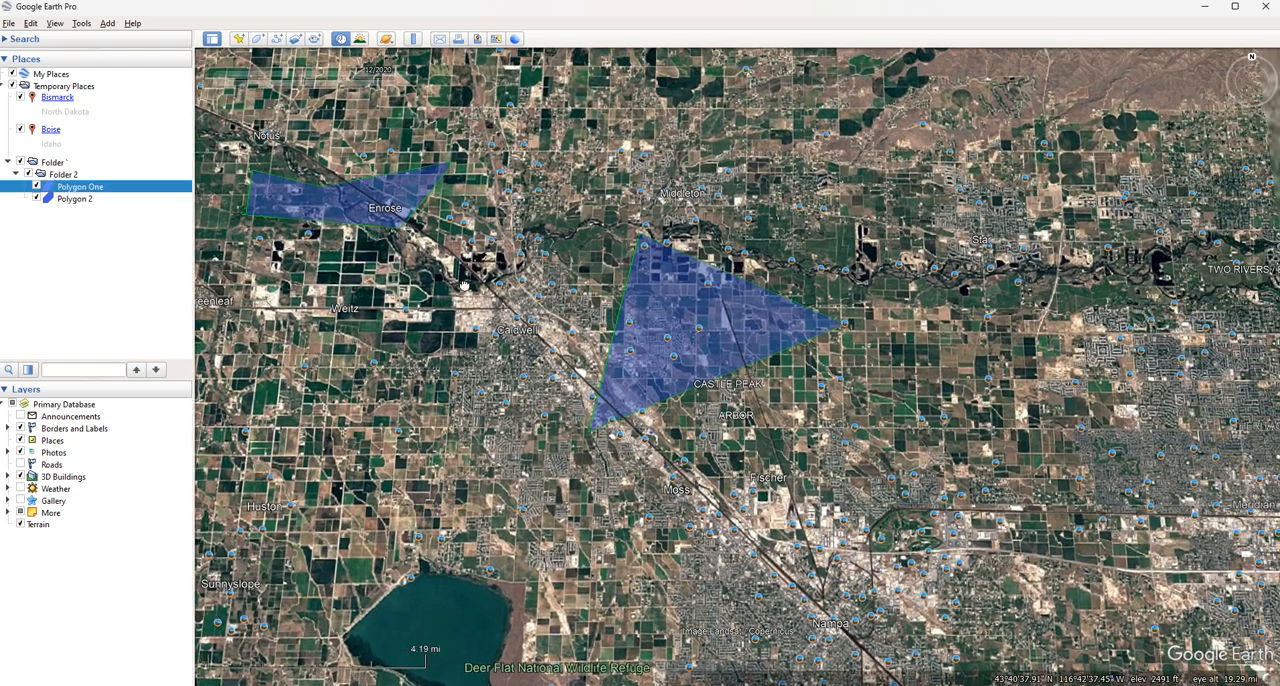
Draw an eight-point path across the area between Middleton and Star, and move its first point slightly east
drag(571, 264, 555, 288)
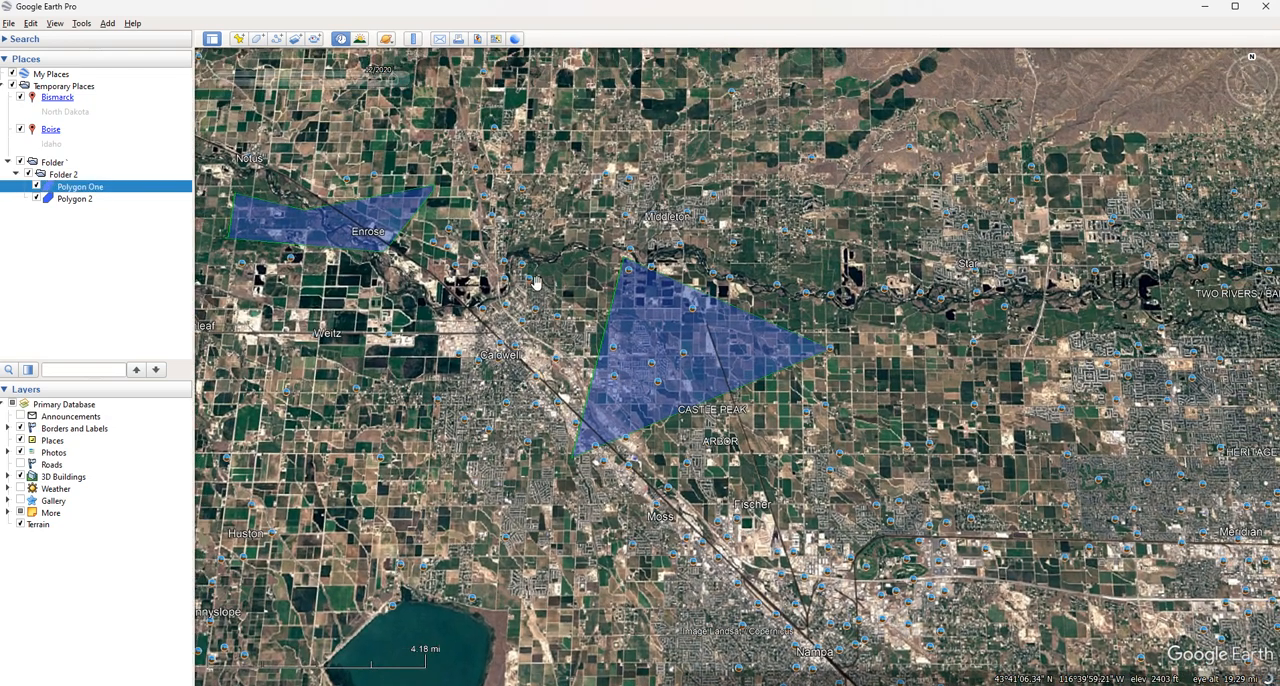
click(277, 39)
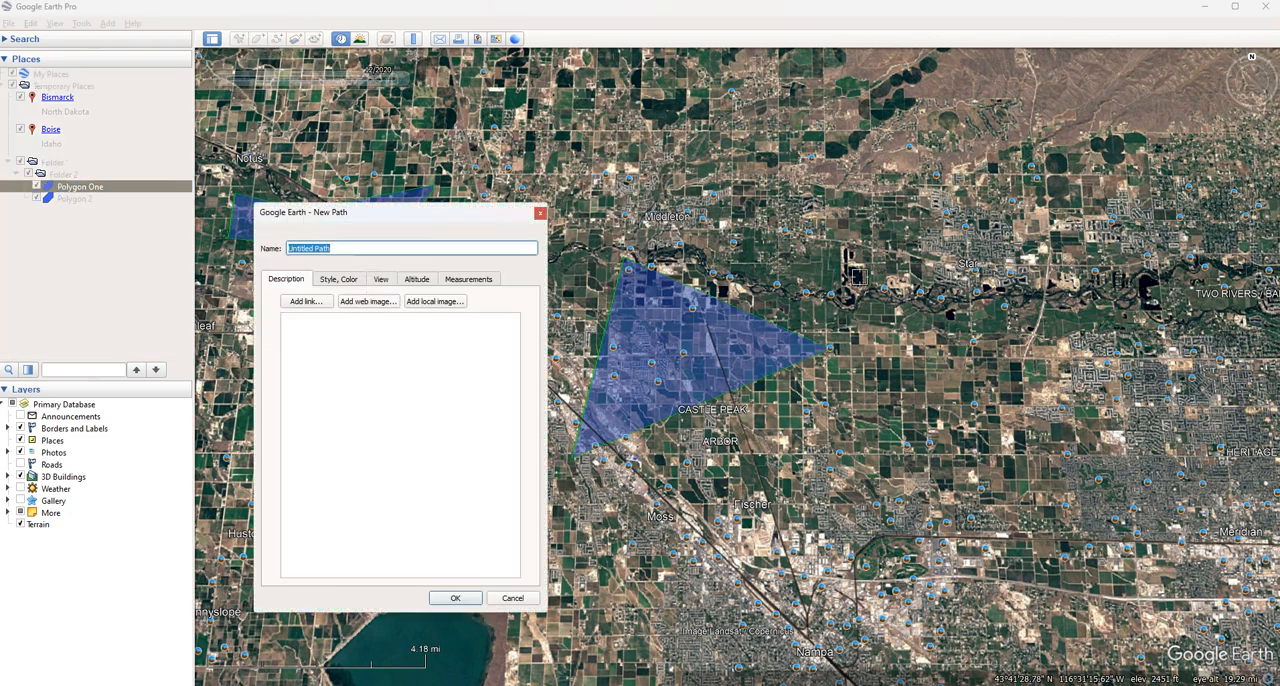
click(782, 193)
click(1097, 242)
click(957, 366)
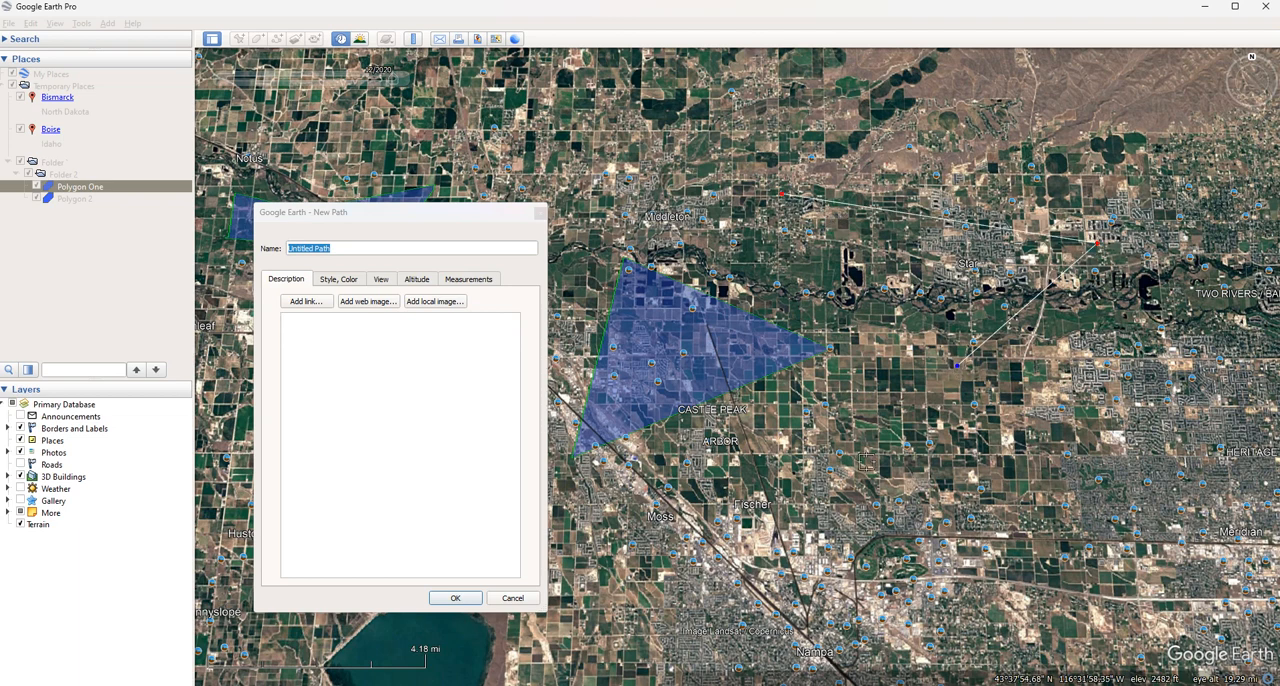
click(867, 458)
click(844, 266)
click(646, 241)
click(688, 163)
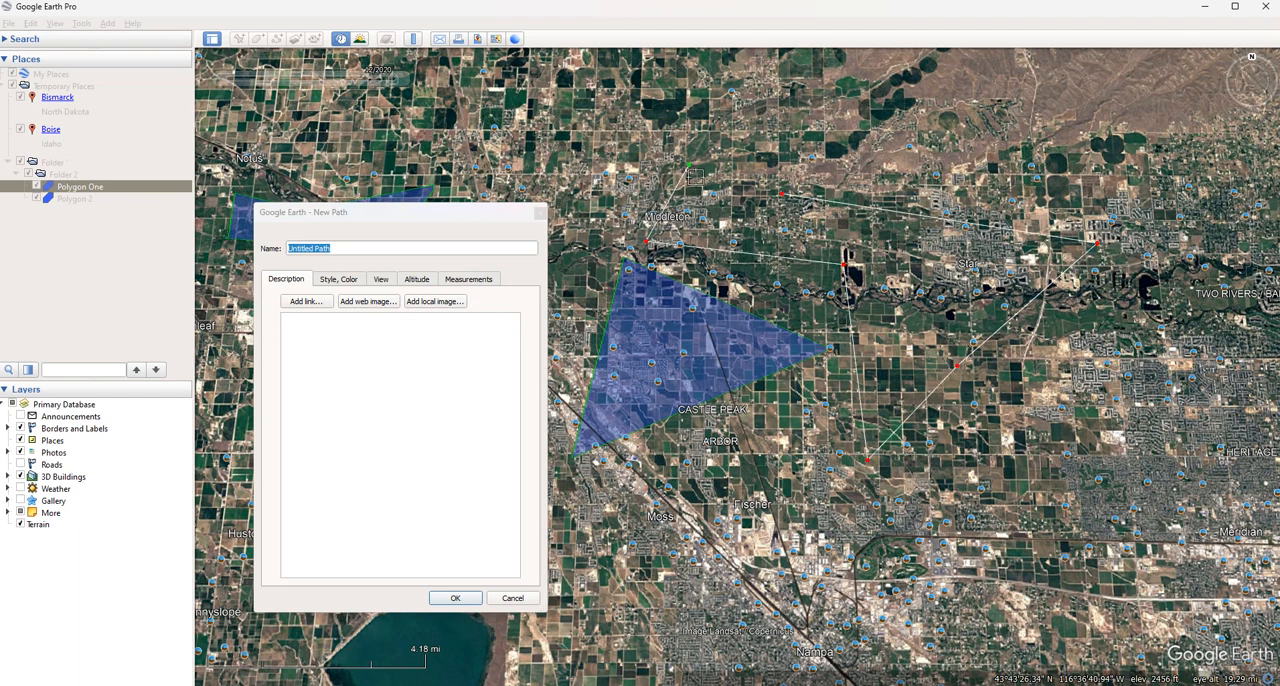
click(794, 150)
mouse_move(783, 194)
mouse_down()
mouse_move(806, 202)
mouse_move(833, 161)
mouse_move(832, 187)
mouse_move(804, 190)
mouse_up()
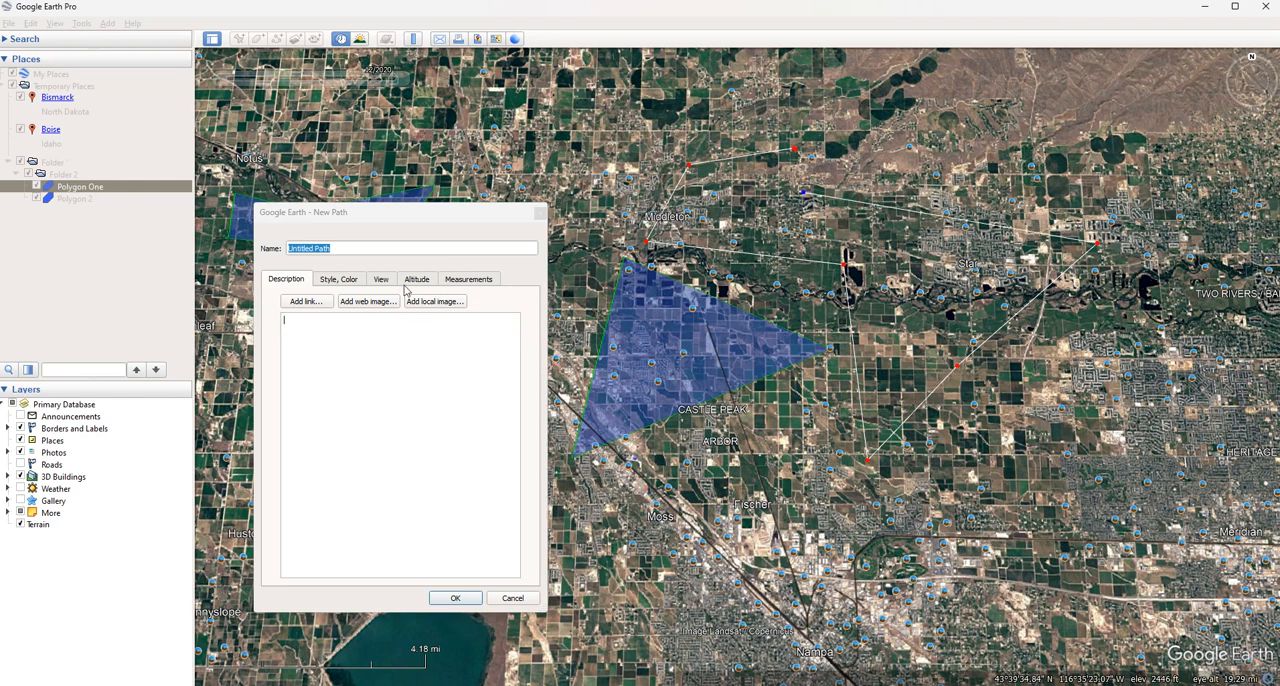
Check the new path's style and view settings, and discard the unsaved path
click(339, 280)
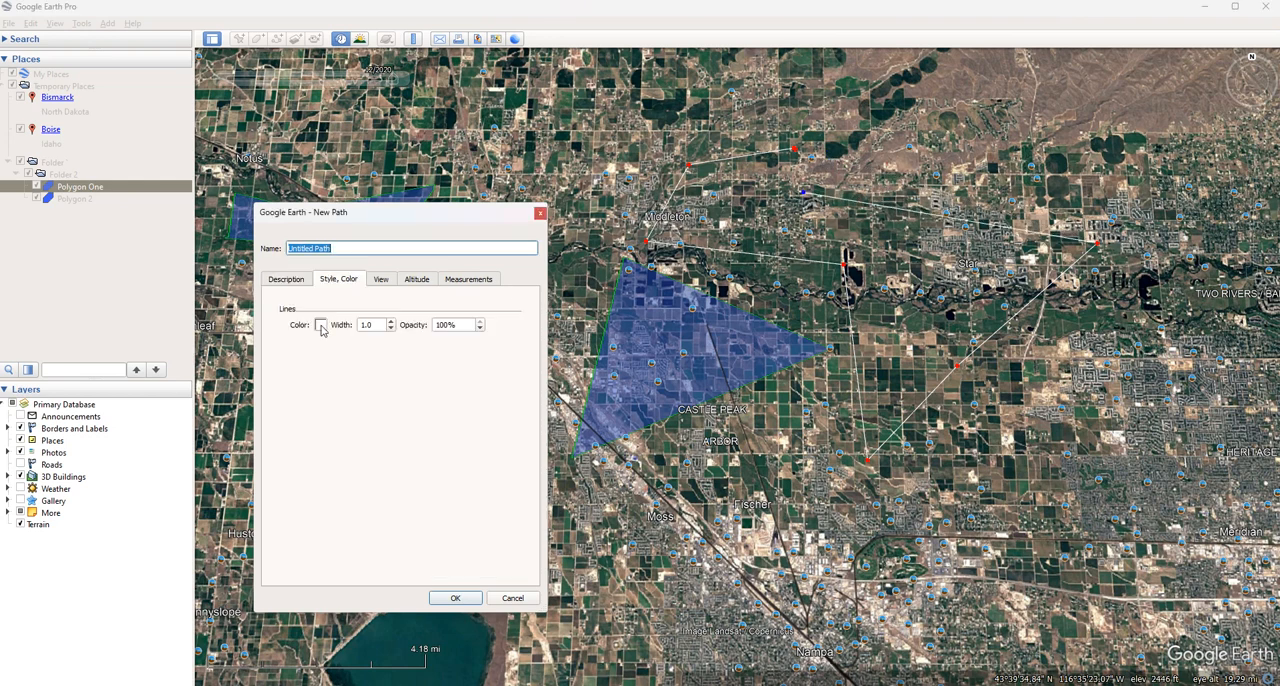
click(381, 282)
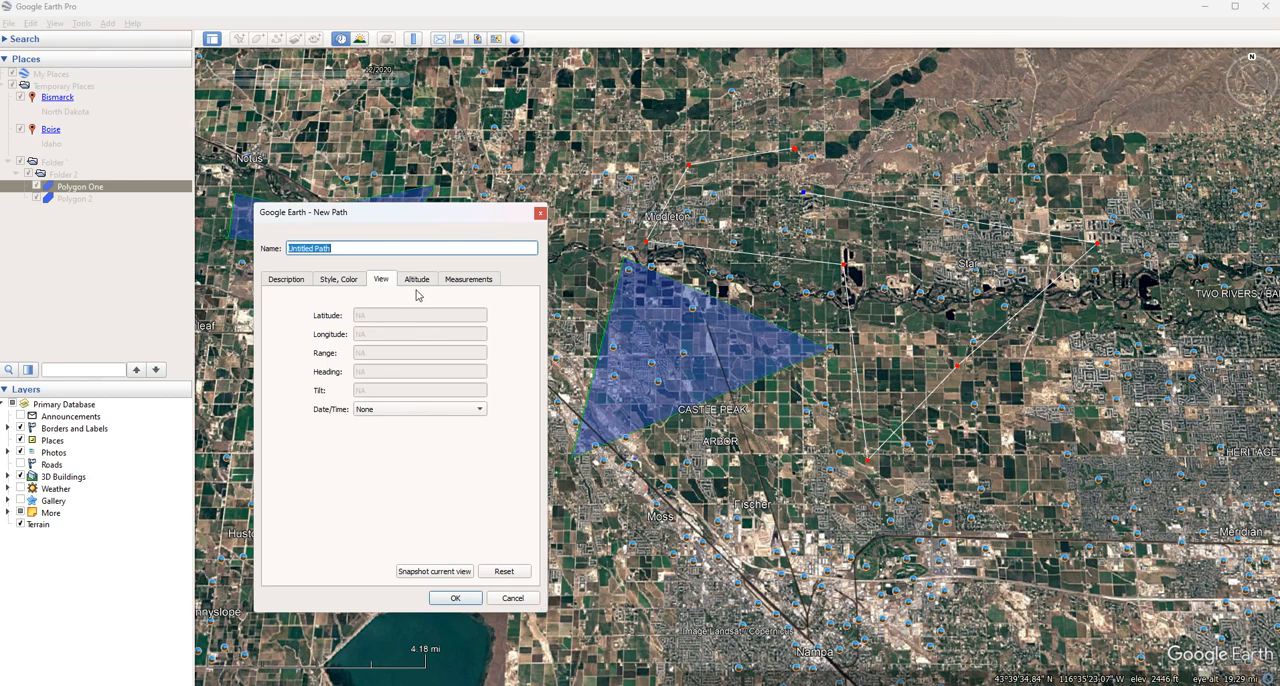
click(539, 214)
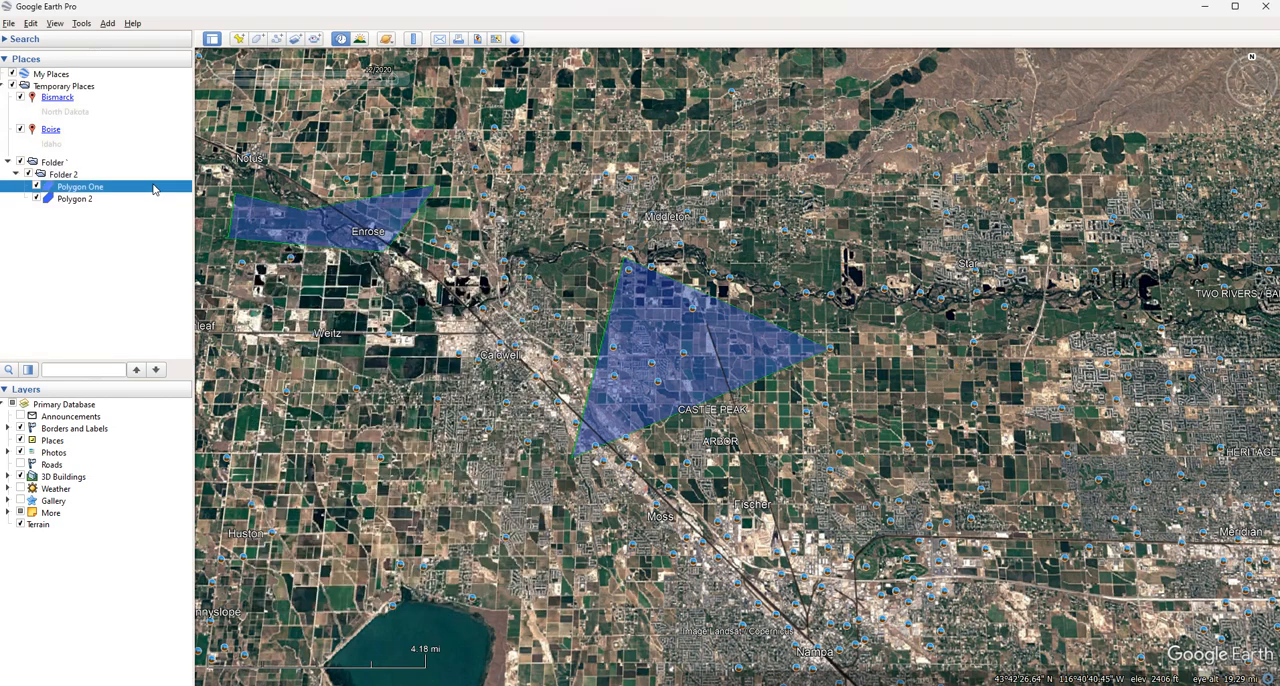
Open Polygon One's properties and examine its view, style, description and altitude settings
double_click(94, 188)
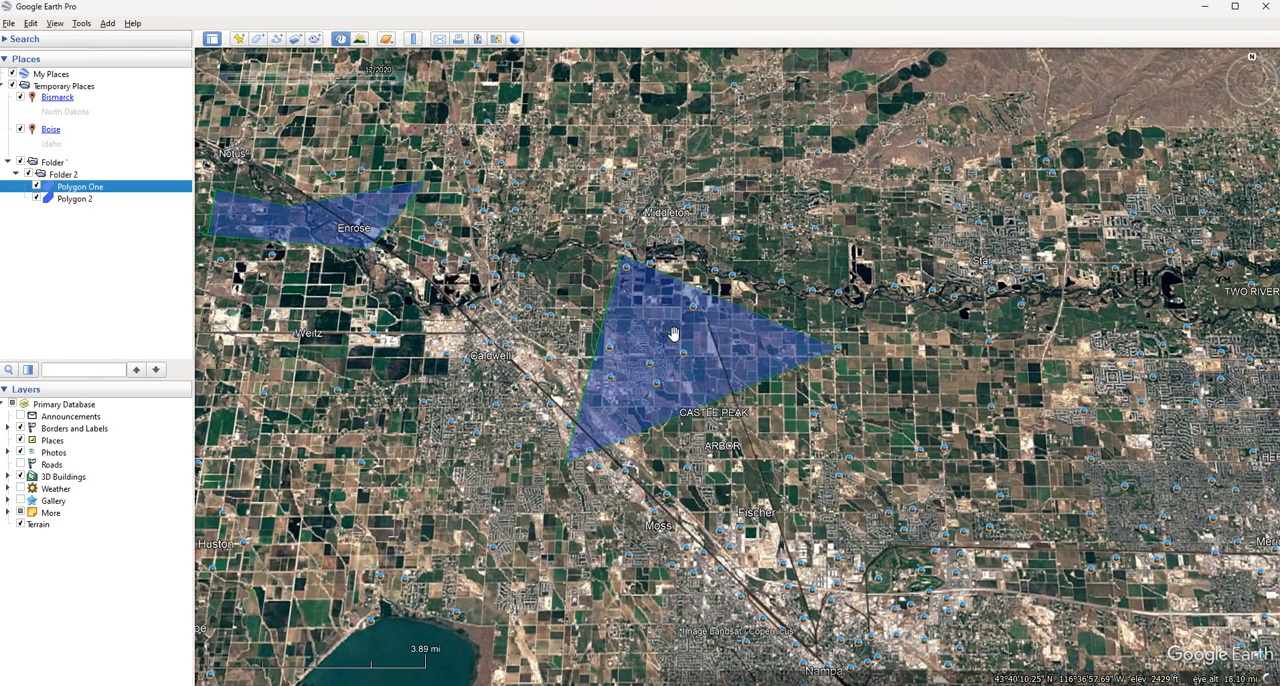
right_click(673, 334)
click(735, 489)
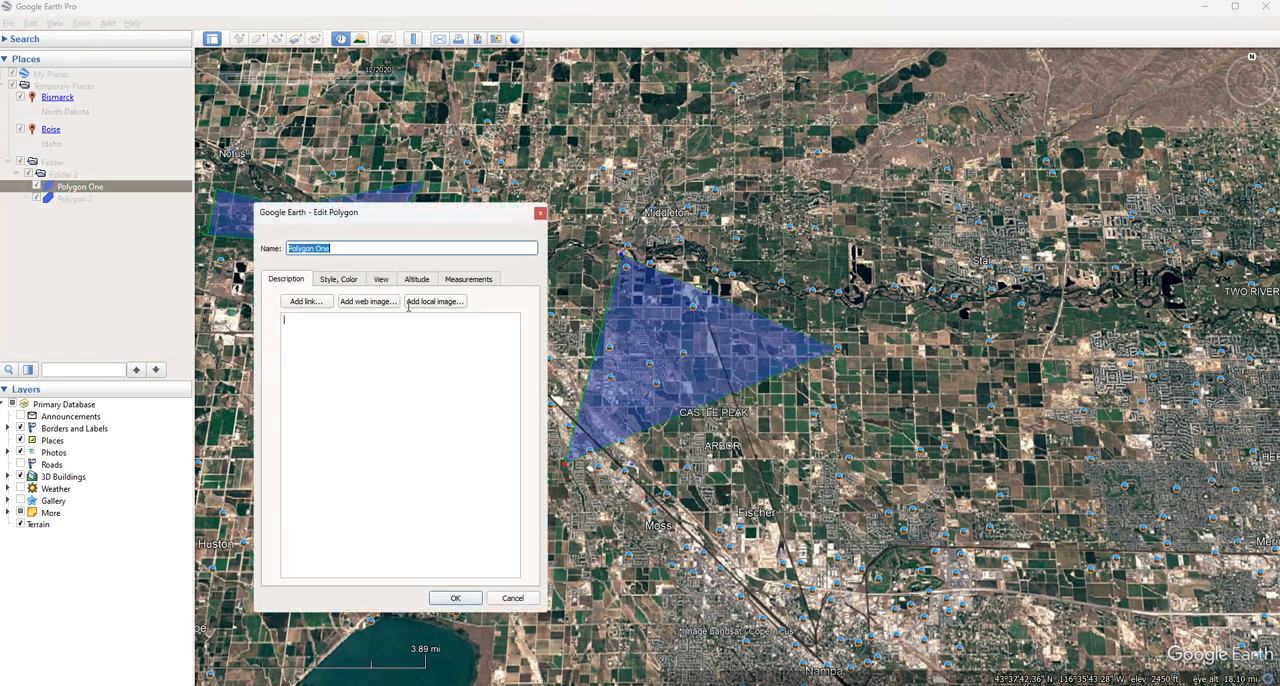
click(382, 280)
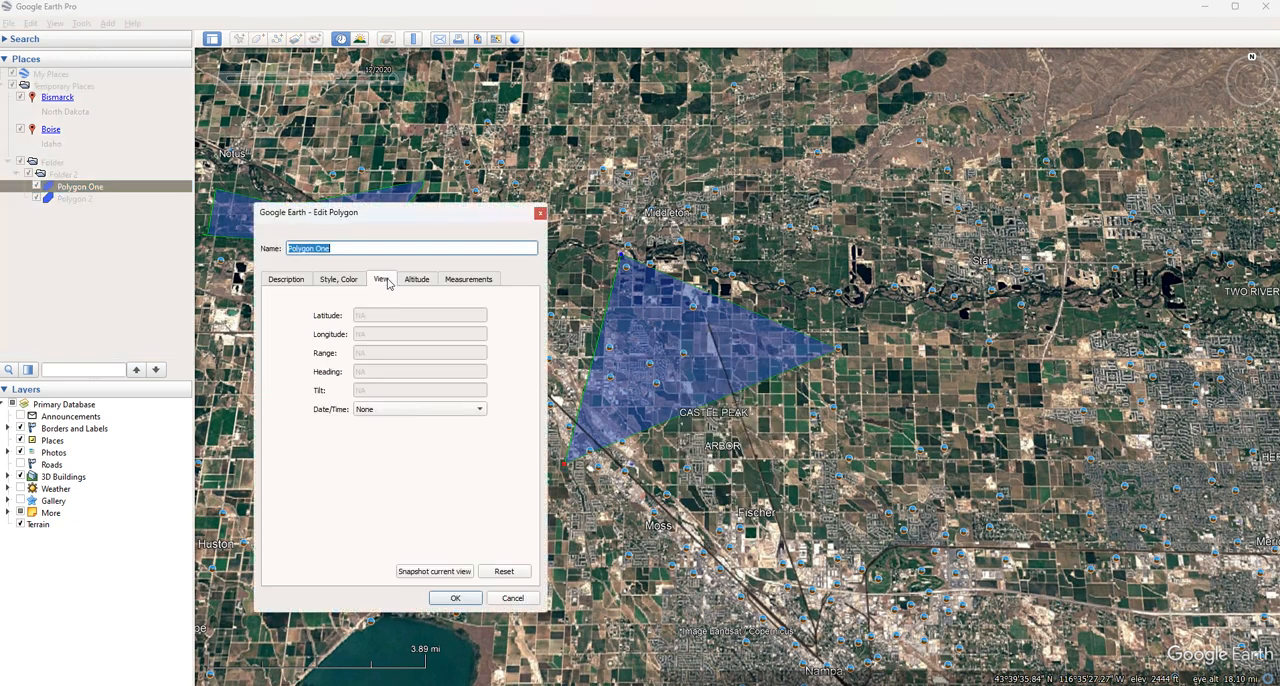
click(331, 281)
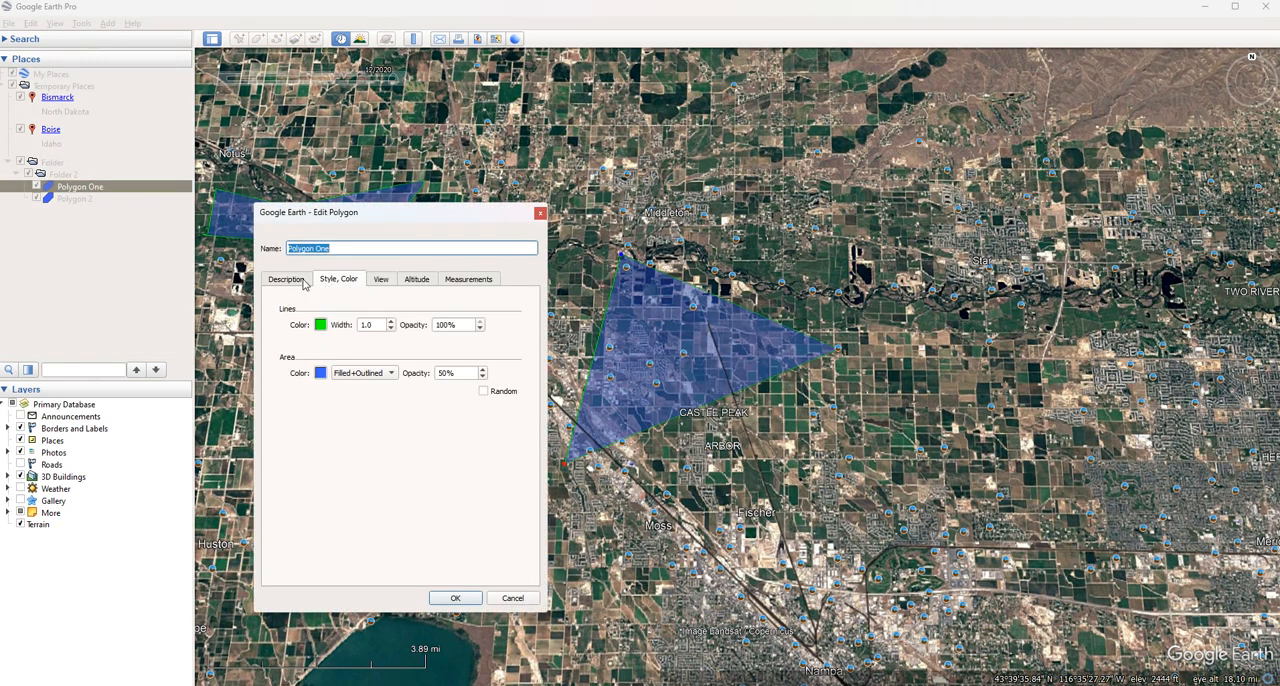
click(305, 283)
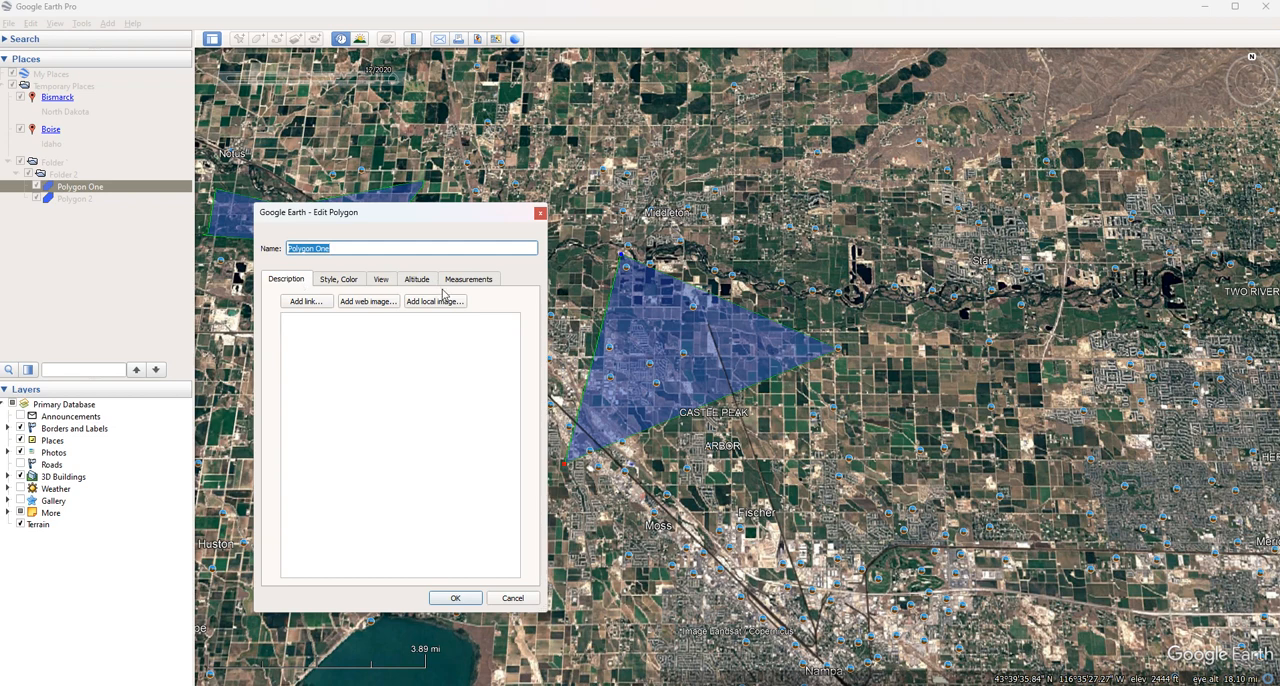
click(428, 285)
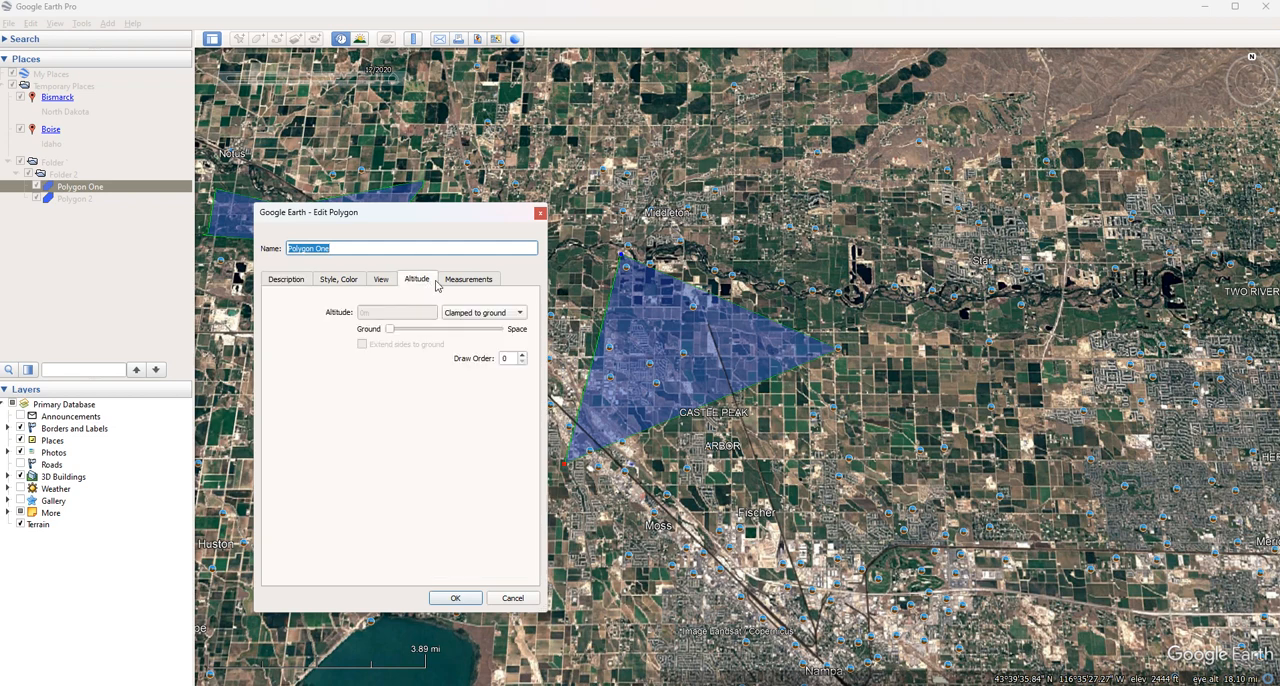
Measure Polygon One's perimeter in kilometers and its area in square kilometers, and close its properties
click(466, 284)
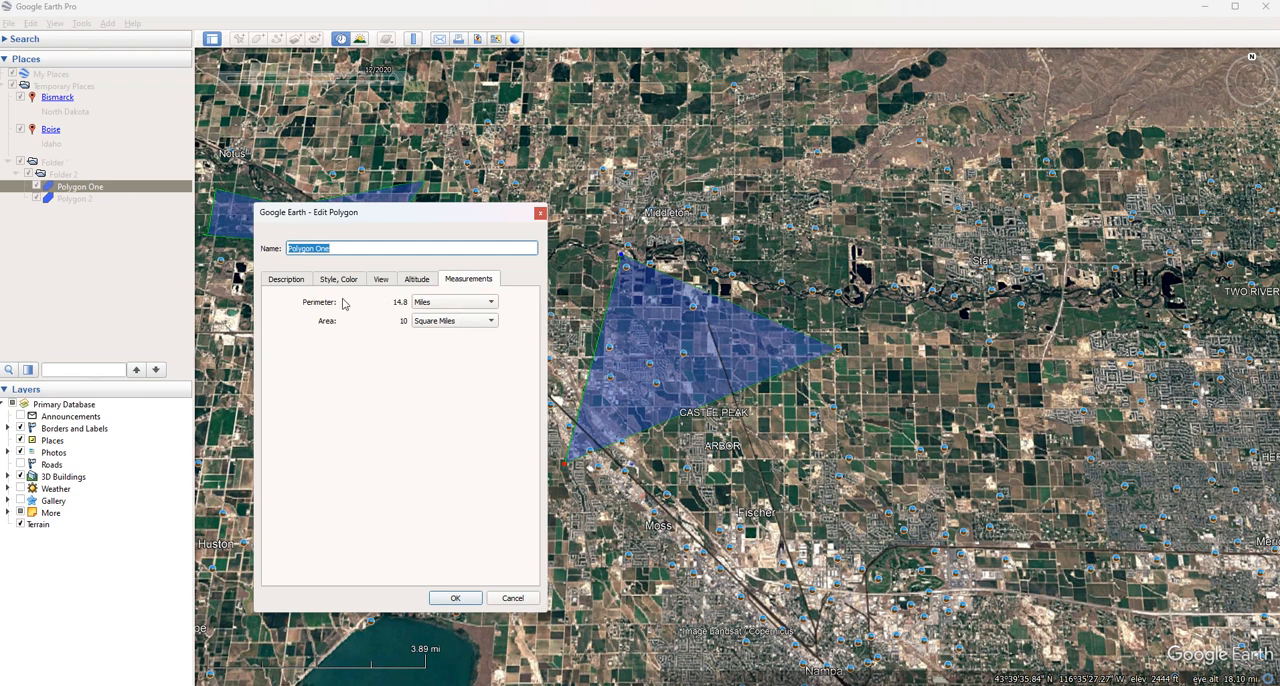
click(431, 305)
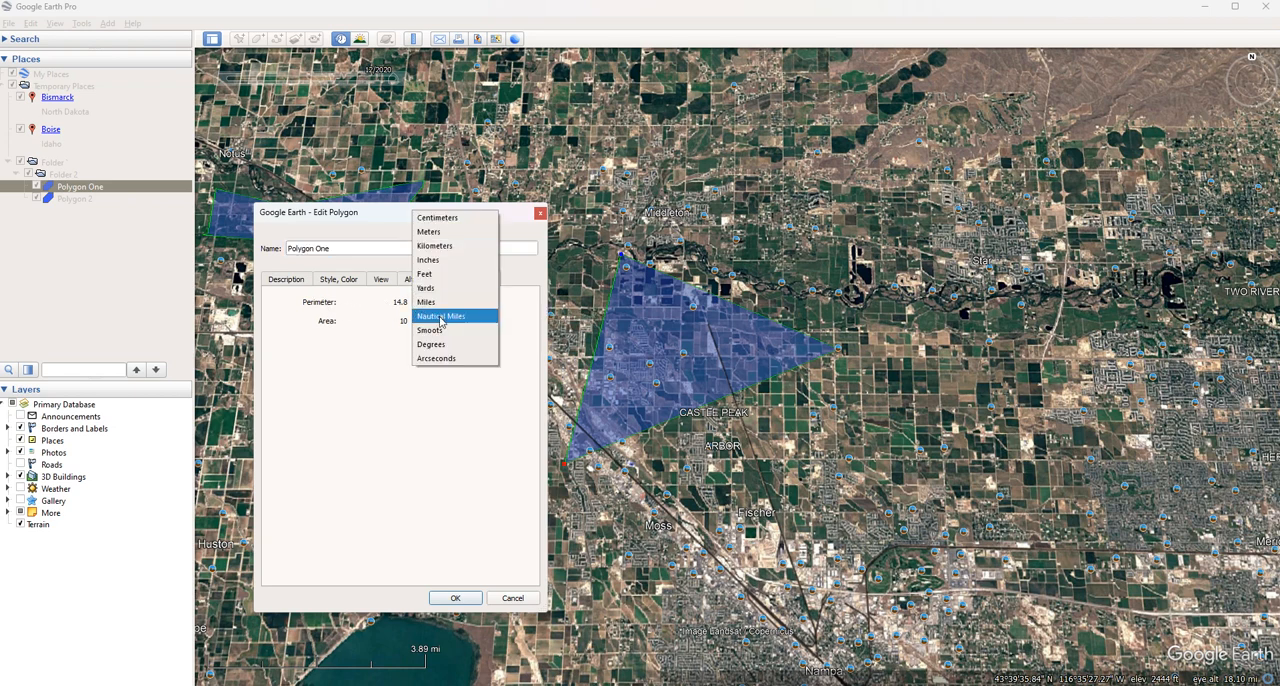
click(436, 246)
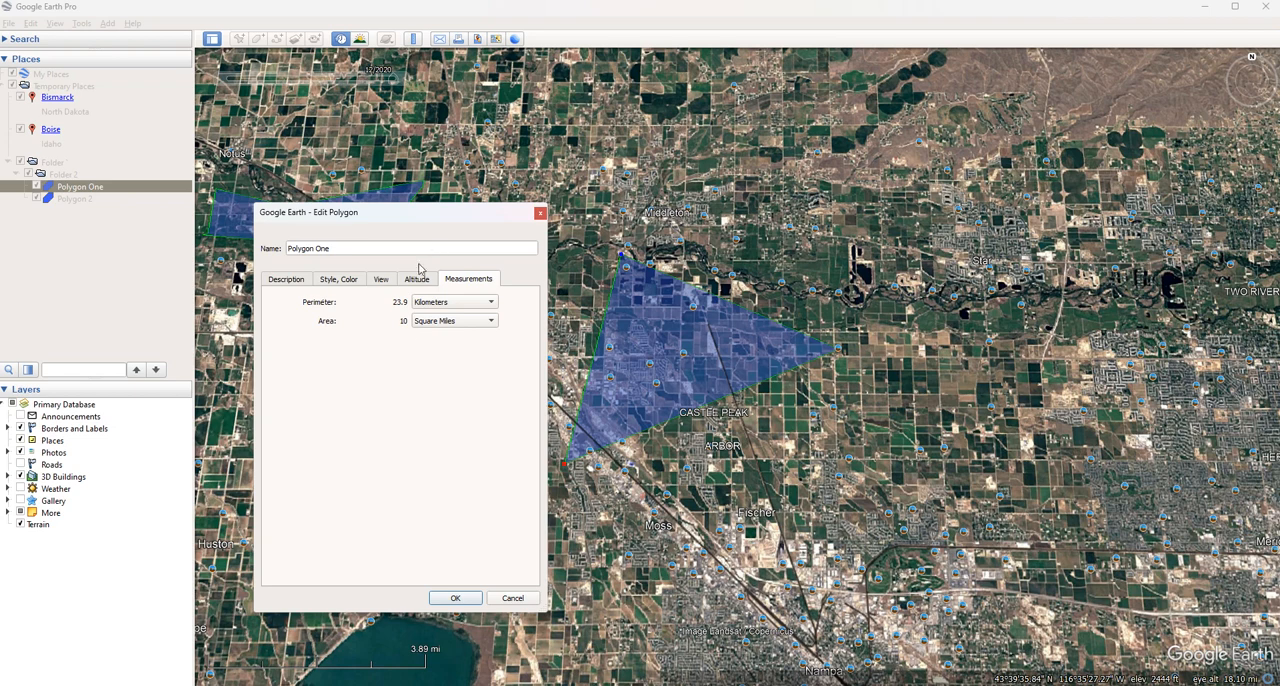
click(432, 322)
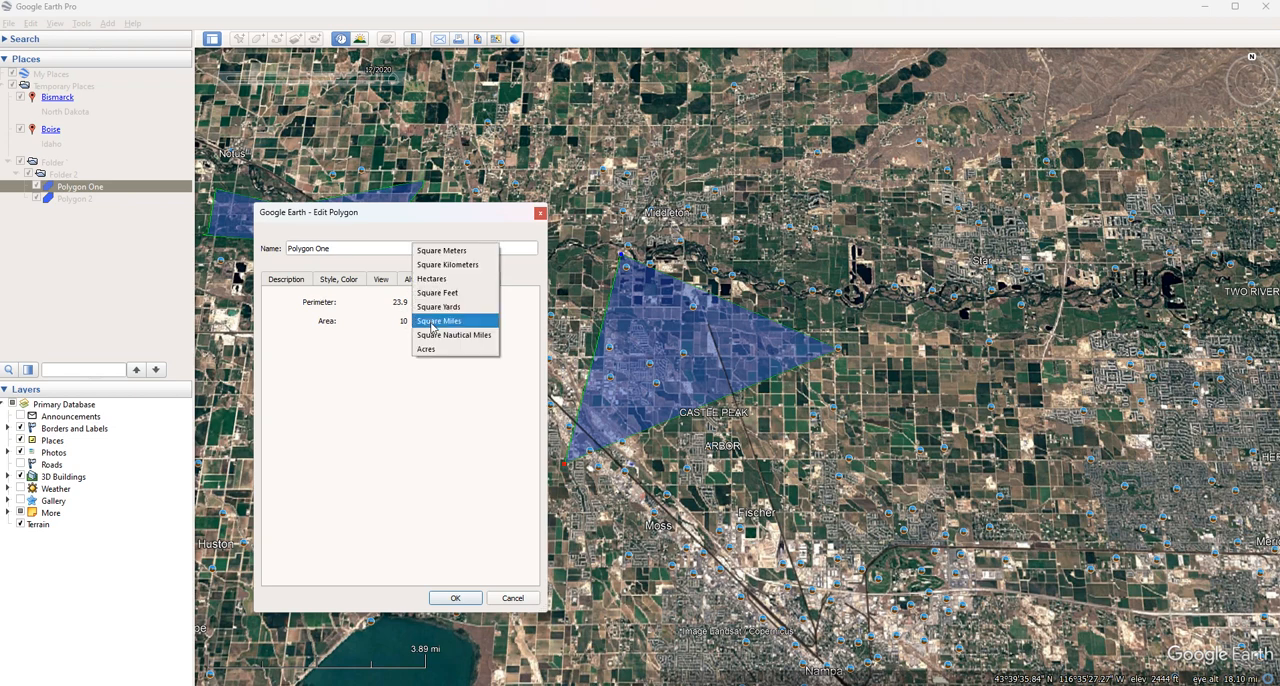
click(461, 268)
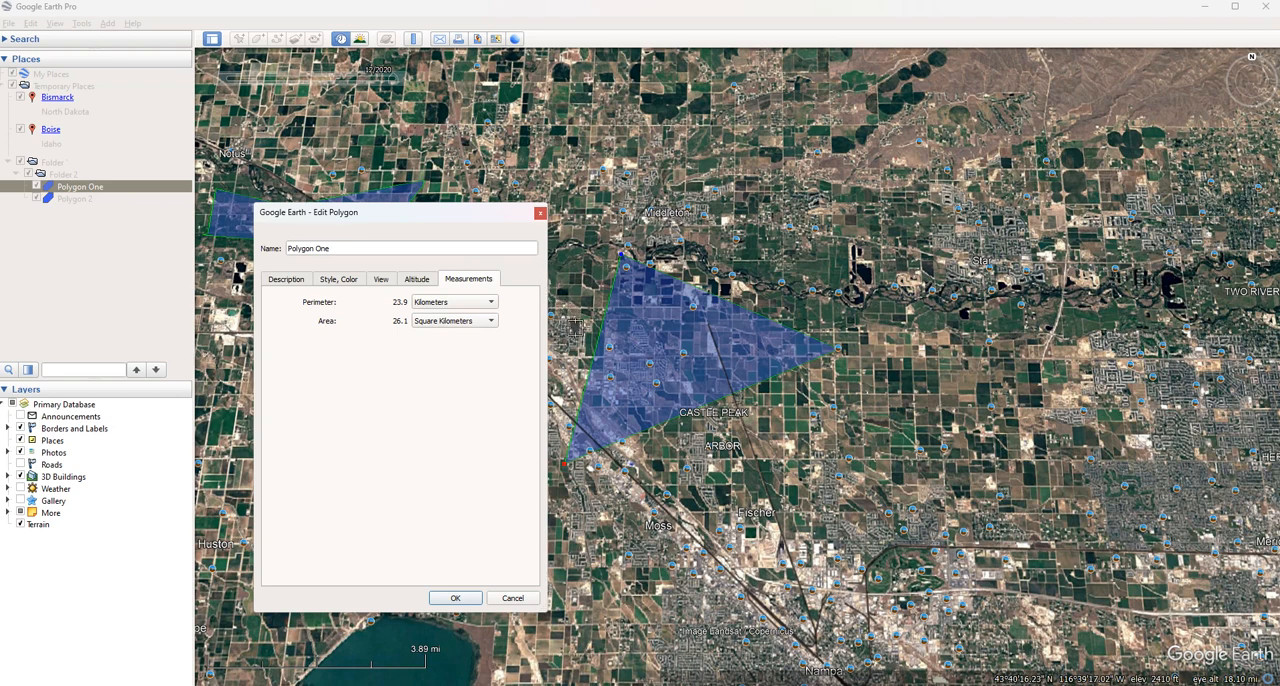
click(540, 214)
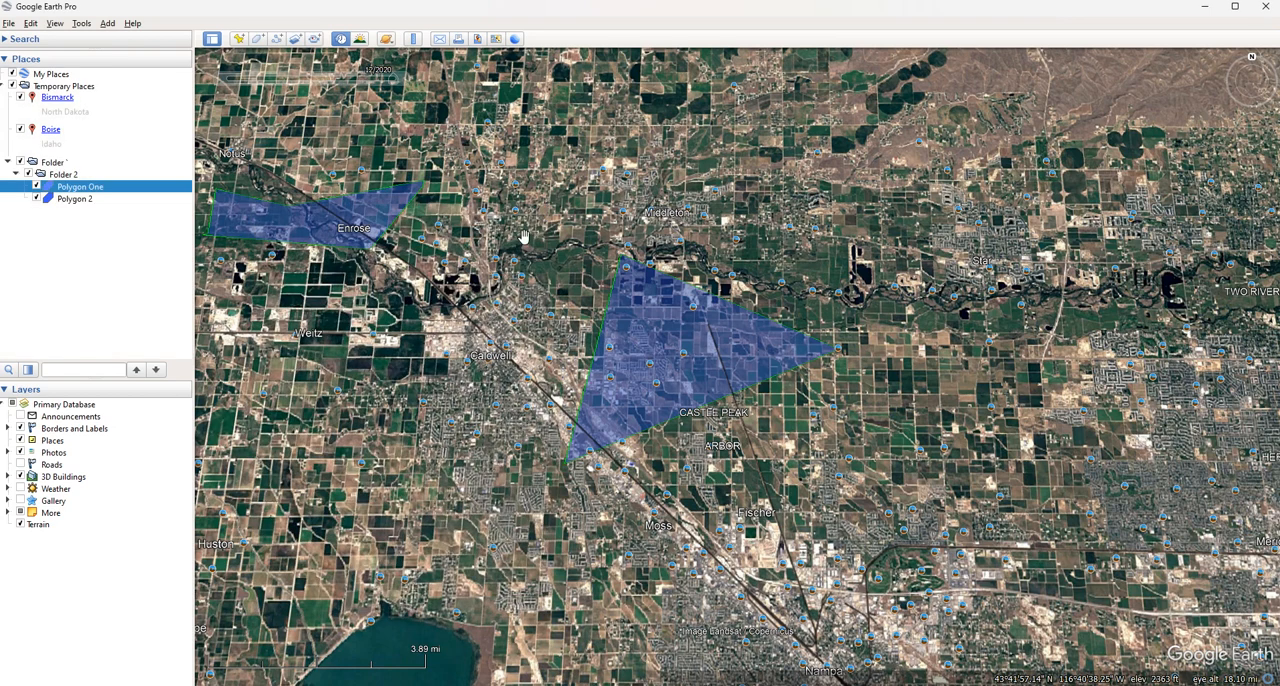
Draw a five-point path running north from southeast of Polygon One to the area west of Star
click(280, 42)
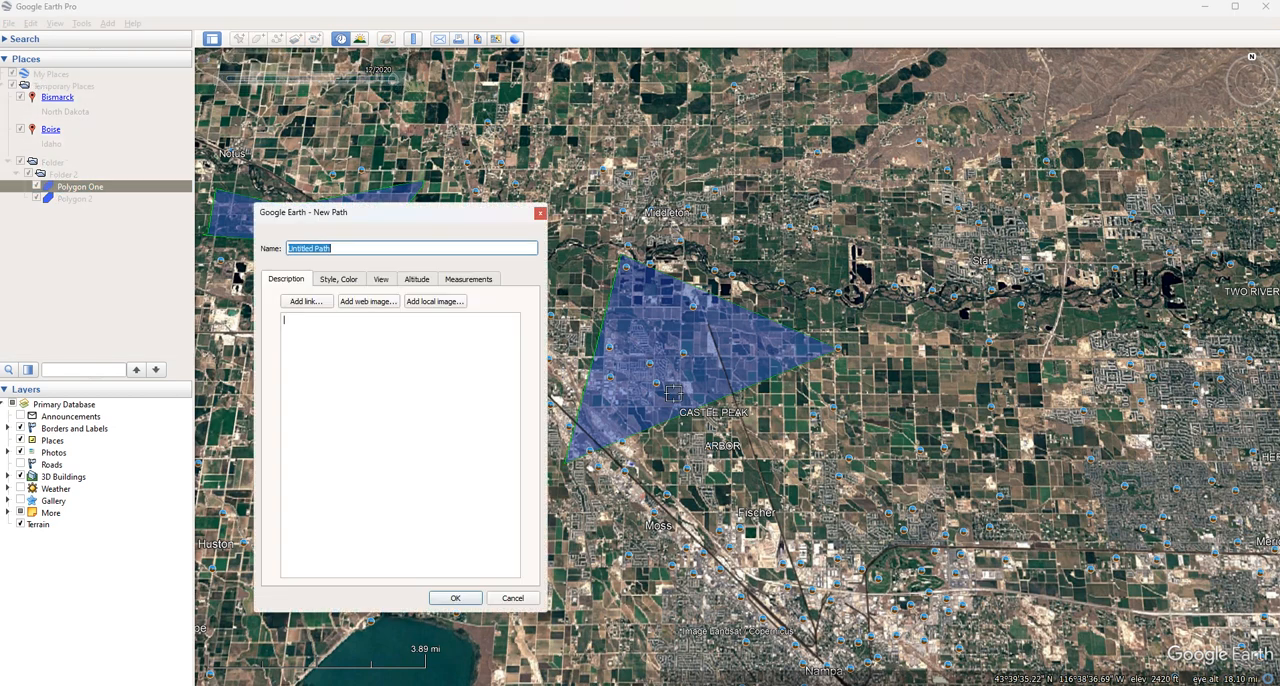
click(926, 400)
click(902, 298)
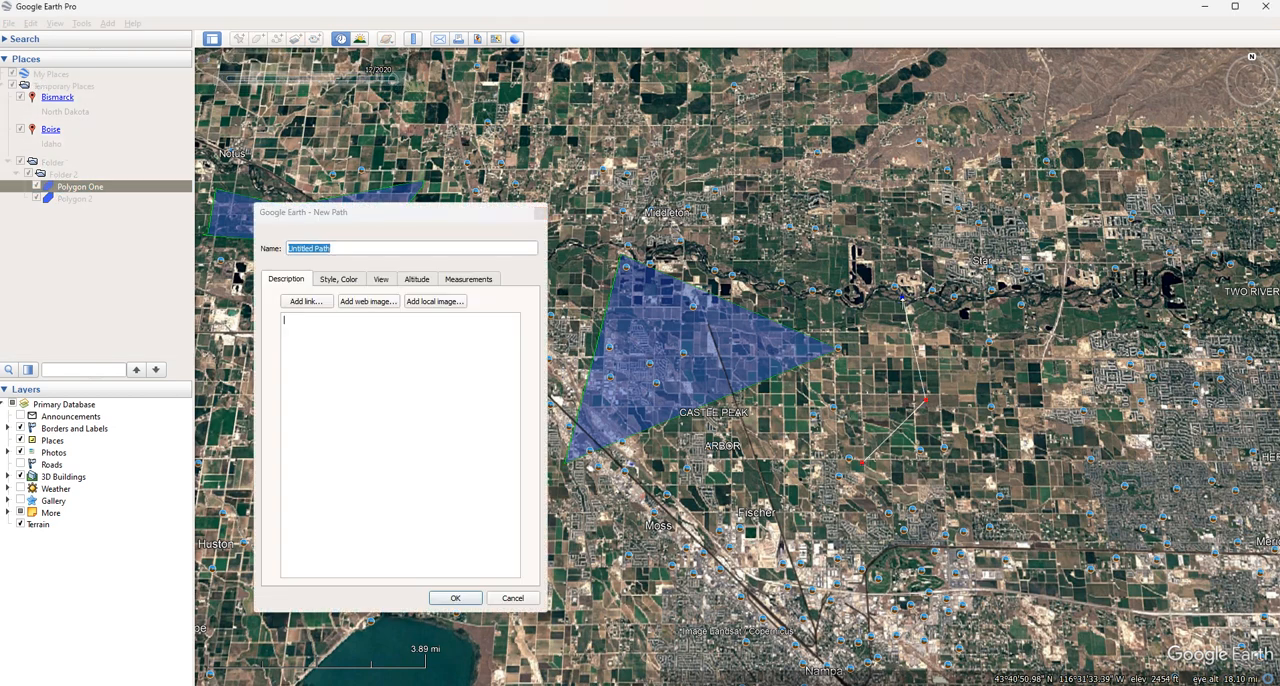
click(794, 260)
click(894, 242)
Examine the new path's style, view, altitude and length measurement, and discard the unsaved path
click(340, 279)
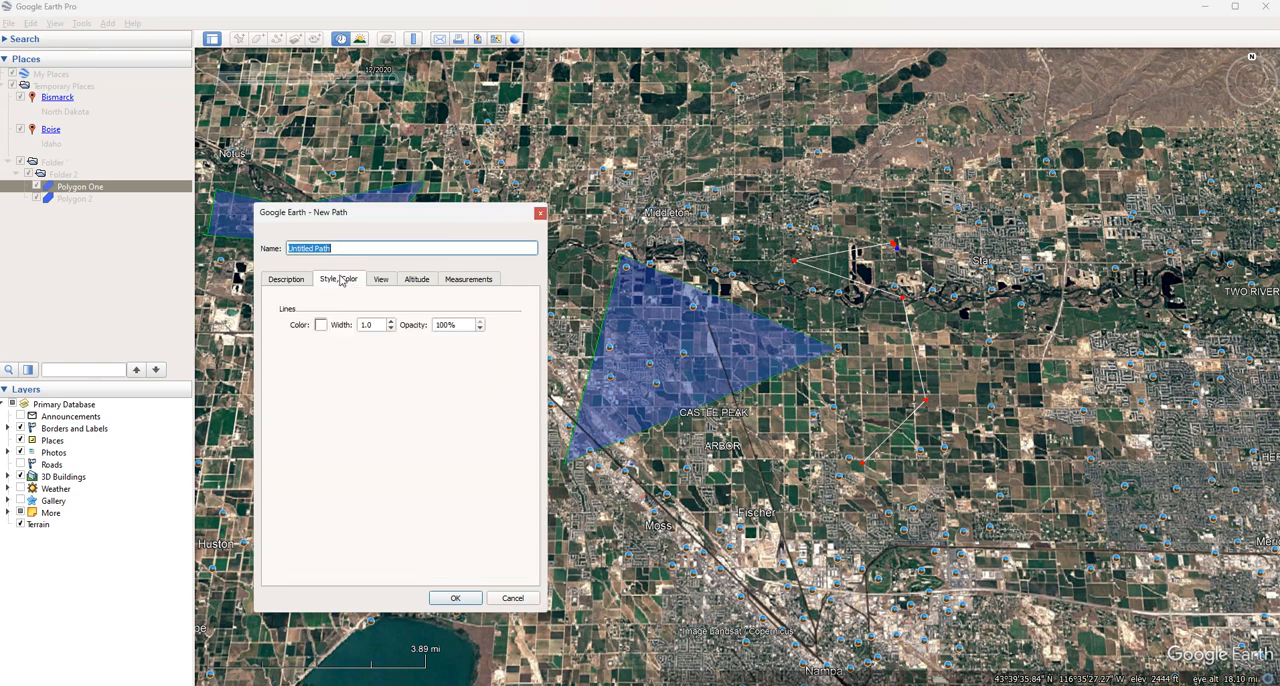
click(379, 282)
click(418, 281)
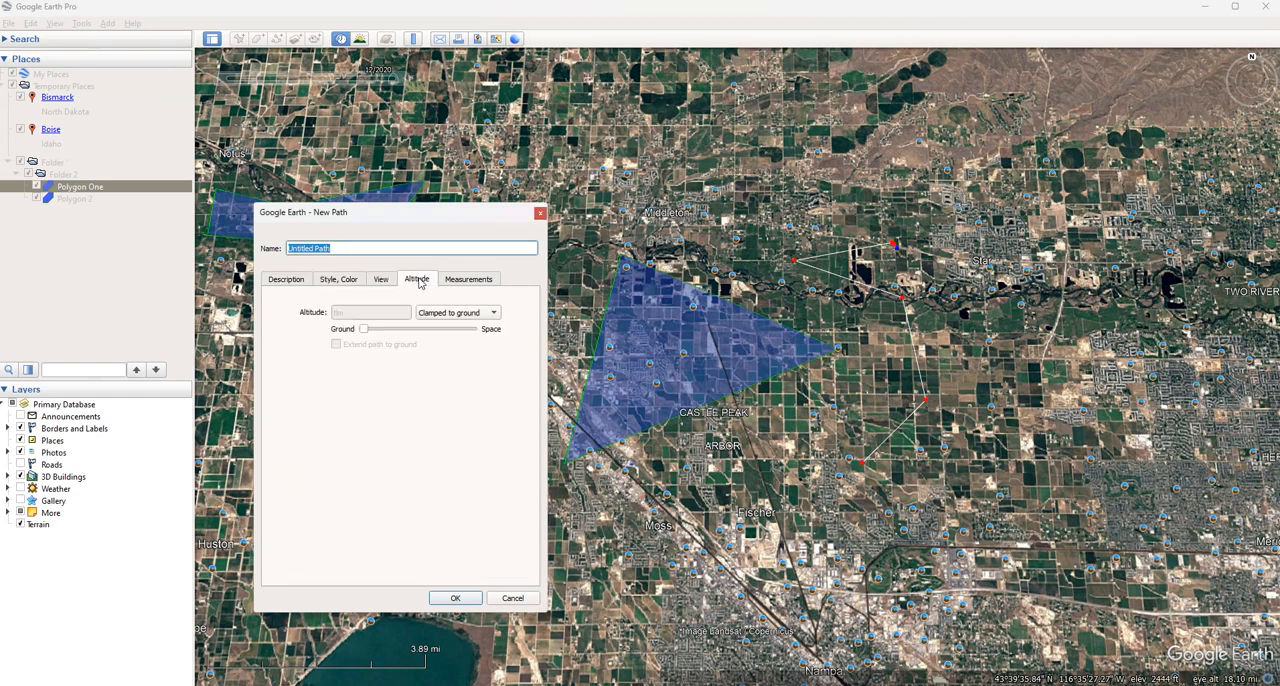
click(464, 284)
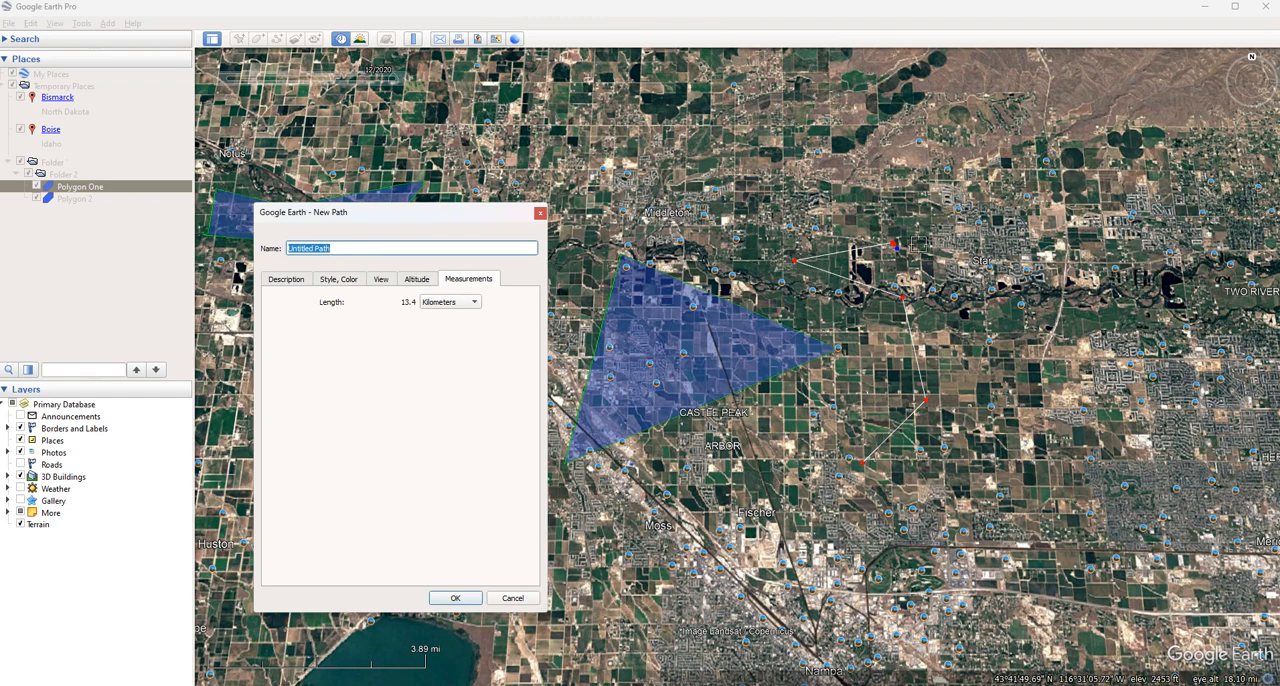
click(540, 213)
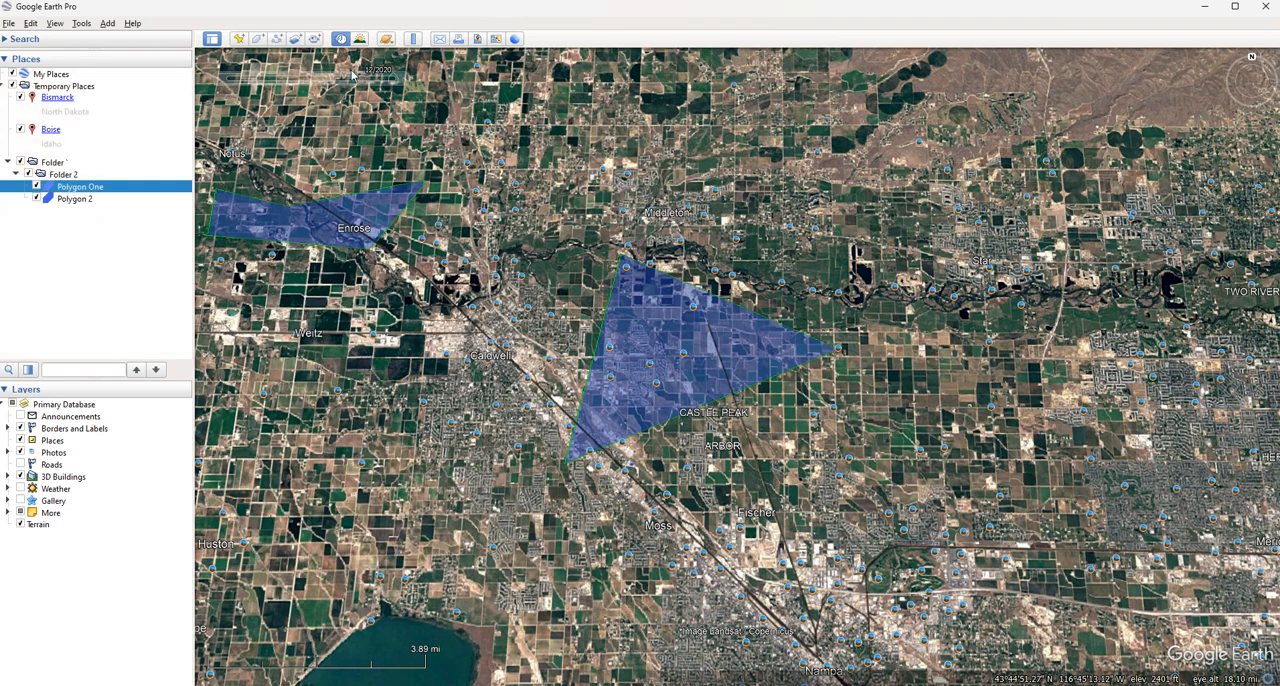
Start a new image overlay and load White Image from the Google Earth folder on the Desktop
click(295, 41)
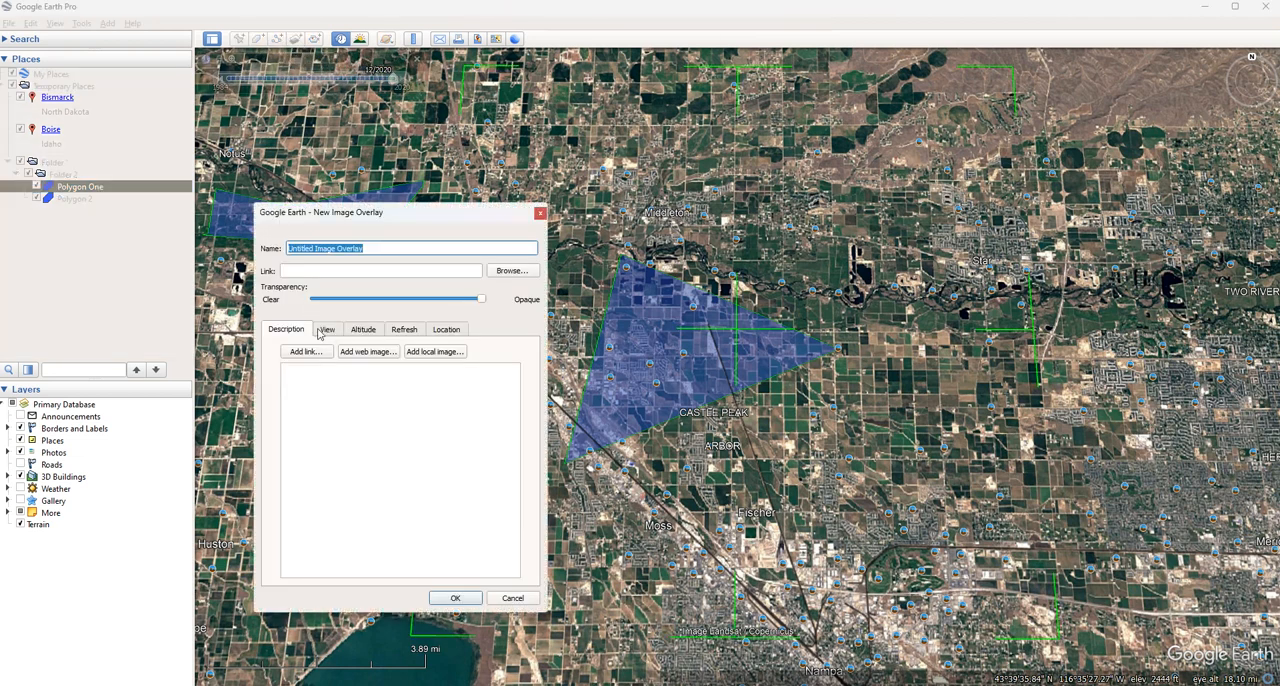
click(510, 271)
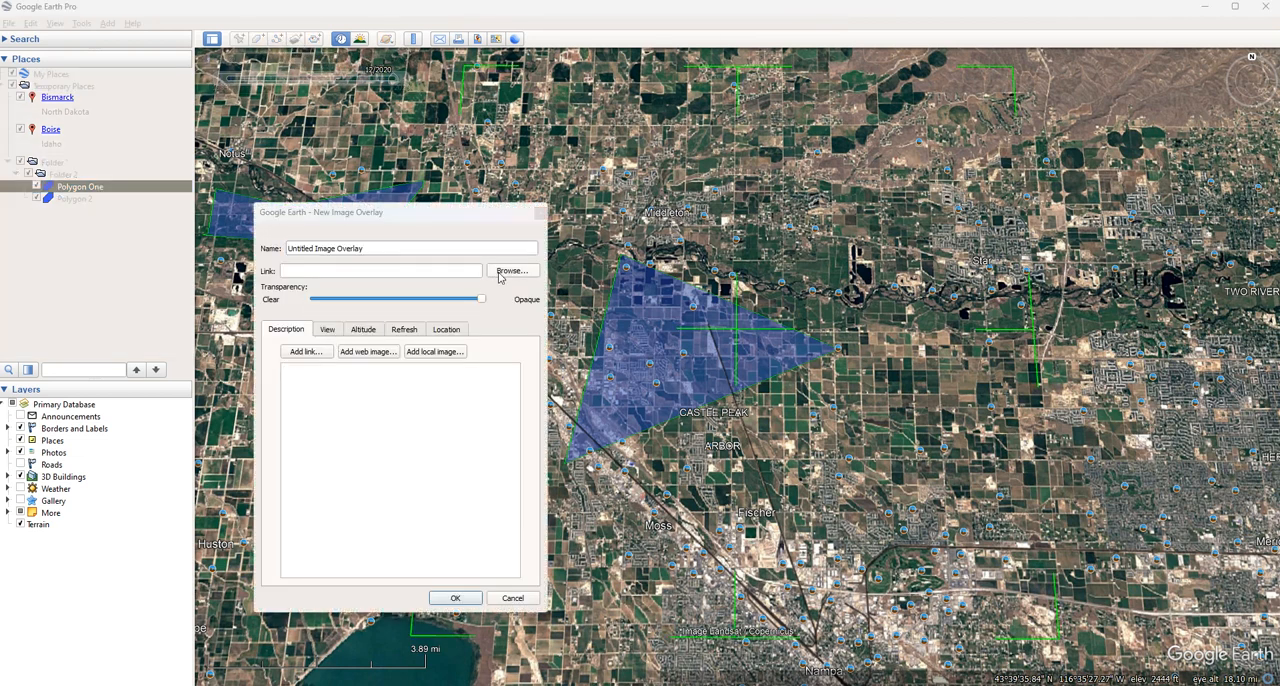
click(328, 360)
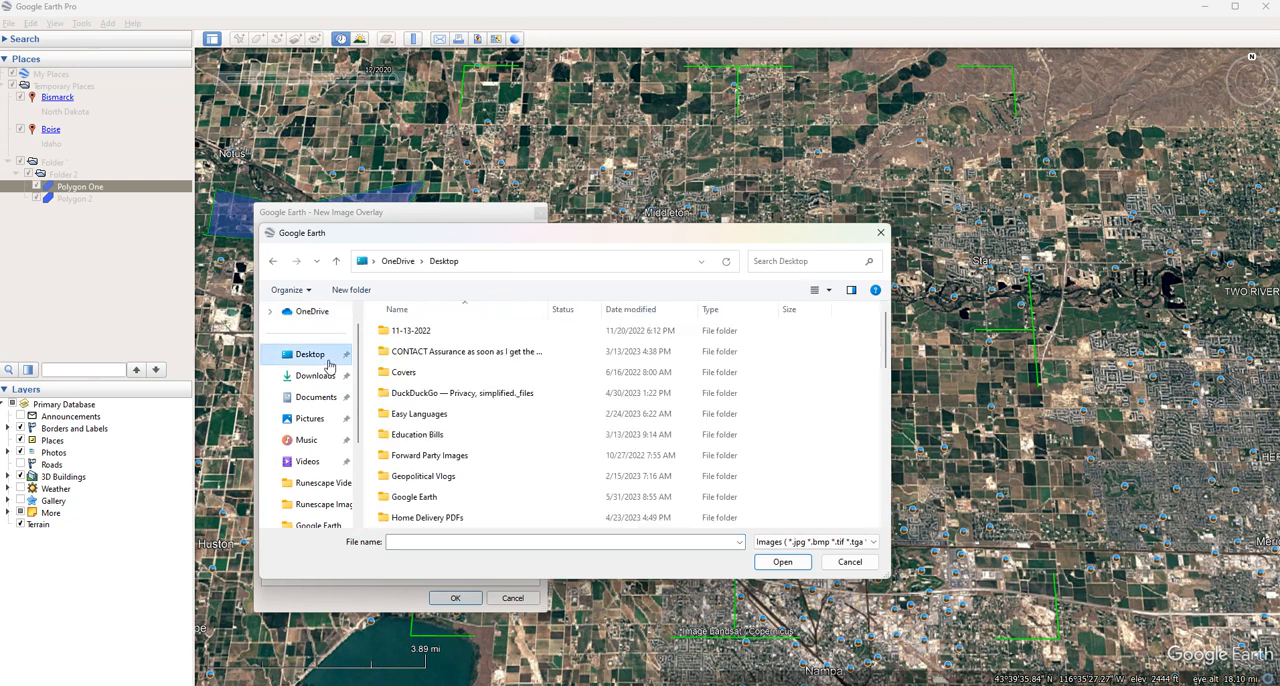
scroll(440, 410, down, 2)
double_click(426, 374)
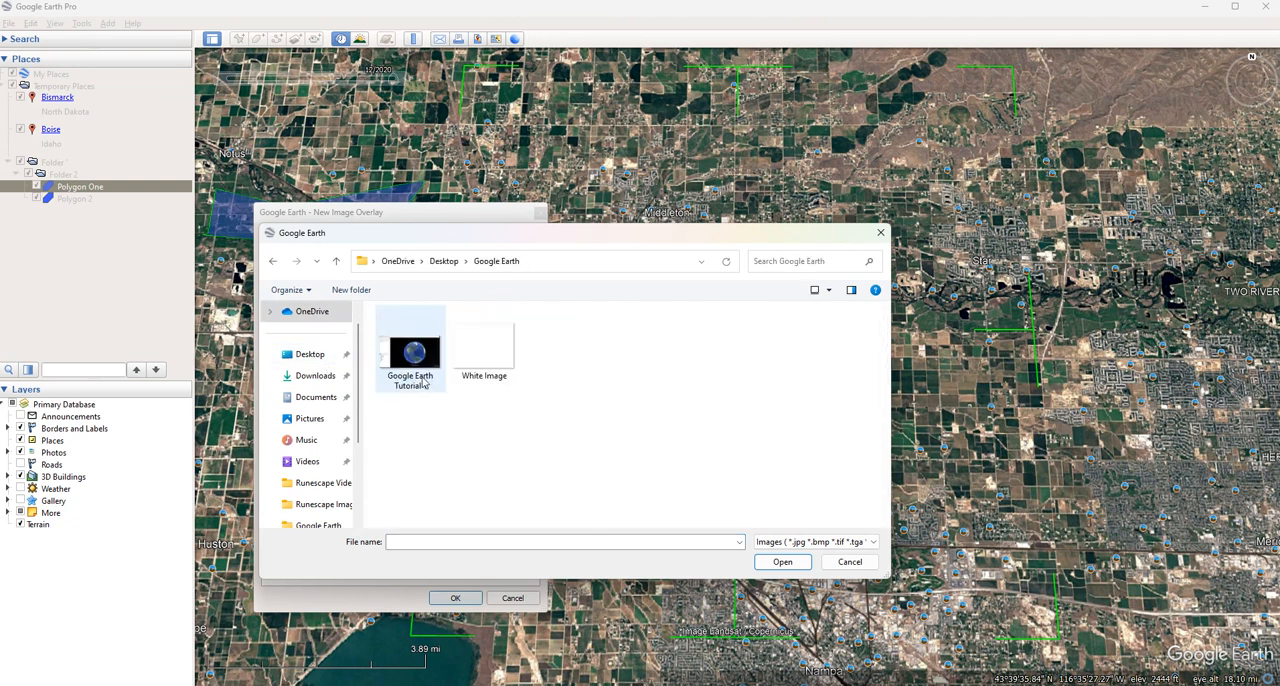
click(503, 370)
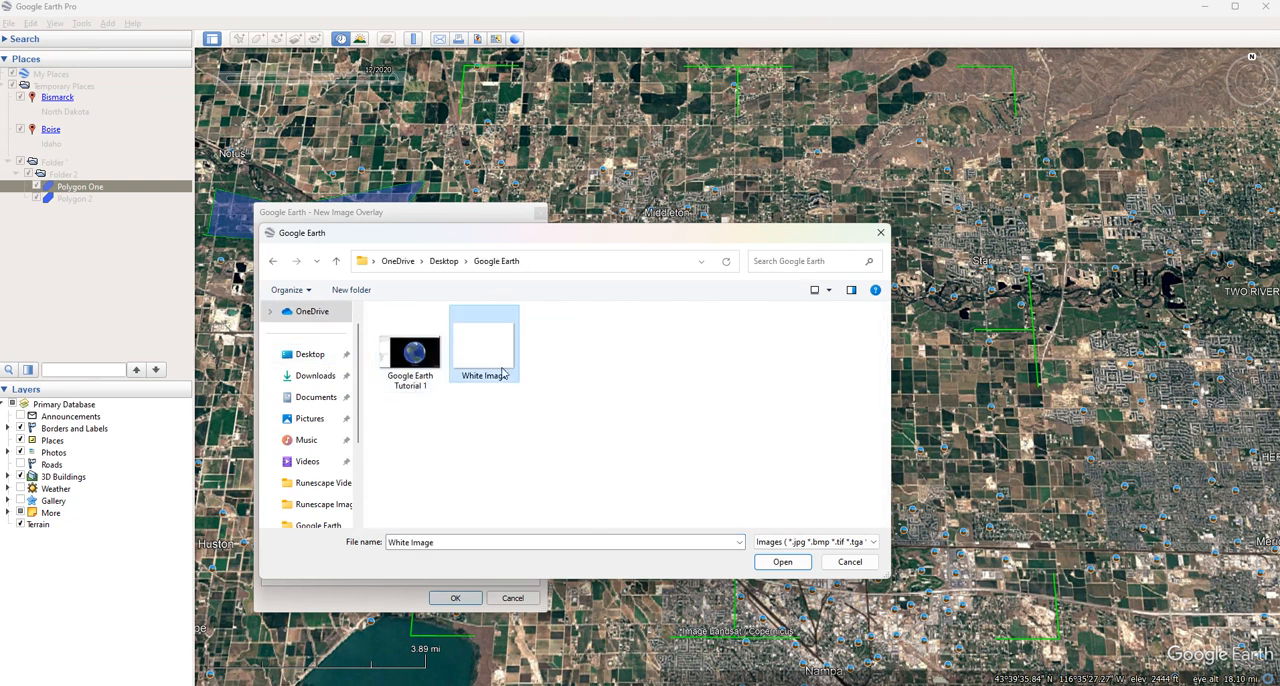
click(782, 562)
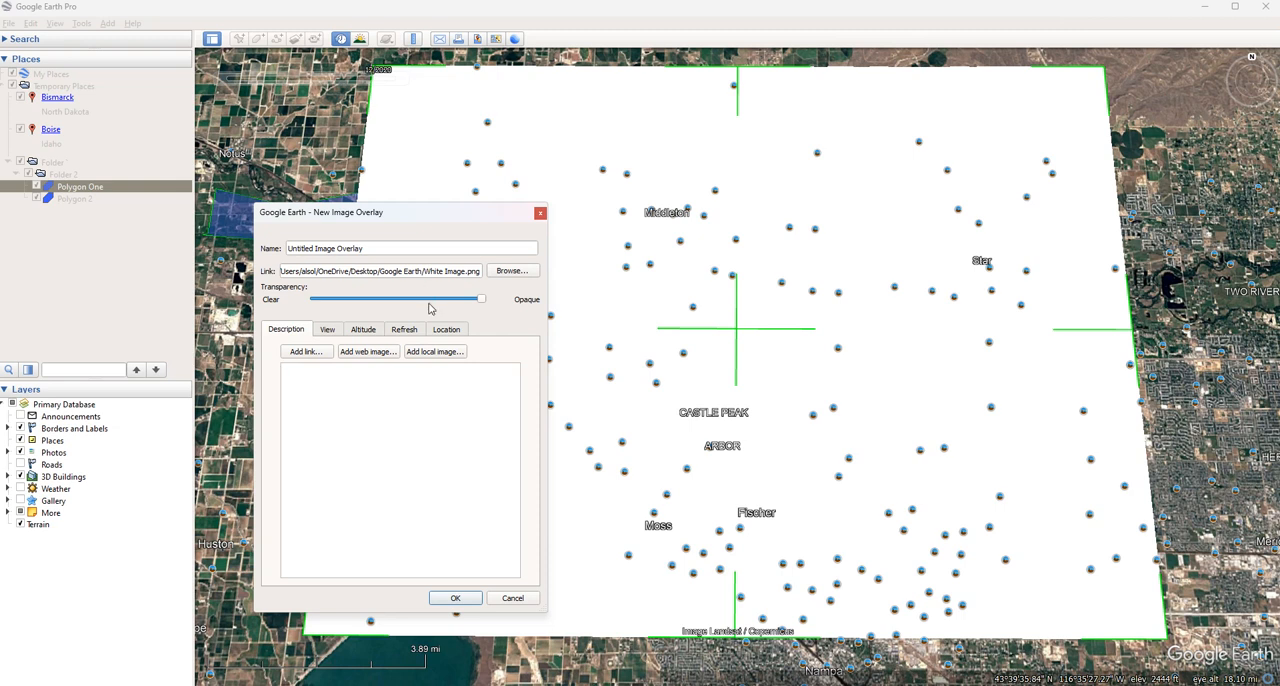
Look through the new image overlay's view, altitude, refresh and location settings, and return to its description
click(330, 332)
click(368, 332)
click(408, 332)
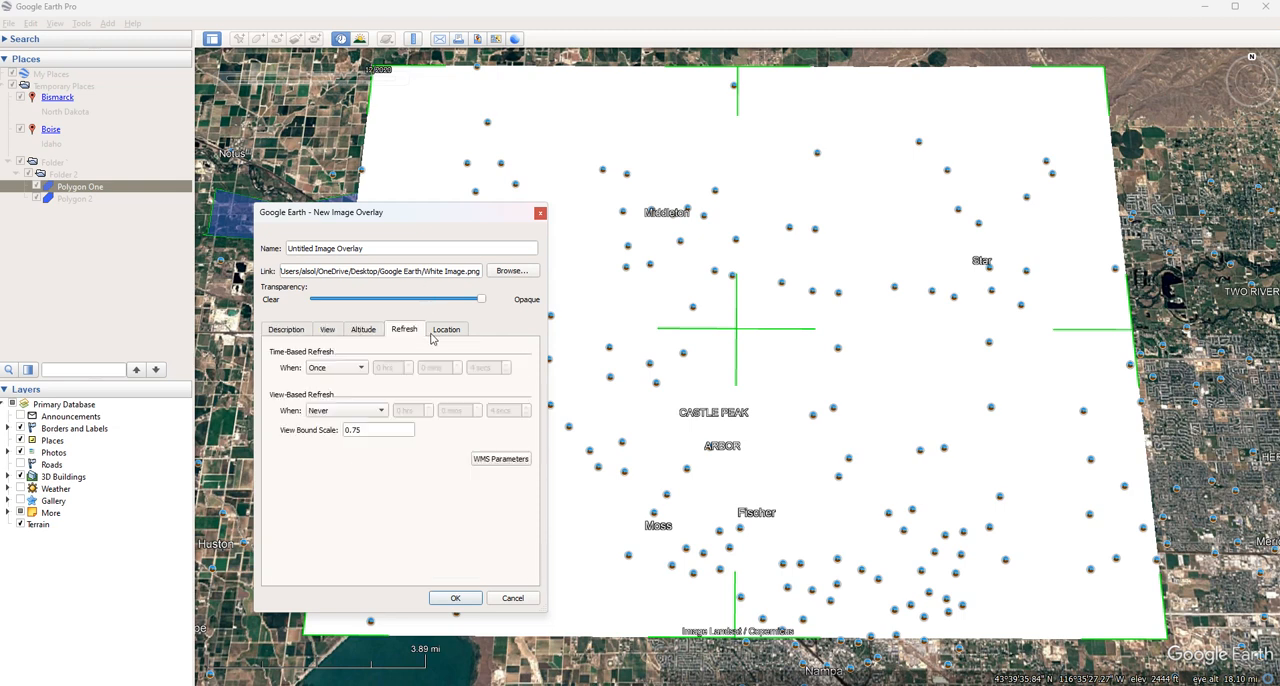
click(452, 332)
click(297, 334)
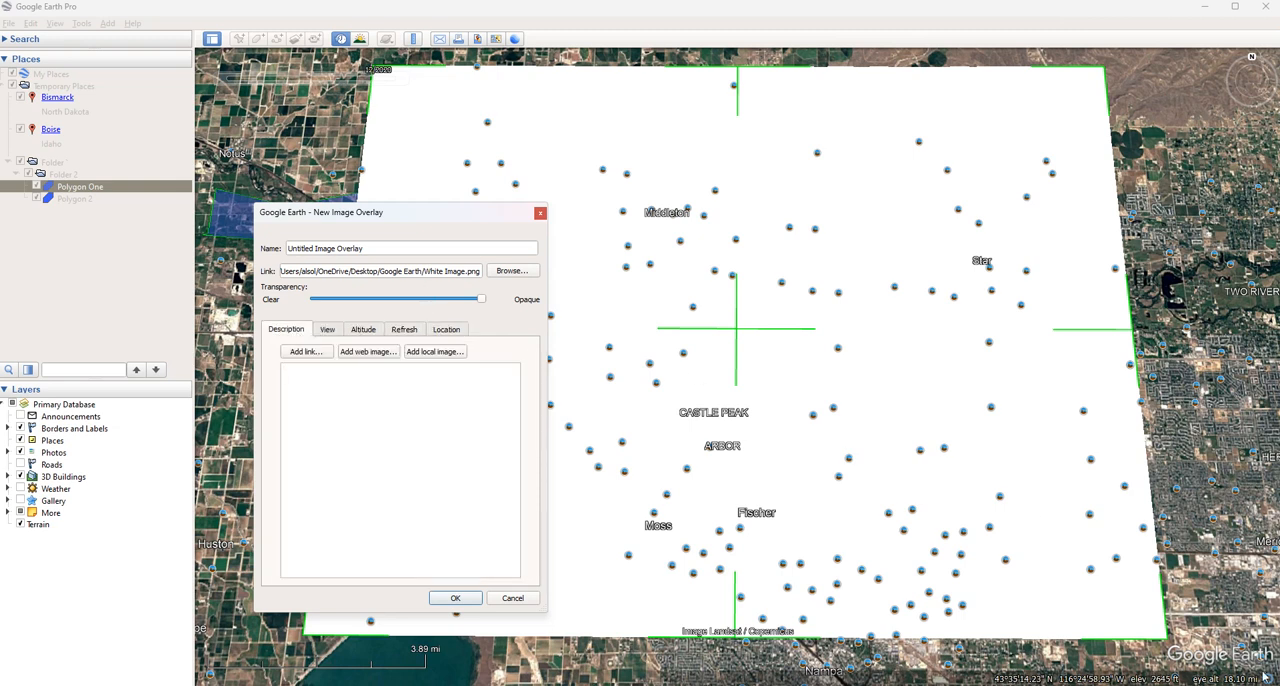
Shrink the White Image overlay from its southeast corner and move it southeast so it spans Middleton, Castle Peak and Arbor
drag(1166, 636, 857, 462)
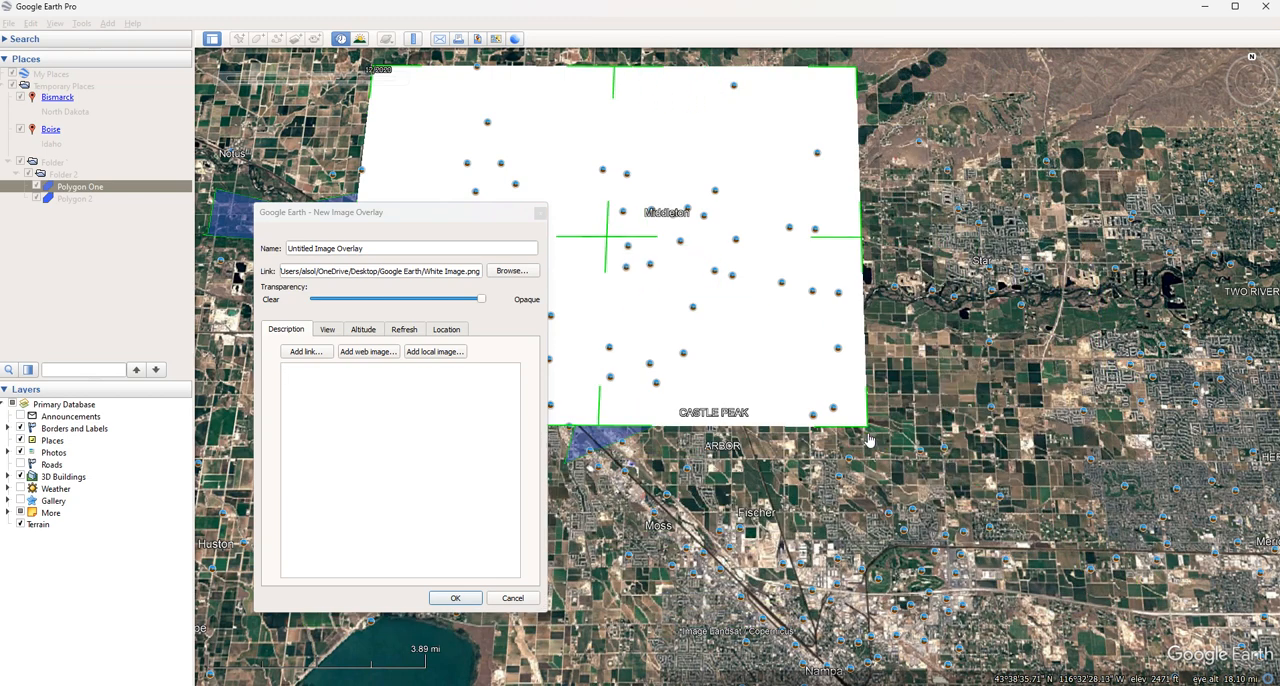
drag(603, 253, 720, 330)
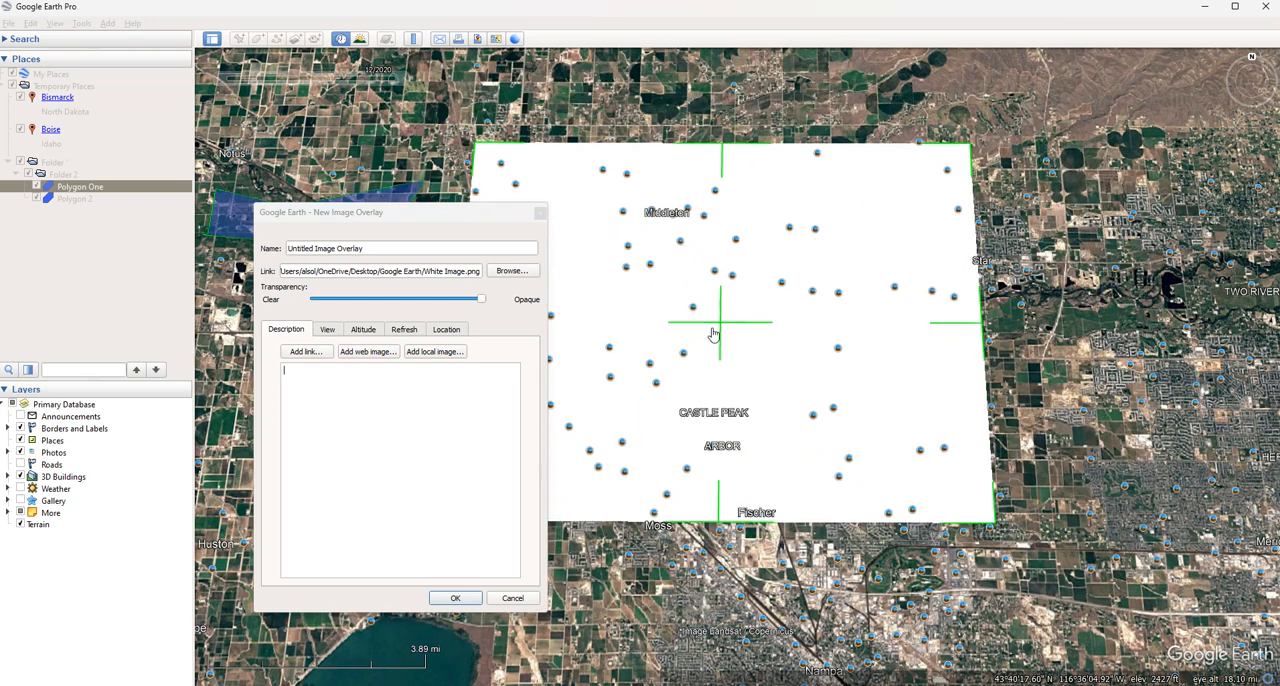
Review the resized overlay's view, altitude and refresh options and its boundary coordinates, ending at the description
click(346, 345)
click(330, 332)
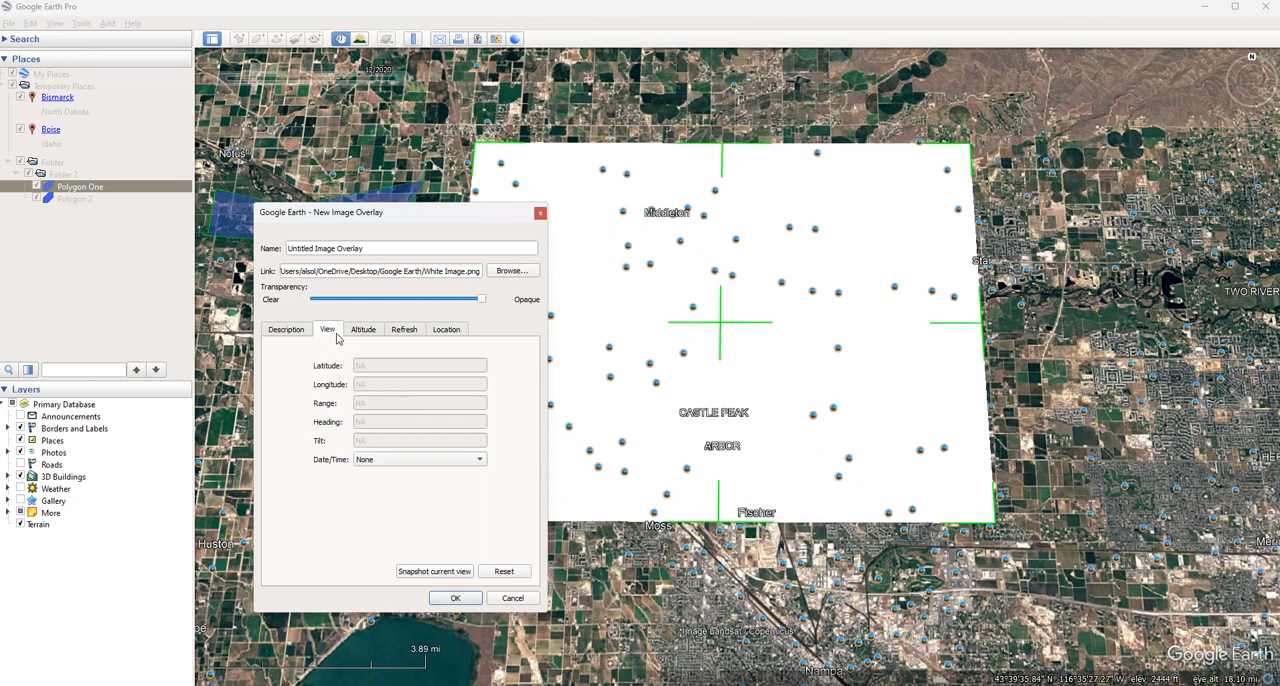
click(362, 332)
click(404, 332)
click(450, 330)
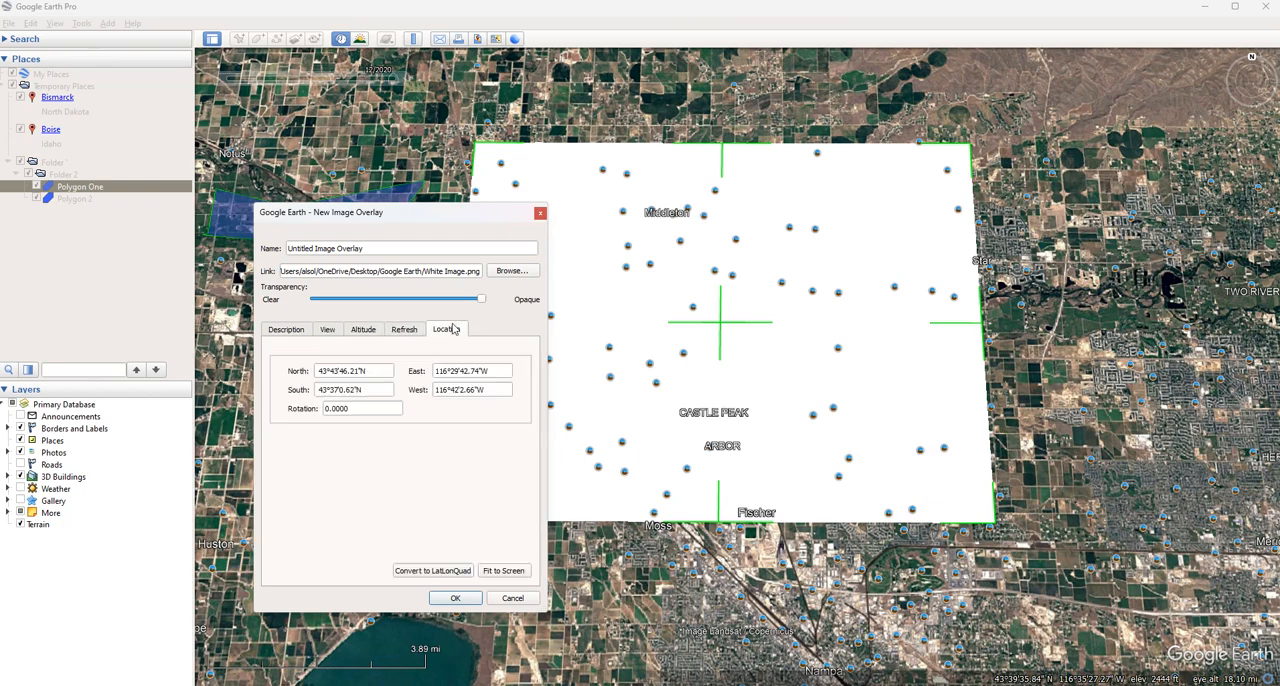
click(286, 332)
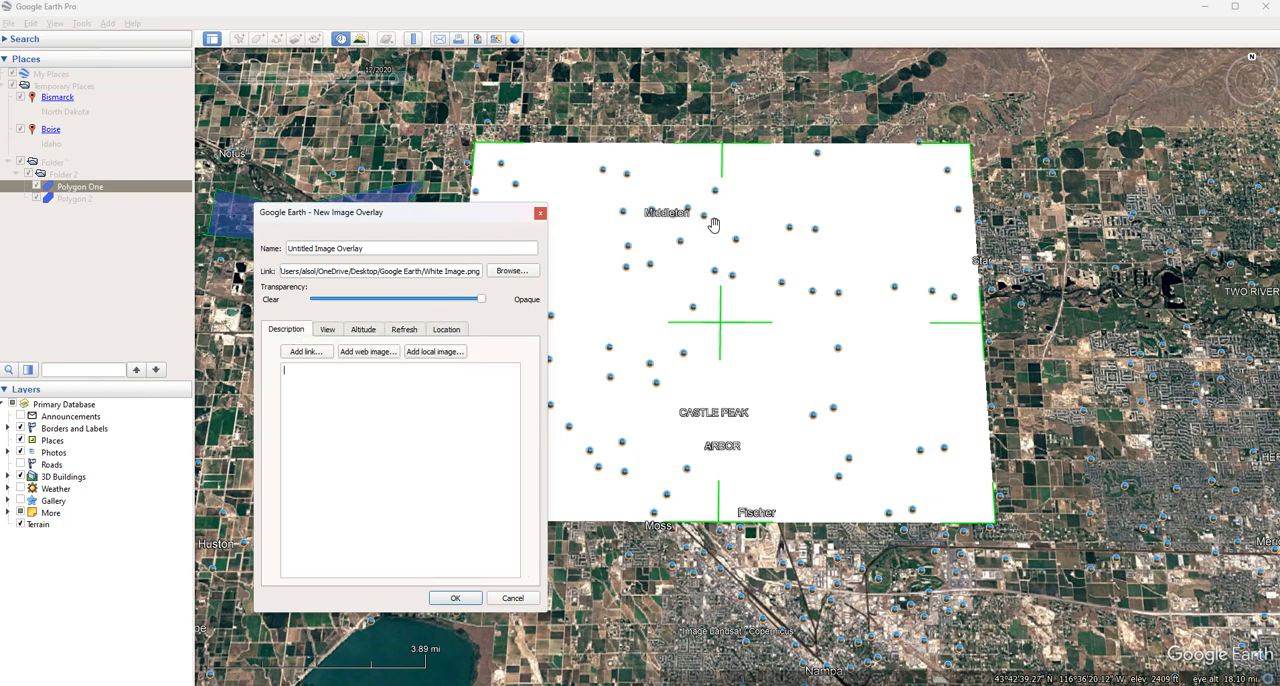
Make the White Image overlay semi-transparent, slightly closer to Clear than to Opaque
mouse_move(714, 226)
mouse_down()
mouse_move(706, 211)
mouse_move(704, 226)
mouse_up()
drag(615, 387, 630, 329)
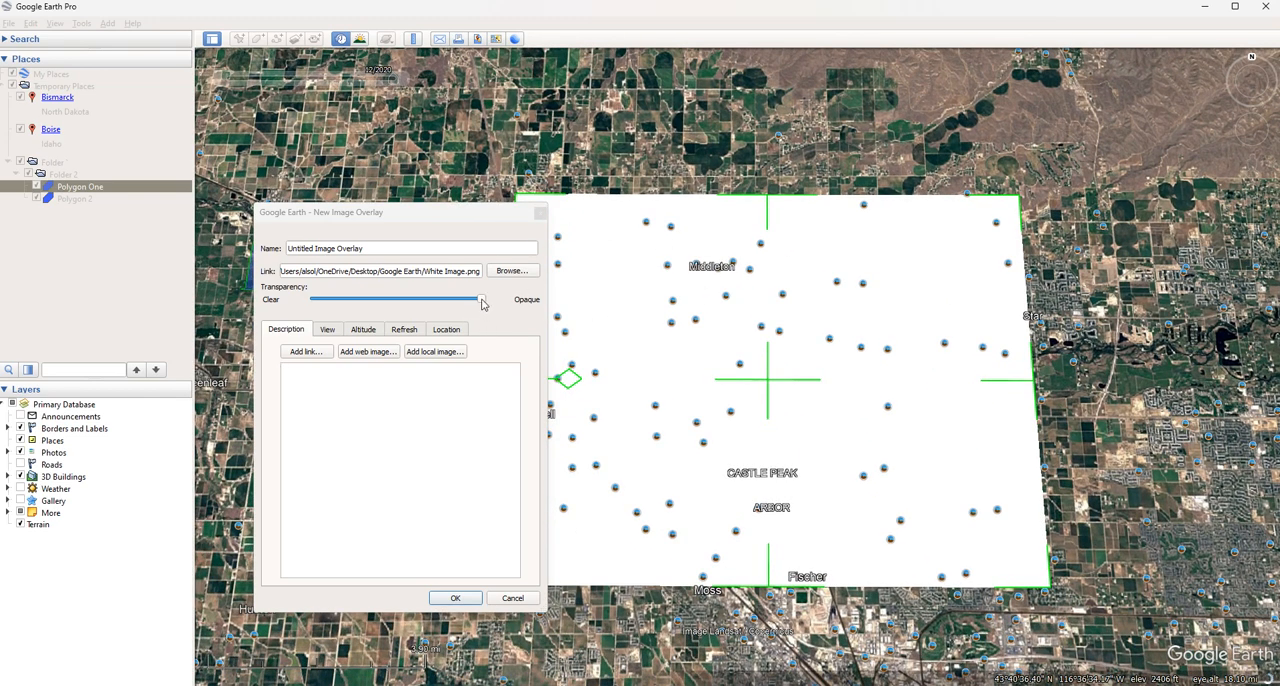
drag(481, 300, 380, 300)
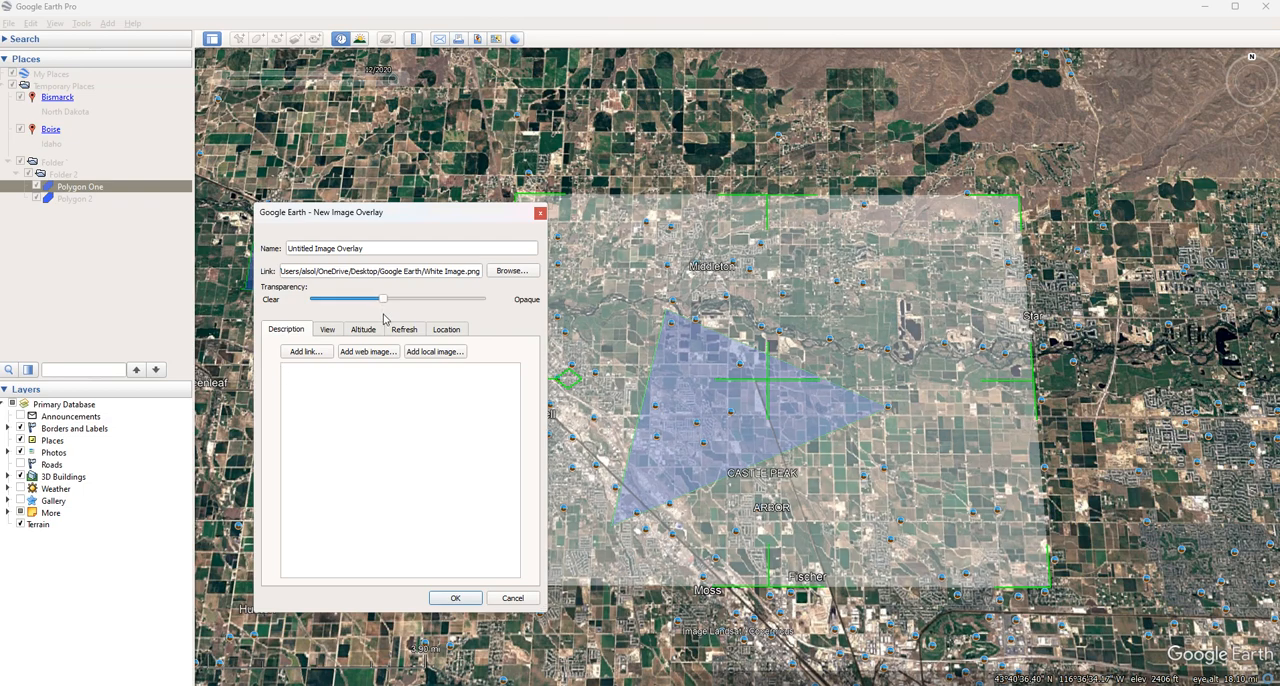
scroll(808, 372, down, 3)
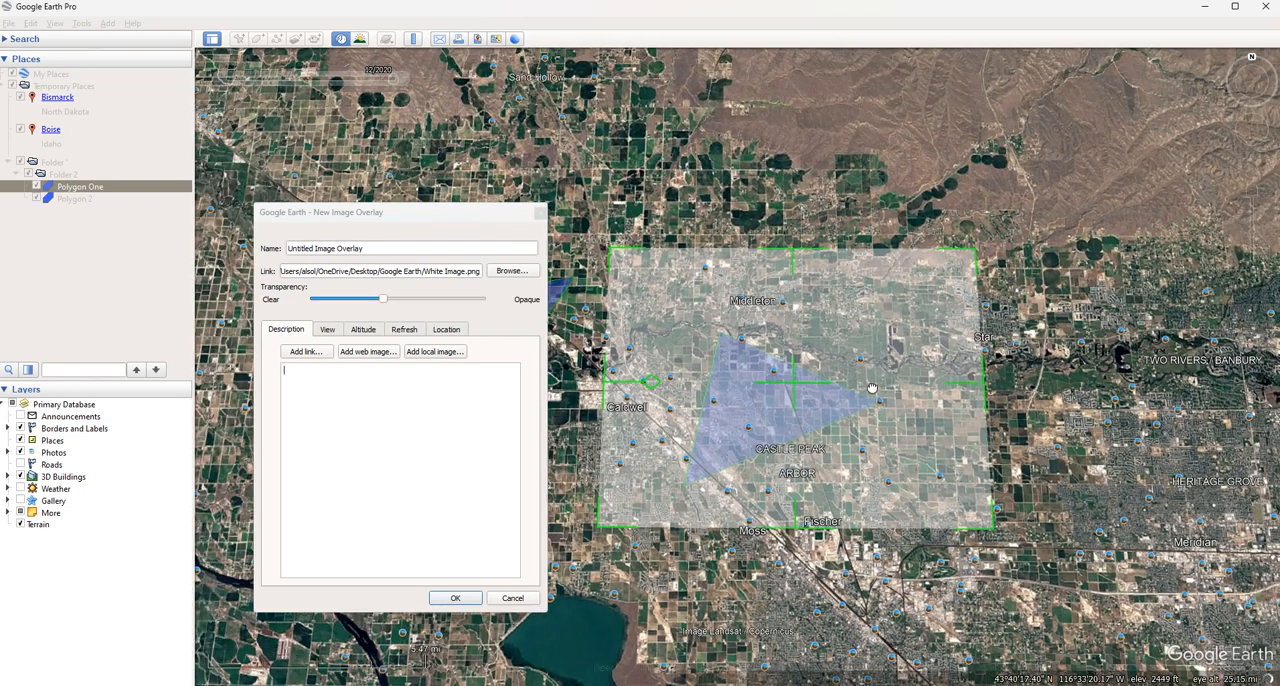
Save the semi-transparent image overlay in Folder 2 under its default name
drag(920, 385, 894, 397)
drag(772, 405, 828, 390)
mouse_move(957, 397)
mouse_down()
mouse_move(922, 392)
mouse_move(979, 388)
mouse_up()
scroll(874, 386, up, 1)
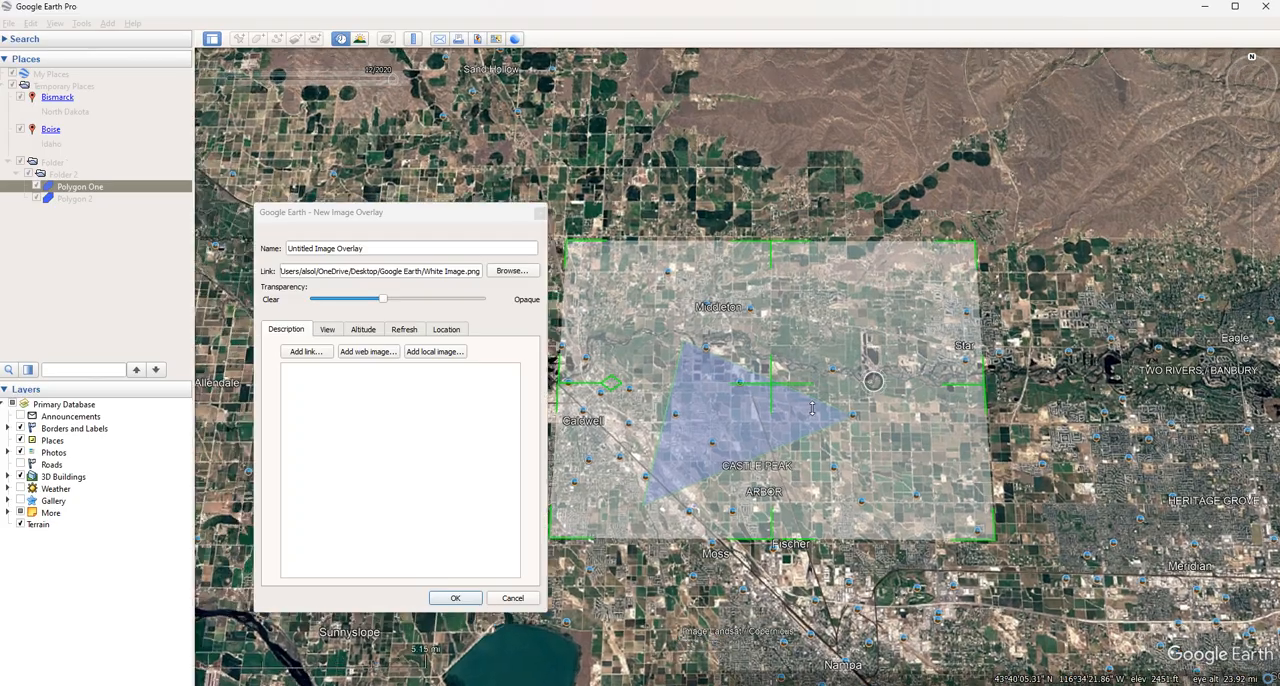
mouse_move(886, 404)
mouse_down()
mouse_move(850, 418)
mouse_move(892, 400)
mouse_up()
mouse_move(864, 414)
right_down()
mouse_move(850, 428)
mouse_move(872, 444)
mouse_move(869, 400)
right_up()
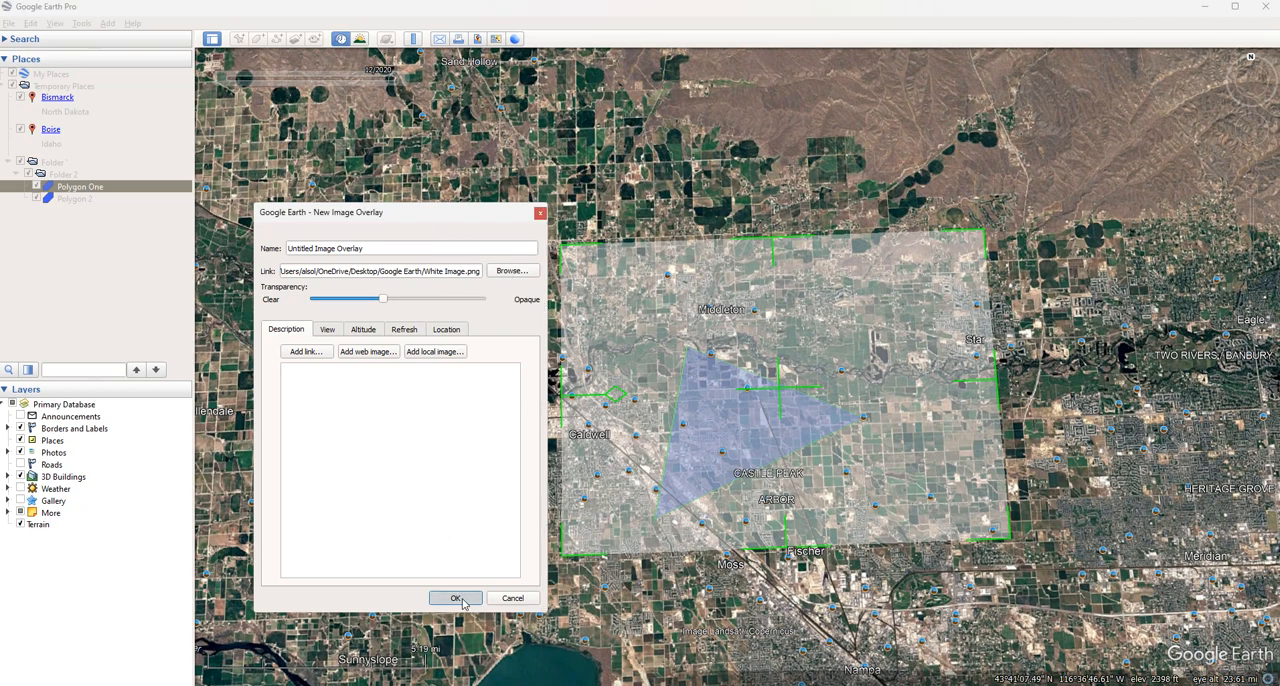
click(458, 598)
scroll(503, 405, up, 2)
scroll(503, 405, down, 1)
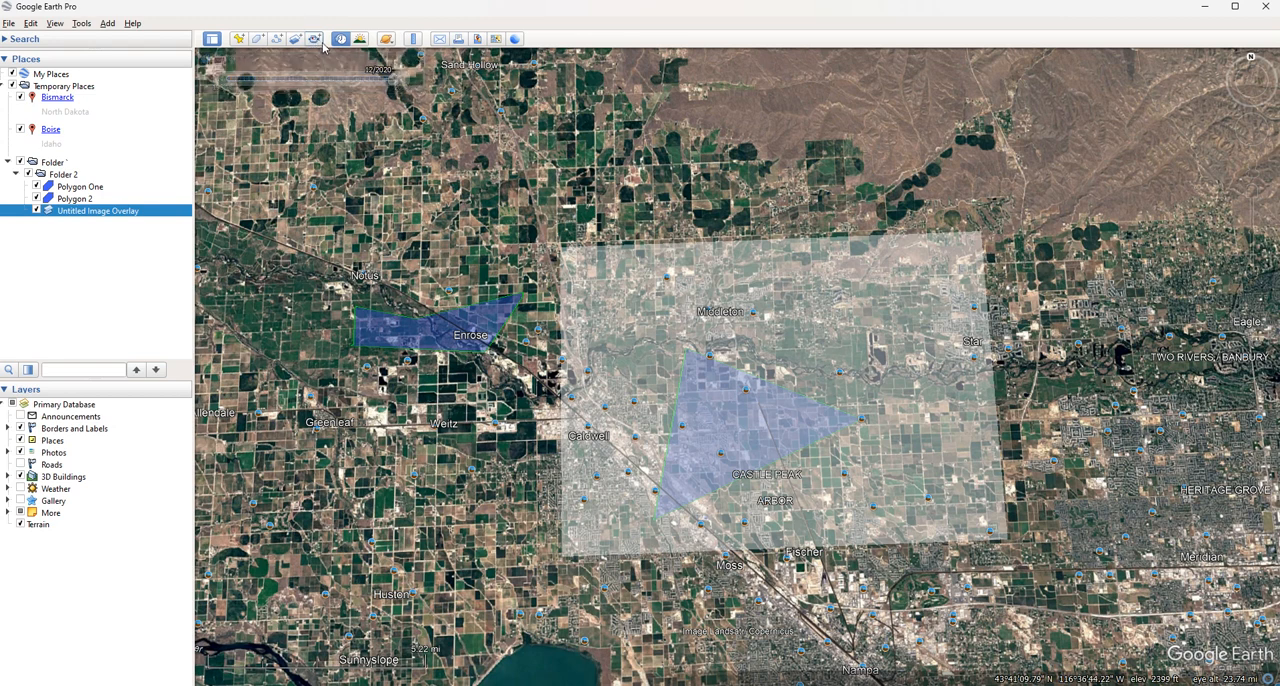
click(297, 42)
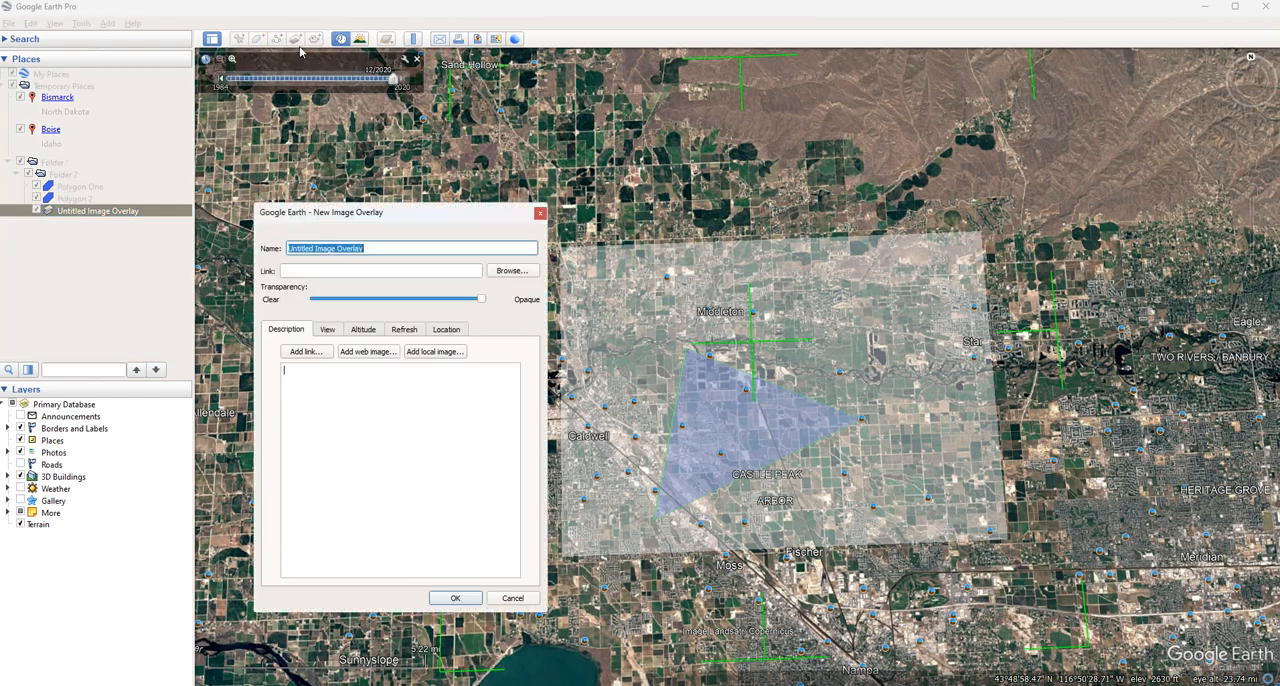
key(Escape)
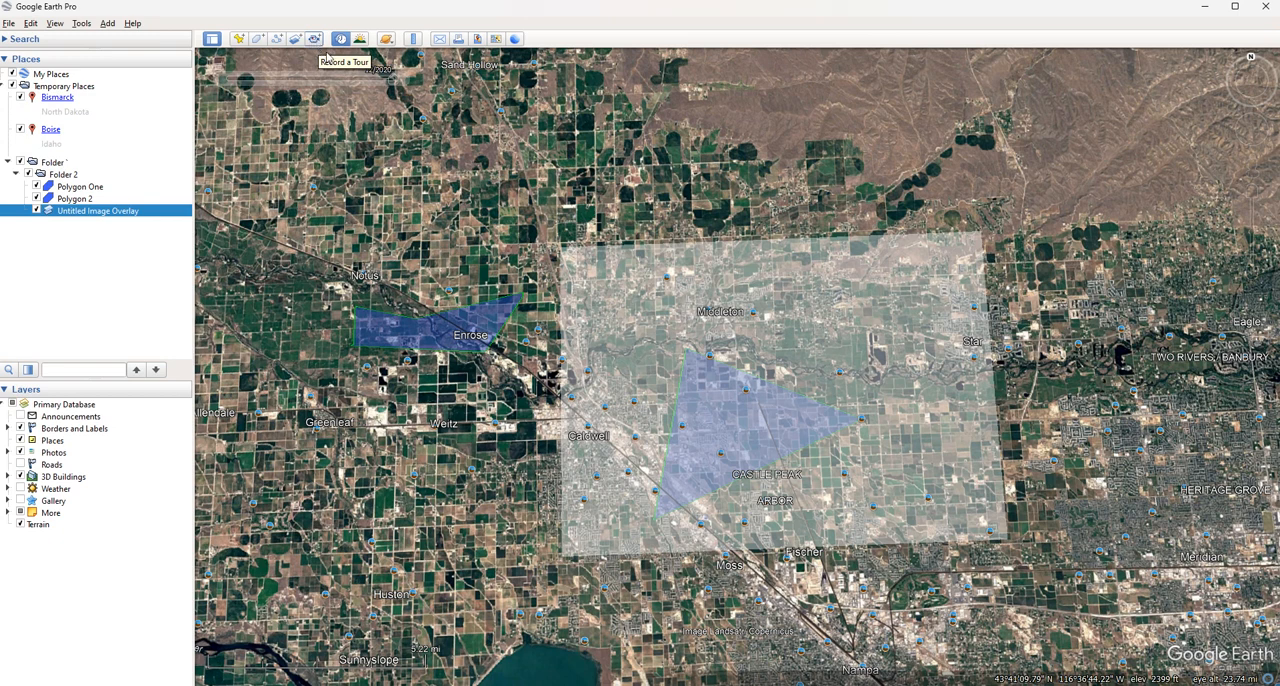
drag(642, 431, 620, 437)
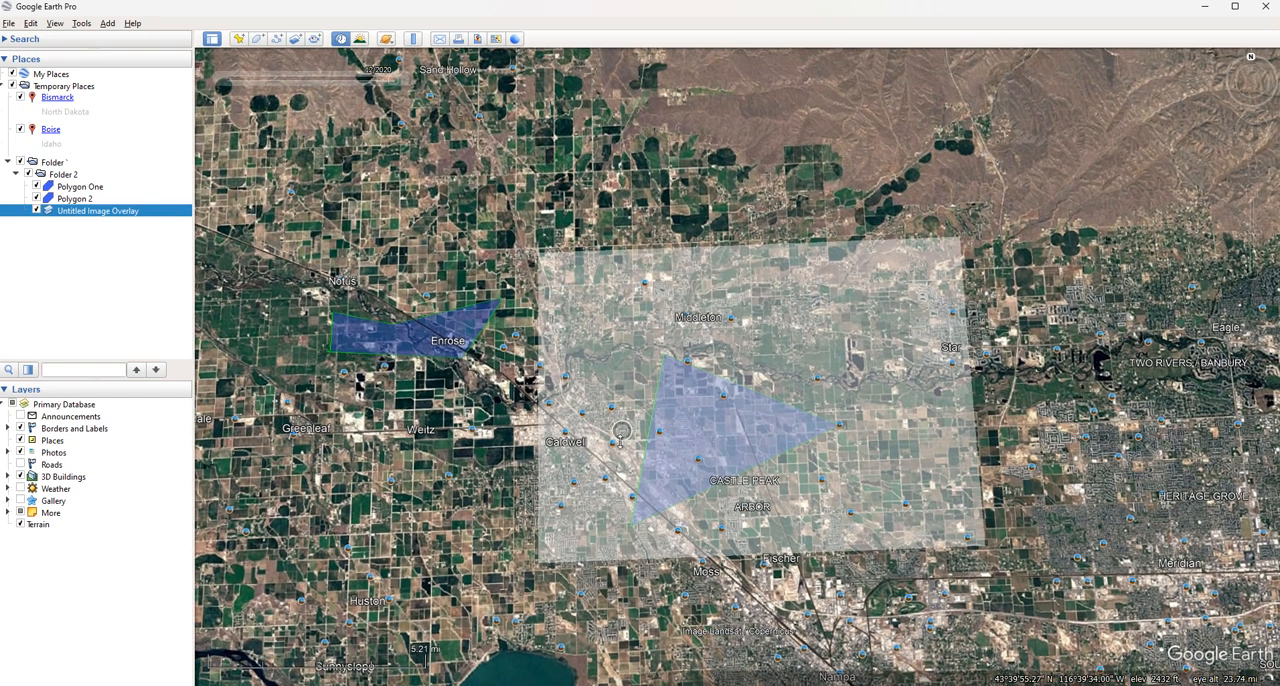
scroll(620, 432, up, 1)
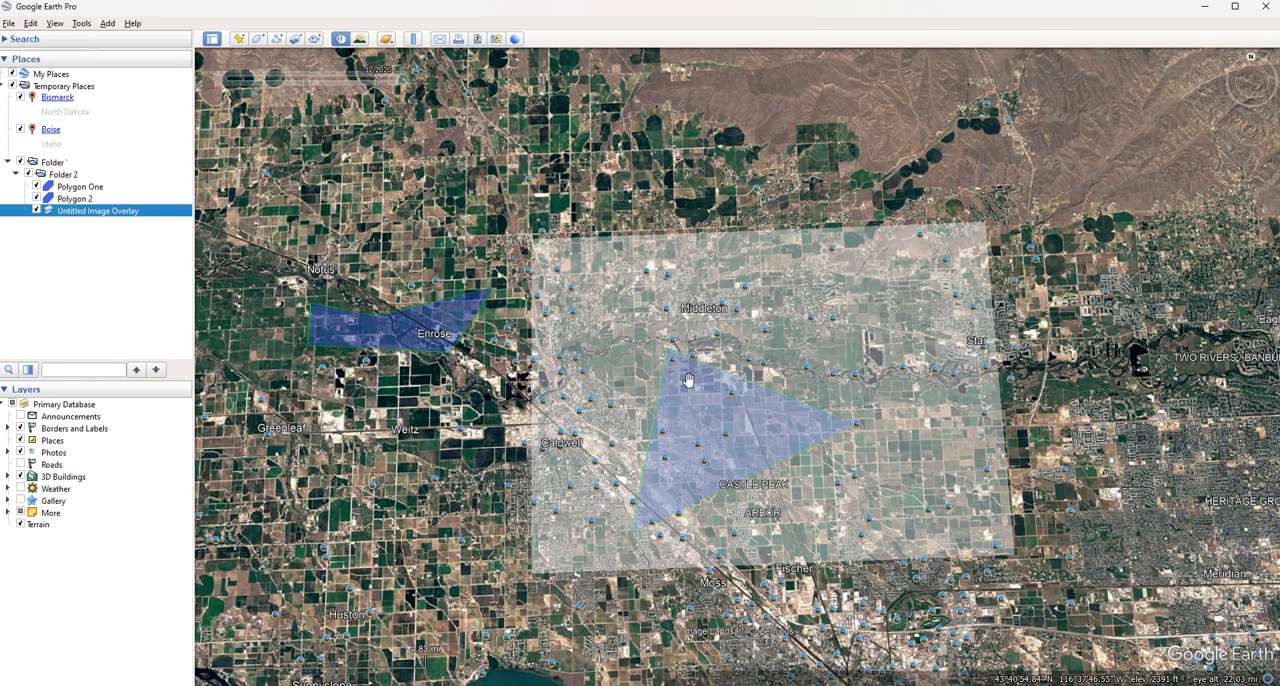
scroll(688, 379, down, 1)
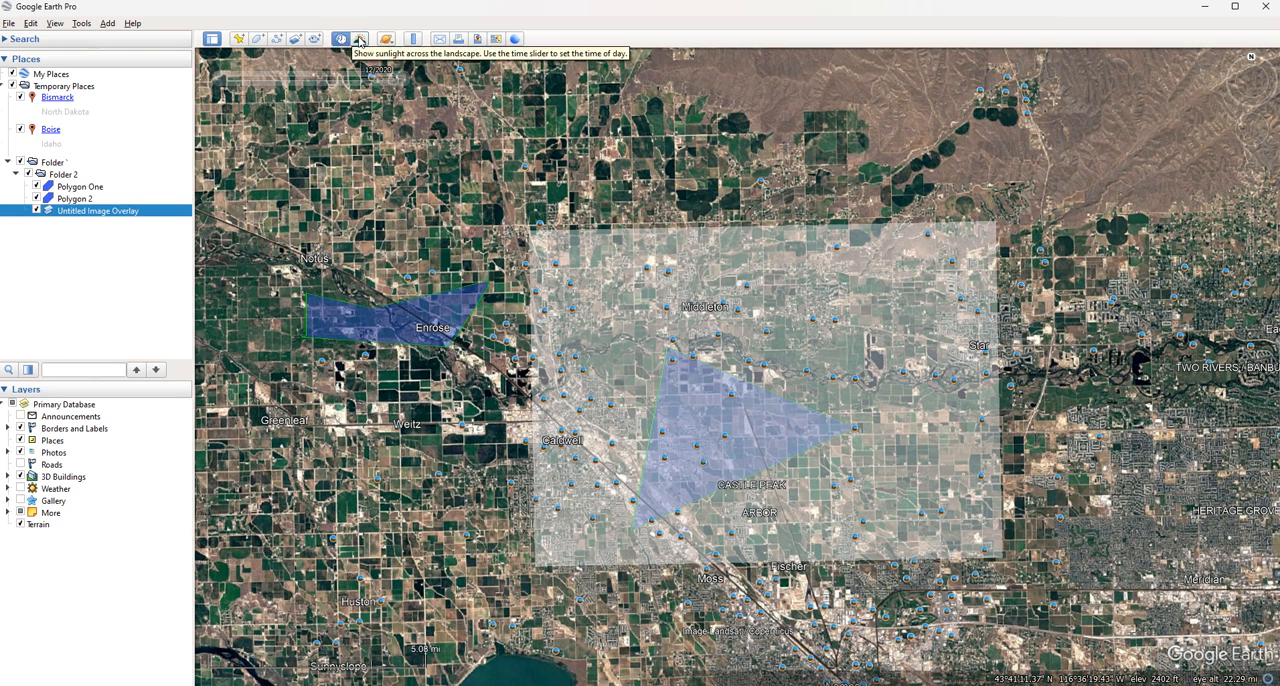
Measure two straight lines in kilometers with the Ruler, one from northwest of Notus to Weitz and one from east of Enrose to northeast of Notus
click(413, 39)
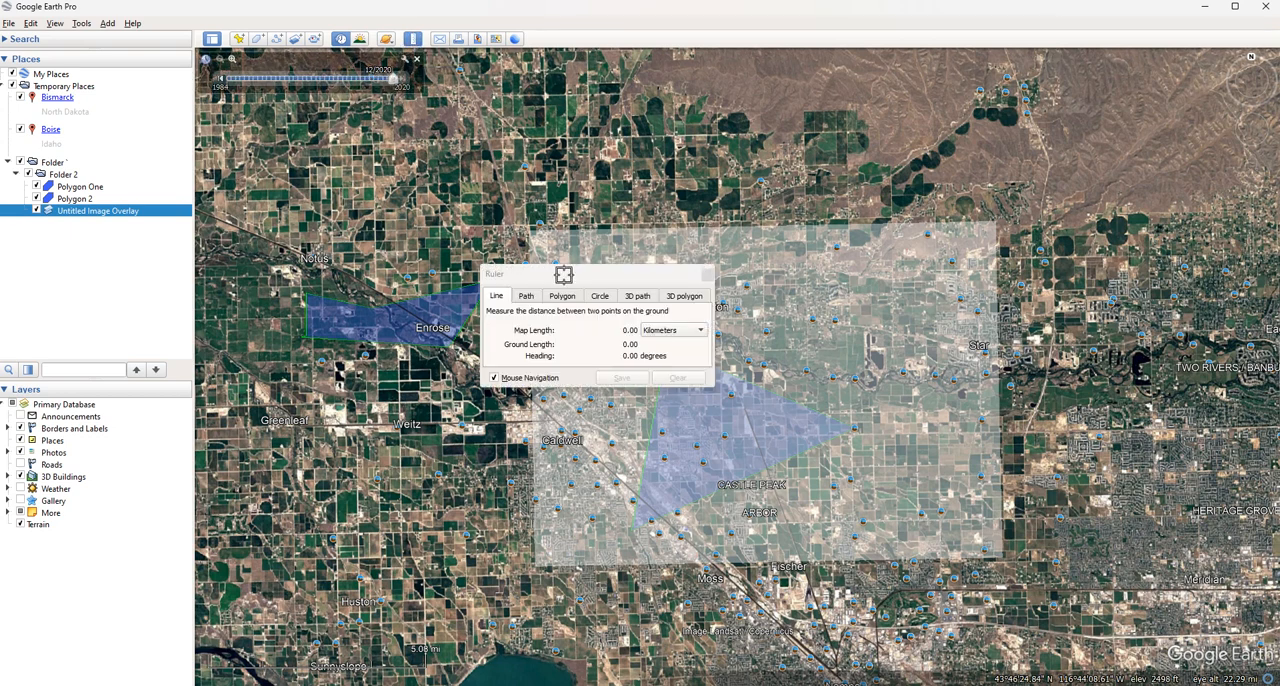
drag(575, 279, 432, 120)
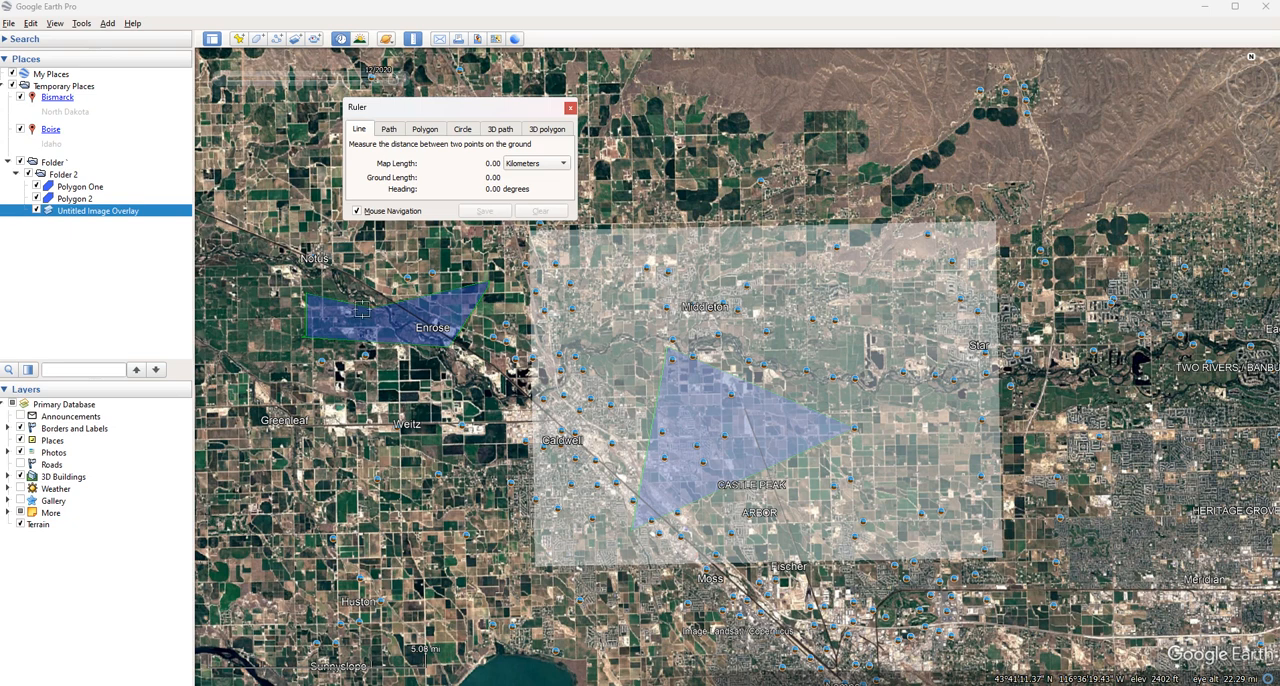
click(259, 219)
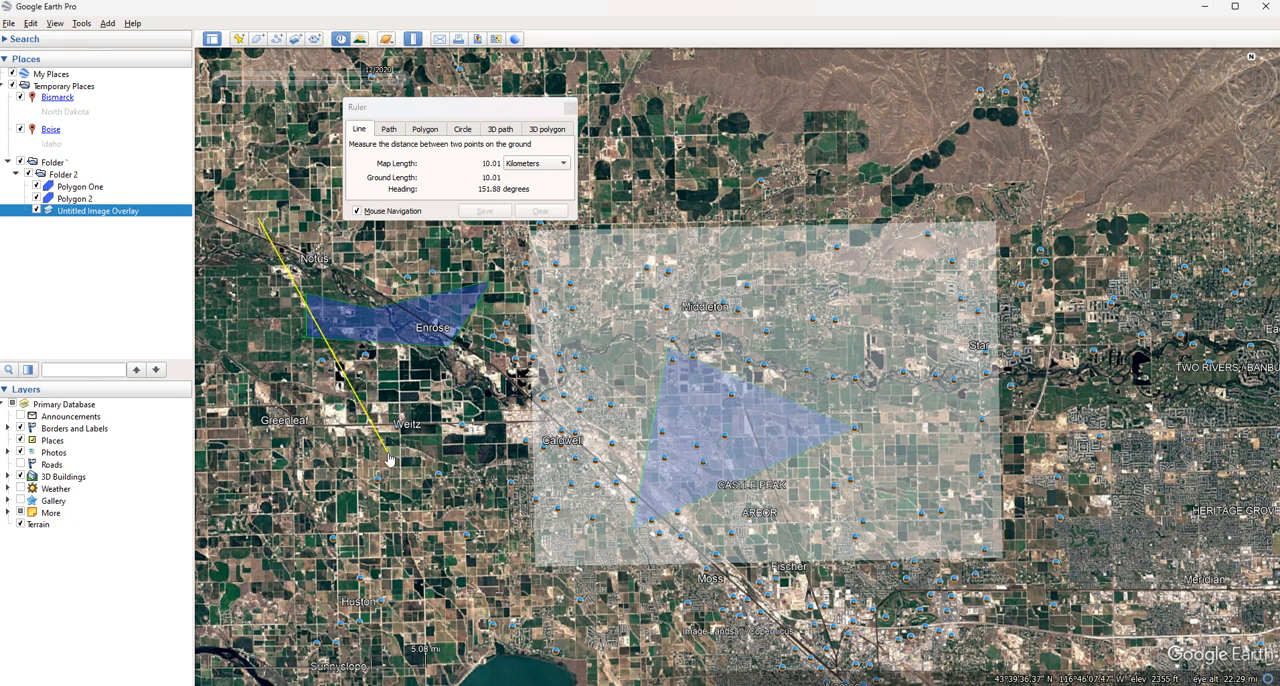
click(389, 455)
click(507, 302)
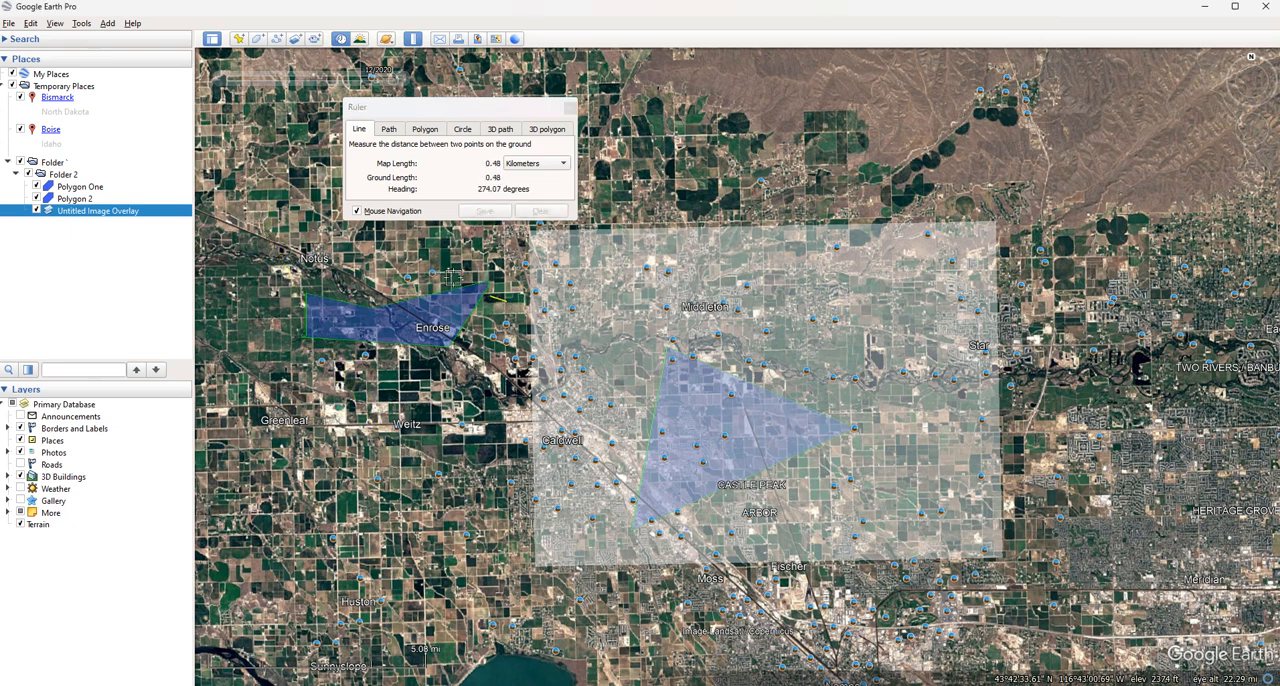
click(330, 232)
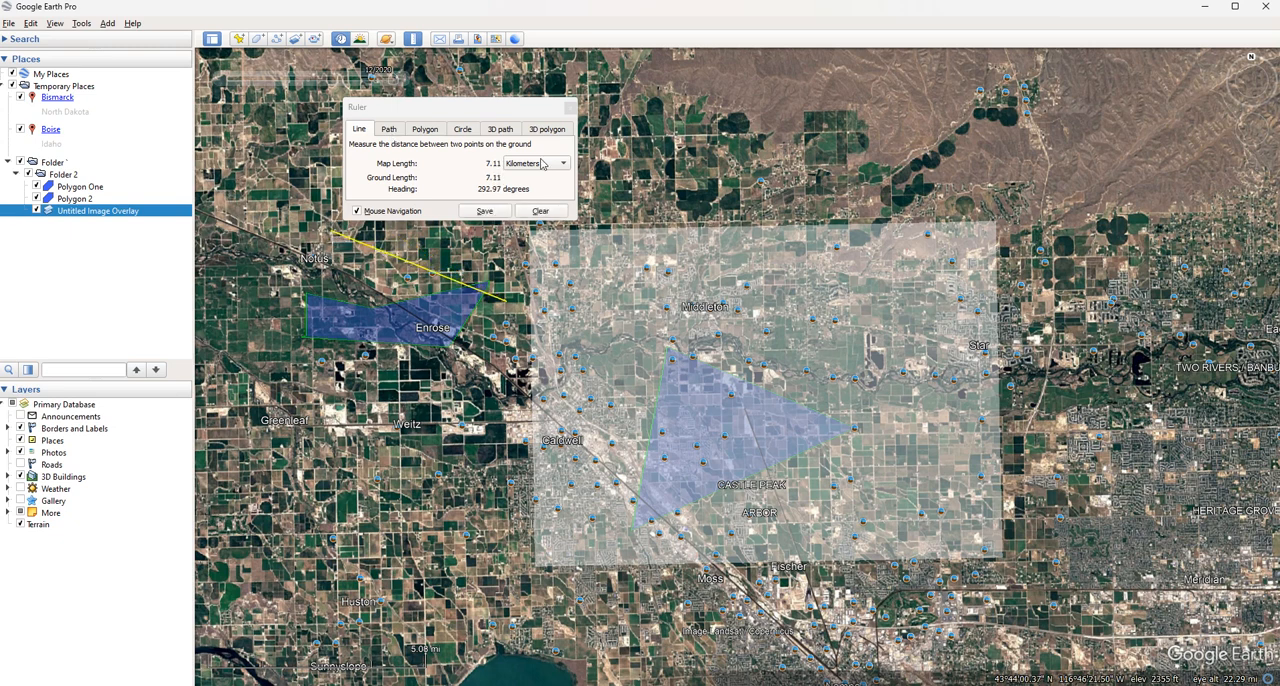
Measure a four-point path in kilometers from west of Notus, past Weitz, to northeast of Huston
click(389, 129)
click(274, 285)
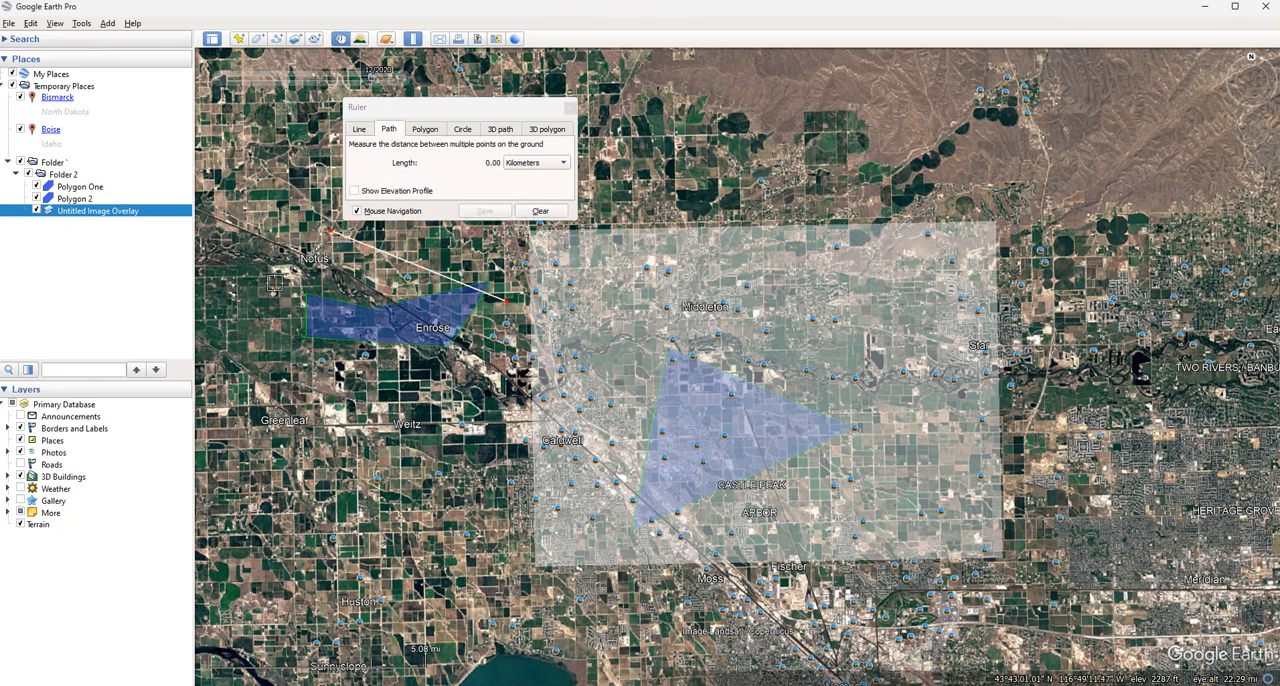
click(366, 455)
click(471, 471)
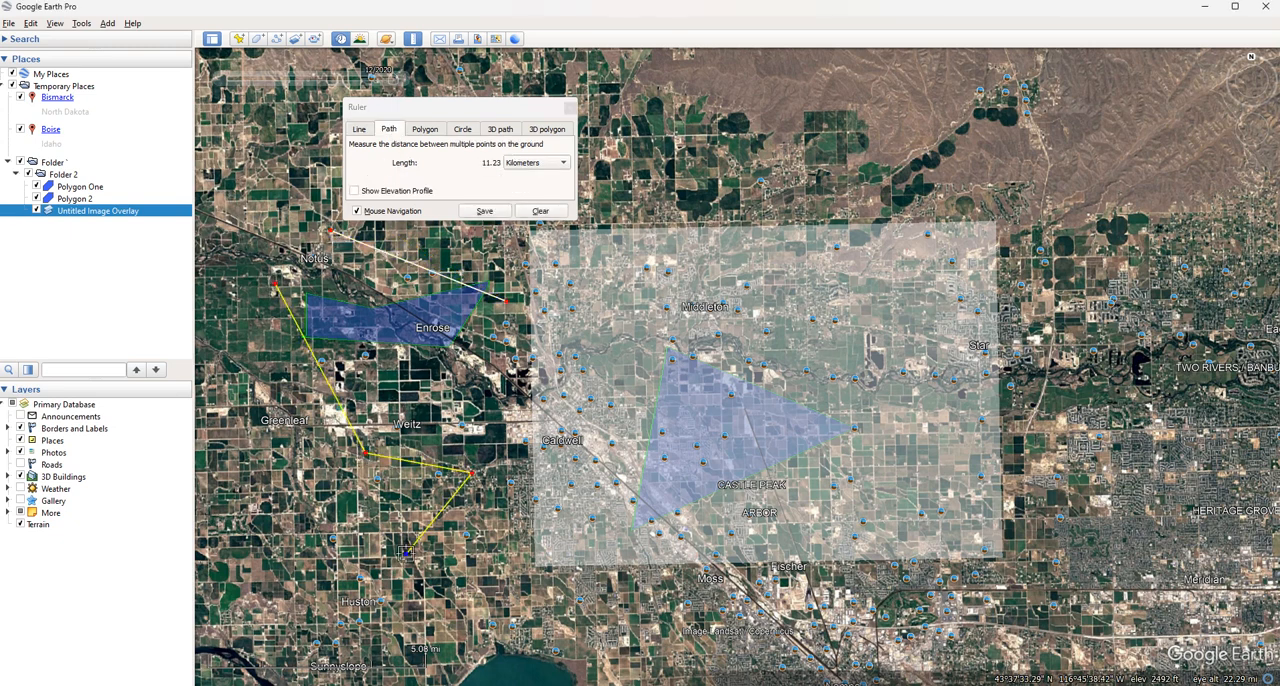
click(406, 553)
Measure the perimeter in kilometers and area in square meters of a four-point polygon beside Notus
click(433, 132)
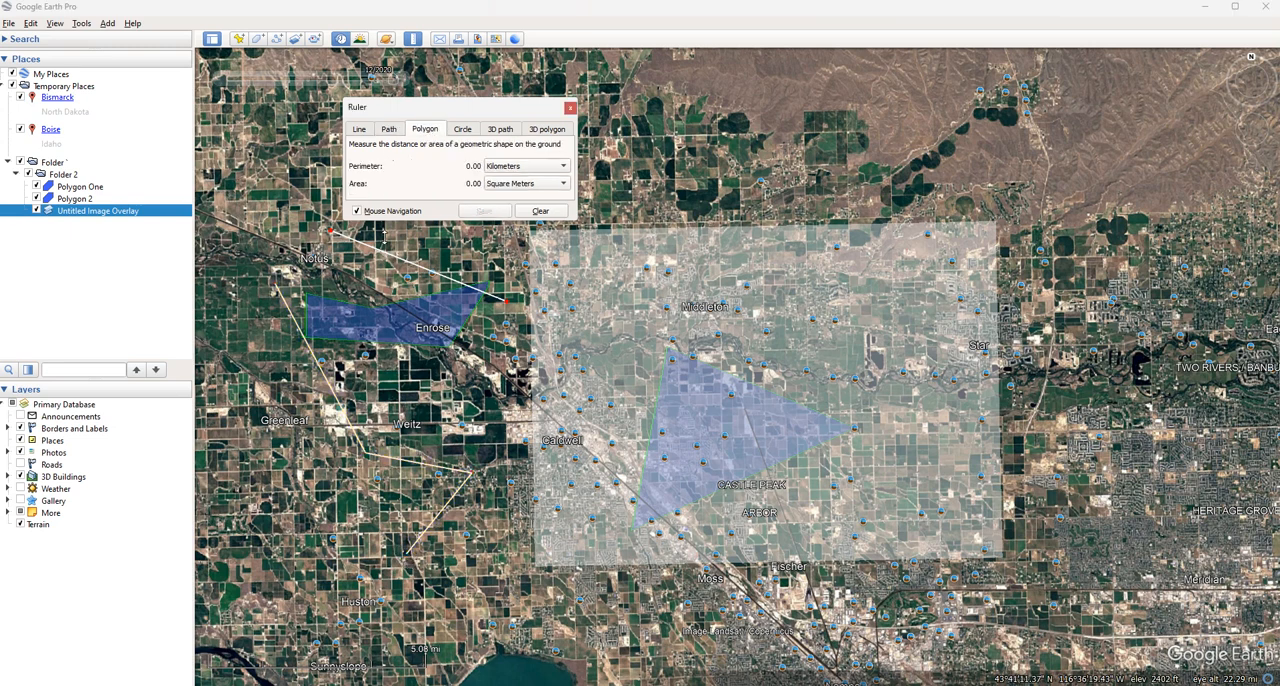
click(247, 274)
click(259, 341)
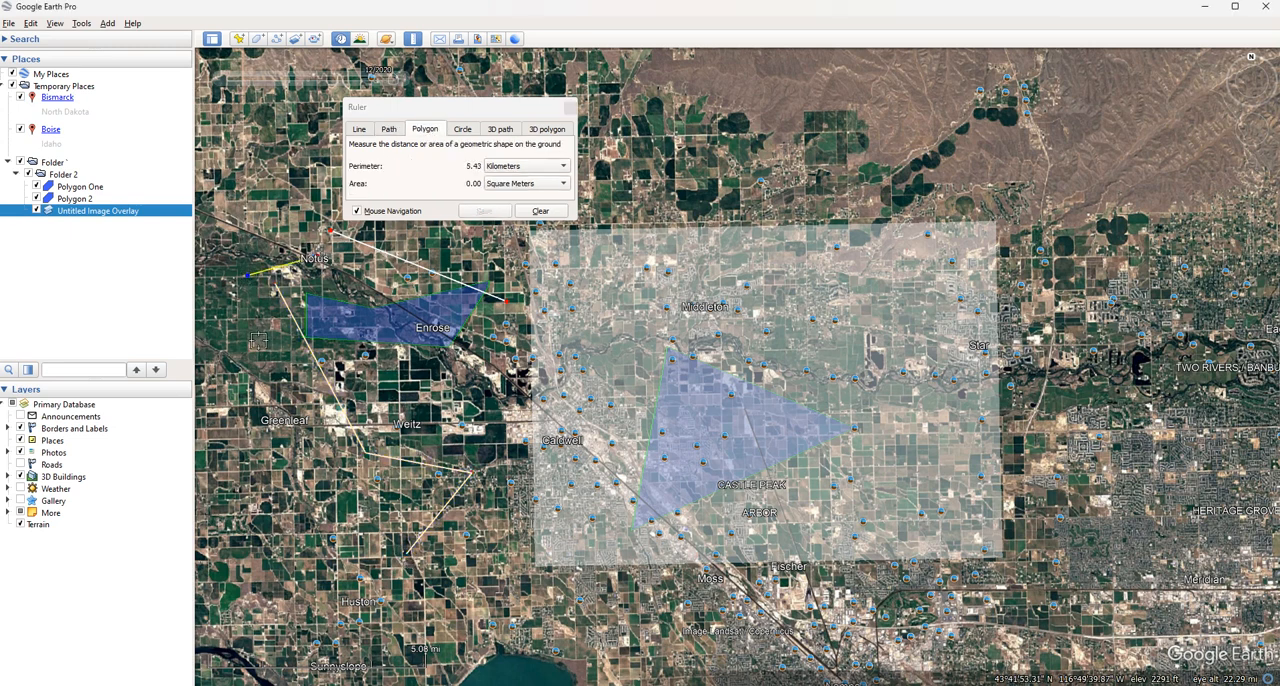
click(311, 262)
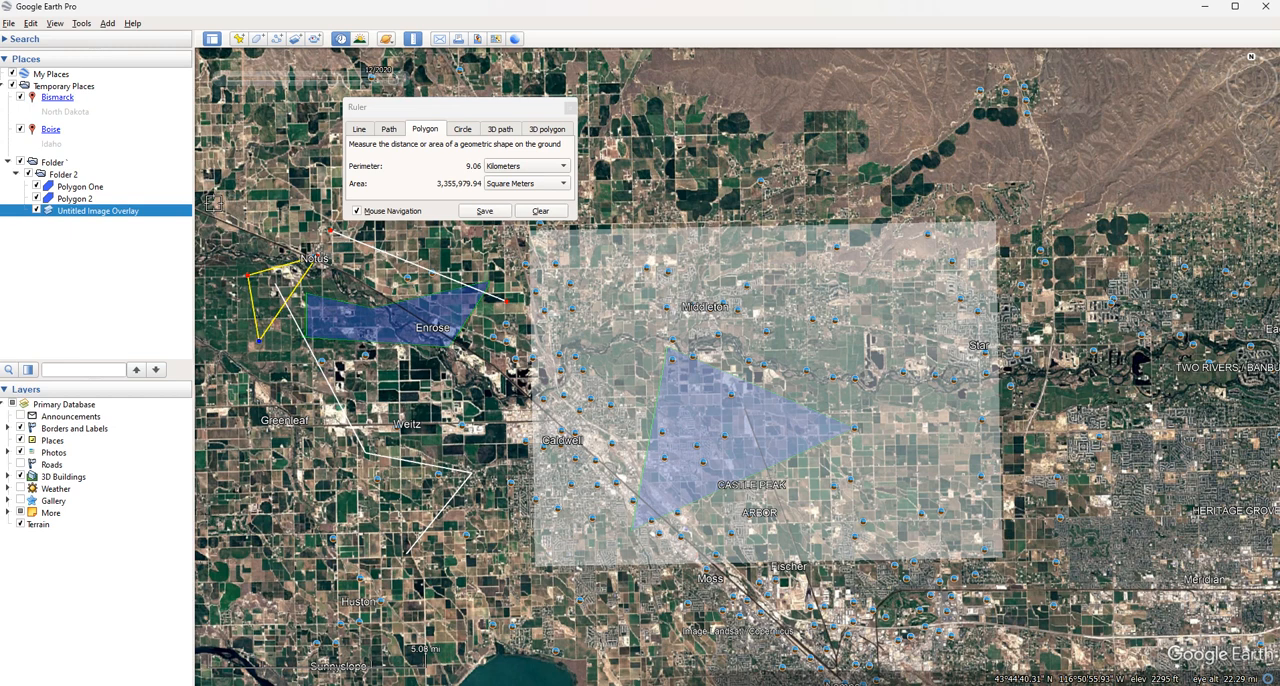
click(216, 318)
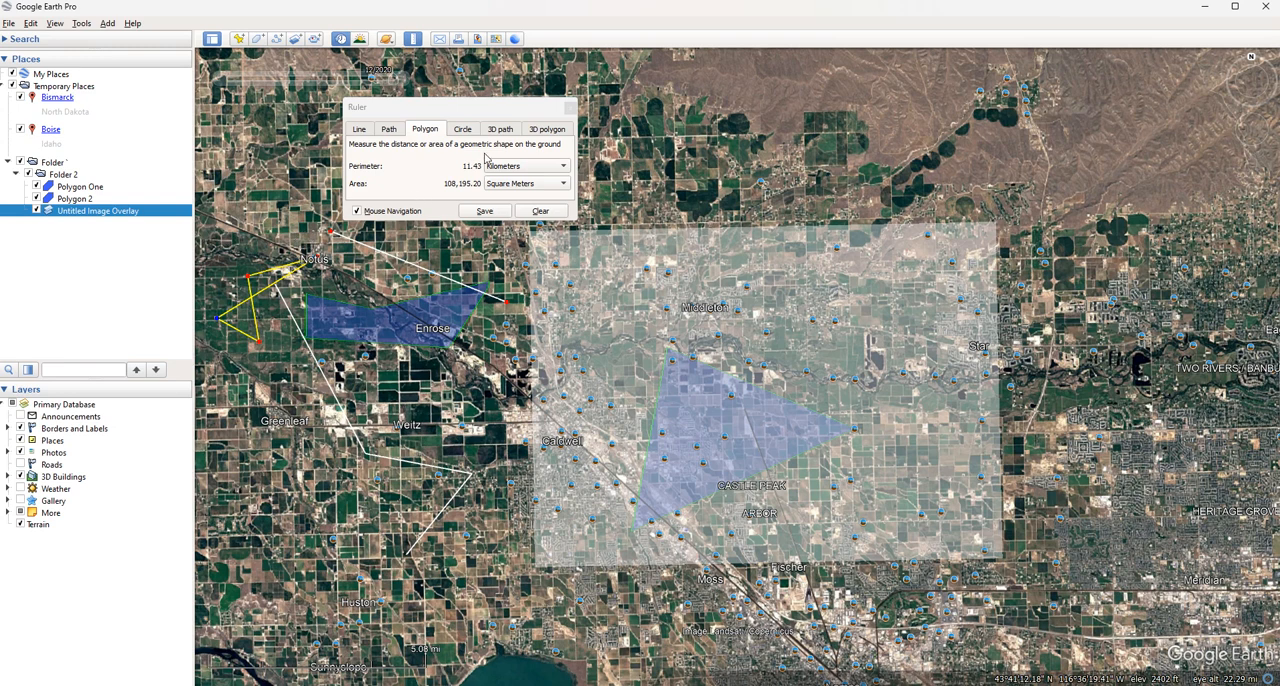
Measure a circle of about 4.6 km radius, centered just northeast of Greenleaf and reaching Weitz
click(462, 132)
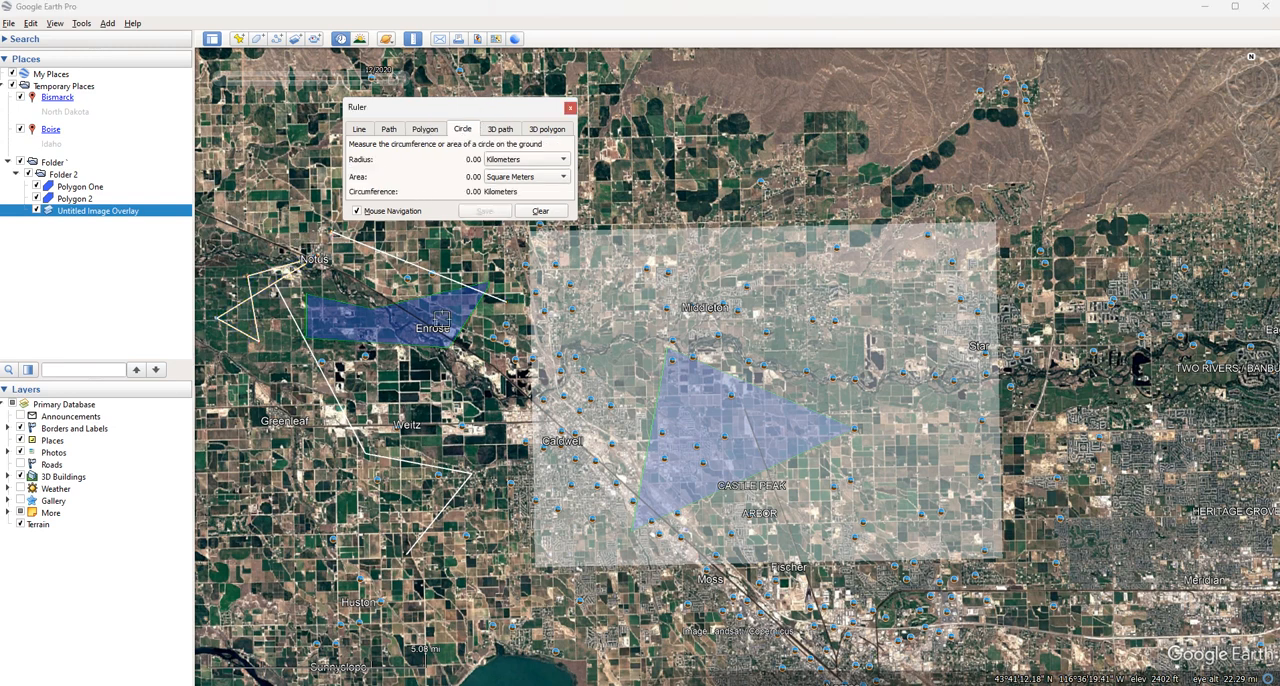
click(306, 395)
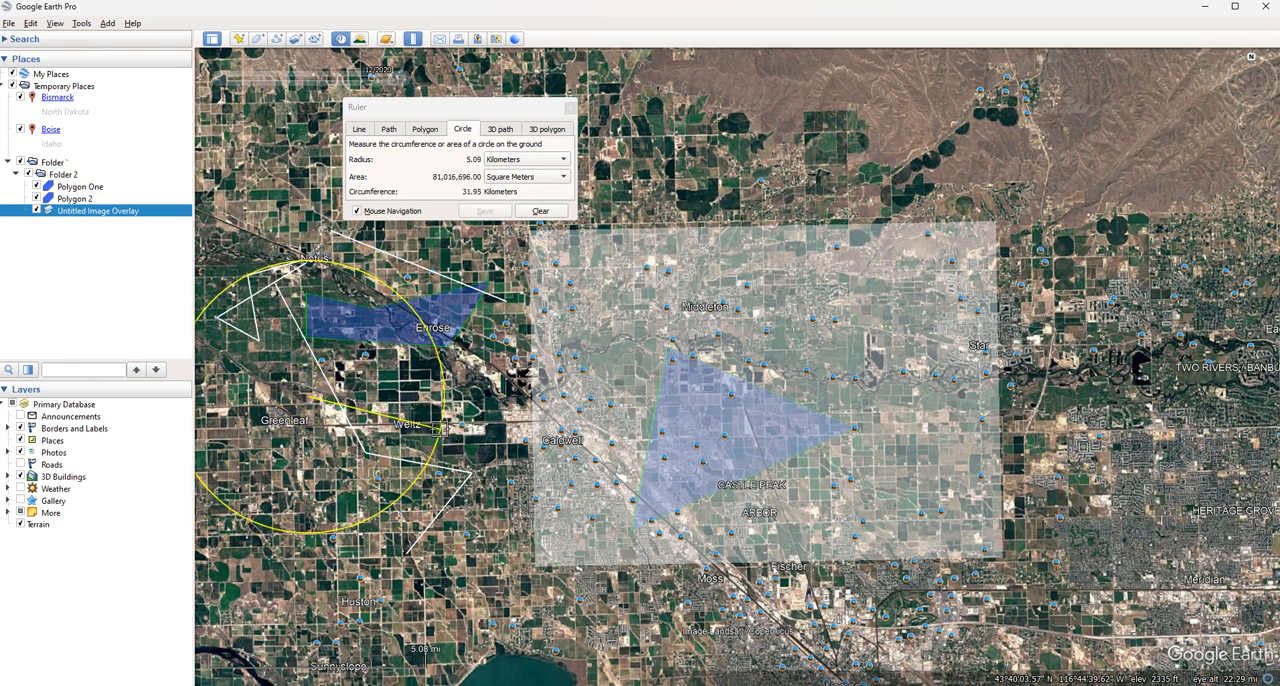
click(427, 425)
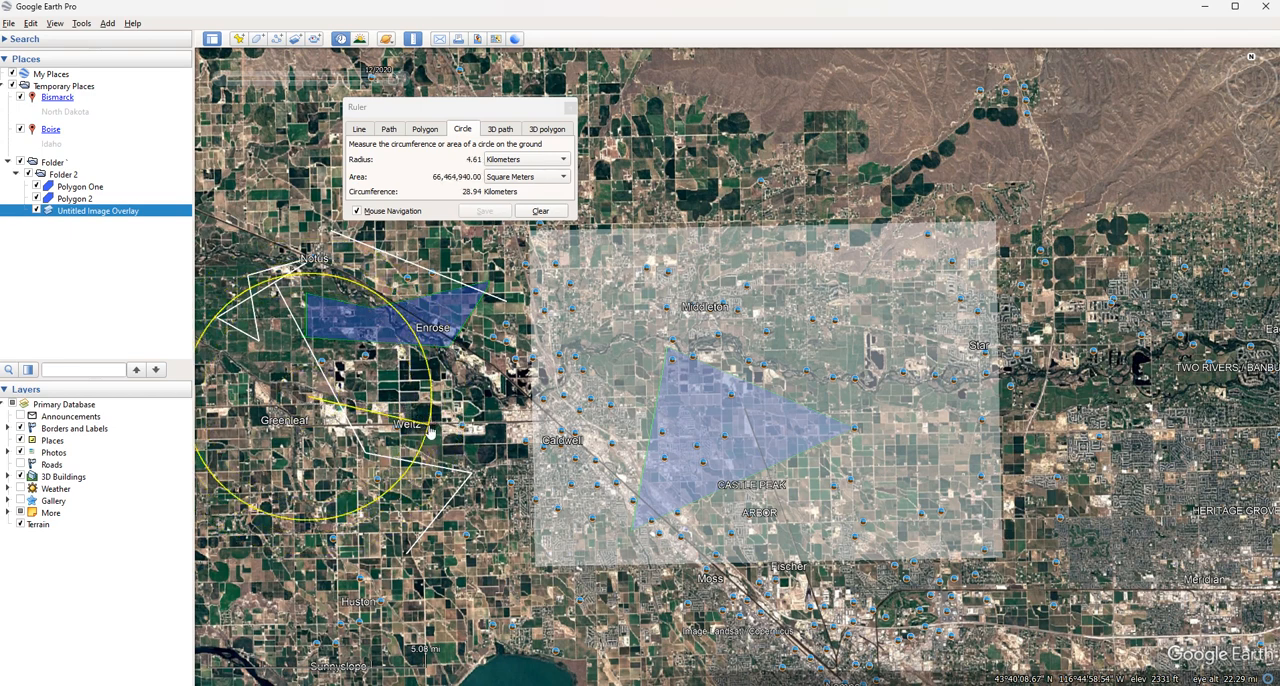
Check the Ruler's 3D path and 3D polygon measuring options, and close the Ruler
click(504, 130)
click(539, 130)
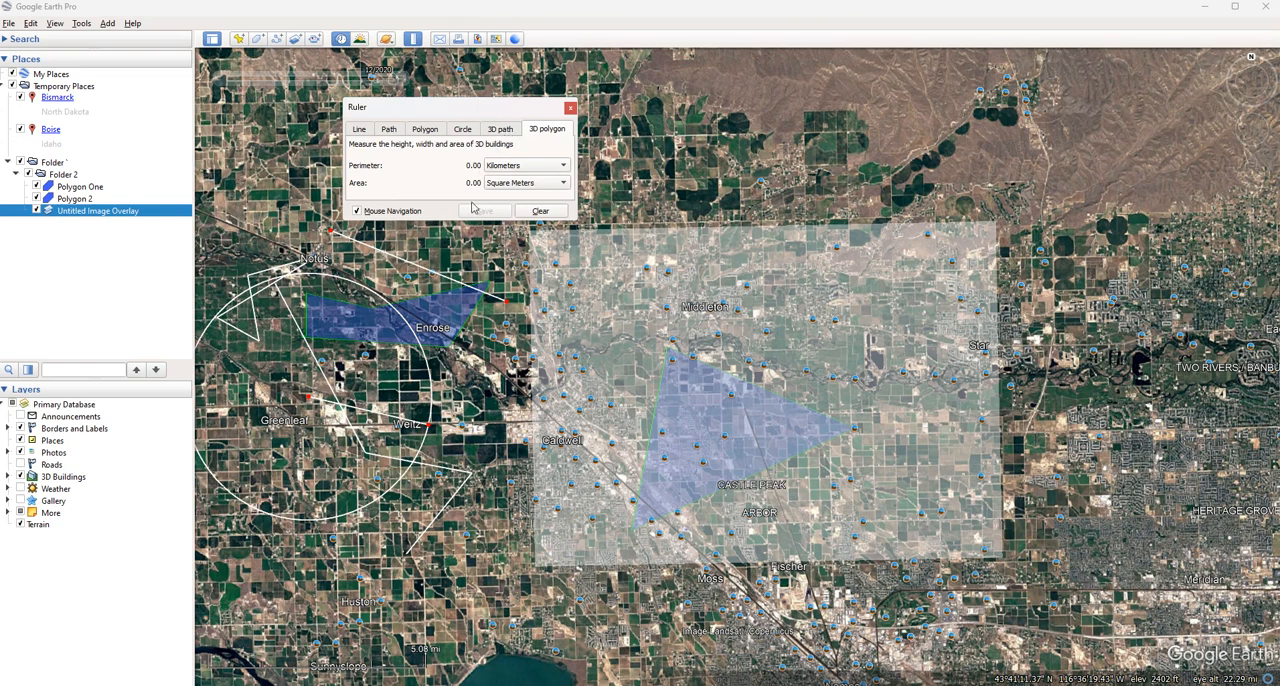
middle_drag(465, 353, 476, 465)
middle_drag(498, 352, 524, 330)
click(570, 108)
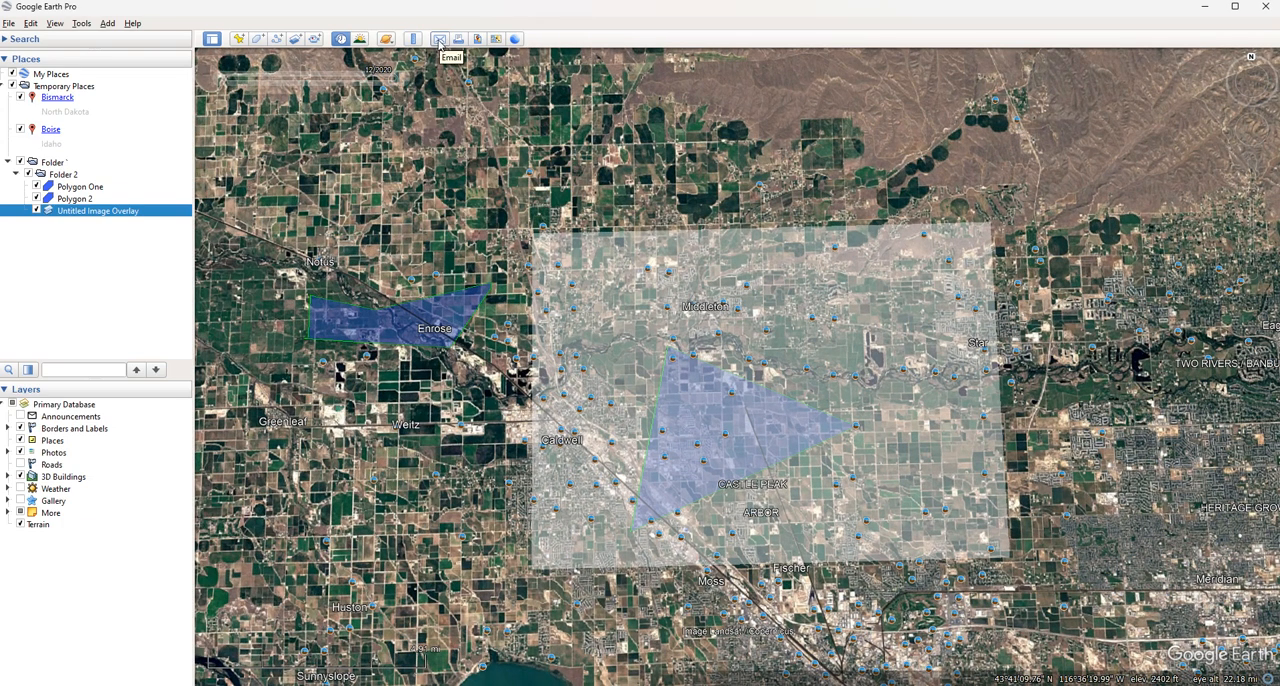
Check the attachment choices for emailing the map, and close them without sending anything
click(439, 40)
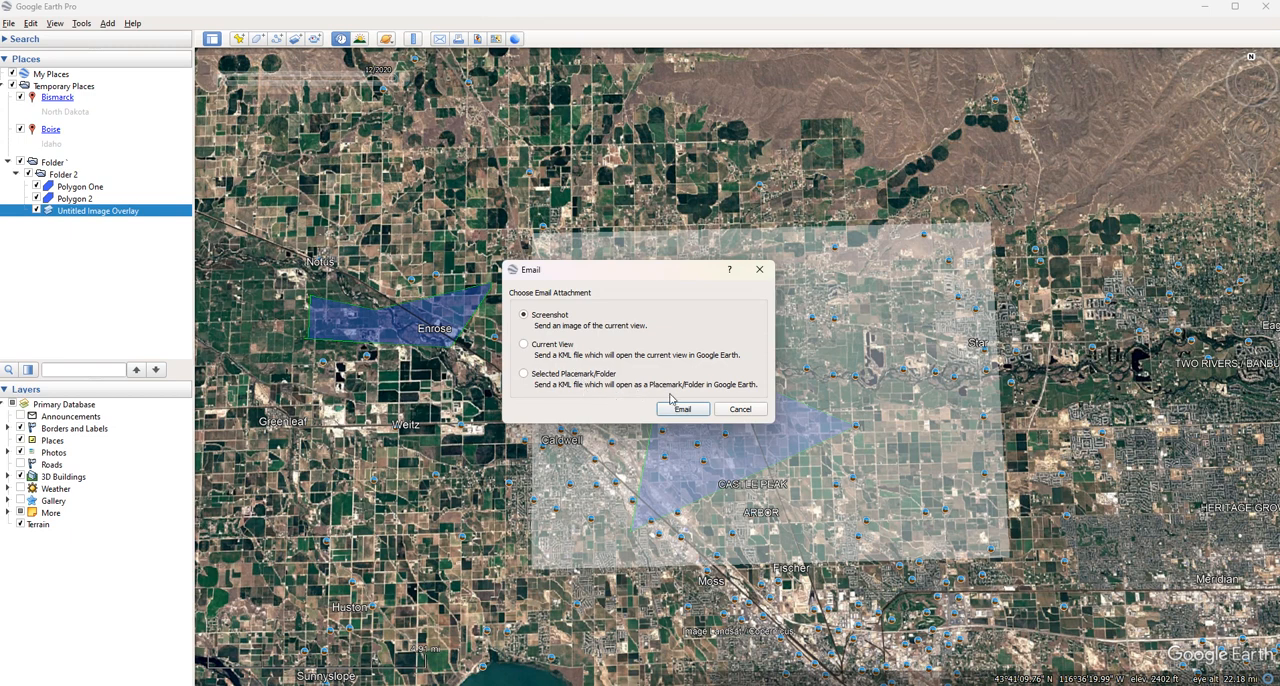
click(736, 411)
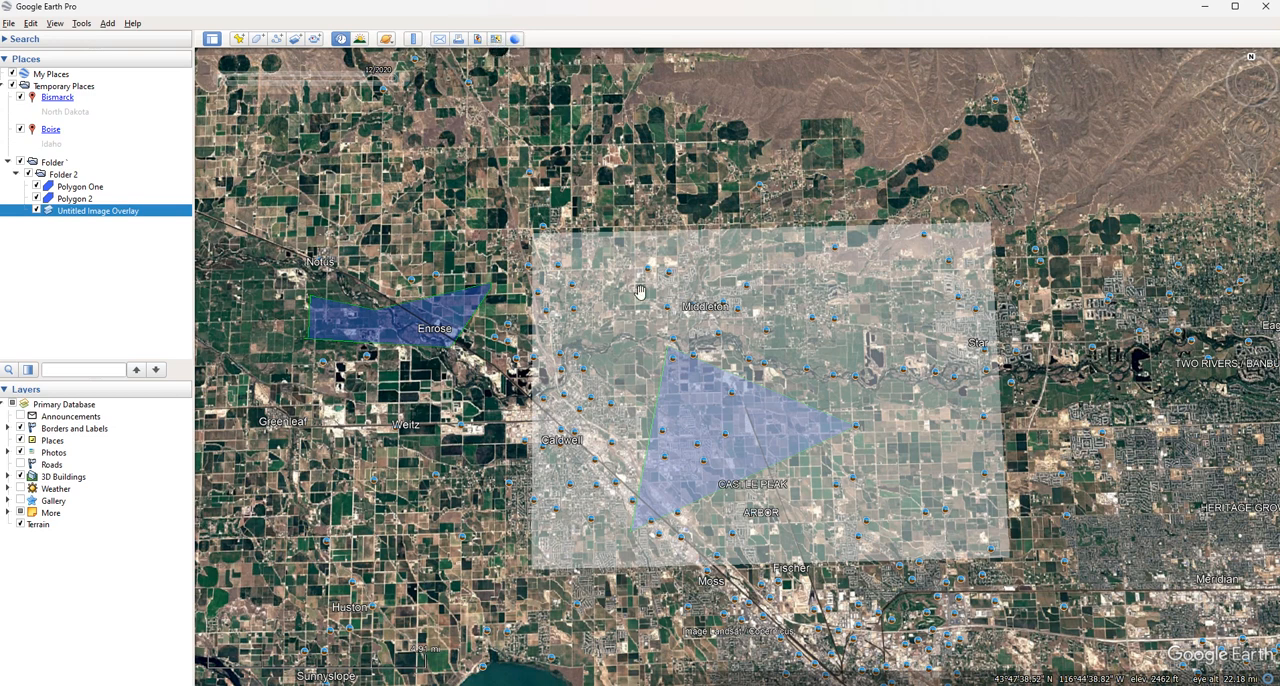
drag(676, 365, 805, 351)
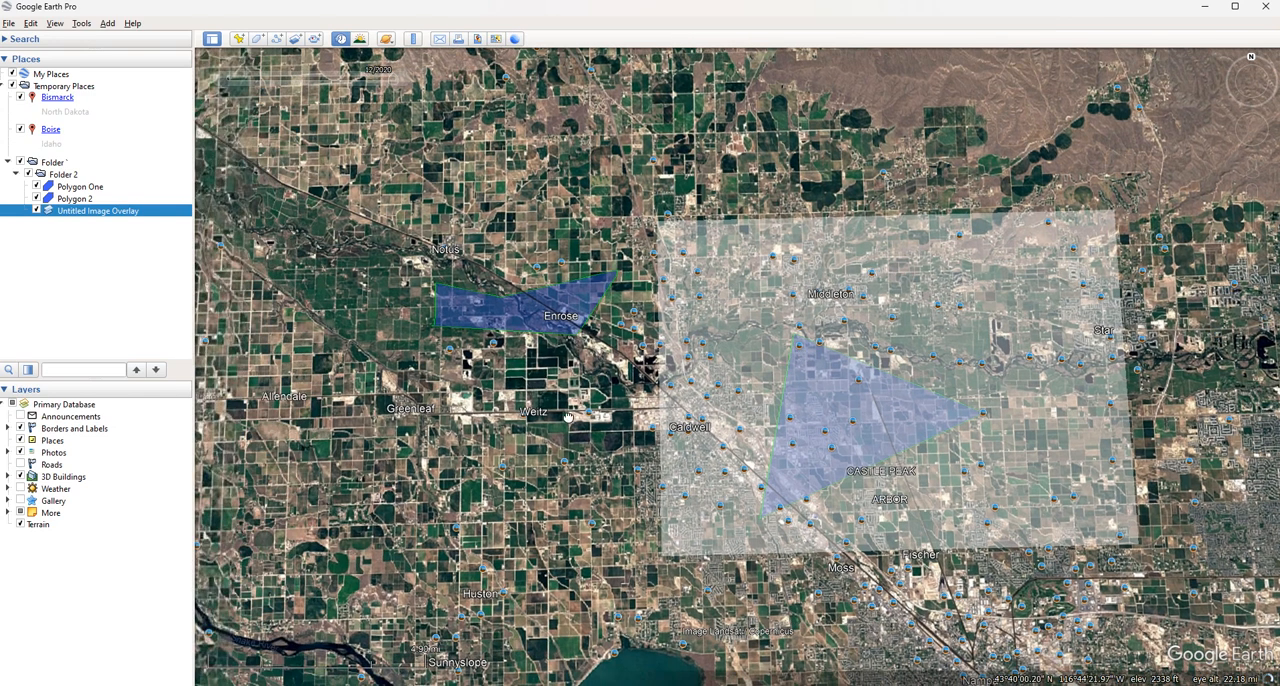
drag(519, 418, 765, 417)
drag(552, 387, 466, 390)
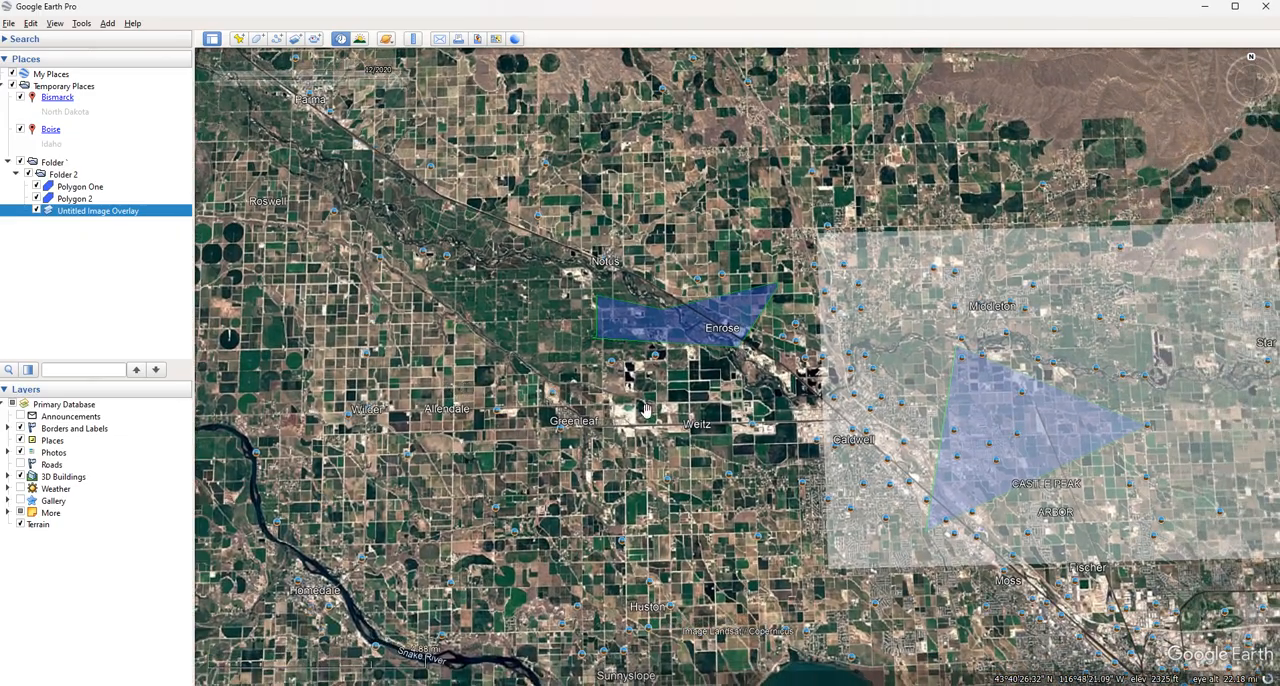
drag(672, 416, 563, 410)
drag(638, 388, 600, 415)
drag(420, 402, 430, 392)
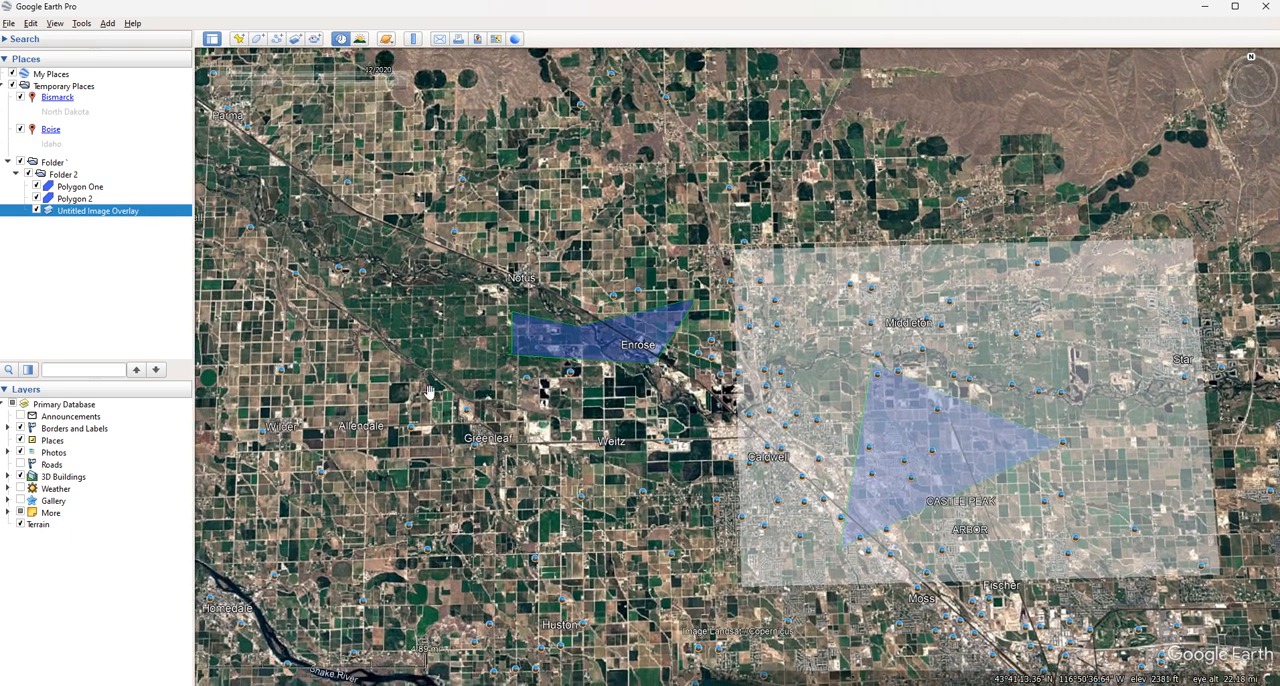
Save Polygon One from Folder 2 to My Places
click(88, 188)
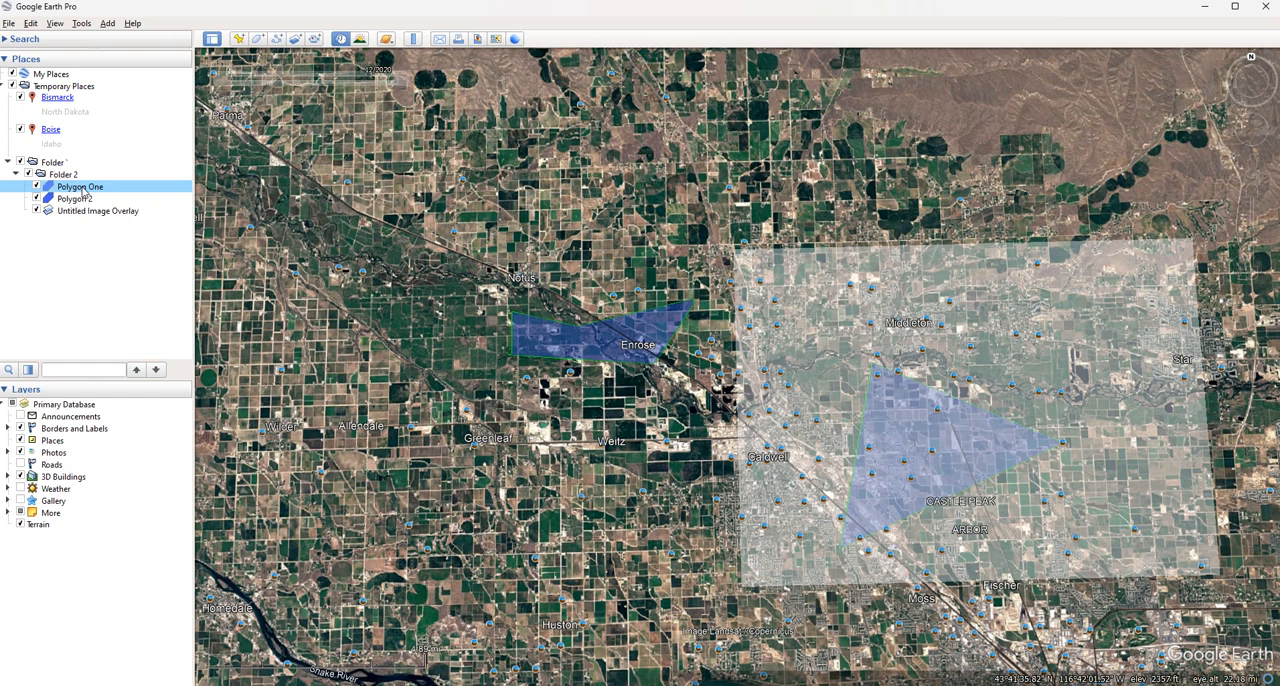
right_click(83, 189)
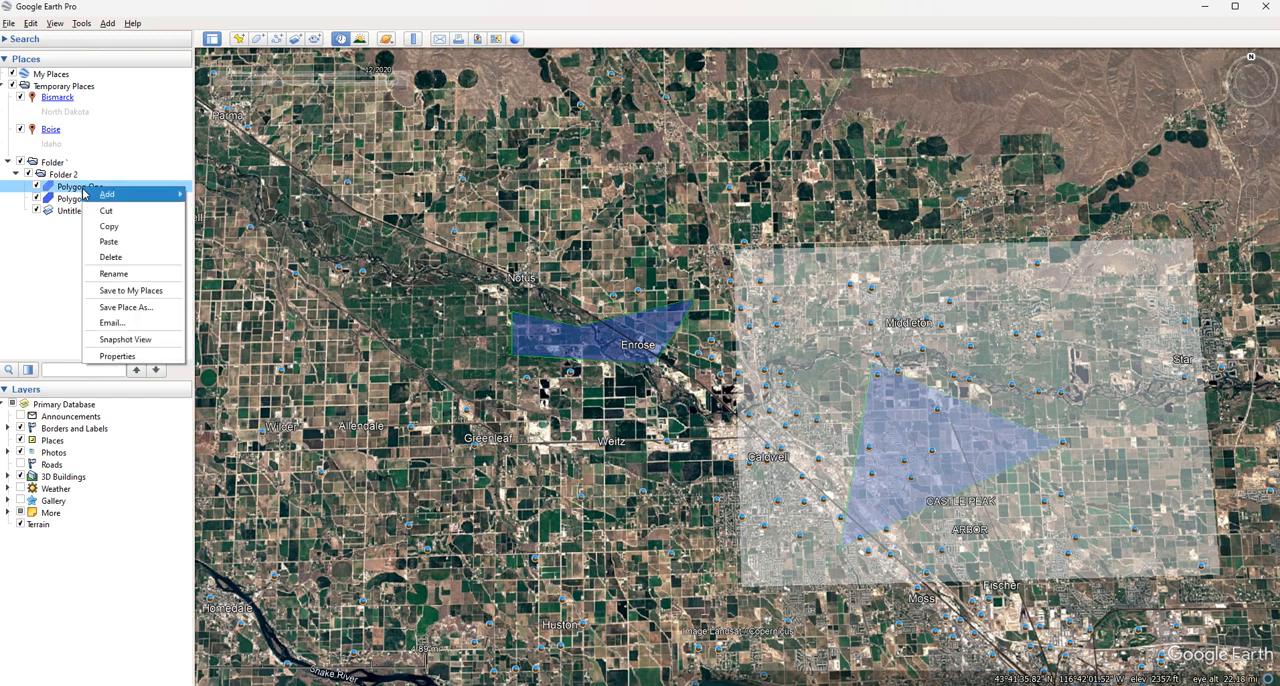
click(149, 297)
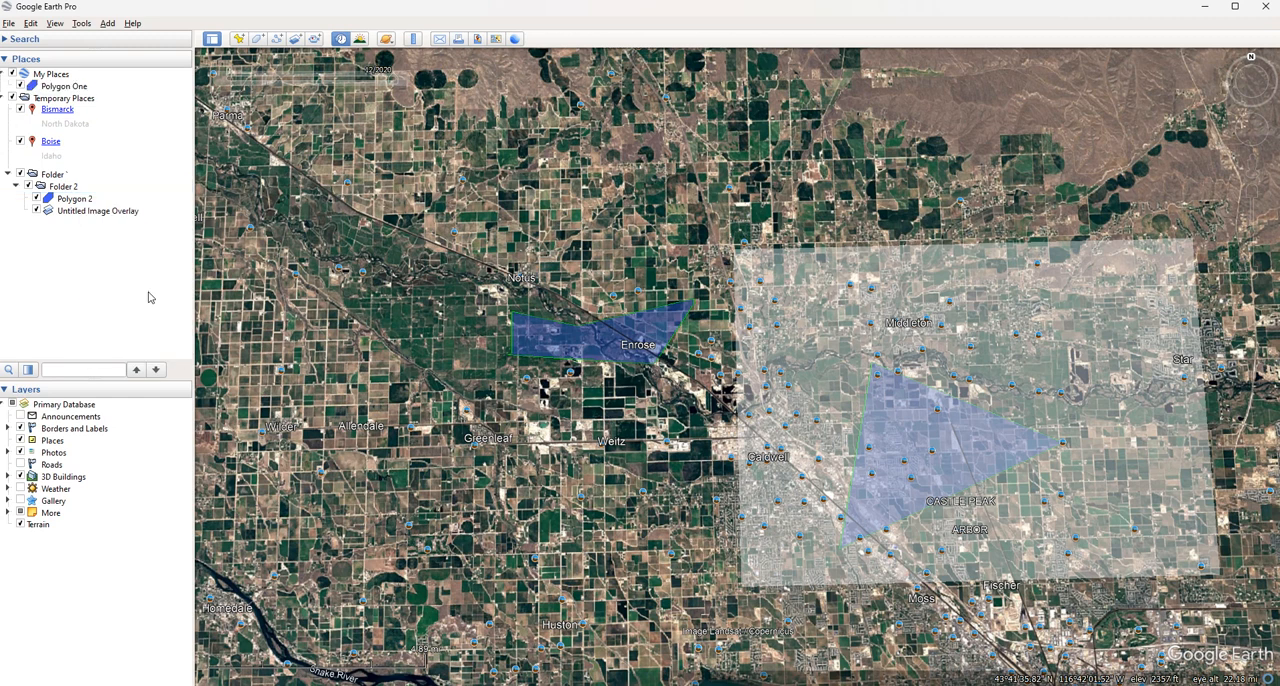
Save the Polygon One place as a Kml file named Polygon One in the desktop's Google Earth folder
click(67, 88)
right_click(67, 88)
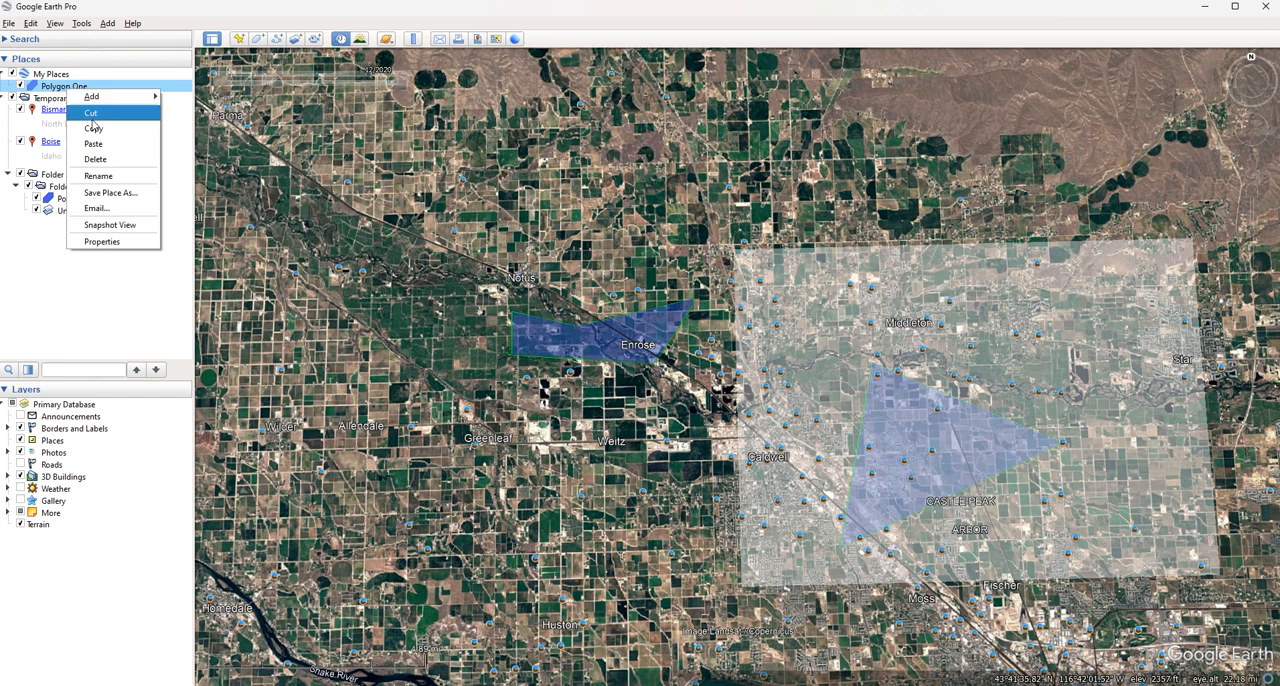
click(111, 193)
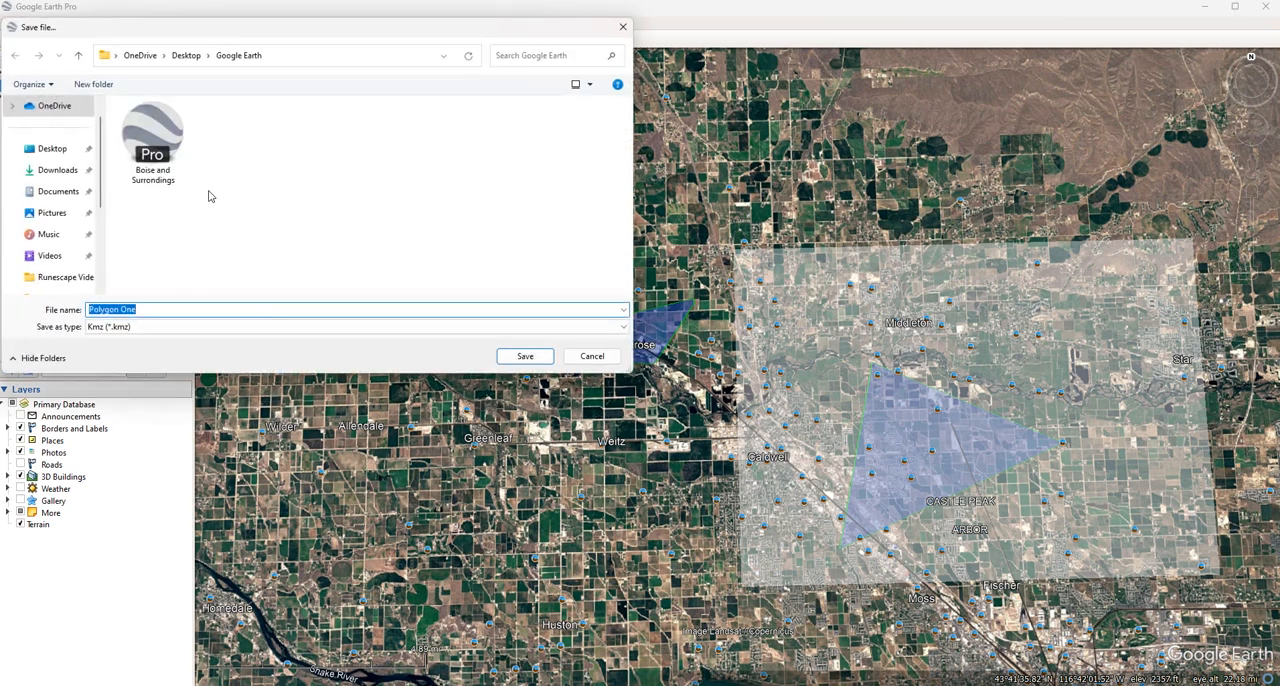
click(192, 312)
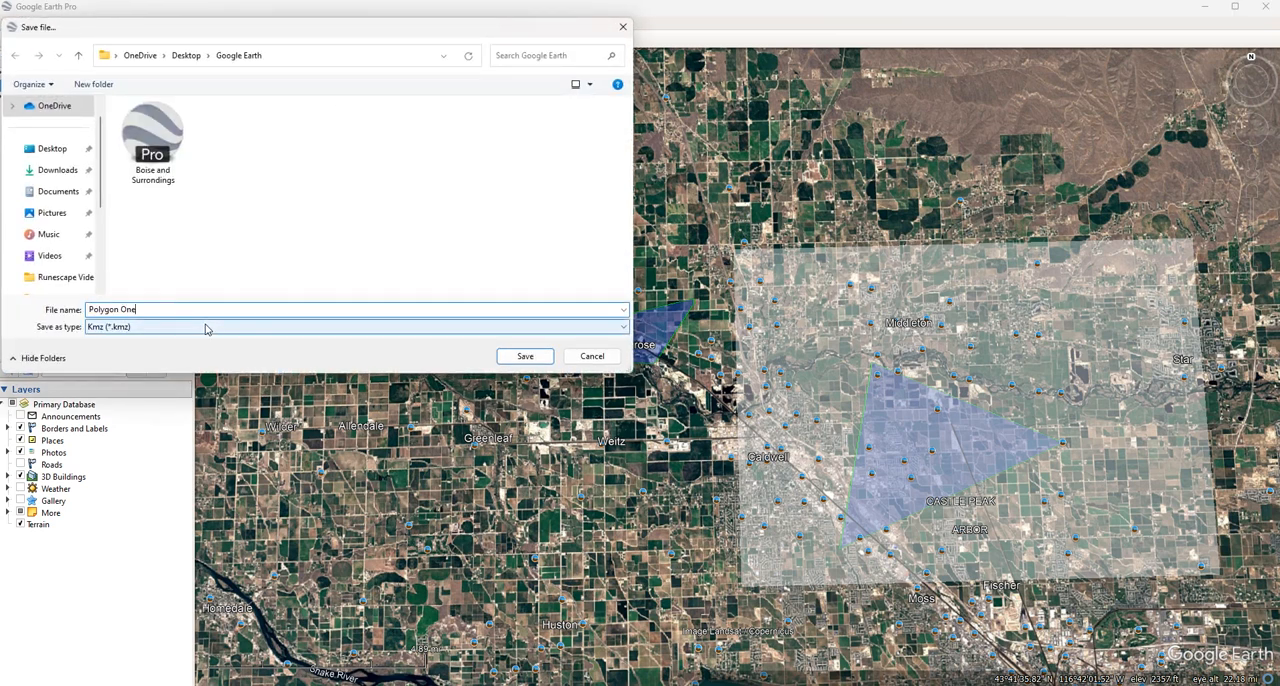
click(210, 326)
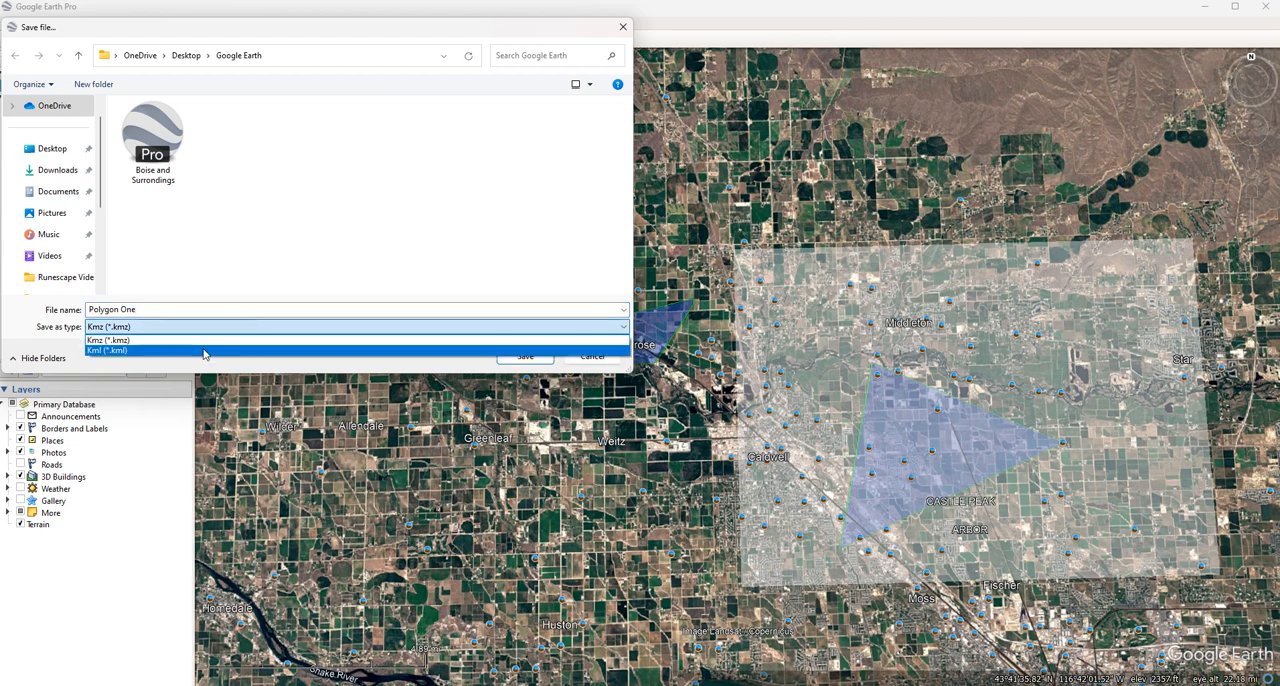
click(208, 343)
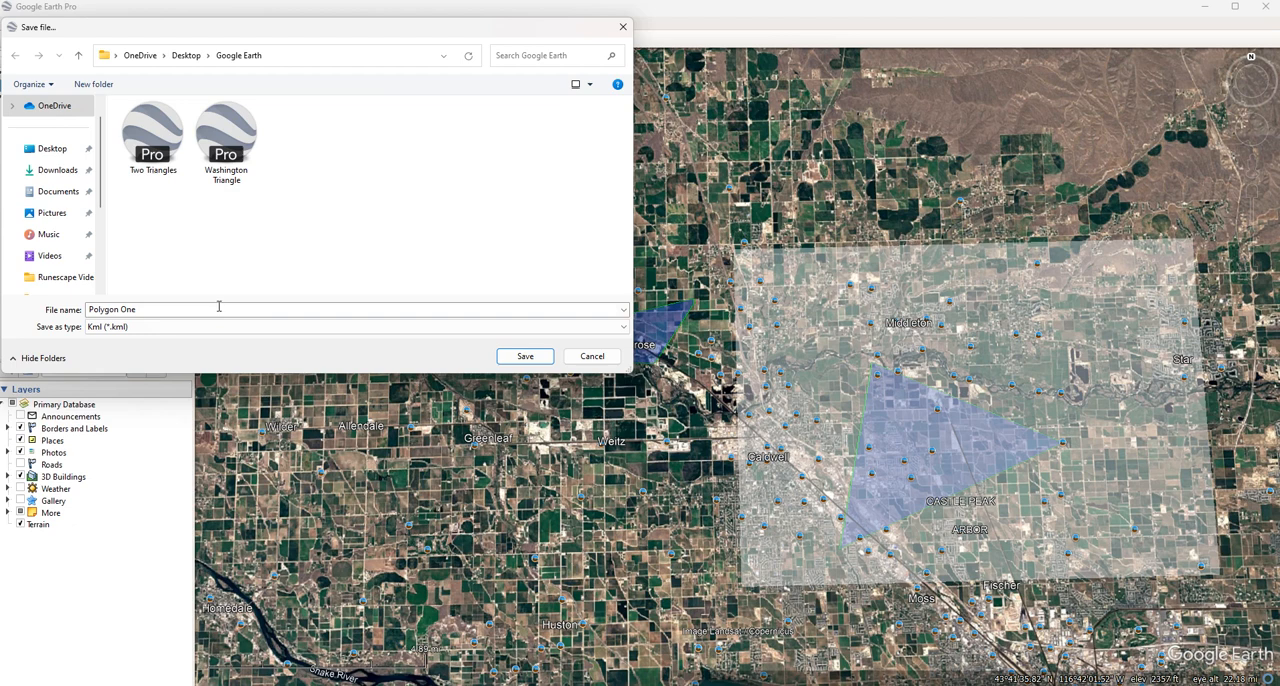
drag(253, 30, 499, 45)
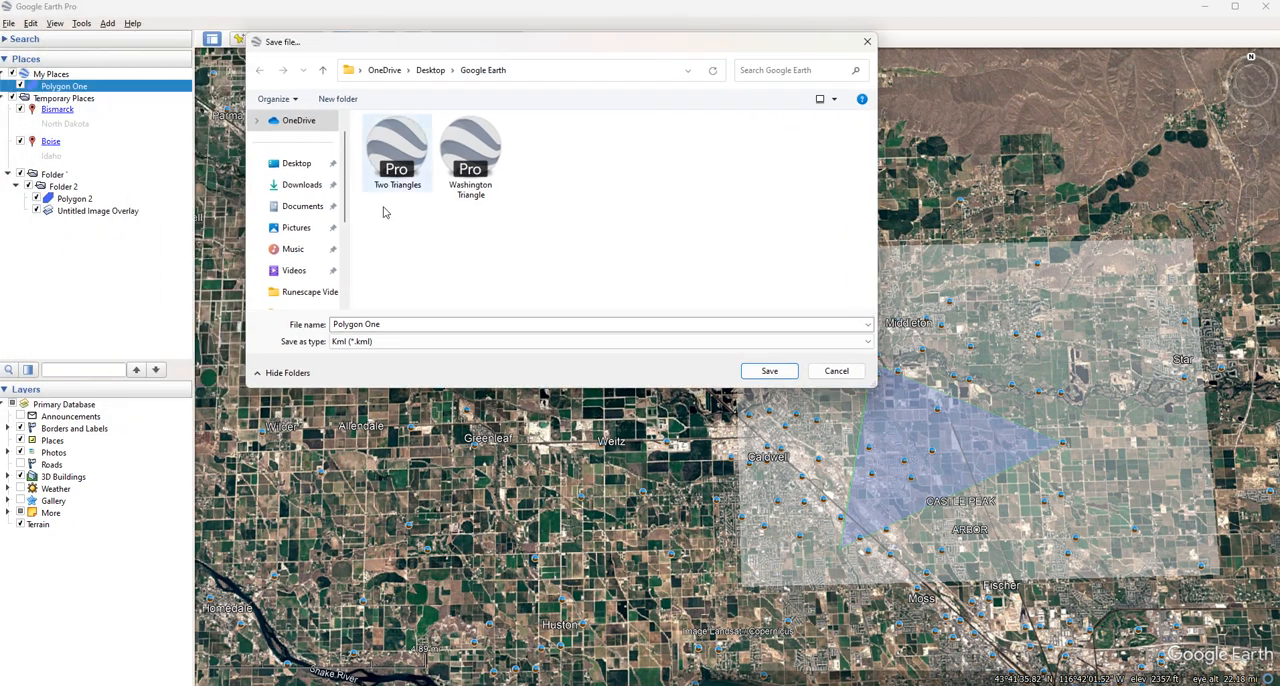
click(391, 324)
double_click(392, 324)
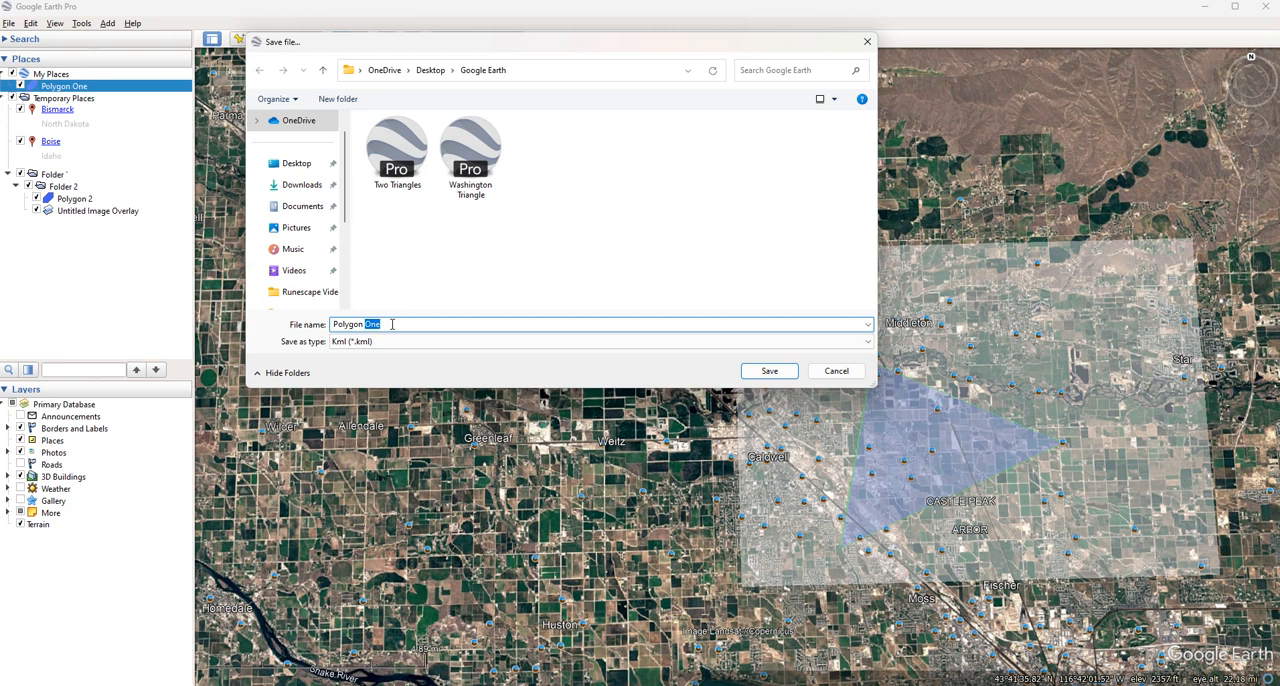
click(408, 324)
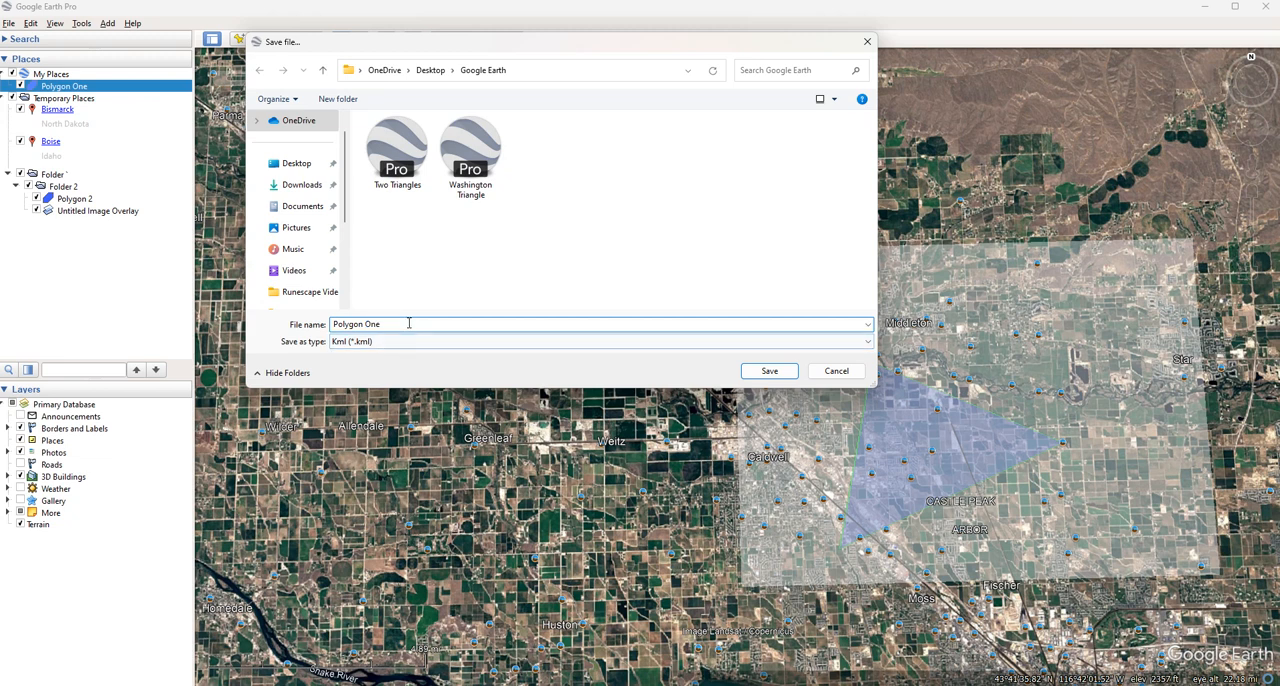
mouse_move(408, 325)
mouse_down()
mouse_move(333, 336)
mouse_move(403, 319)
mouse_up()
click(403, 324)
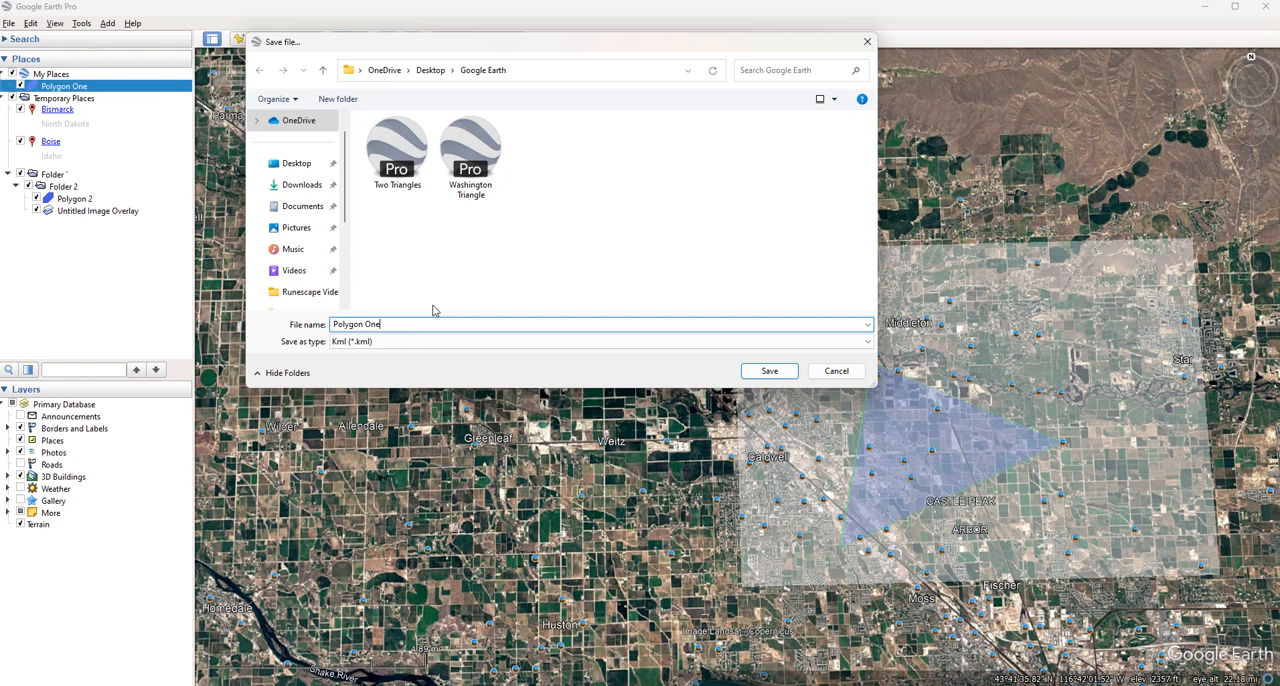
click(769, 371)
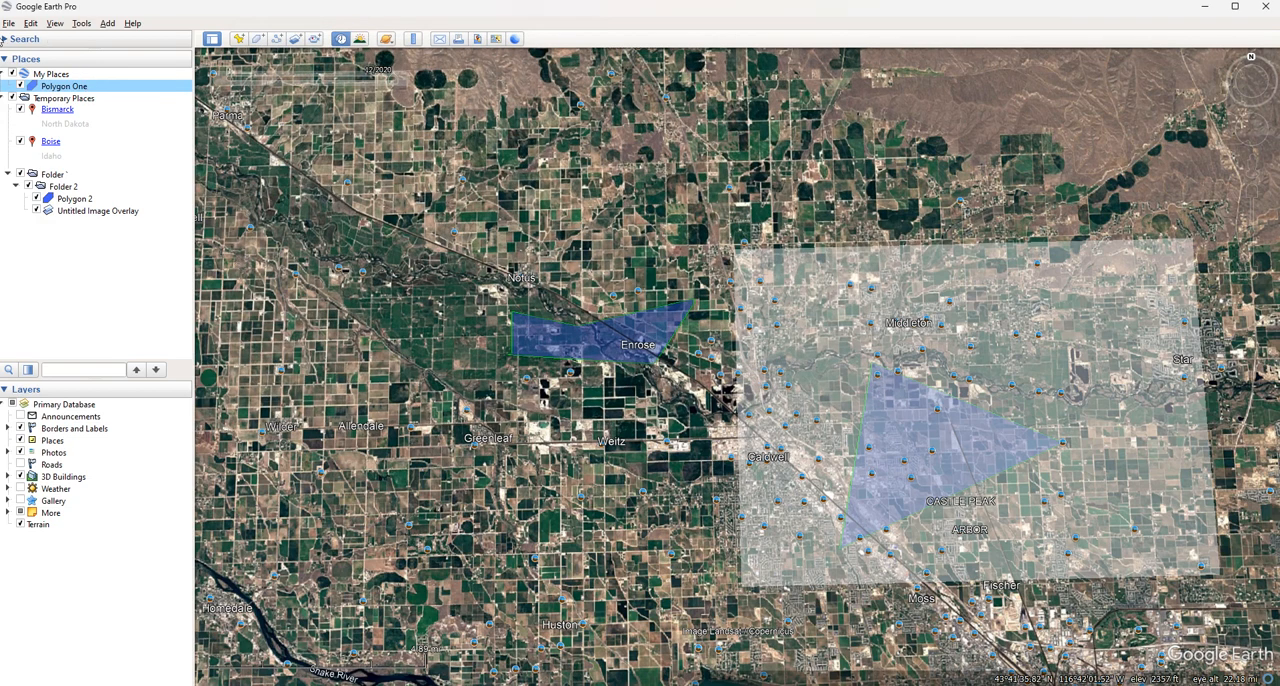
Delete Polygon One from My Places and confirm the deletion
right_click(63, 88)
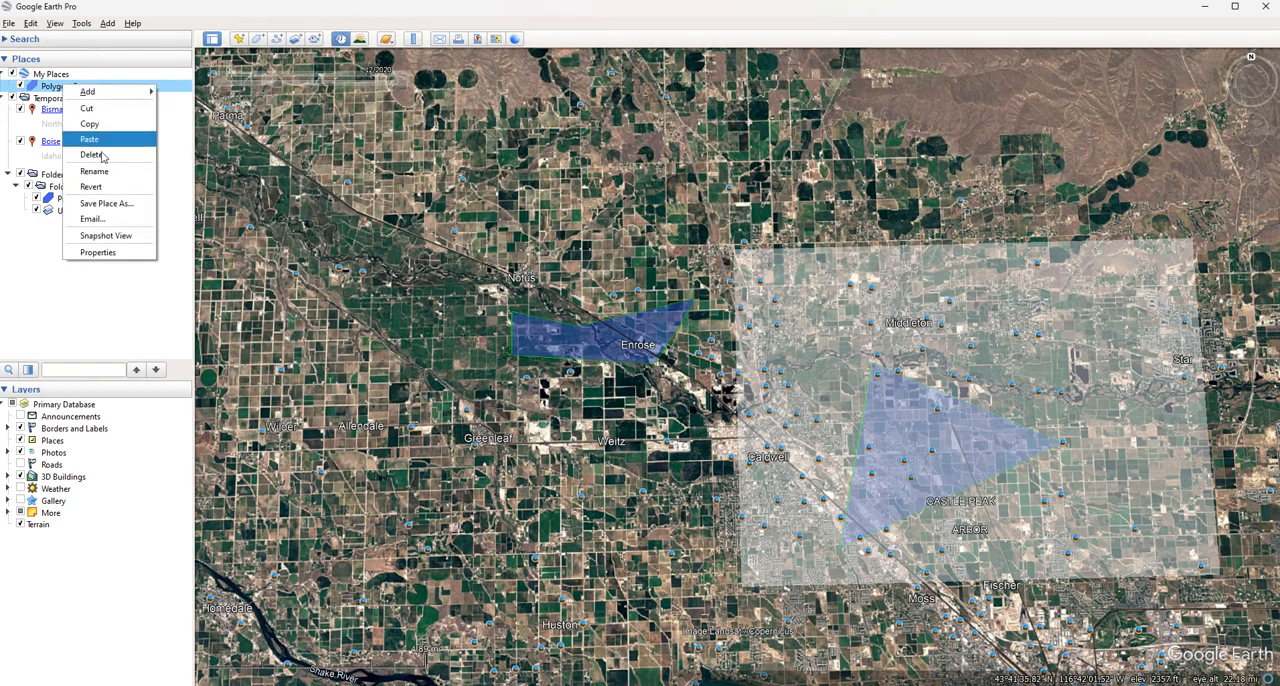
click(90, 164)
click(652, 365)
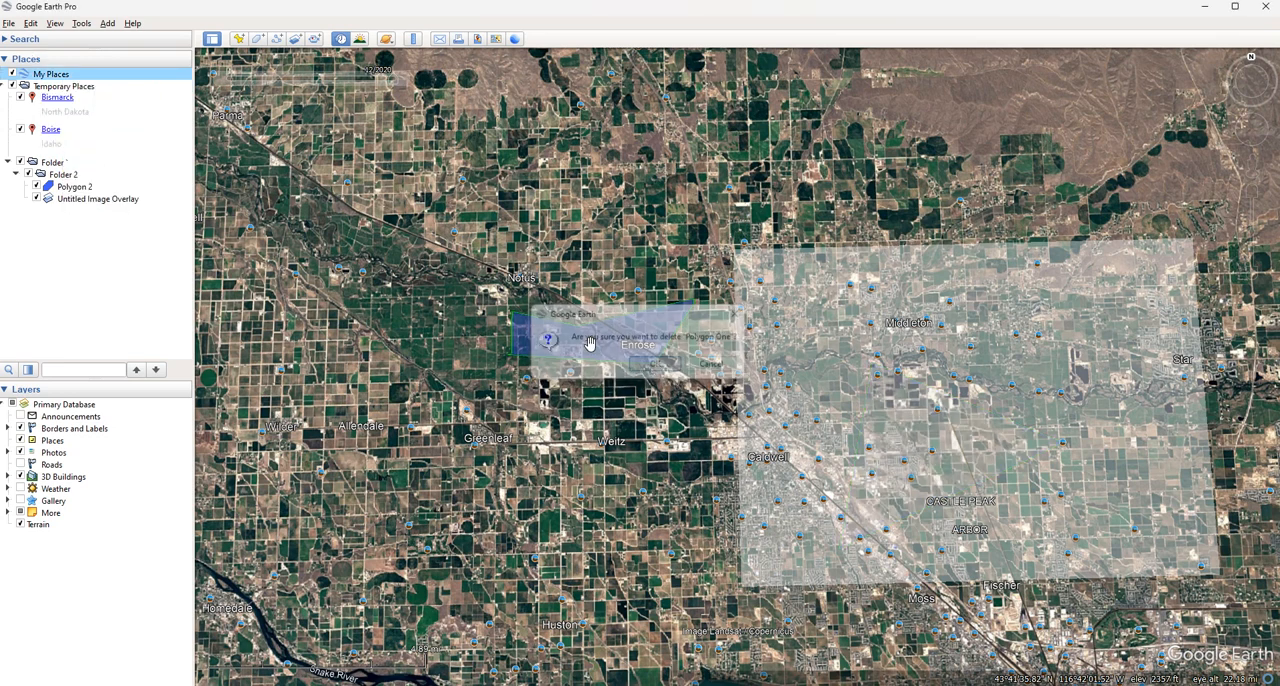
Open the saved Polygon One file from the desktop's Google Earth folder
click(9, 23)
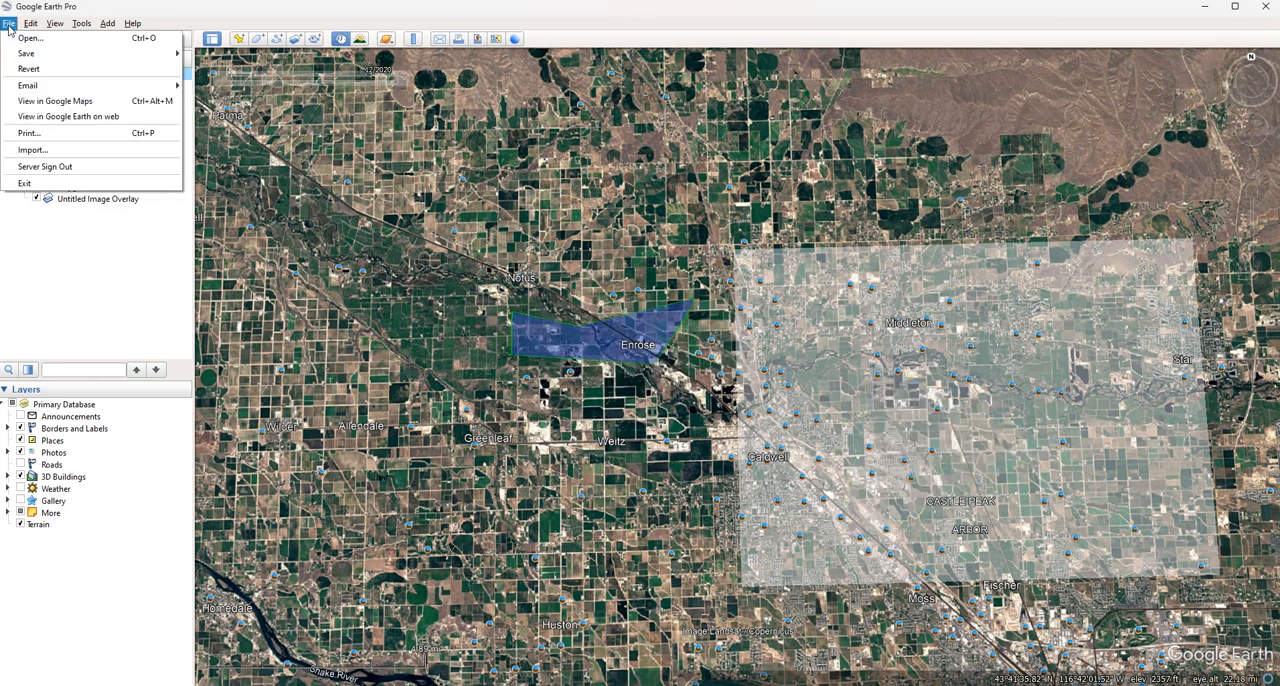
click(60, 38)
click(470, 160)
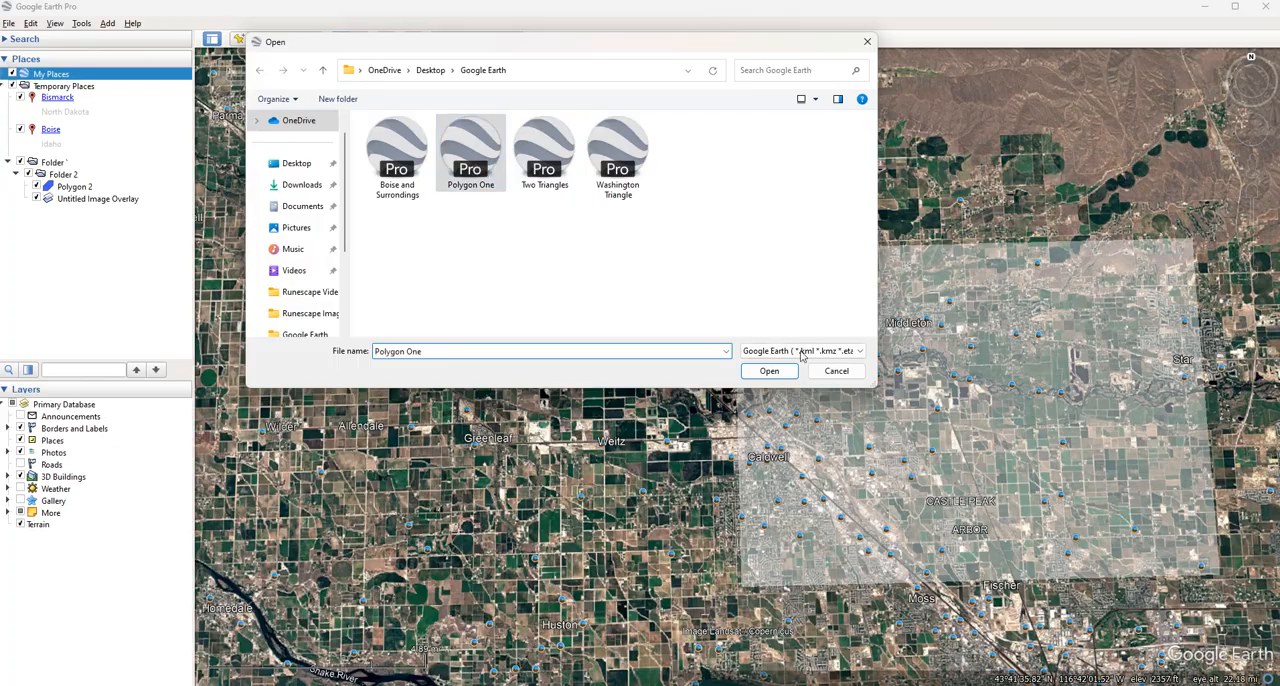
click(769, 371)
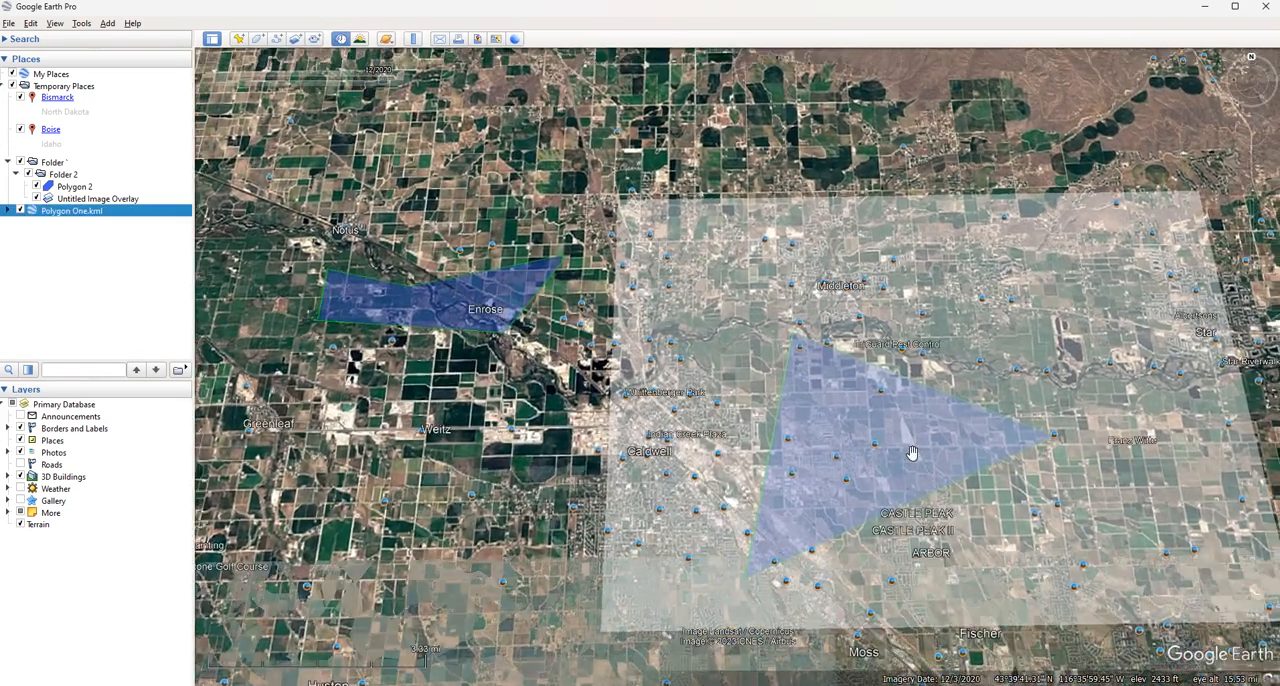
Delete the Untitled Image Overlay from Folder 2 and confirm the deletion
click(116, 200)
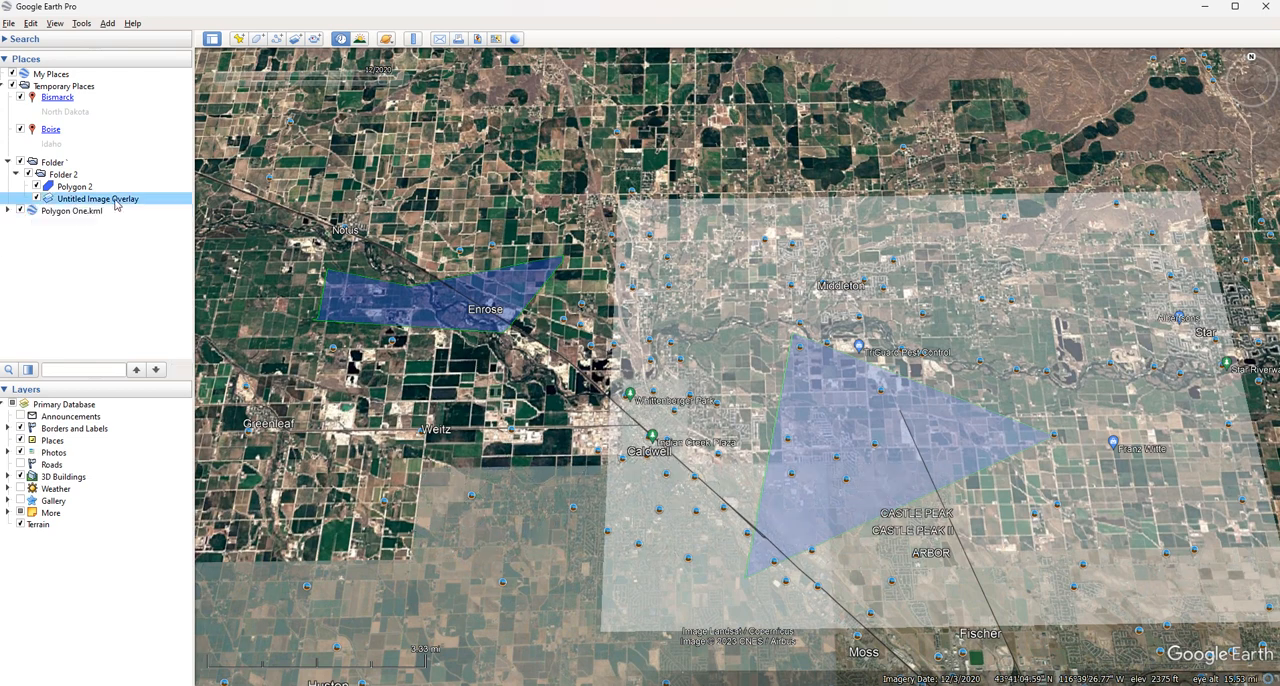
right_click(116, 200)
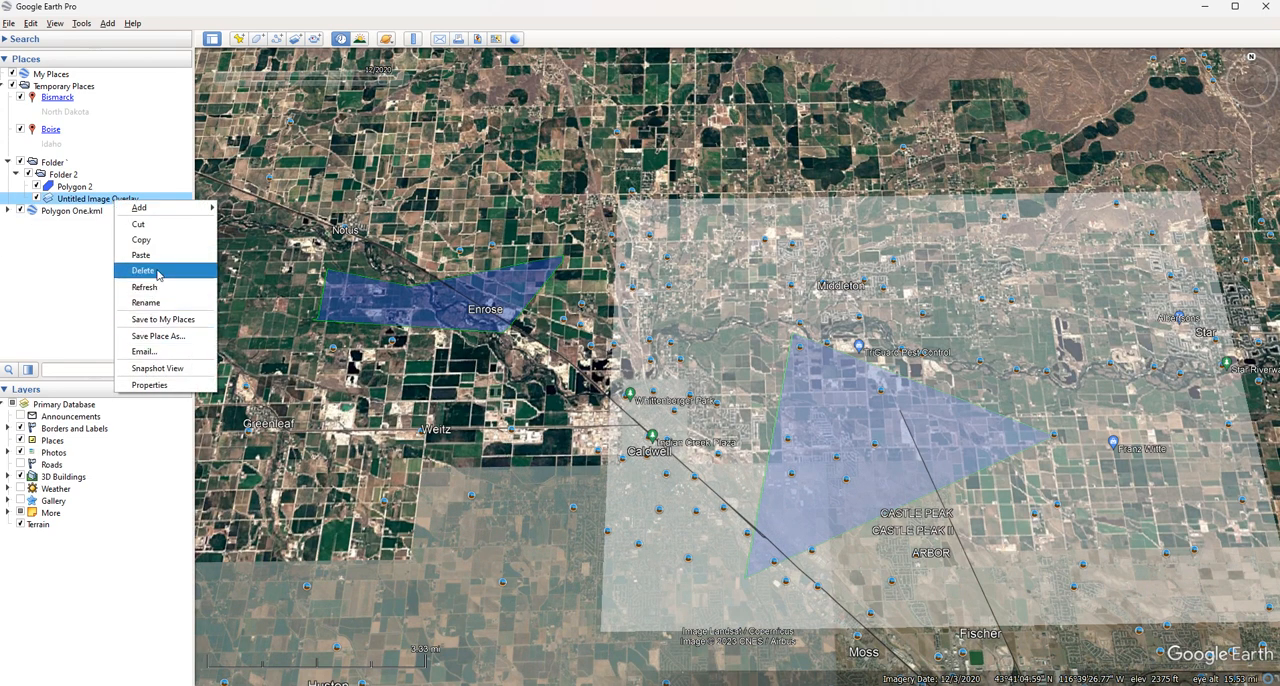
click(157, 282)
click(670, 365)
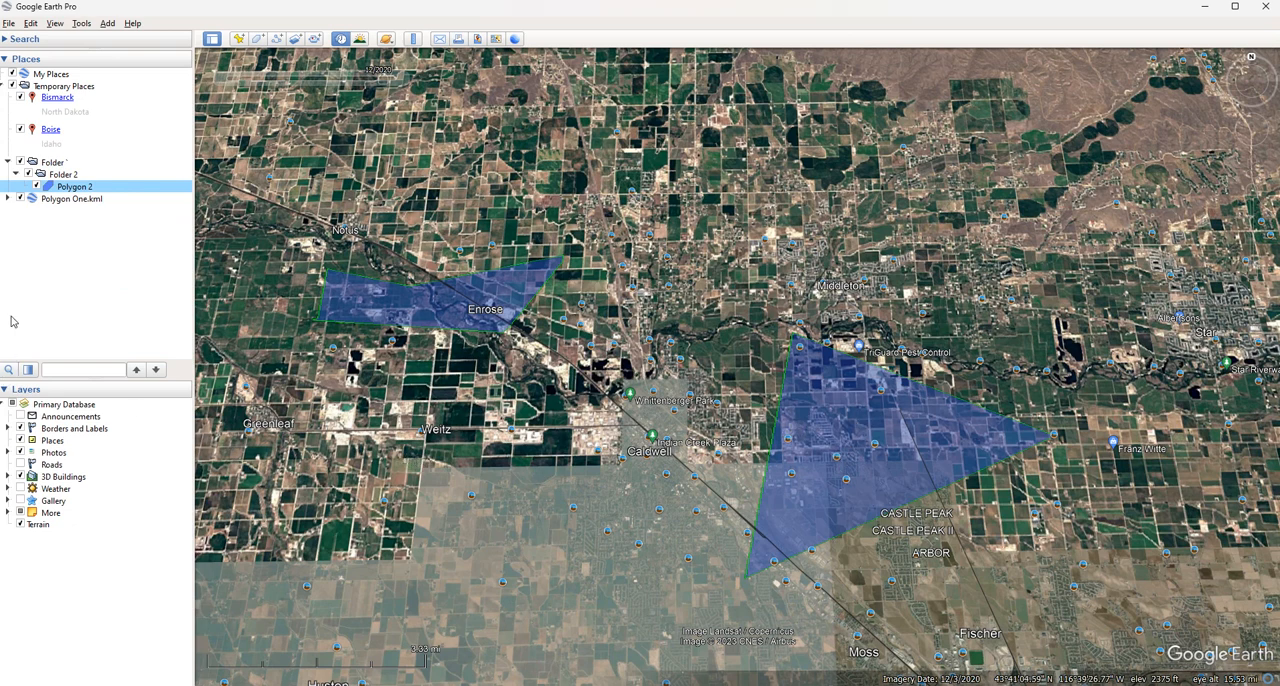
Move Polygon One.kml into Folder 2 alongside Polygon 2
click(105, 202)
click(95, 213)
click(92, 199)
click(89, 188)
drag(85, 199, 75, 174)
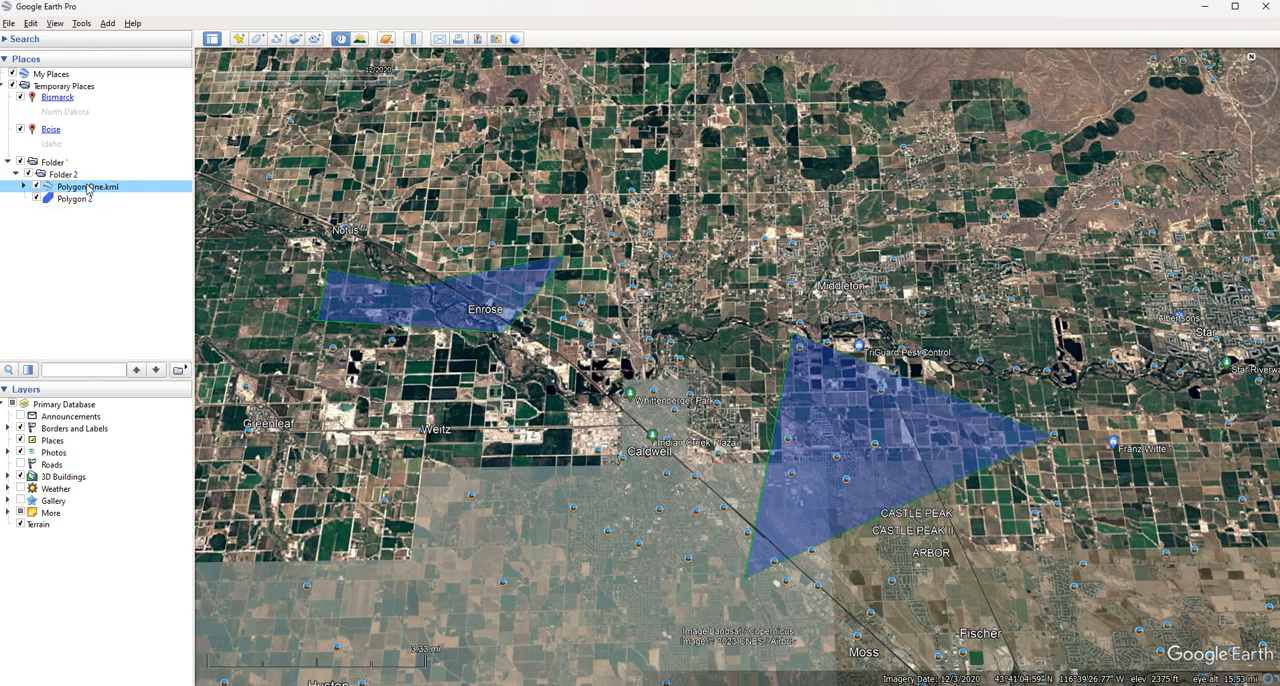
Save Folder 2 with its two polygons to My Places
click(60, 176)
right_click(60, 177)
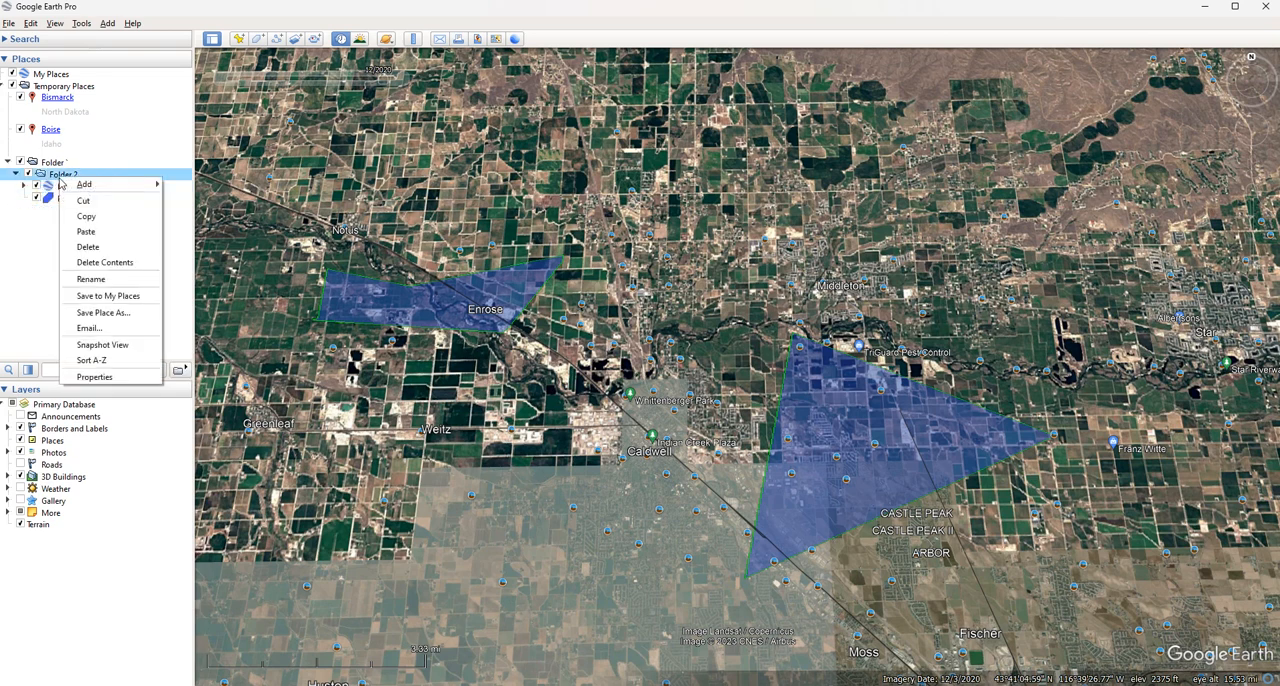
click(117, 298)
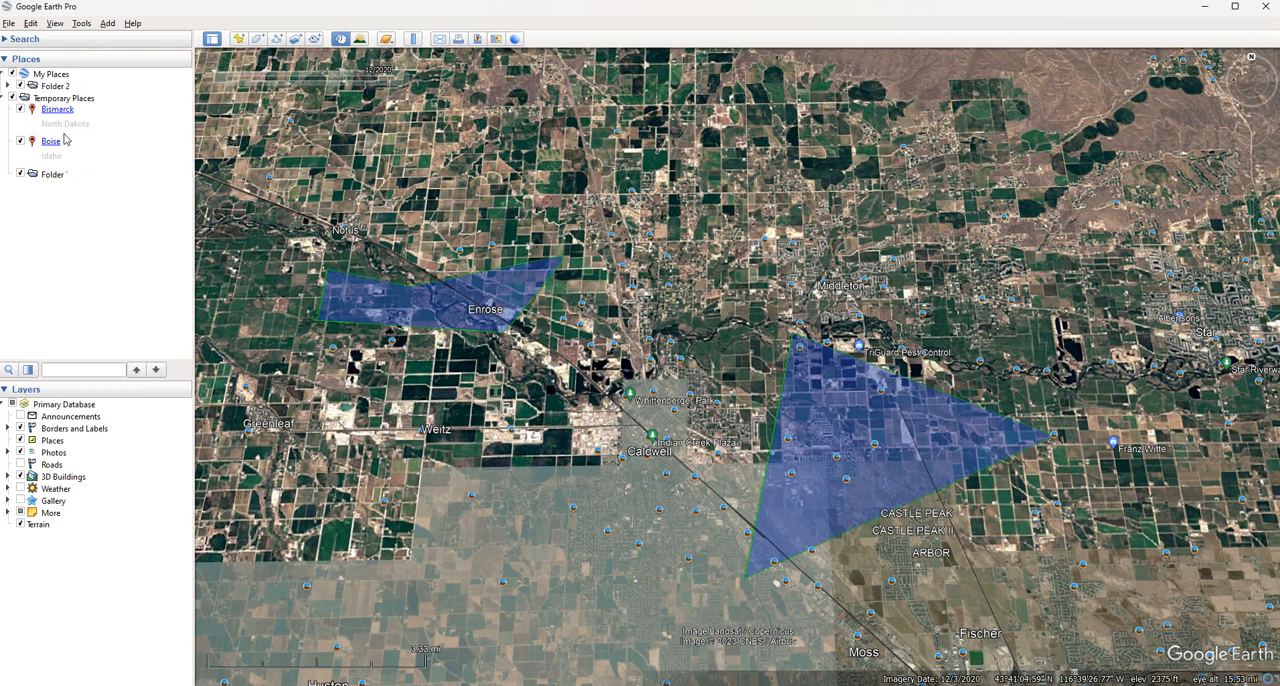
Expand Folder 2 in My Places and save it as a Kml file named Folder 2
click(56, 87)
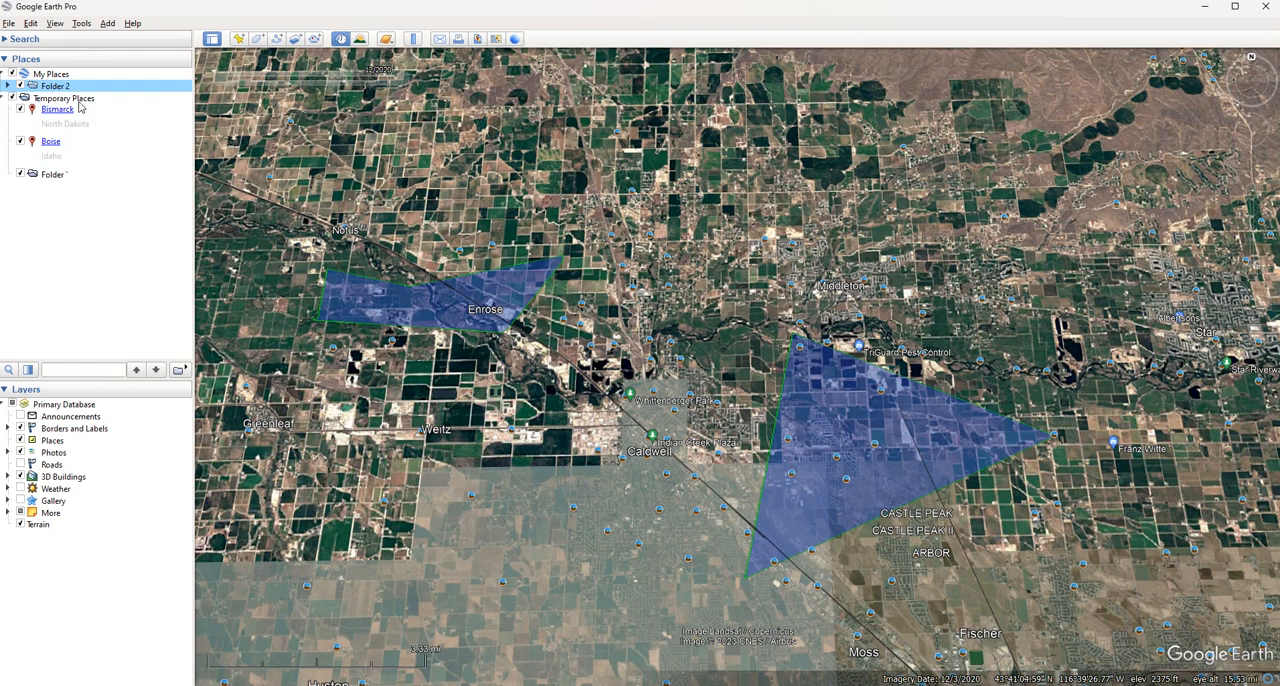
double_click(52, 87)
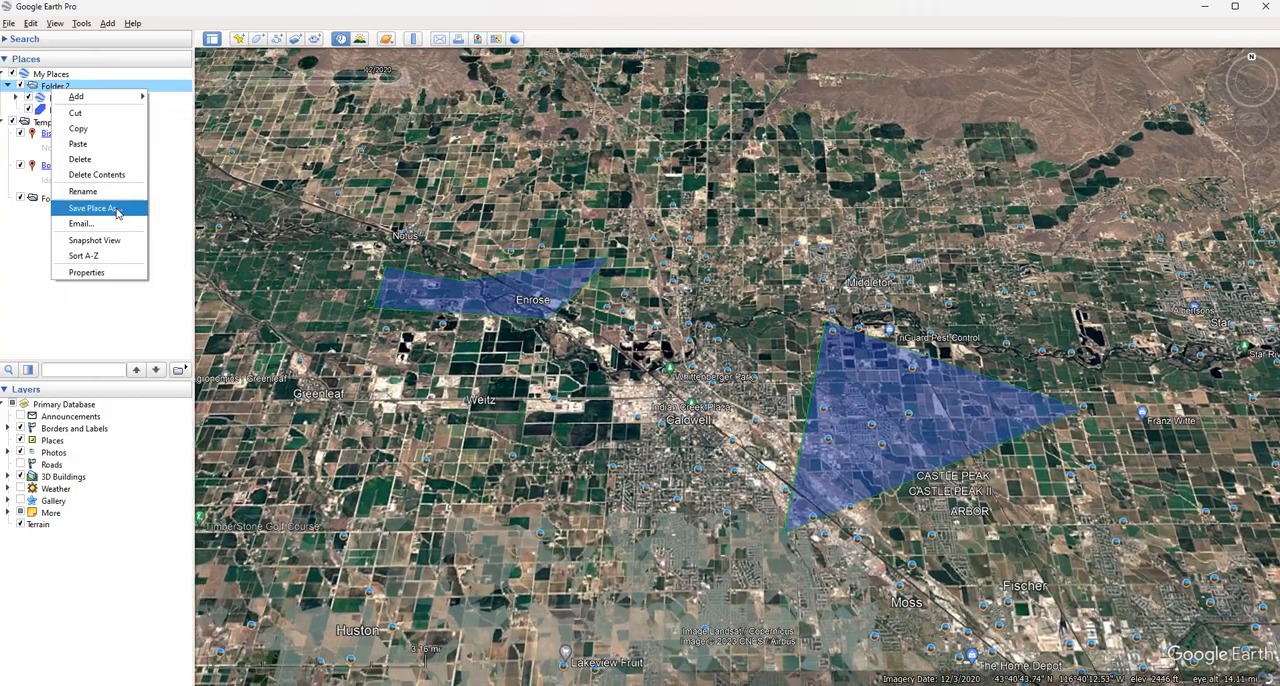
click(118, 211)
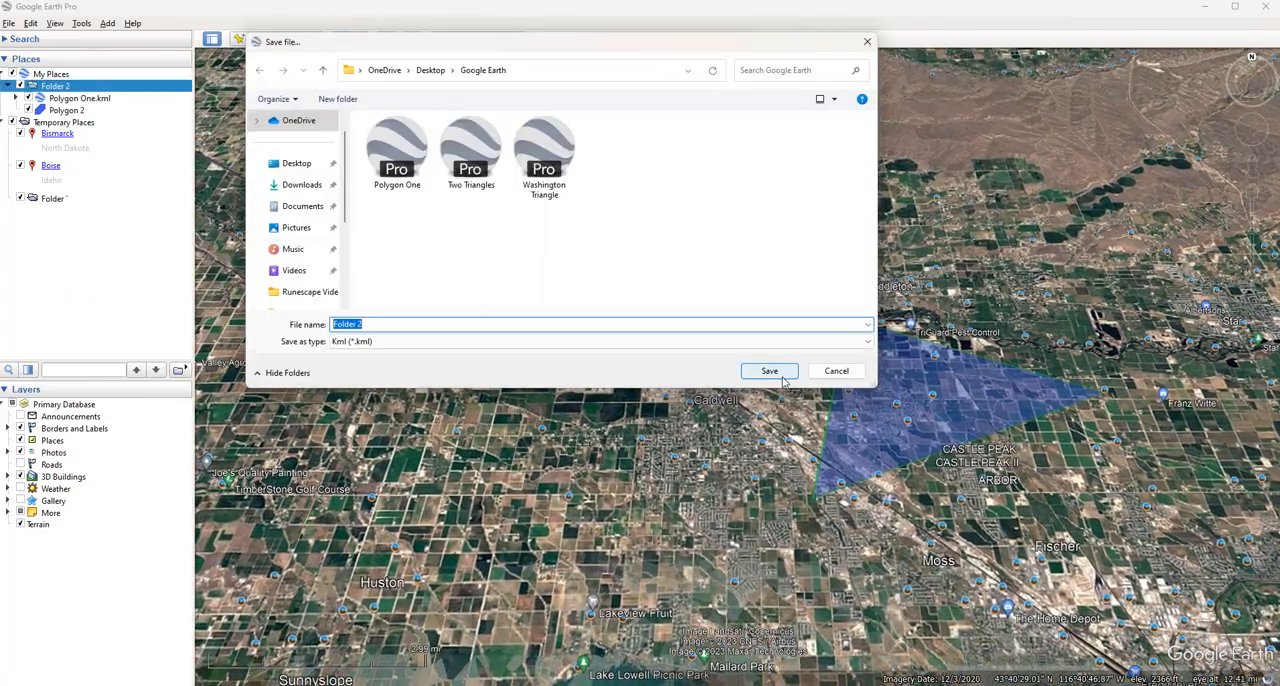
click(790, 371)
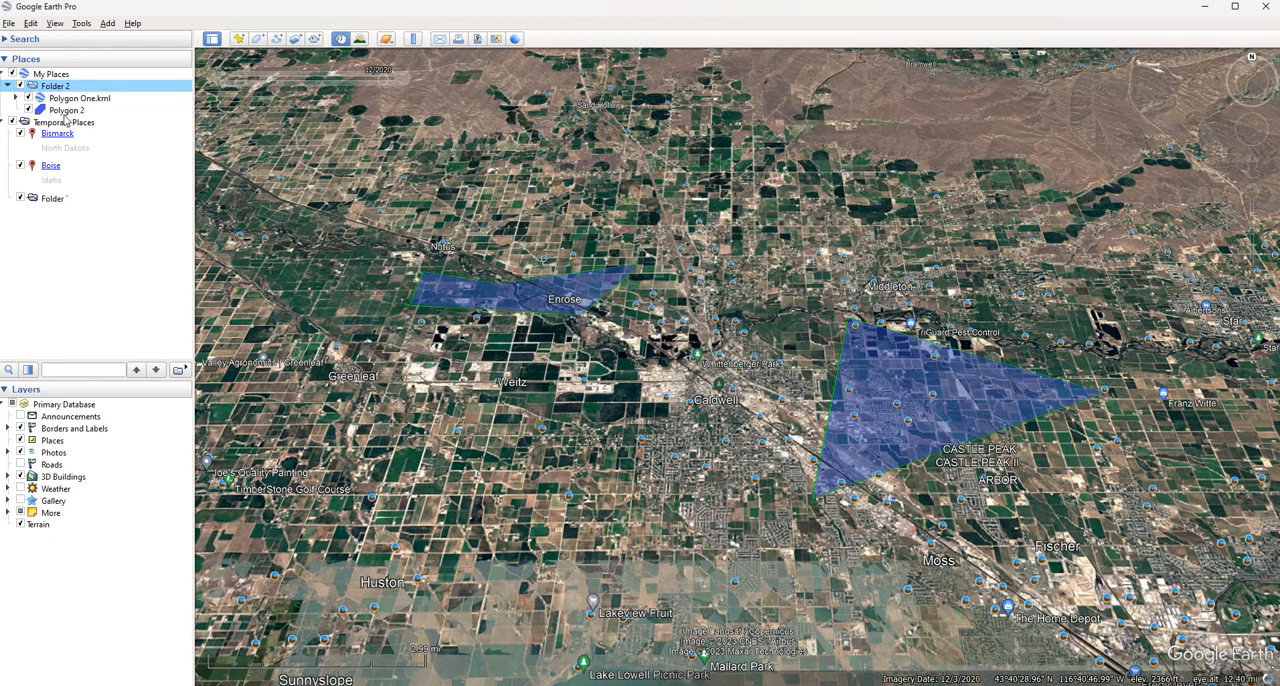
Paste the Boise placemark into Folder 2, and reload the saved Folder 2 file, discarding the edits
right_click(54, 86)
click(89, 157)
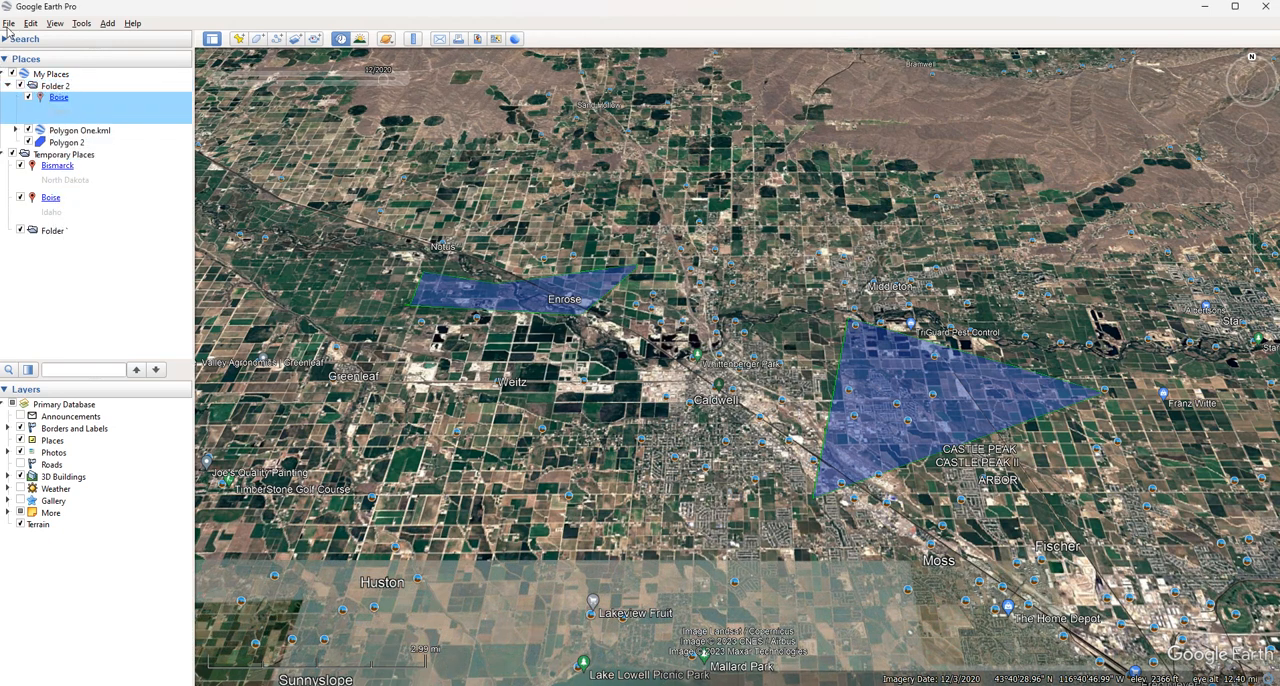
click(9, 23)
click(40, 38)
click(447, 166)
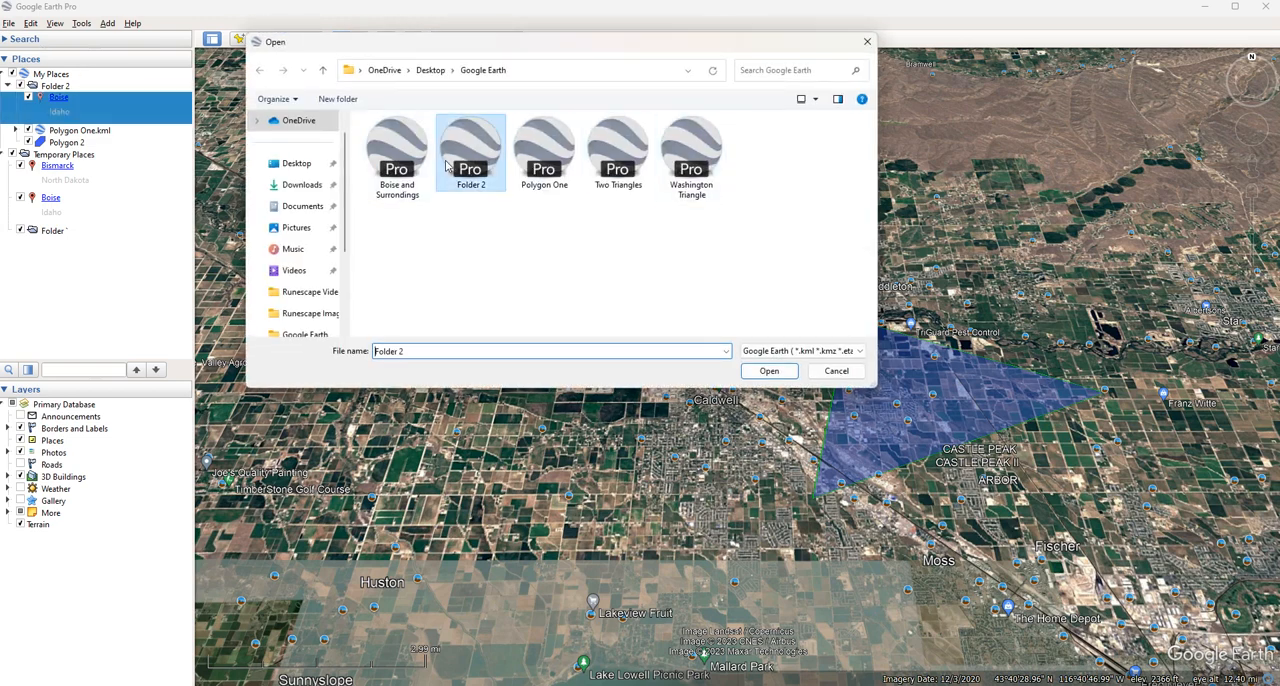
click(769, 371)
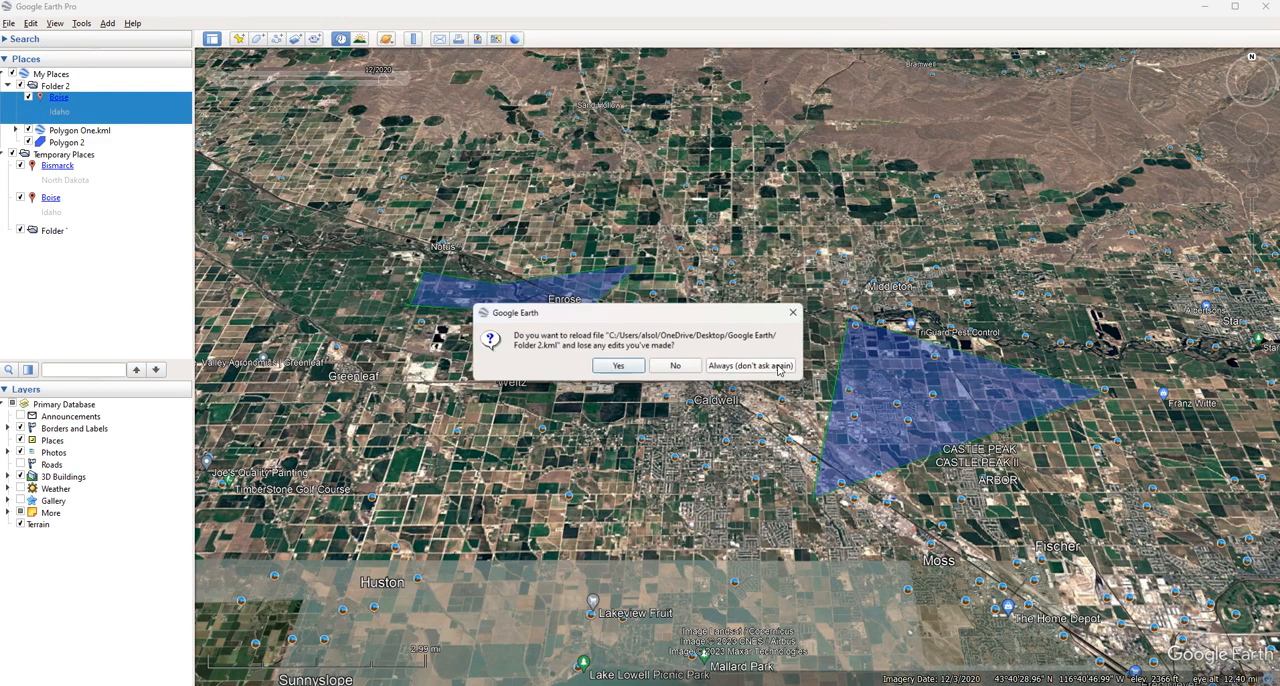
click(618, 366)
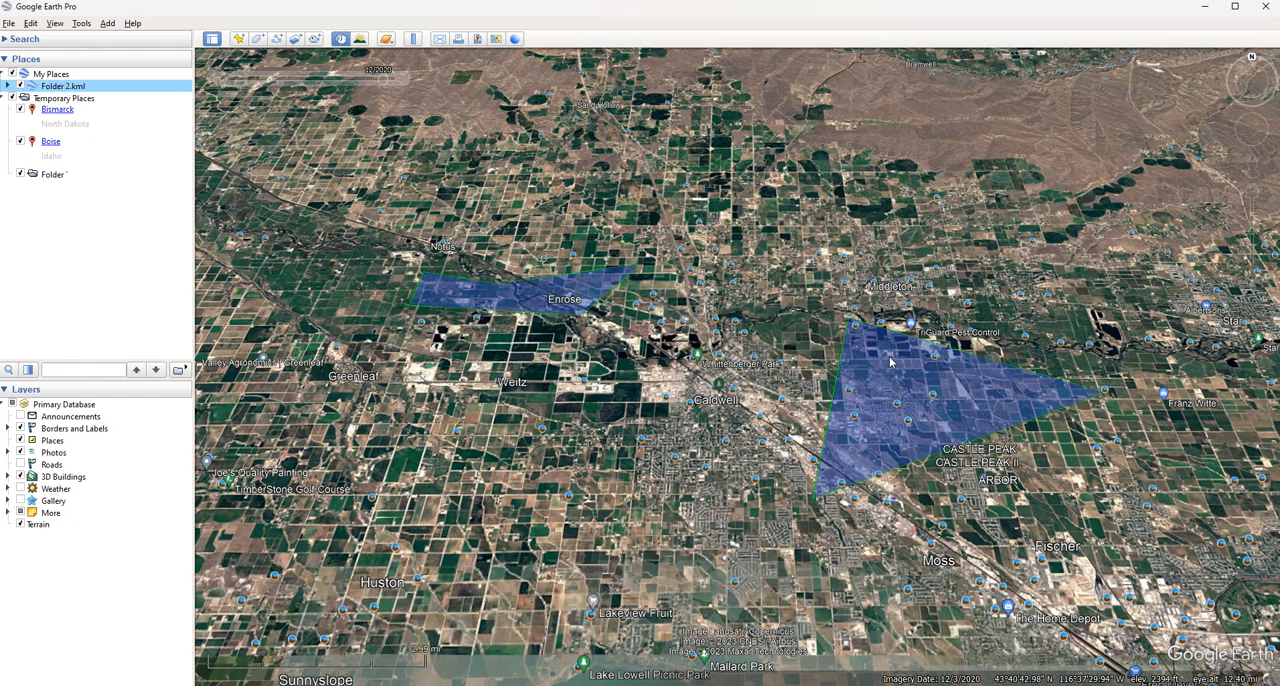
Expand Folder 2.kml in My Places and add a new placemark just southwest of the Caldwell label on the map
click(8, 86)
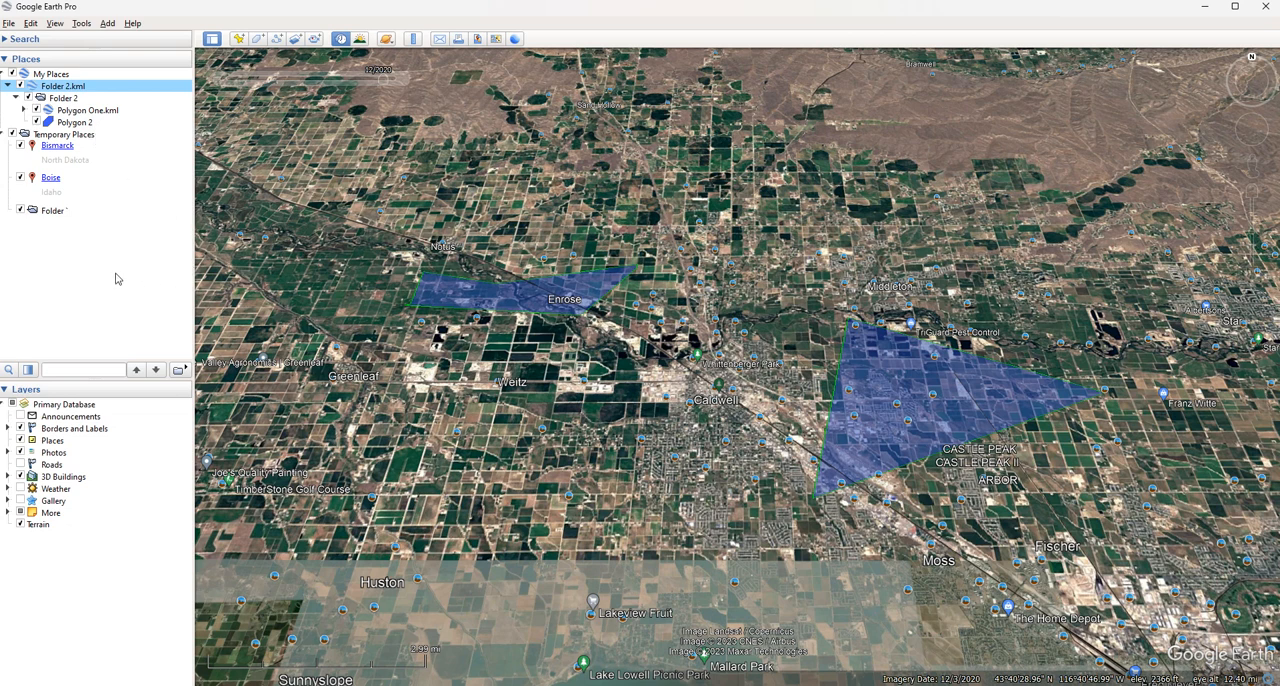
click(238, 38)
drag(437, 214, 511, 198)
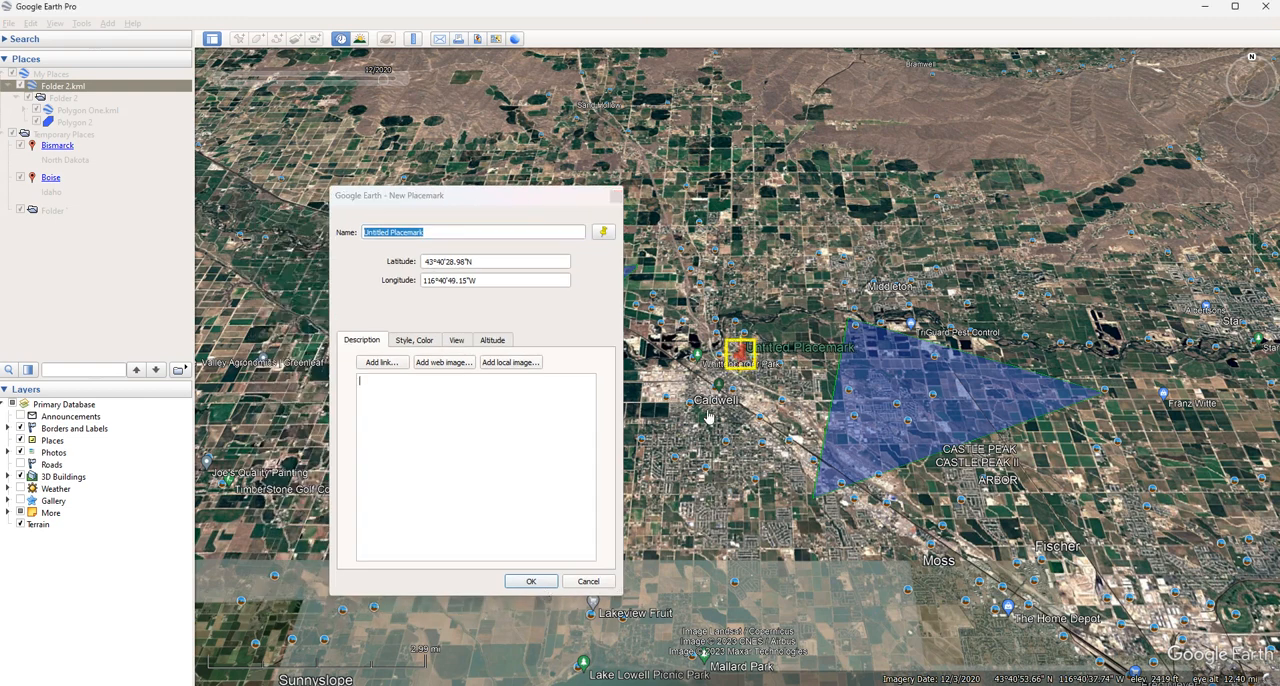
drag(741, 352, 684, 436)
click(531, 582)
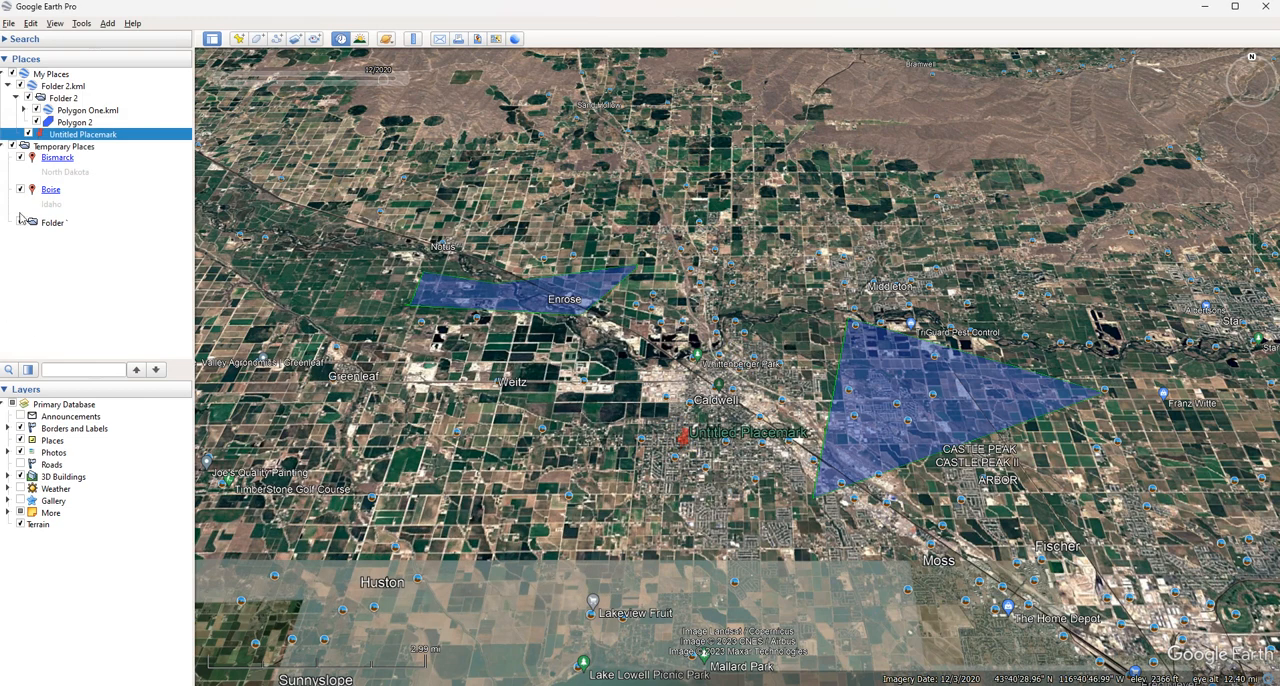
Rename the untitled placemark as KMZ pm
right_click(97, 136)
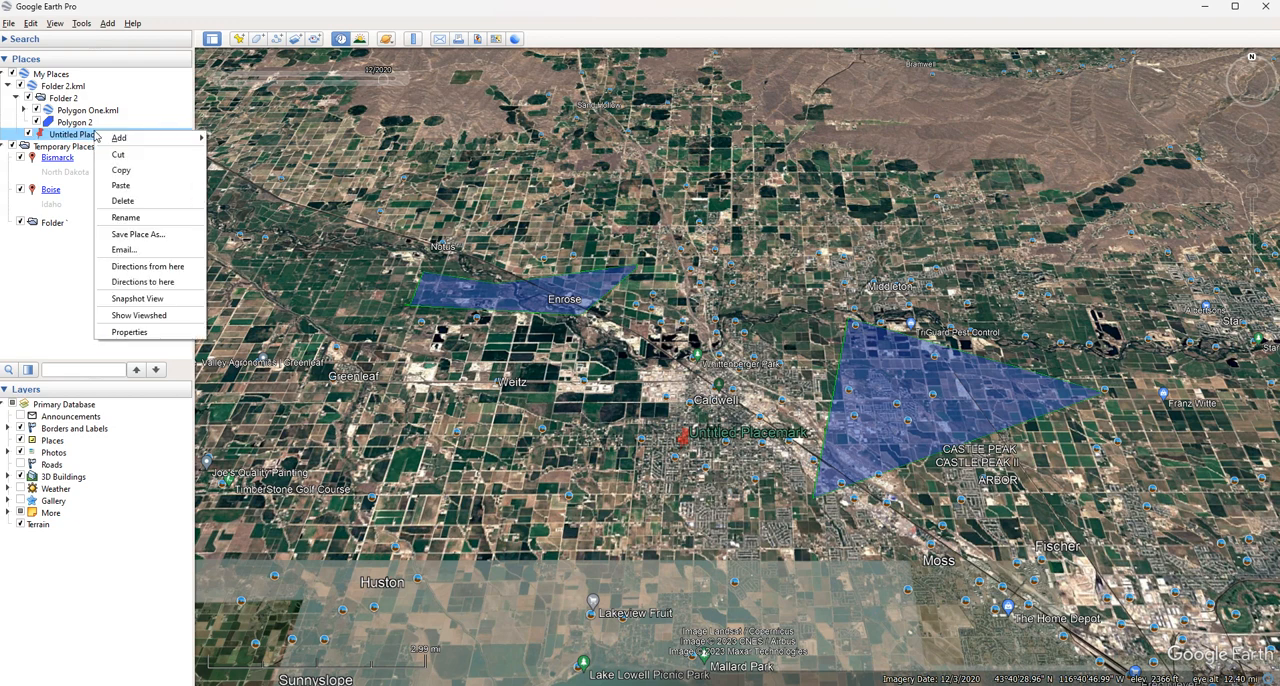
click(142, 216)
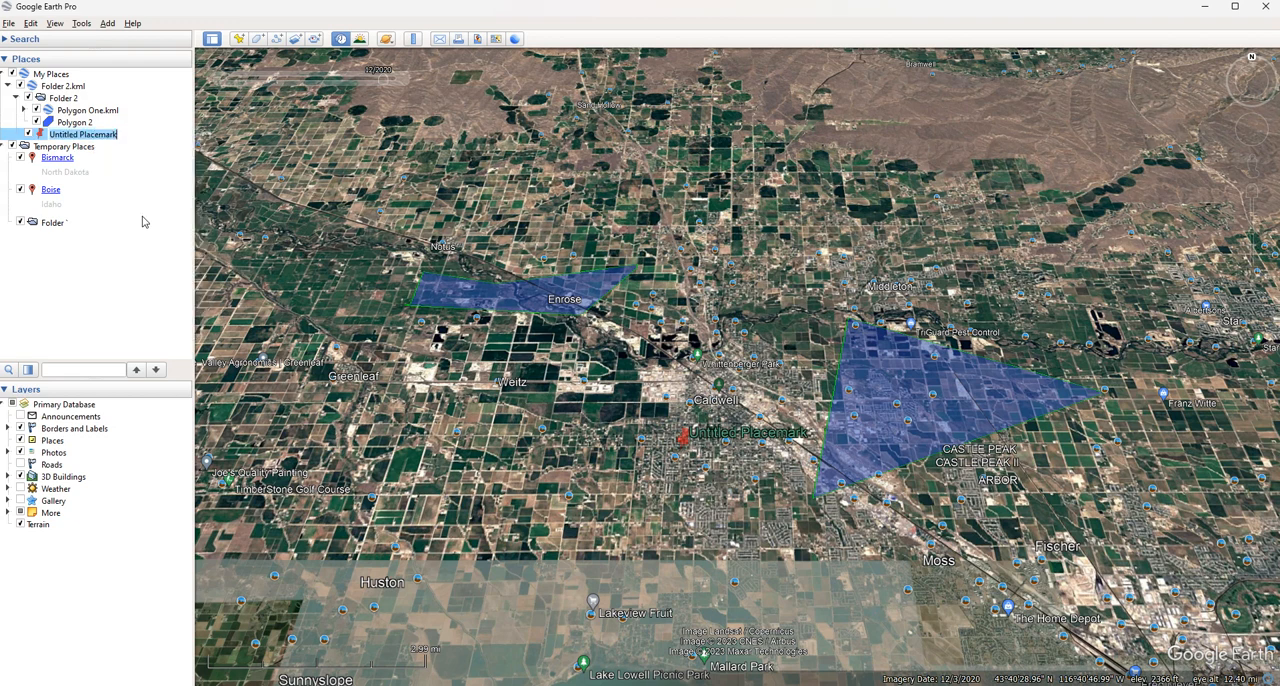
text(KMZ pm)
key(Return)
Save the KMZ pm placemark as a Kmz file named KMZ pm in the Google Earth folder on the Desktop
right_click(107, 137)
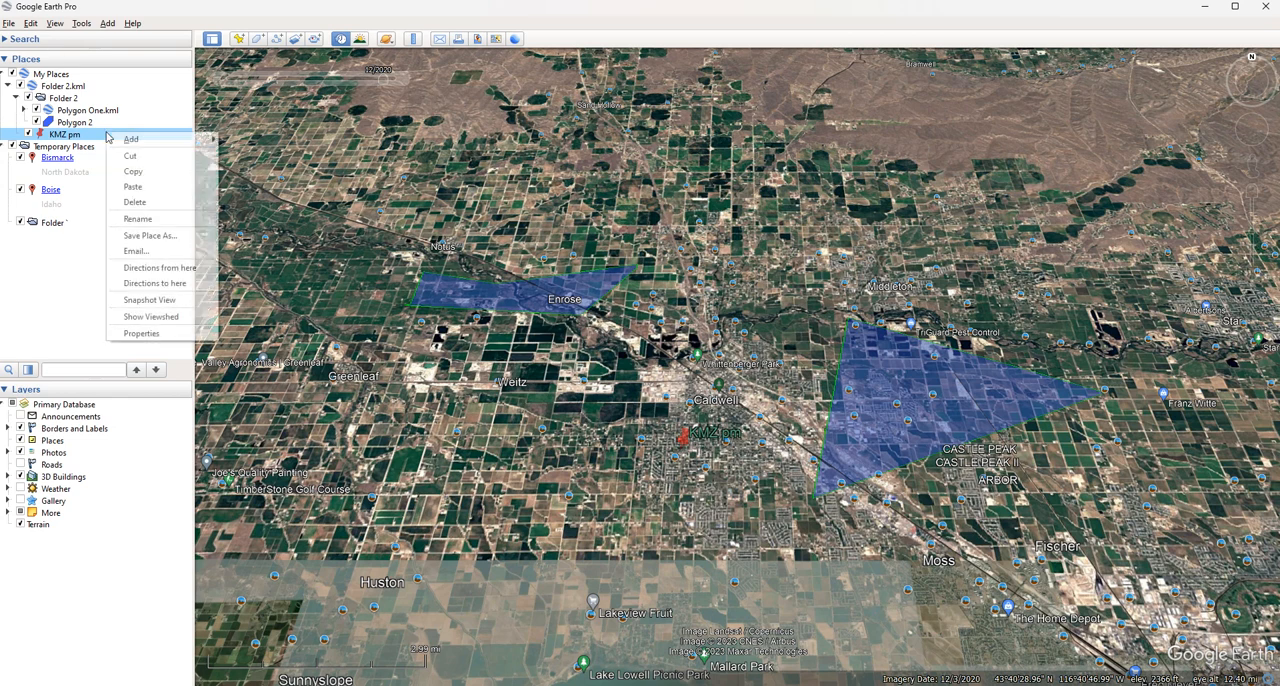
click(157, 241)
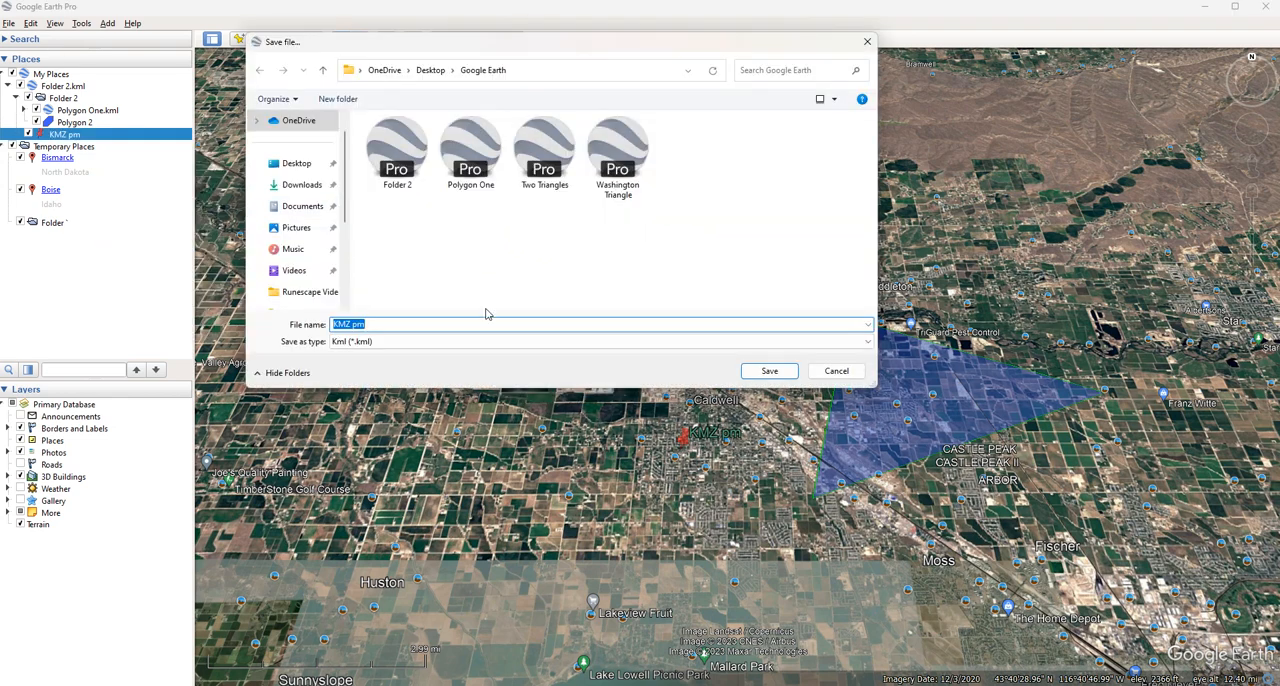
click(486, 322)
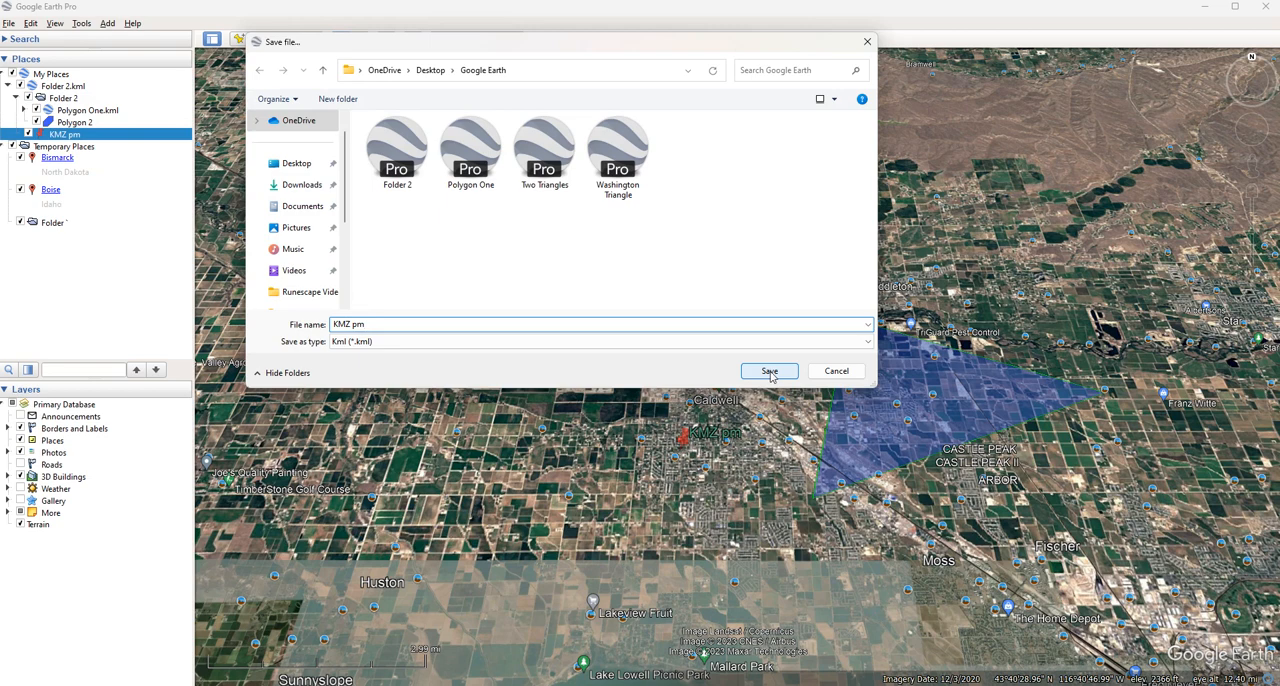
click(629, 341)
click(521, 365)
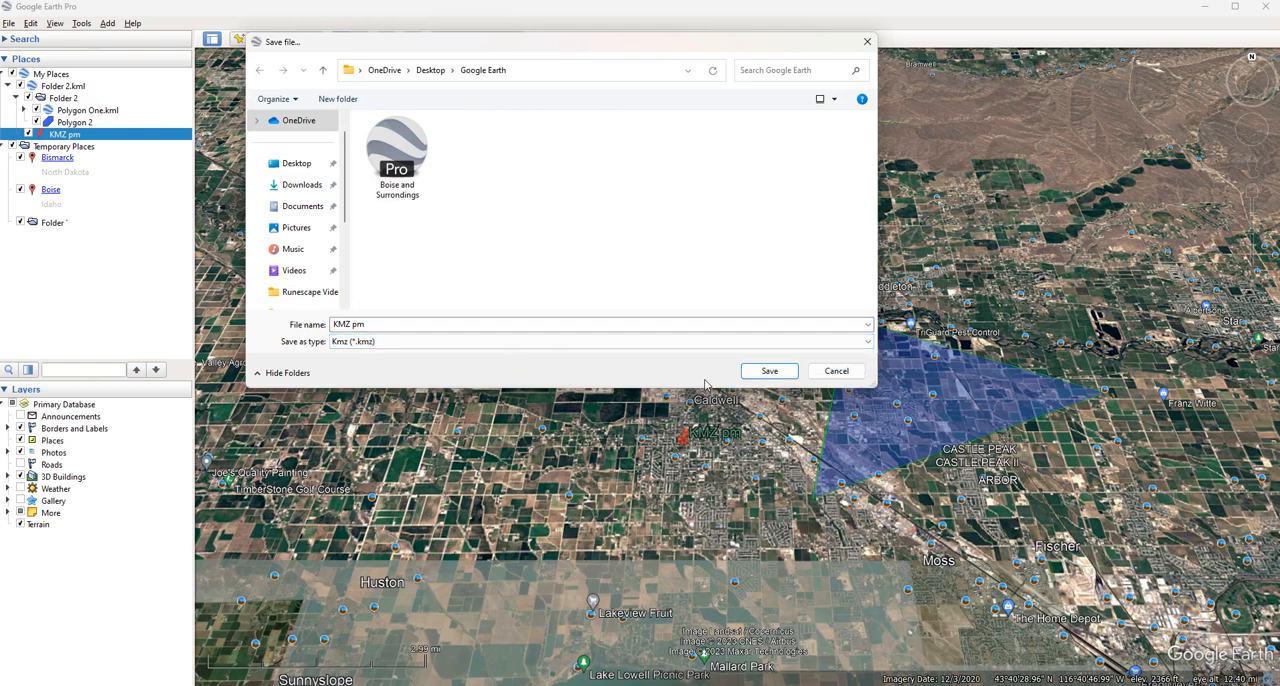
click(769, 371)
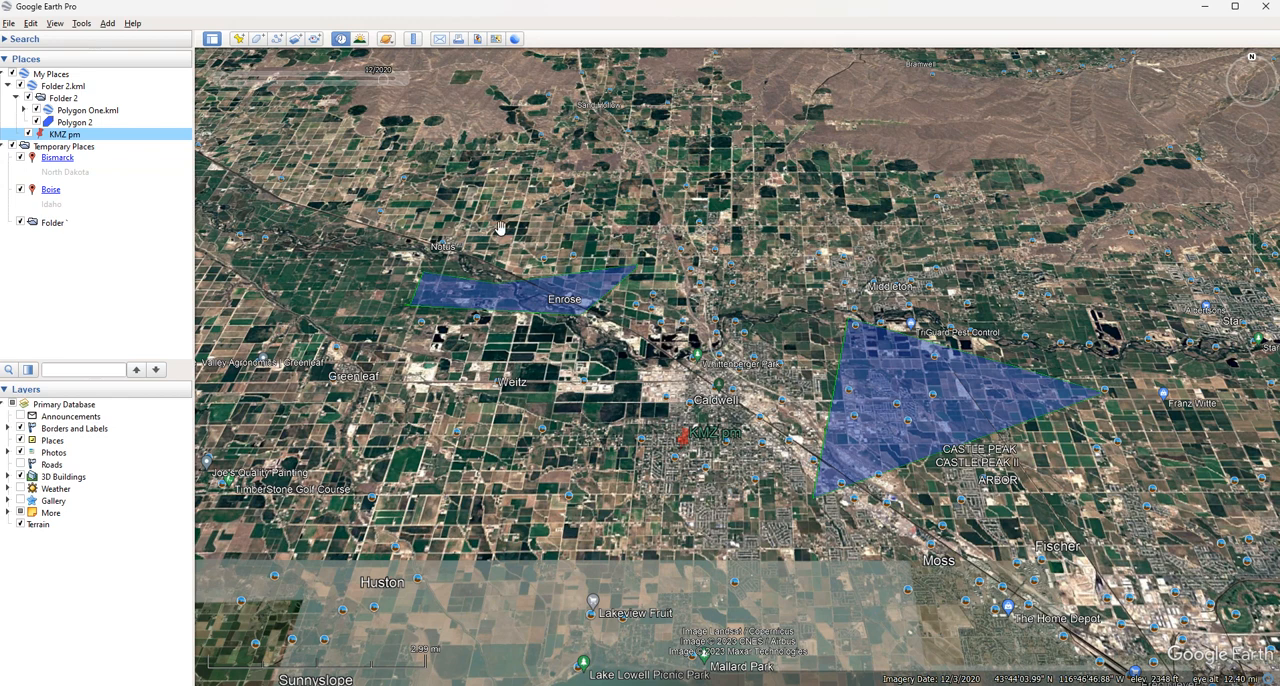
Examine the saved files in the Google Earth folder and the file types offered for opening, without opening a file
click(9, 23)
mouse_move(29, 24)
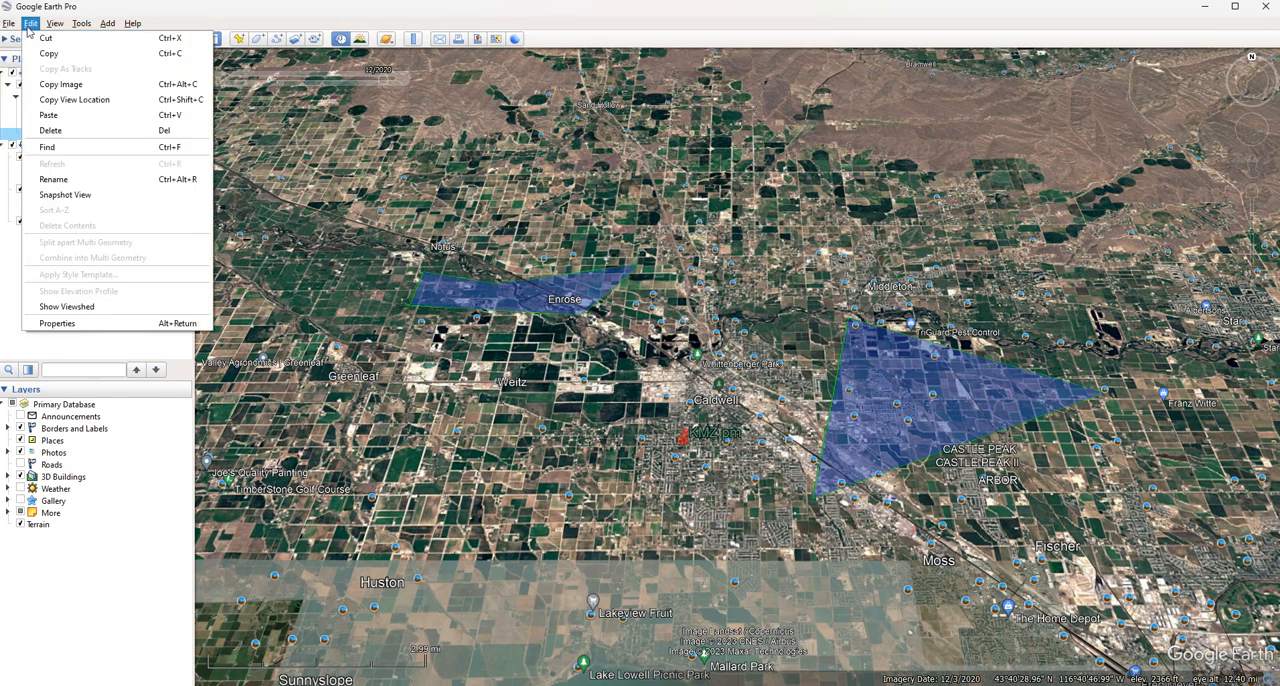
mouse_move(28, 55)
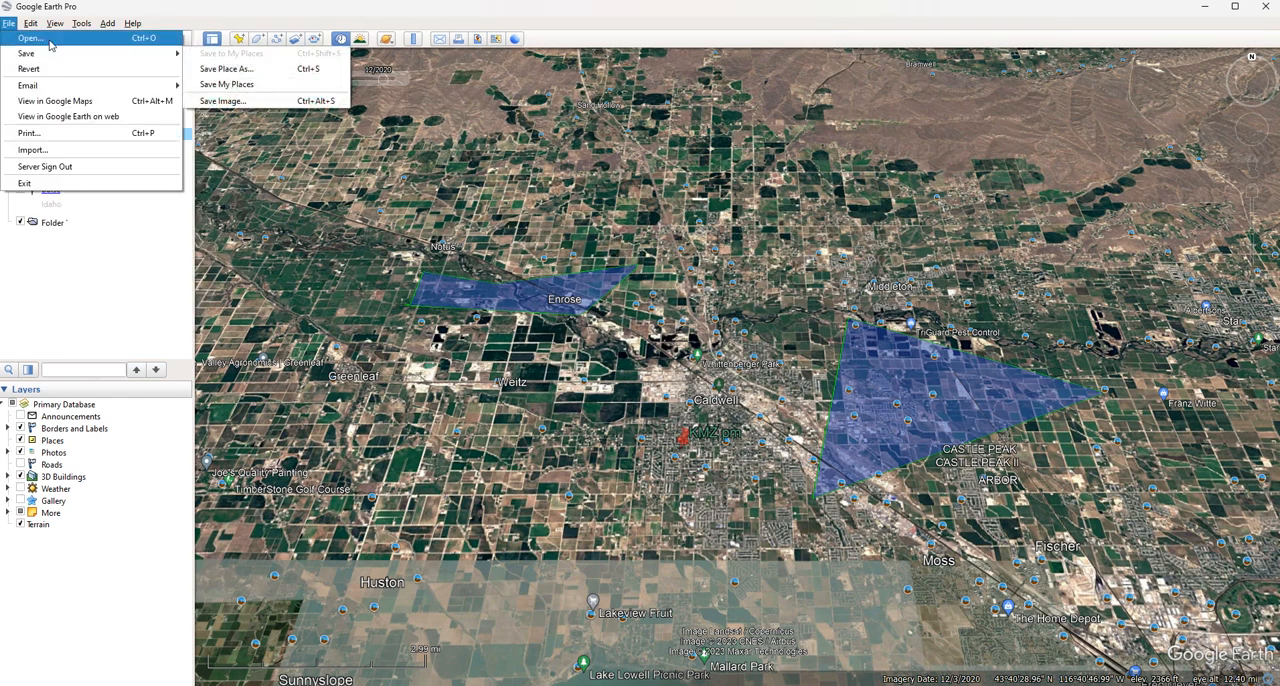
click(30, 38)
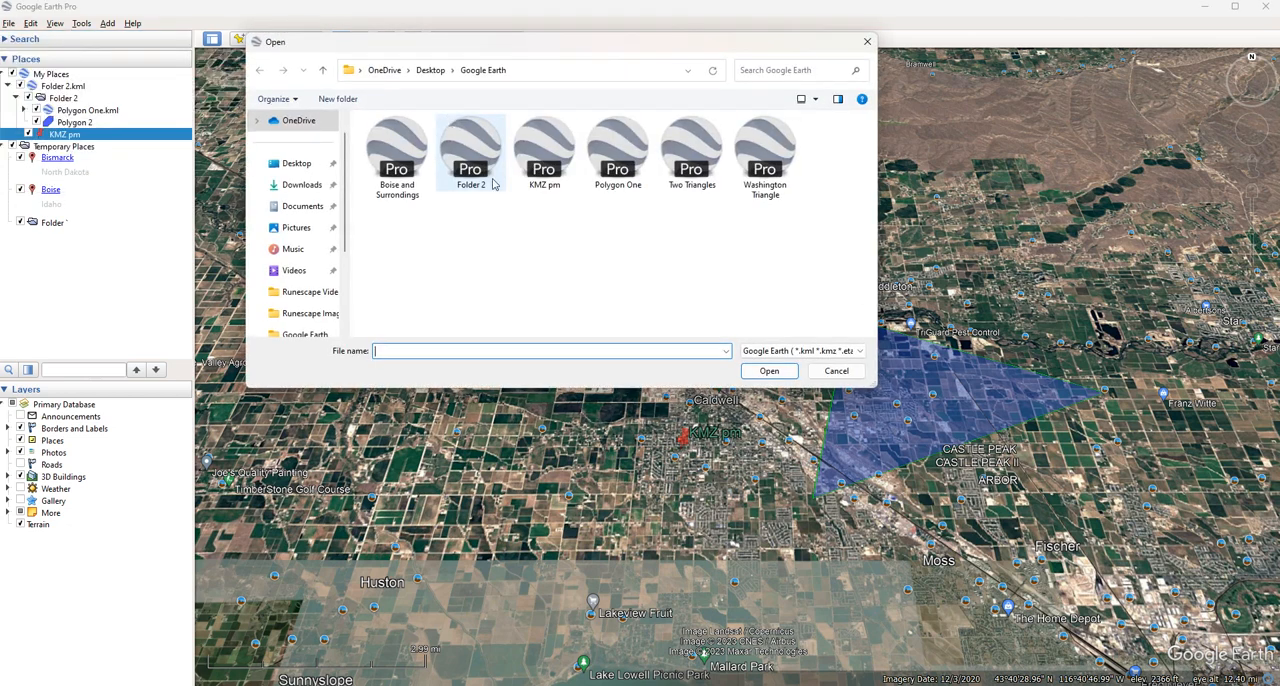
click(829, 369)
click(10, 24)
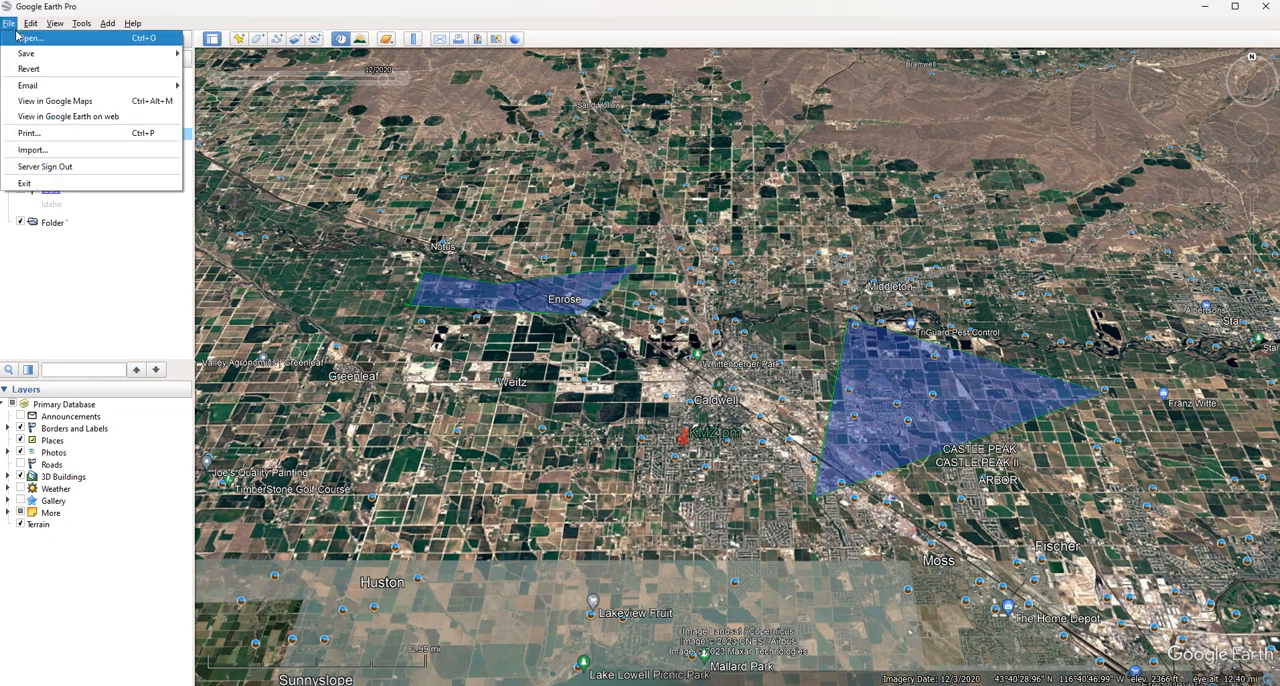
click(26, 38)
click(835, 354)
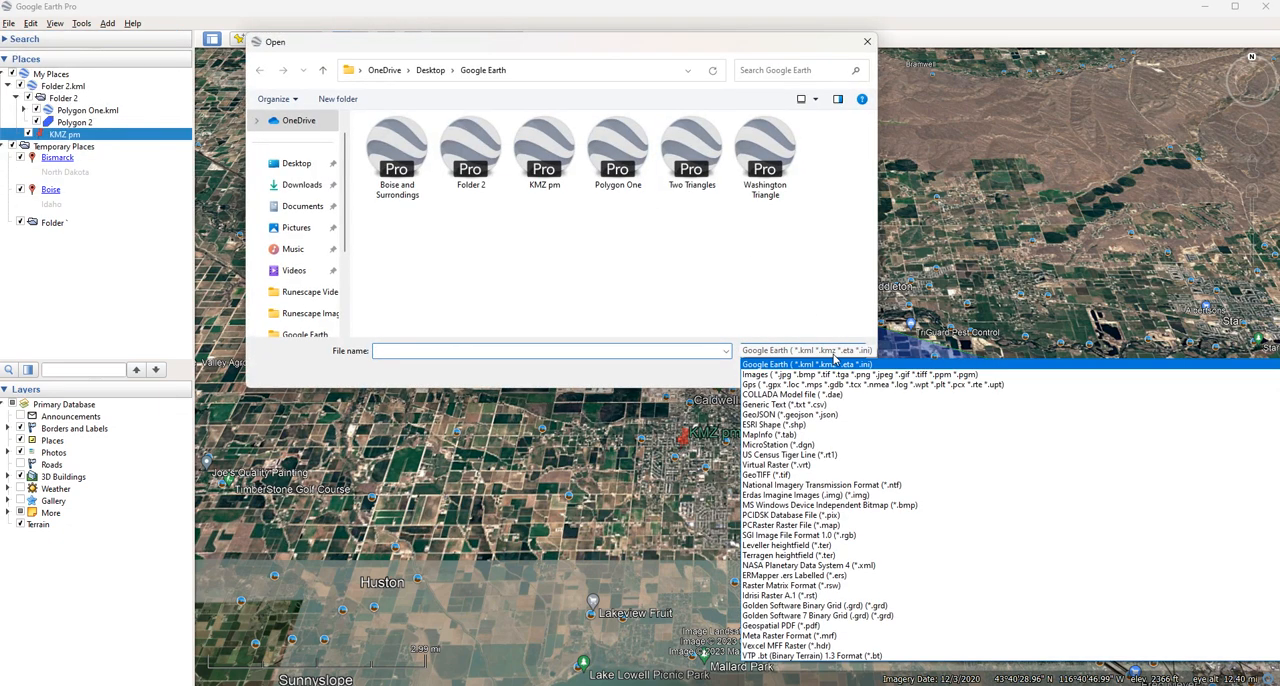
click(758, 262)
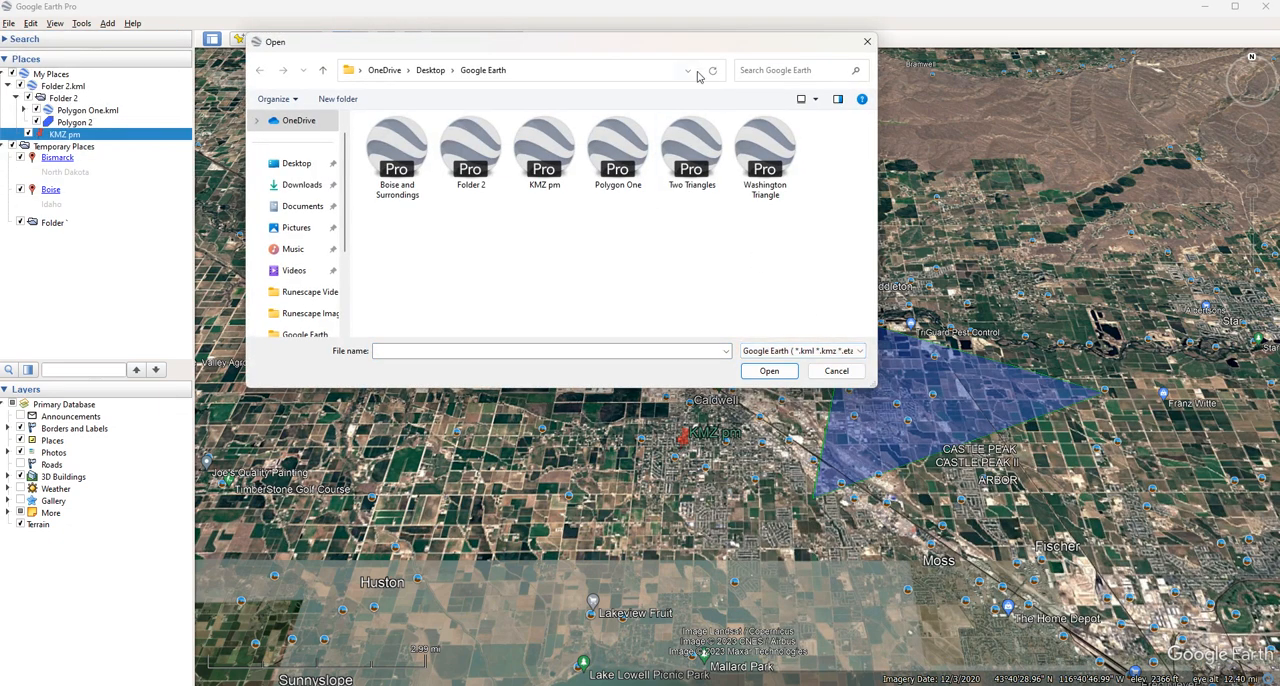
drag(840, 42, 590, 122)
click(588, 126)
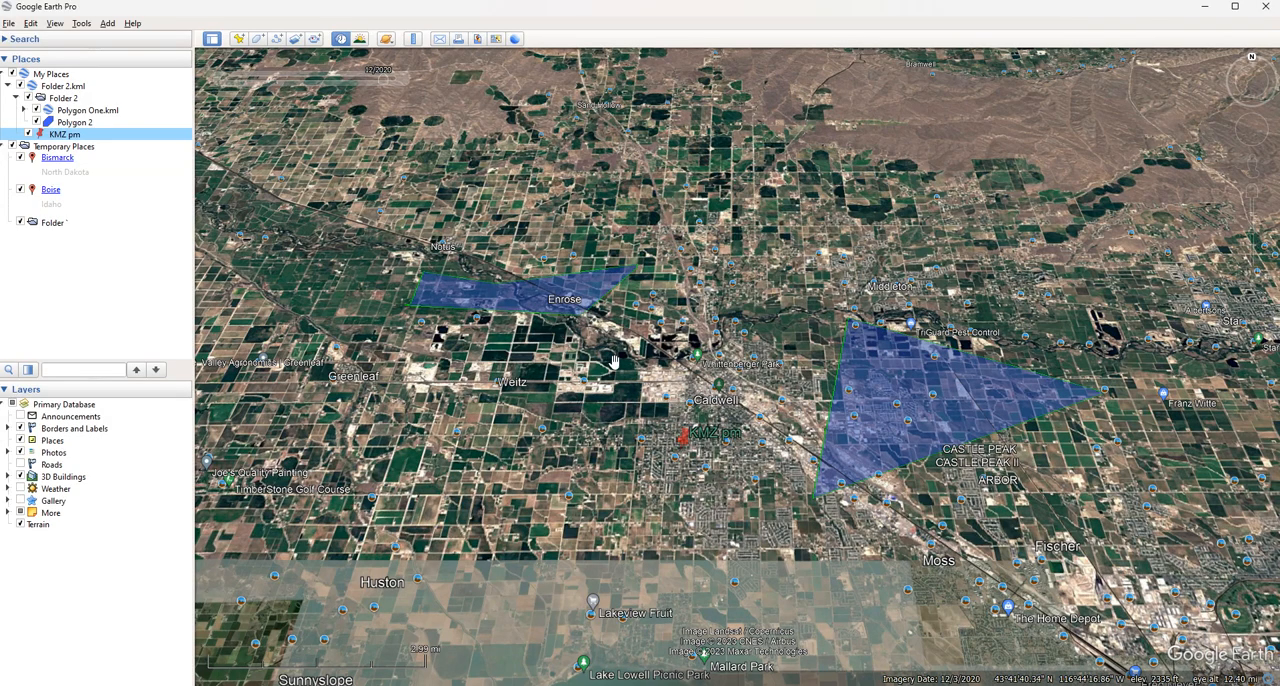
middle_drag(670, 291, 743, 225)
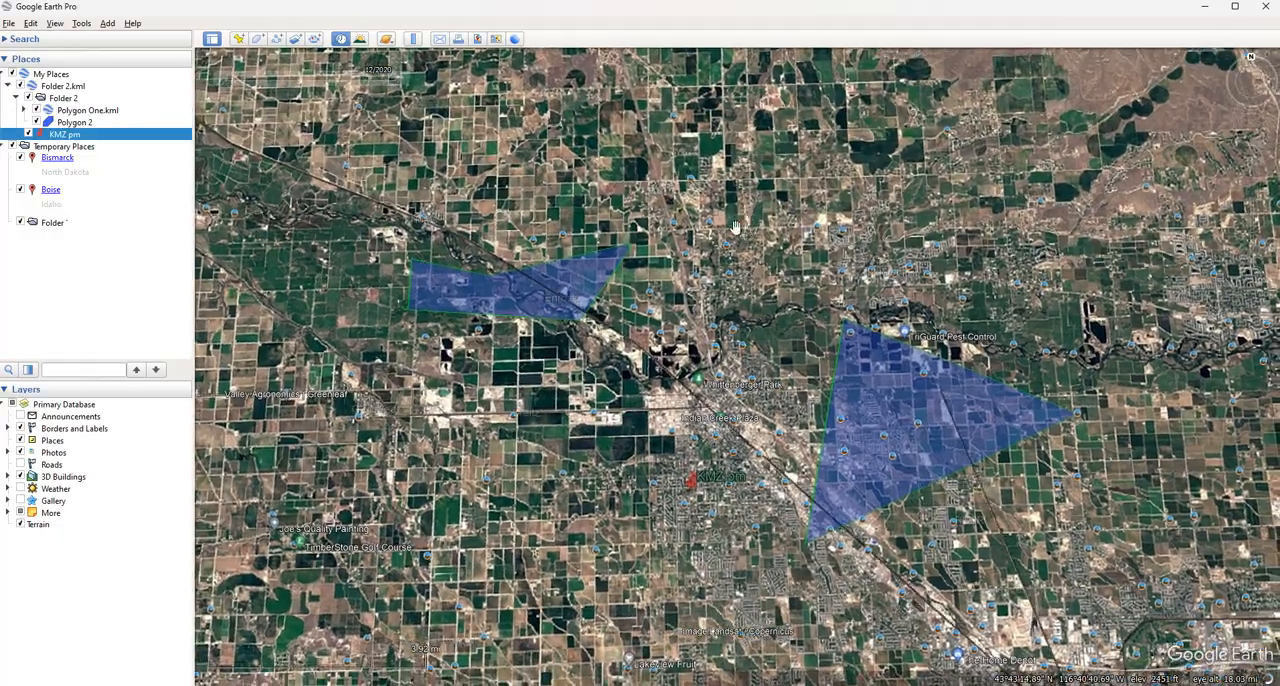
drag(777, 316, 711, 318)
scroll(755, 344, down, 5)
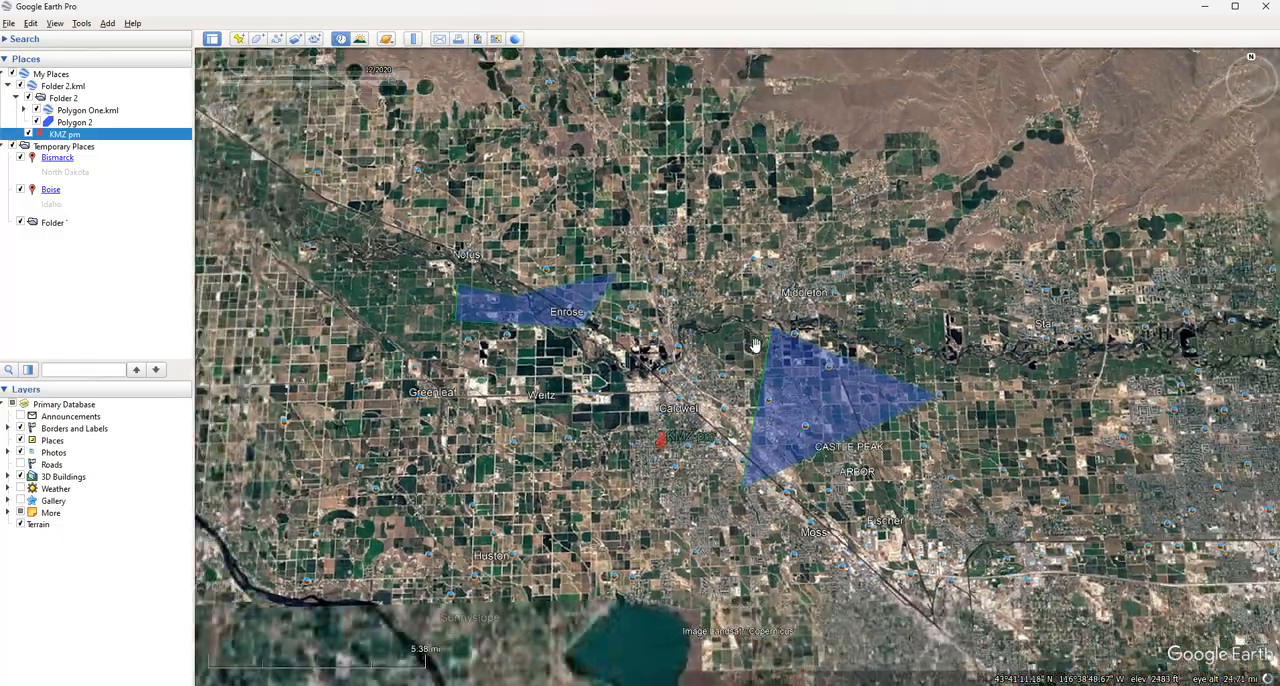
scroll(755, 344, up, 4)
scroll(755, 344, up, 4)
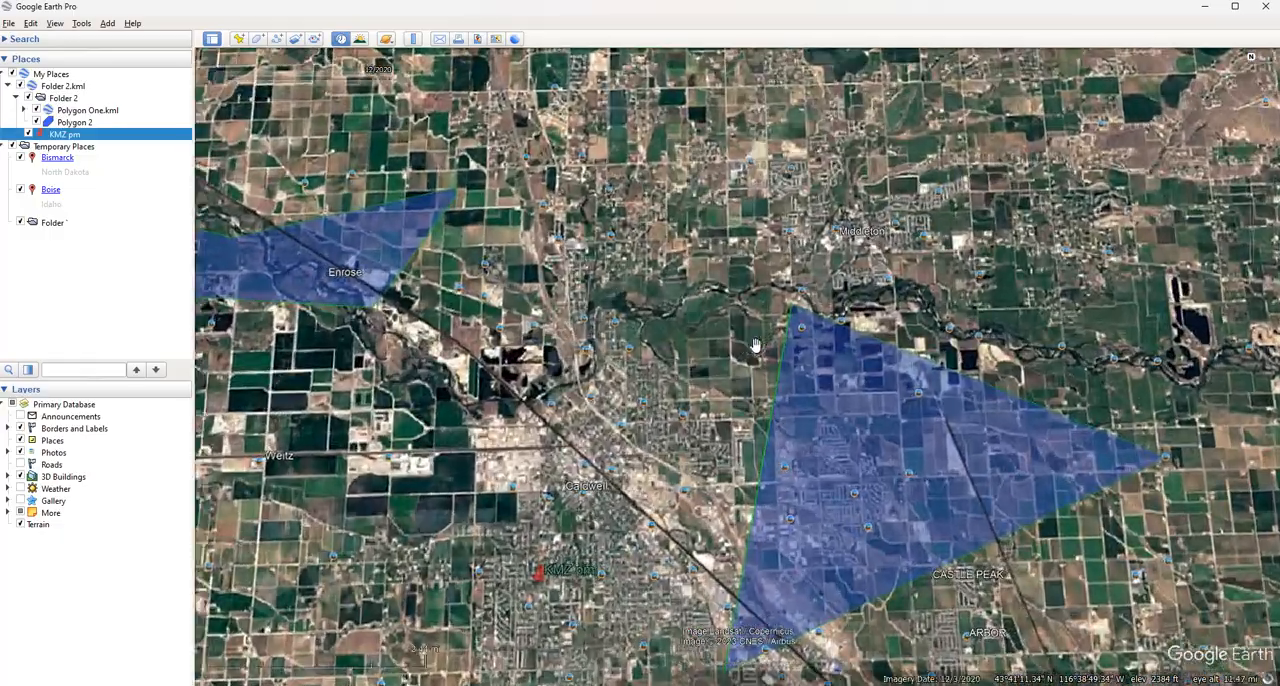
scroll(755, 344, down, 2)
drag(739, 349, 726, 360)
middle_drag(726, 360, 718, 273)
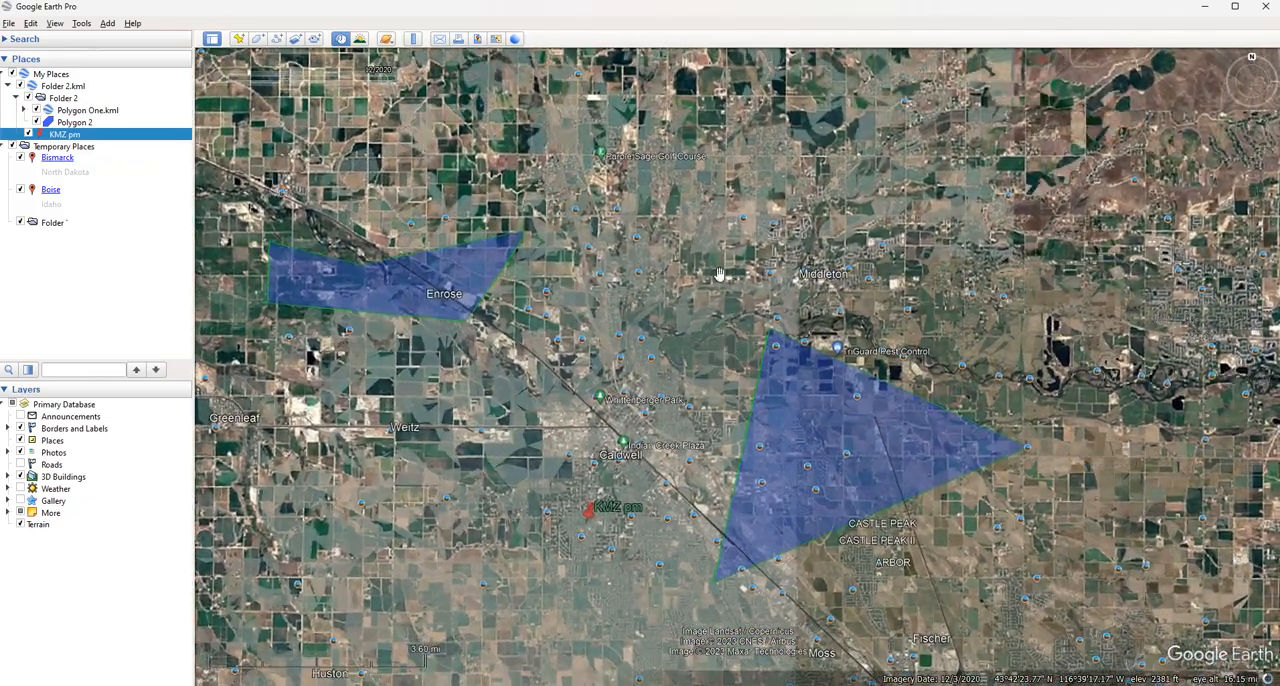
scroll(718, 273, down, 3)
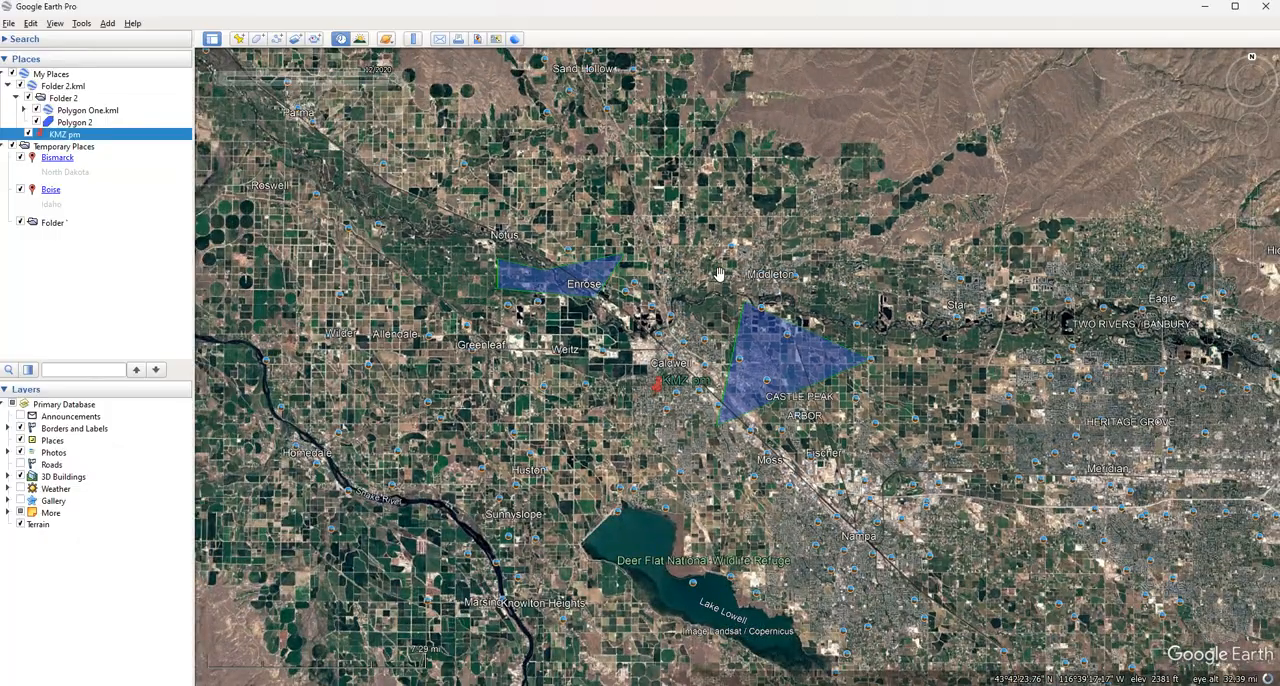
scroll(718, 273, down, 2)
scroll(718, 275, up, 4)
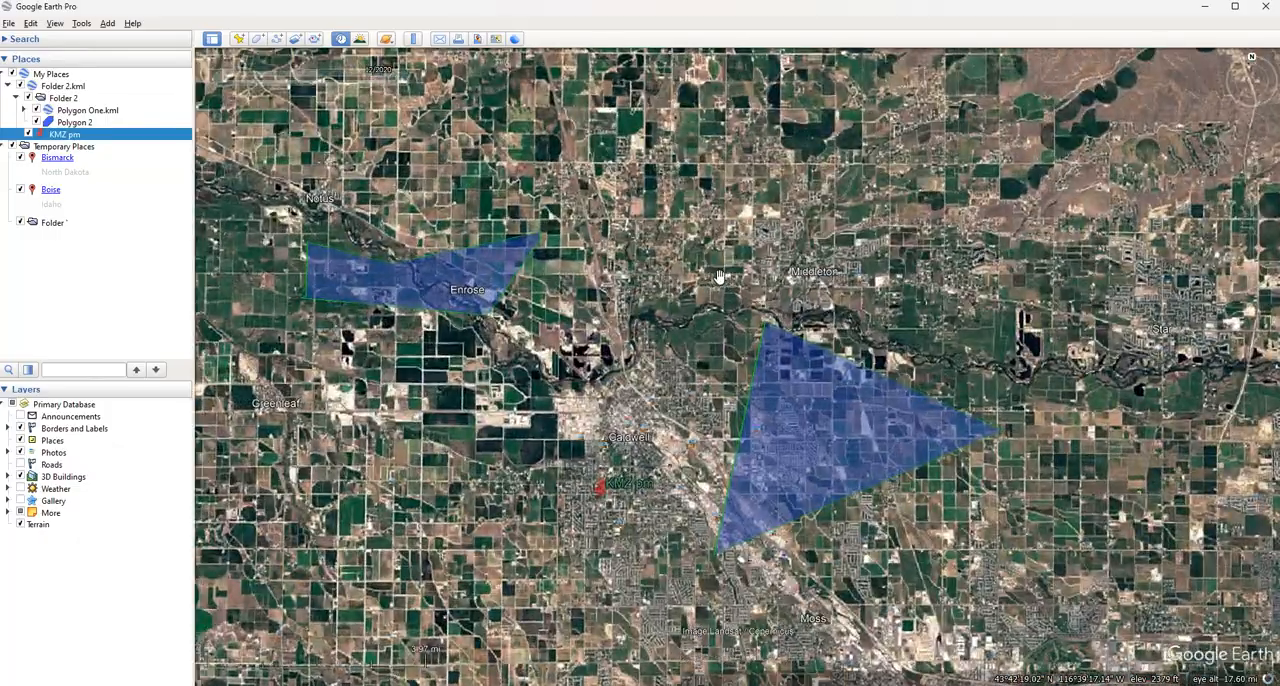
scroll(718, 275, down, 2)
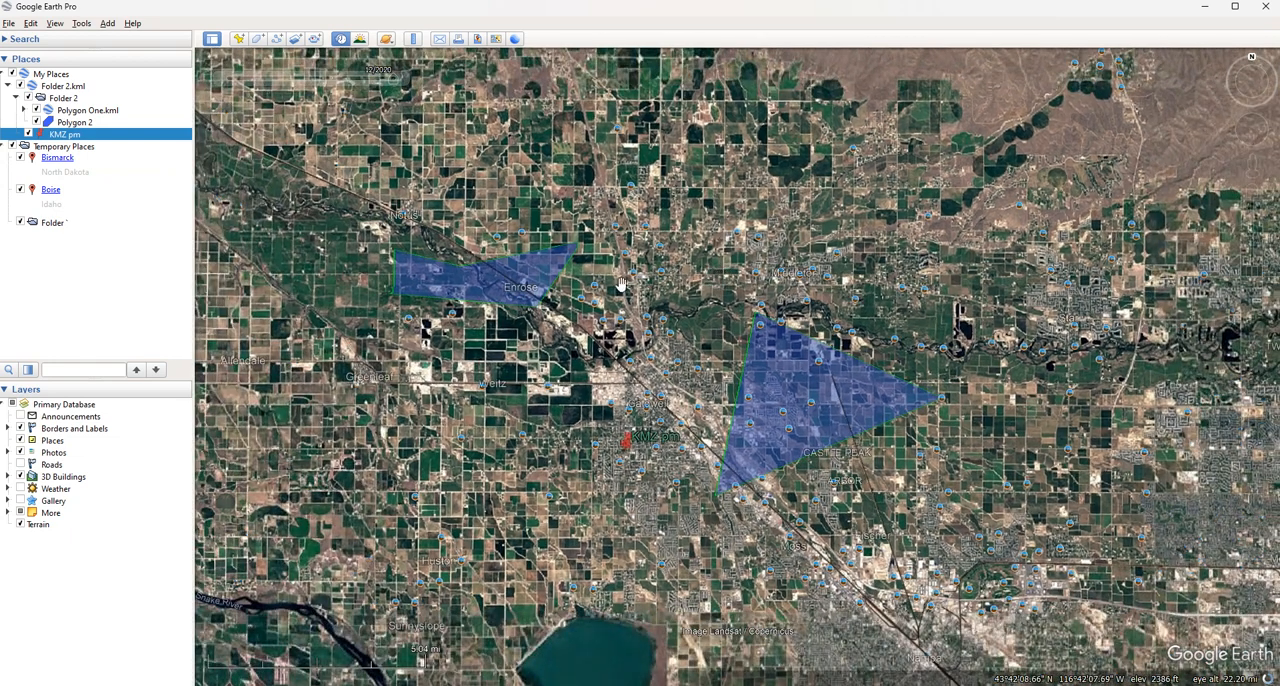